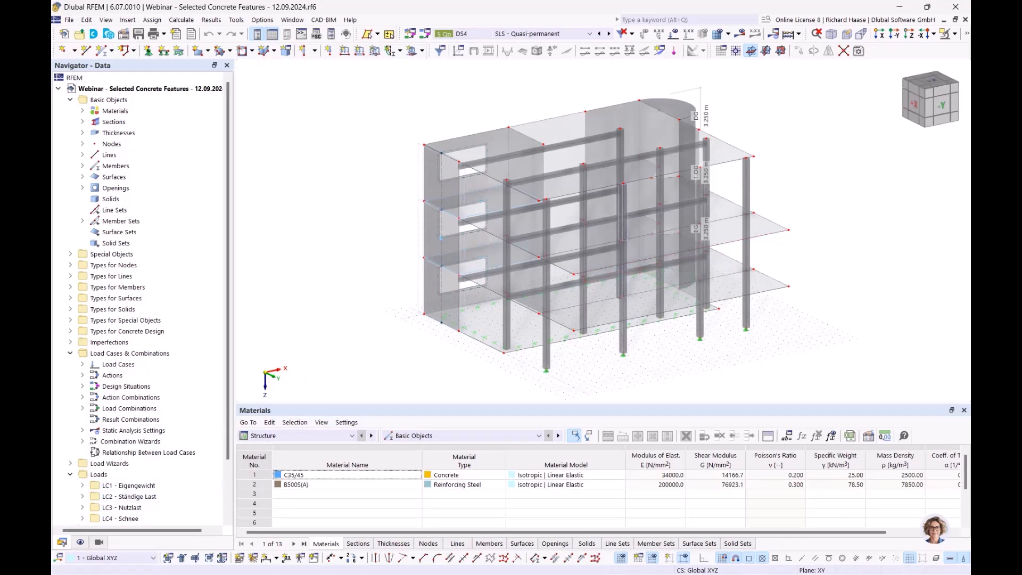
- Switch to the PowerPoint presentation, show the Reinforcement layout slide as a slide show, and return to the RFEM model
key(alt+Tab)
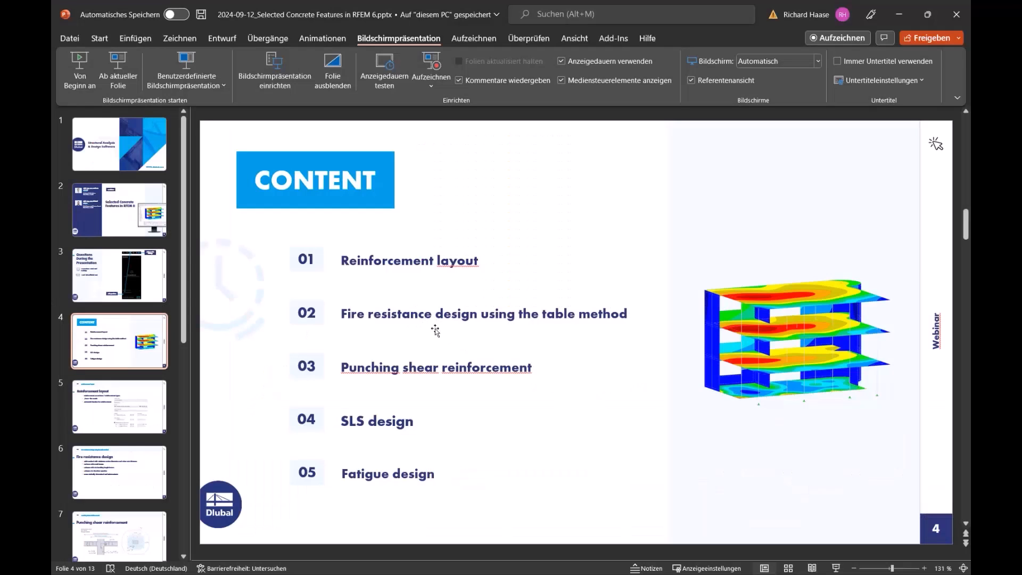
scroll(436, 331, down, 1)
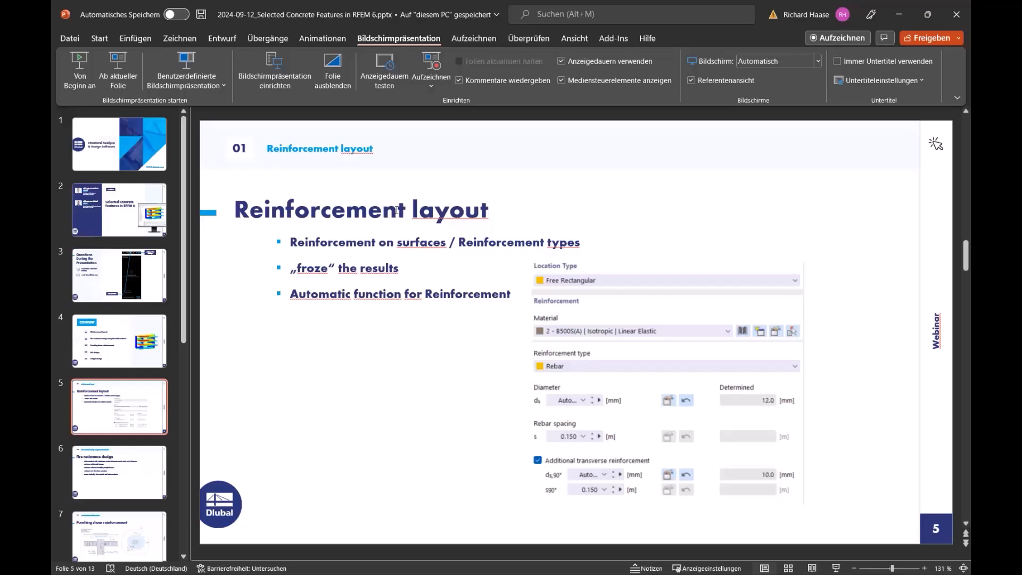
click(118, 71)
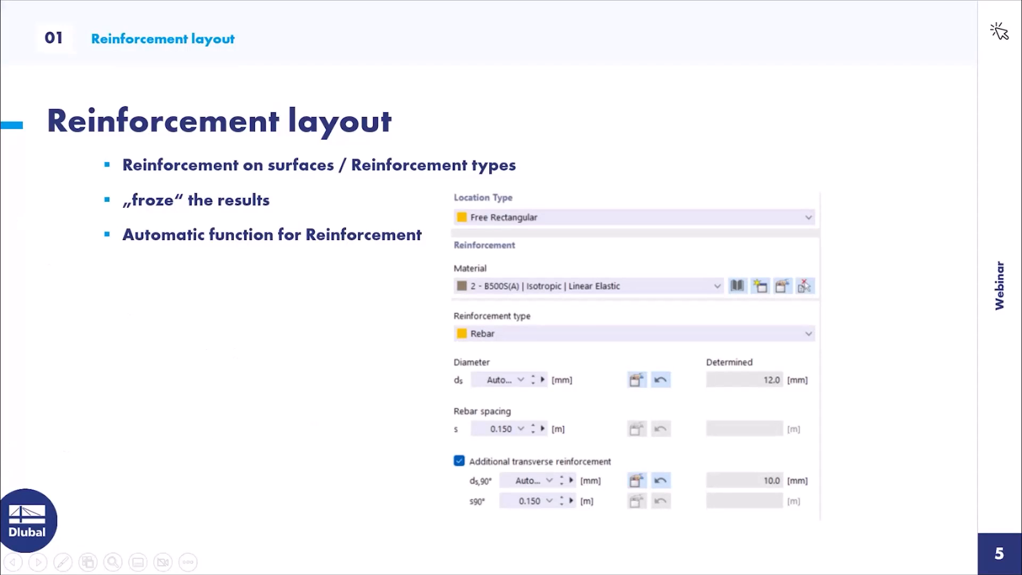
key(Escape)
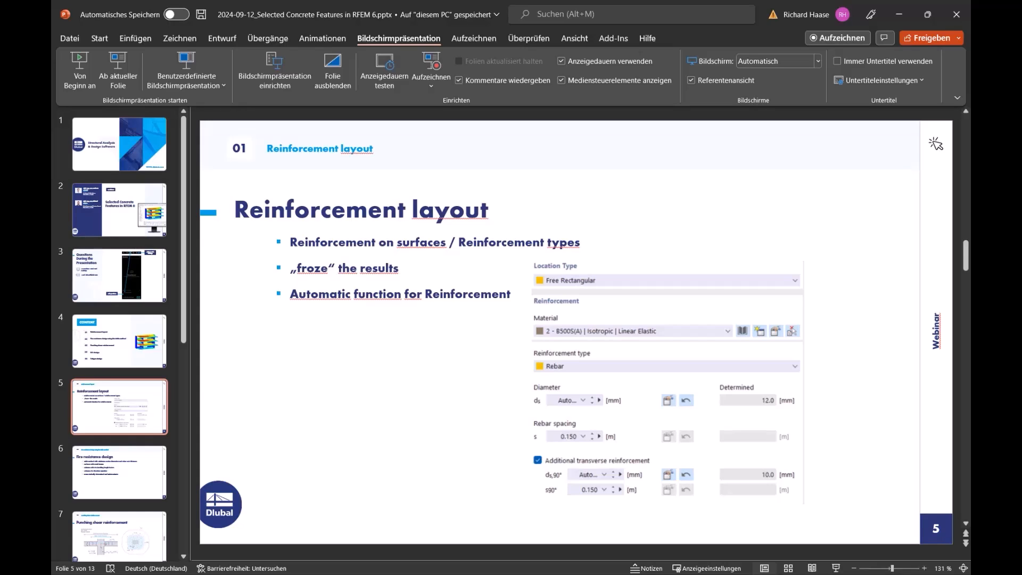
key(alt+Tab)
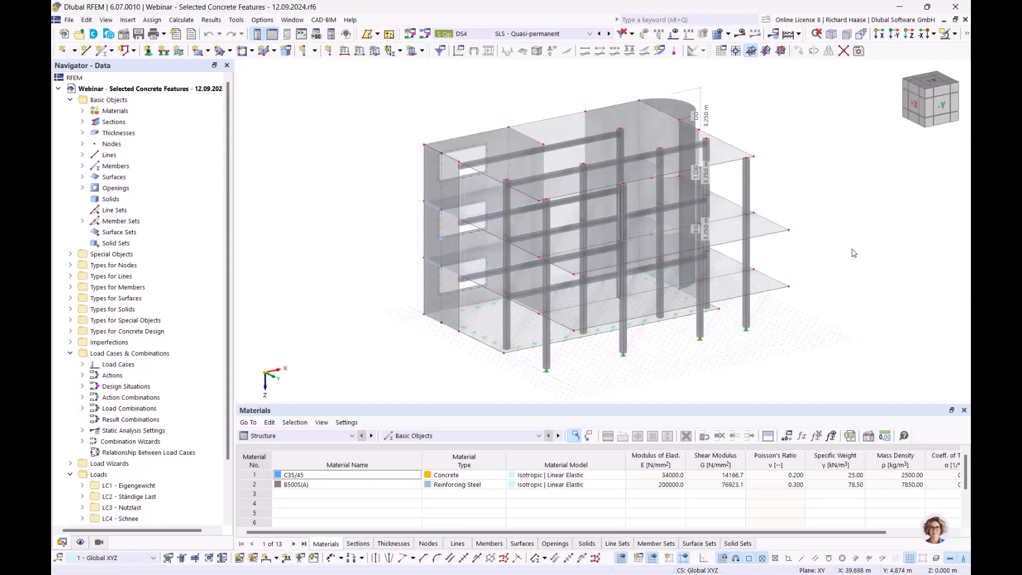
- Examine the concrete building model from several sides and list the materials defined in it
middle_drag(857, 254, 798, 242)
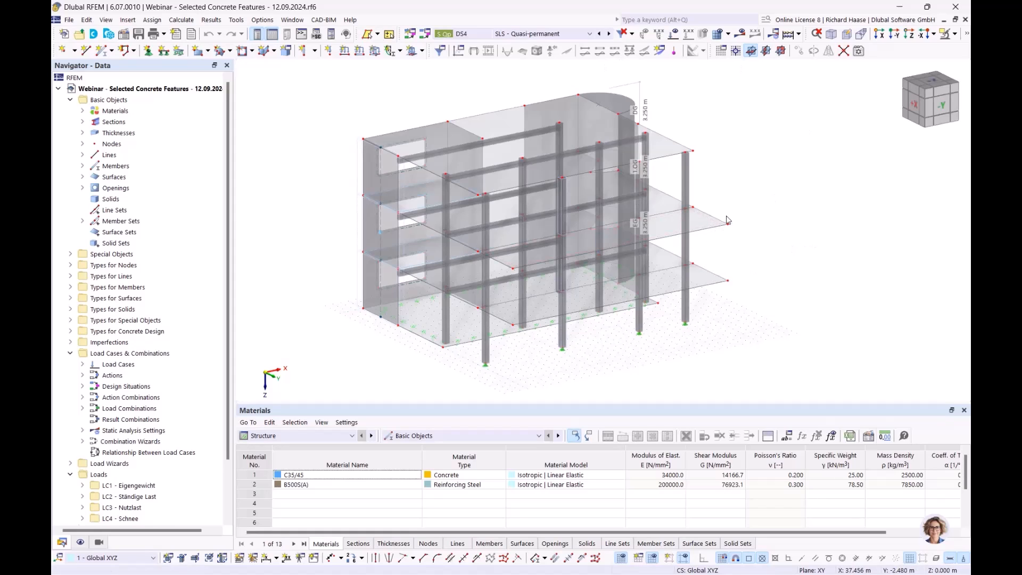
ctrl+middle_drag(793, 252, 839, 216)
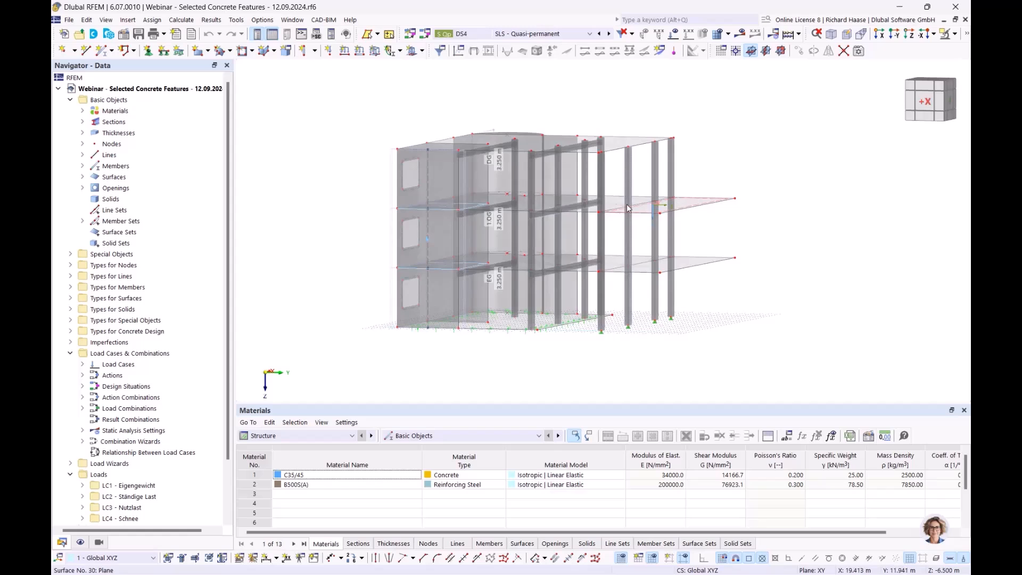
ctrl+middle_drag(756, 243, 778, 237)
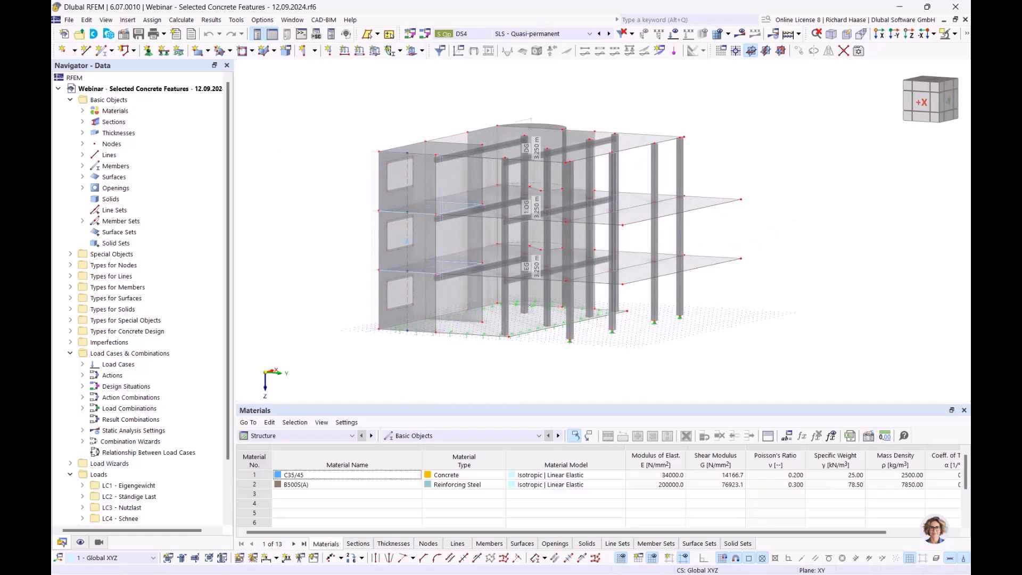
click(82, 111)
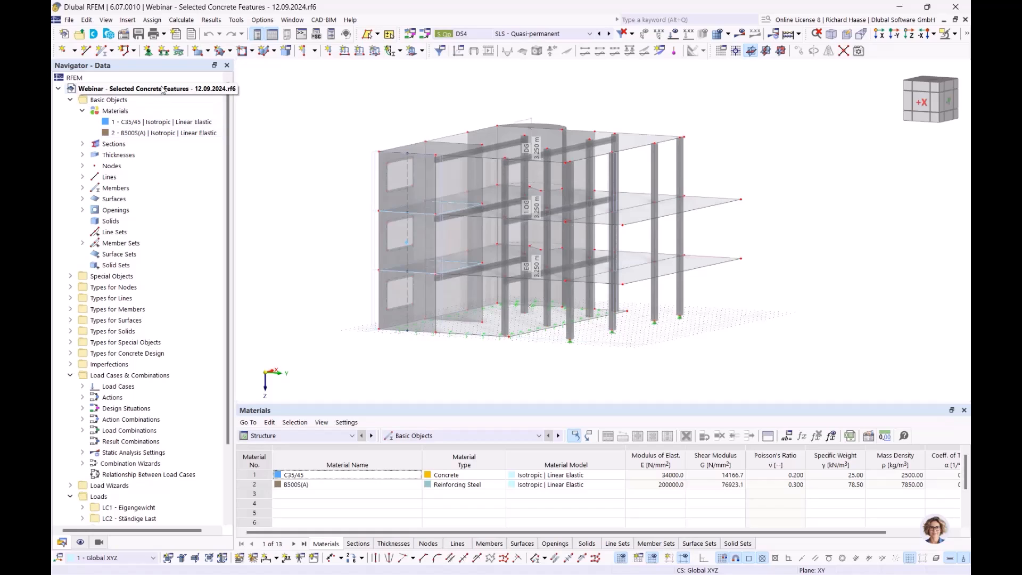
ctrl+middle_drag(790, 283, 725, 291)
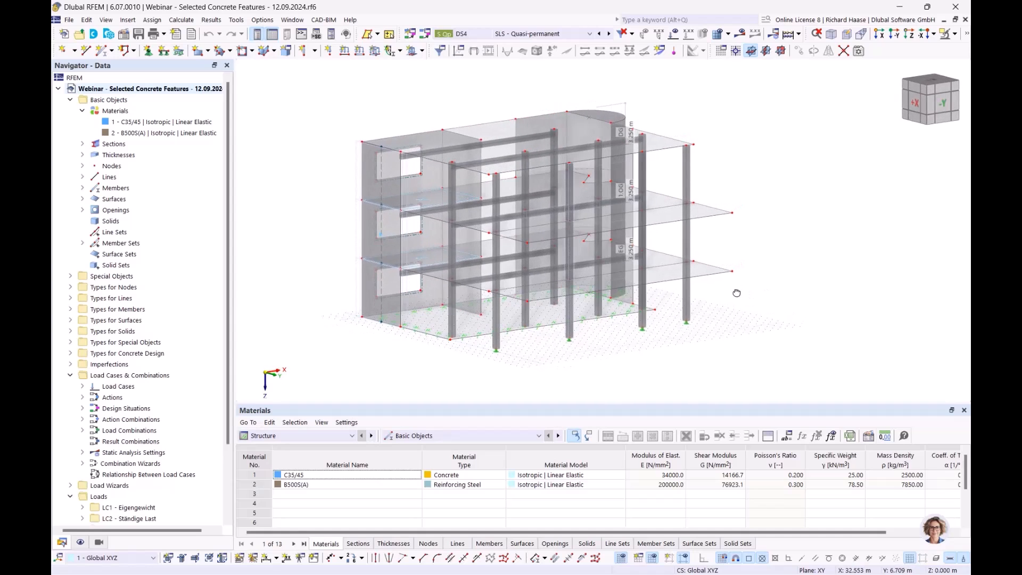
- Review the add-ons activated in the model's base data and close the settings without changing them
right_click(141, 92)
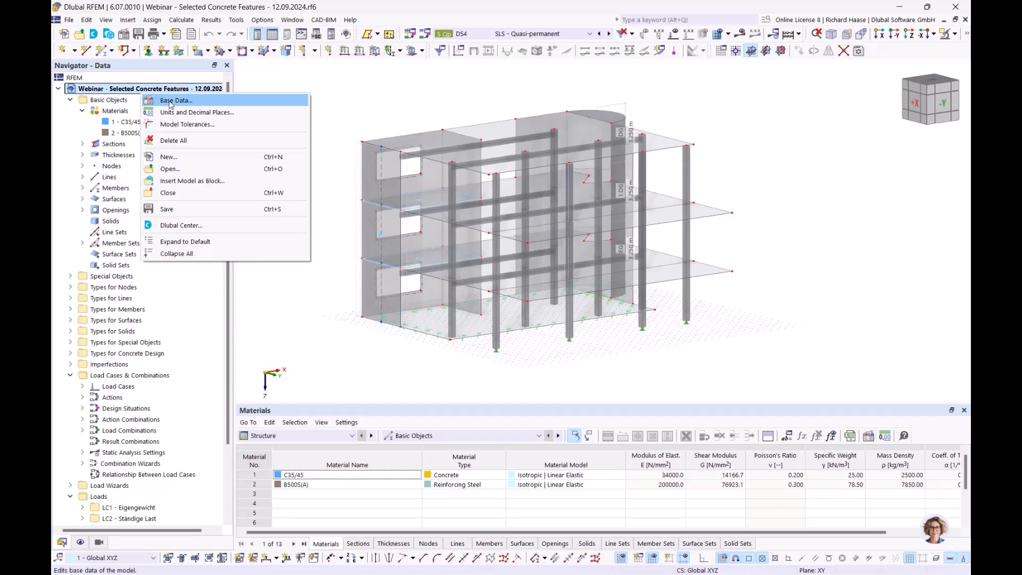
click(163, 101)
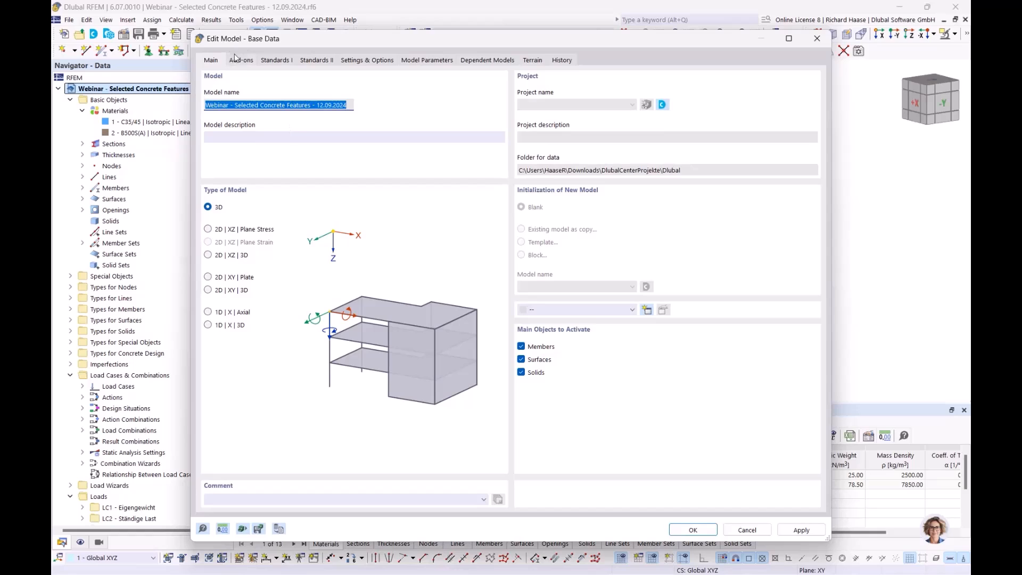
click(243, 60)
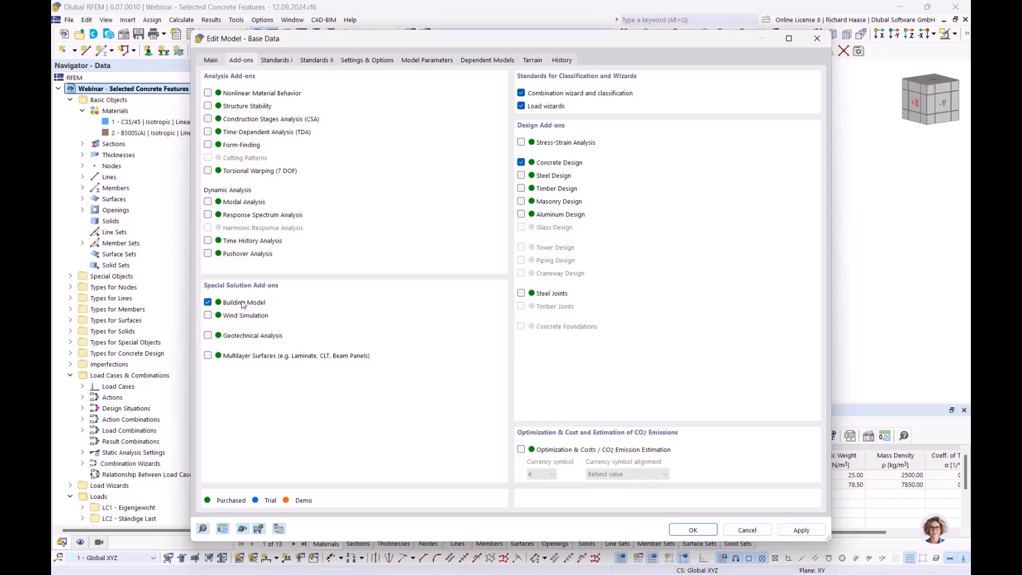
click(818, 39)
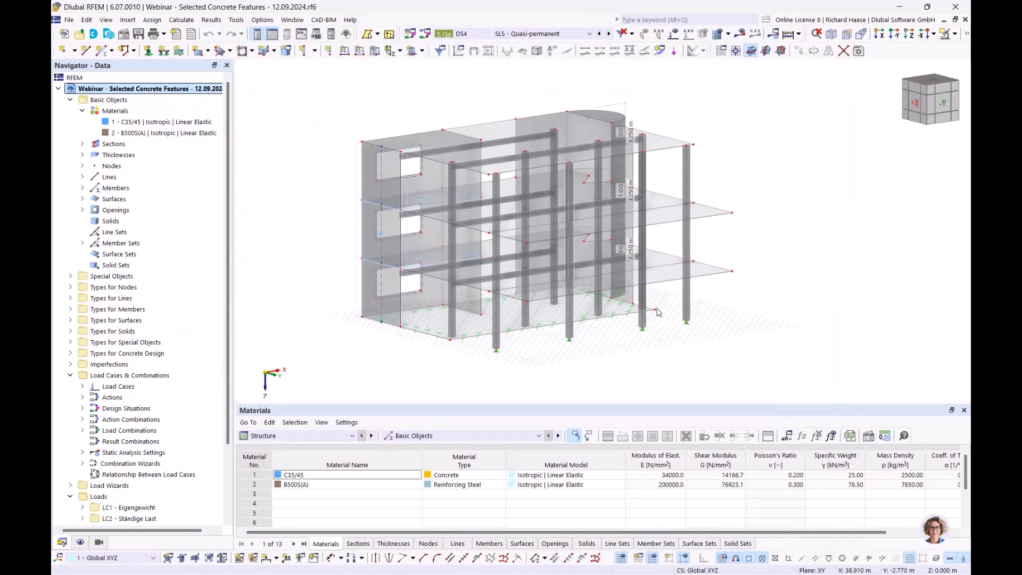
- Limit the Concrete Design to surface 18 by deactivating Design All for members, member sets, shear walls, surfaces and nodes with punching
click(300, 440)
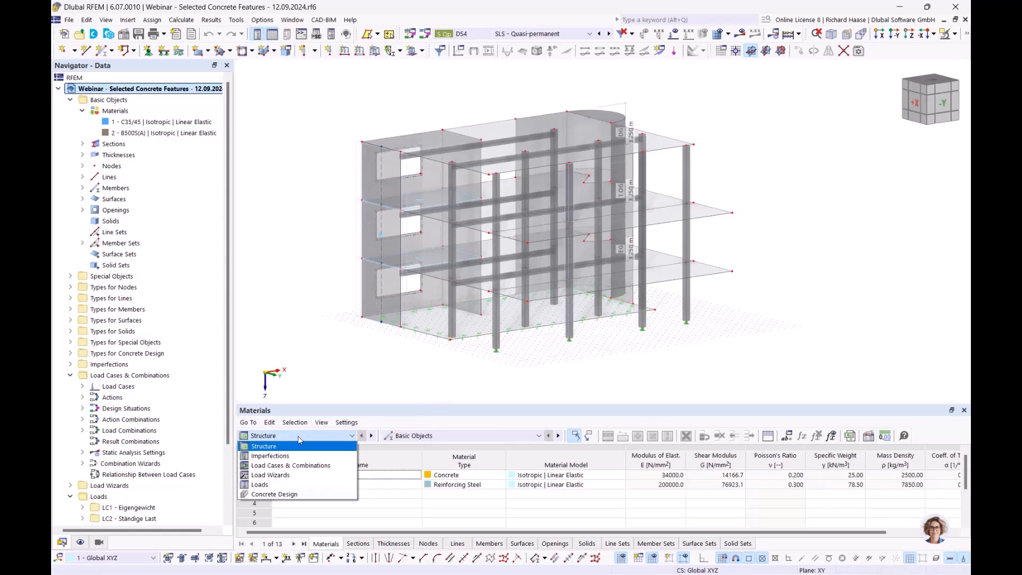
click(283, 494)
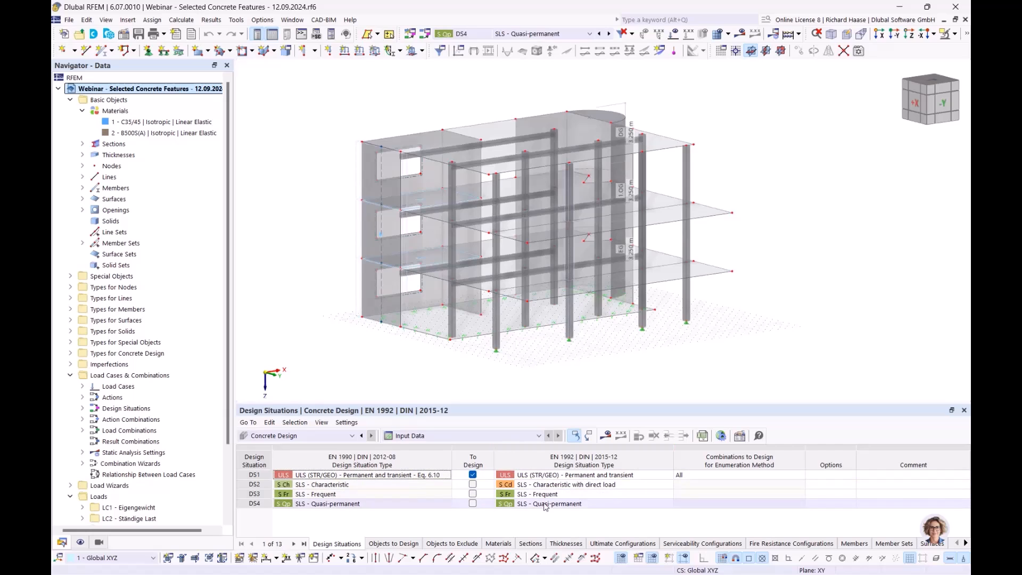
click(395, 544)
click(533, 475)
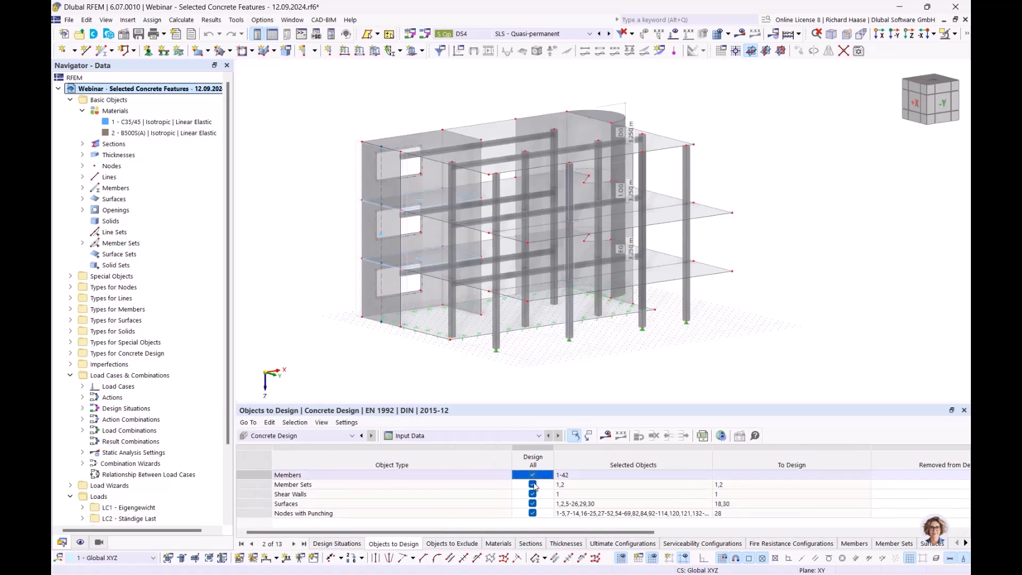
click(533, 484)
click(532, 493)
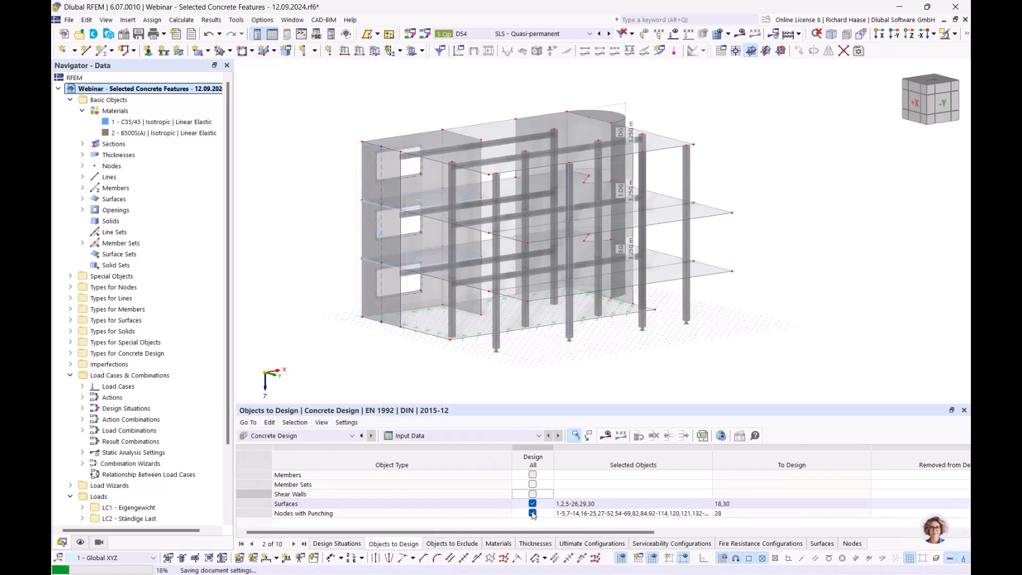
click(532, 503)
click(532, 513)
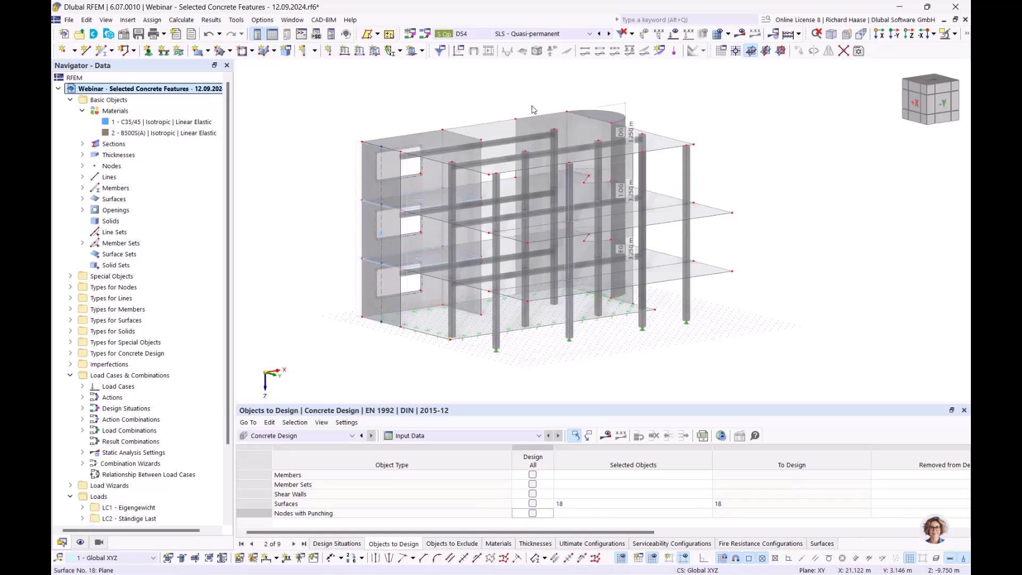
- Select the roof slab and display the Concrete Design results on the model
click(524, 131)
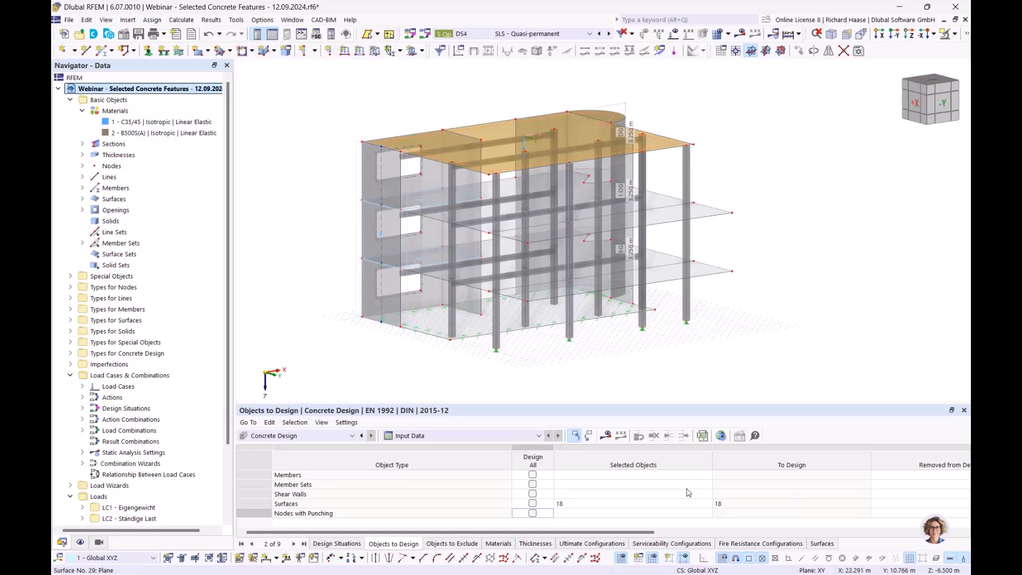
click(608, 437)
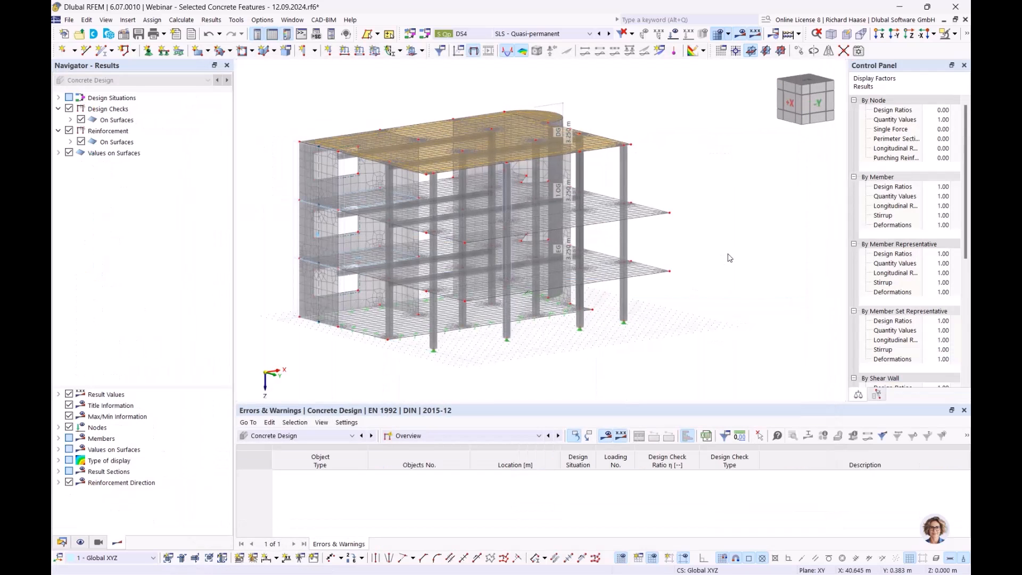
ctrl+middle_drag(700, 206, 702, 253)
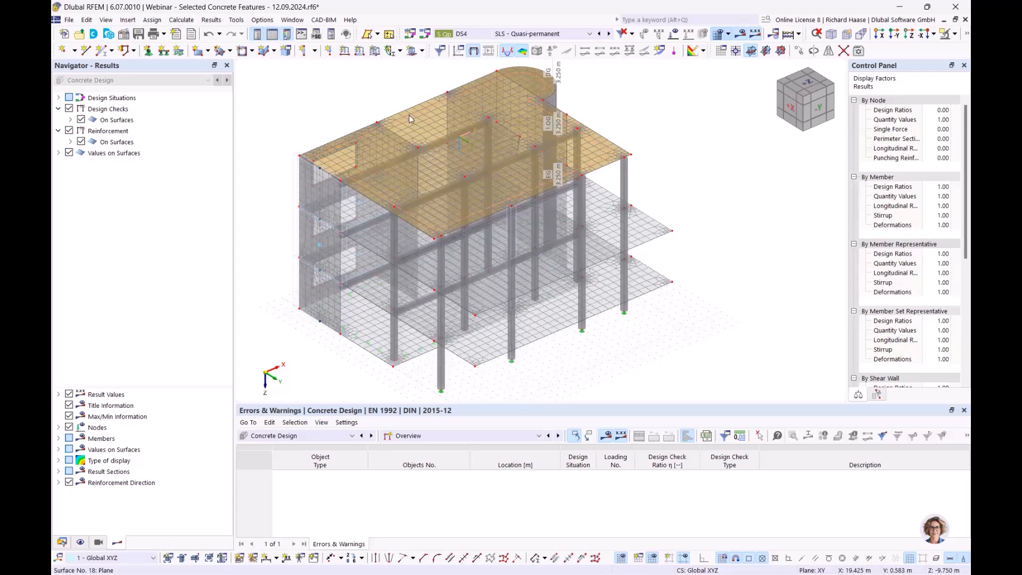
ctrl+middle_drag(401, 116, 411, 116)
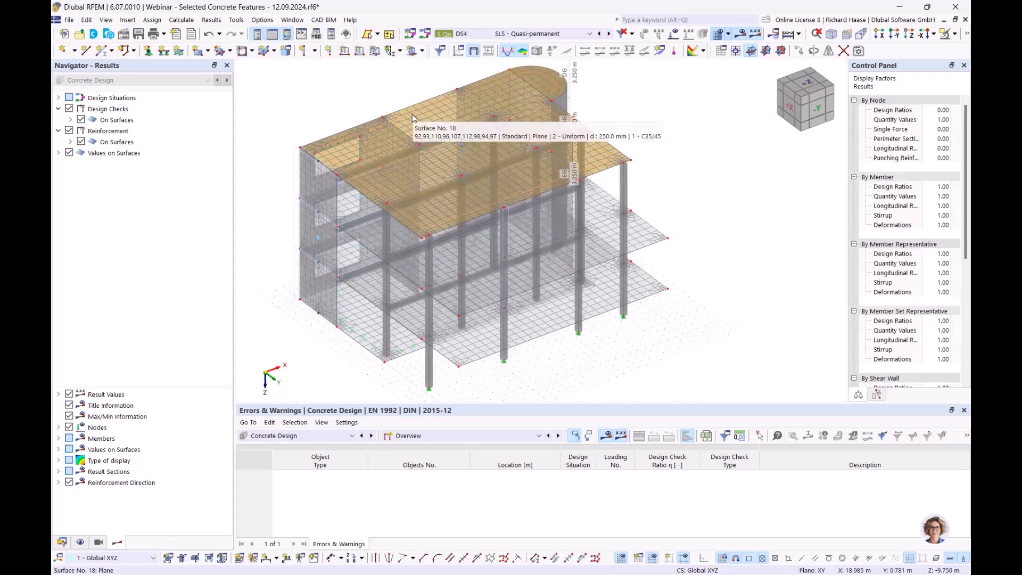
- Open the definition of the bottom surface reinforcement assigned to the roof slab, surface 18
double_click(412, 114)
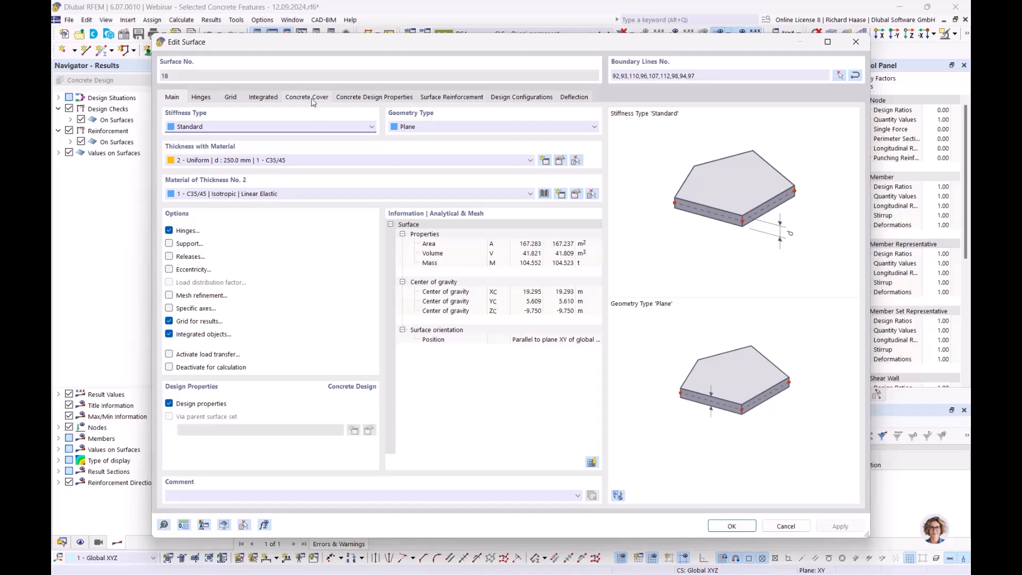
click(463, 101)
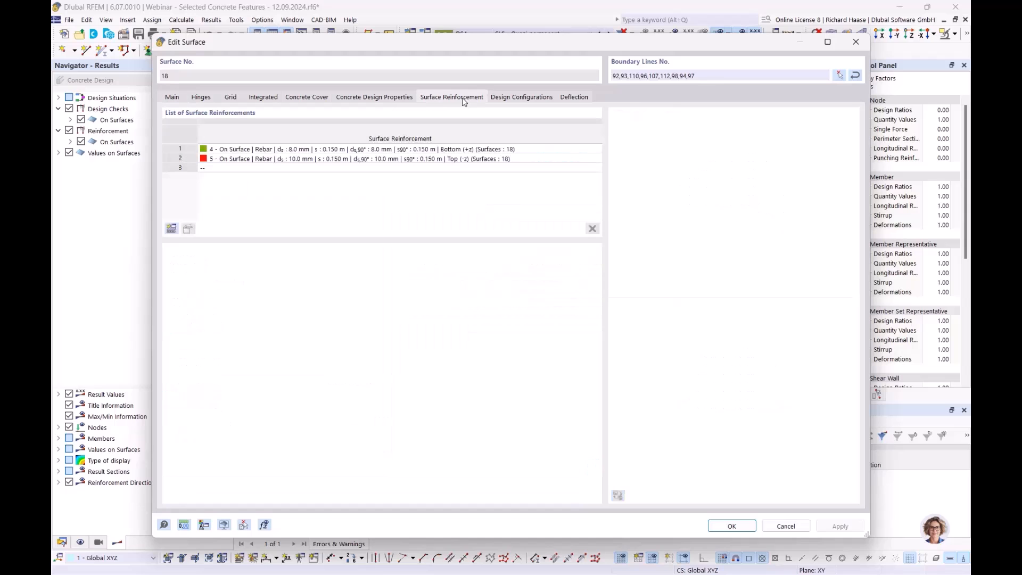
click(229, 151)
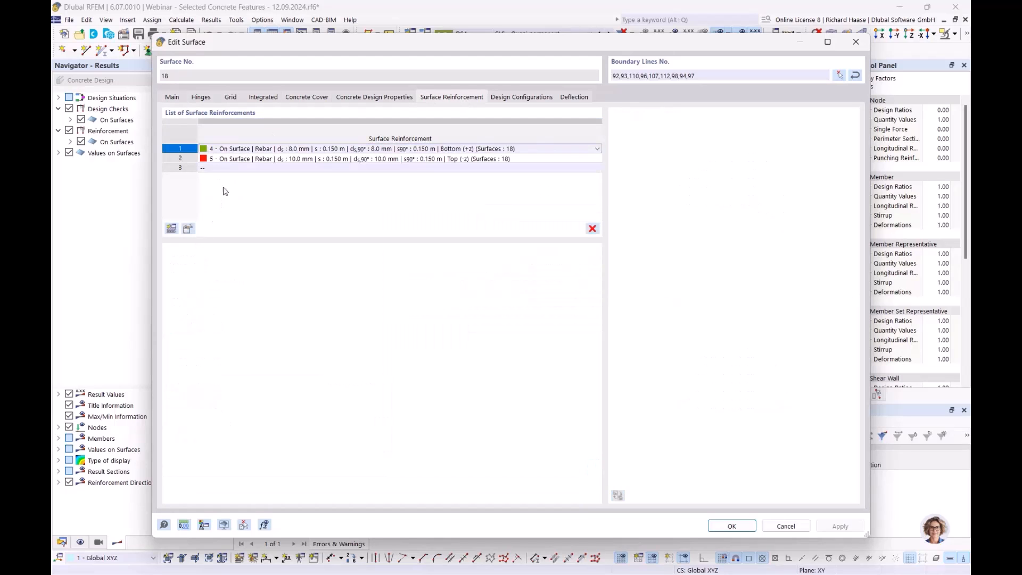
click(188, 230)
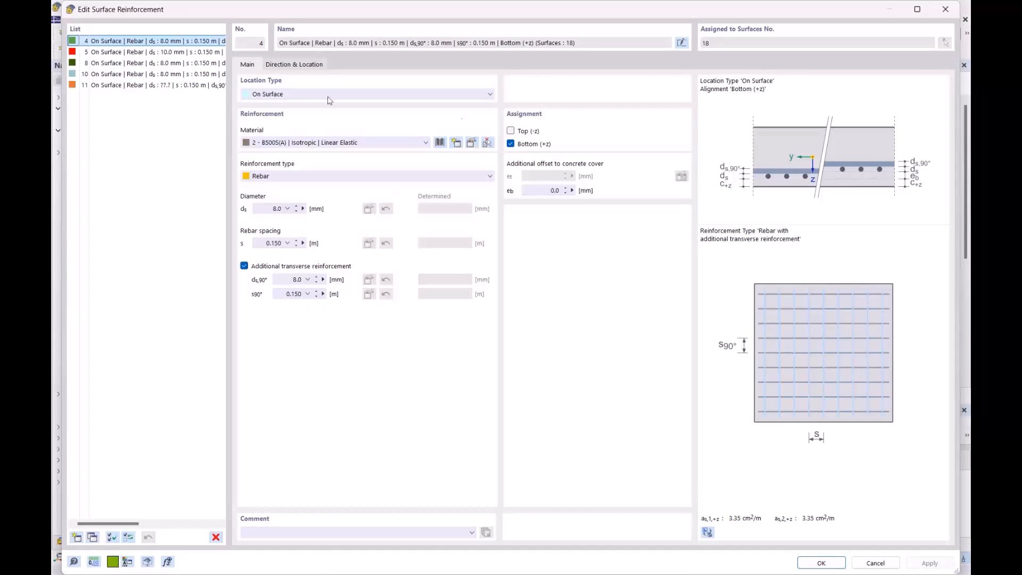
- Compare the slab's top and bottom surface reinforcement definitions, check the available location types, and close the settings unchanged
click(156, 53)
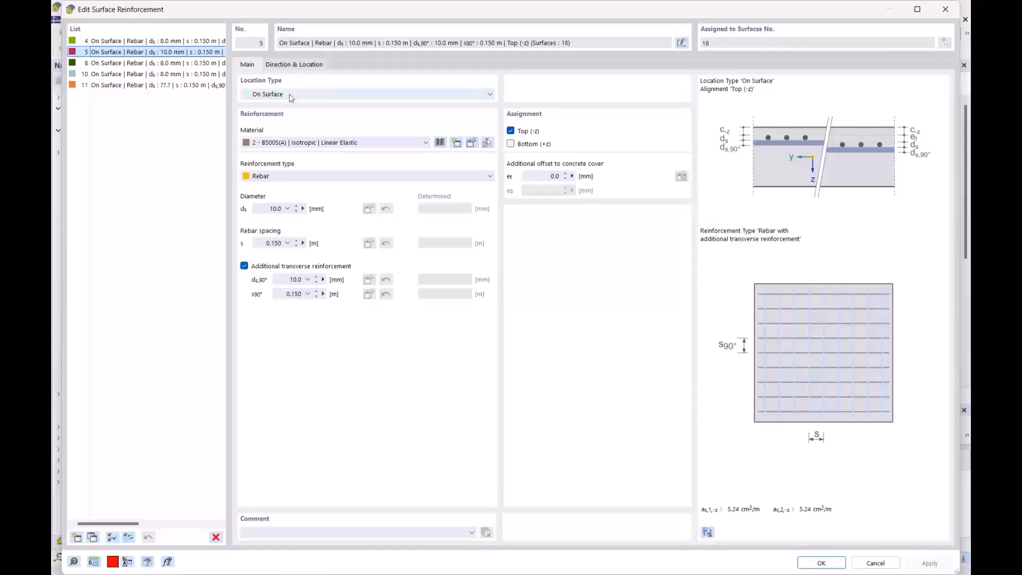
click(171, 43)
click(174, 53)
click(303, 96)
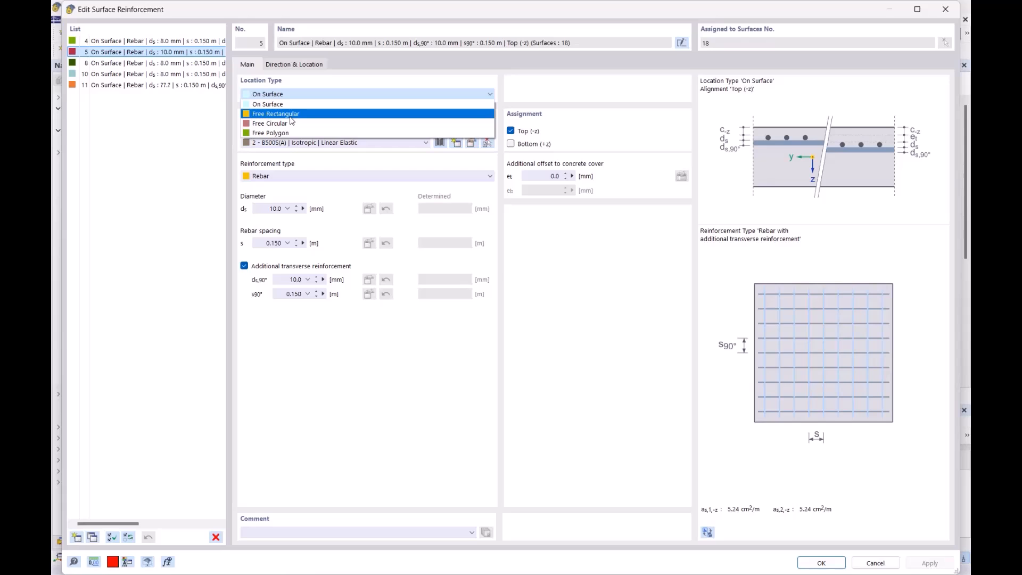
click(267, 37)
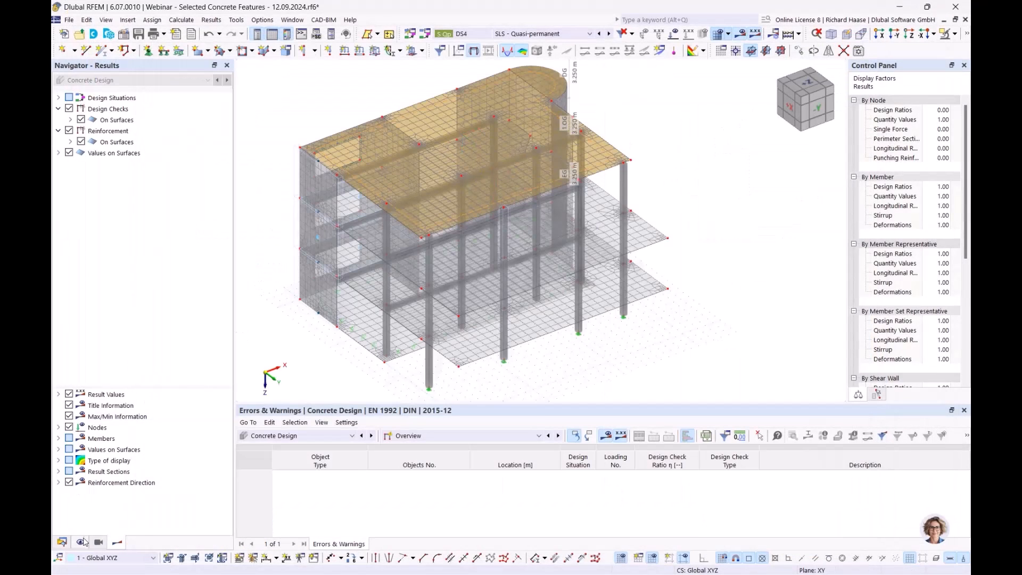
- Locate the surface reinforcement display options among the types for concrete design and show the model as a wireframe
click(83, 541)
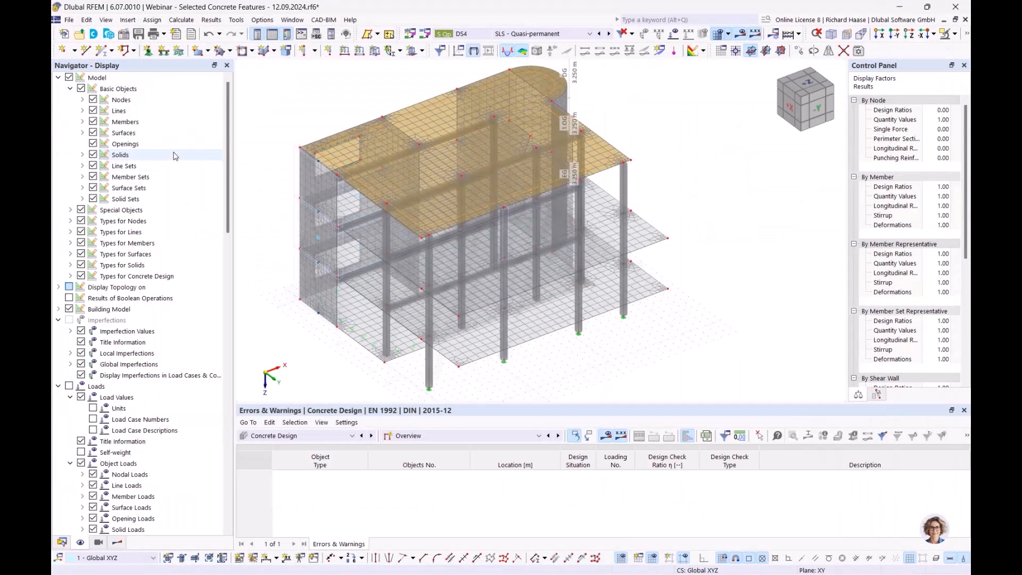
click(71, 276)
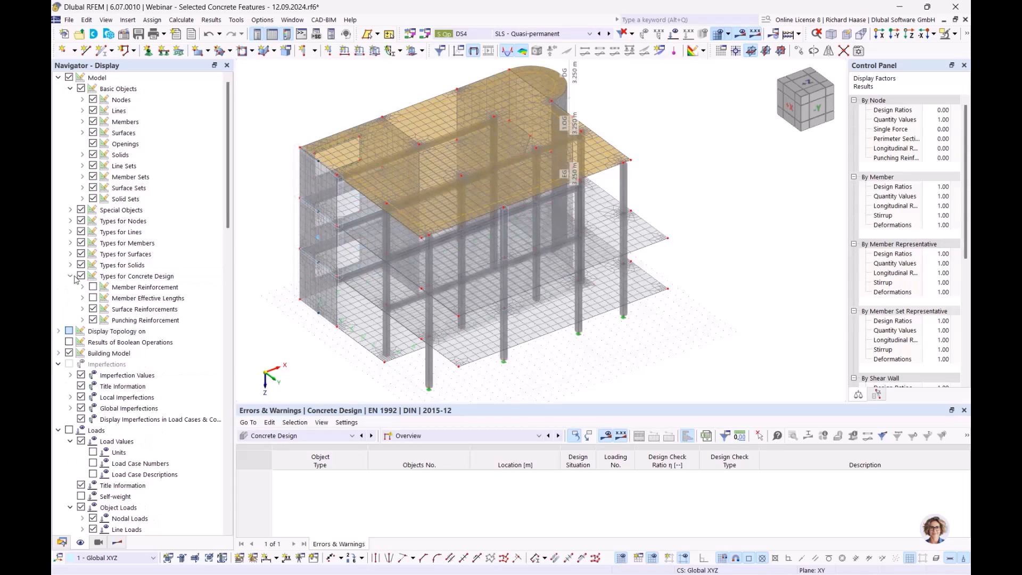
click(82, 310)
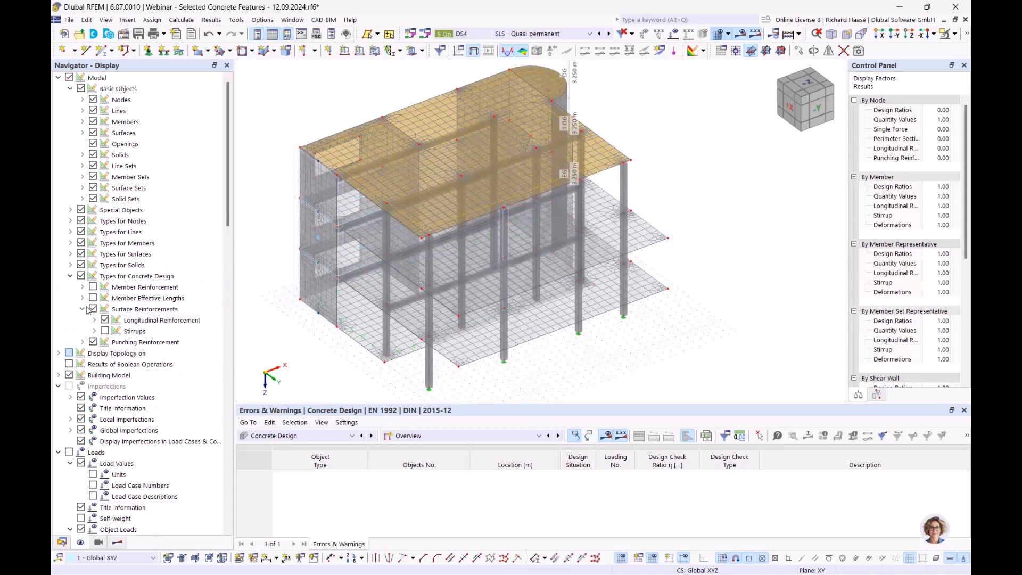
click(95, 321)
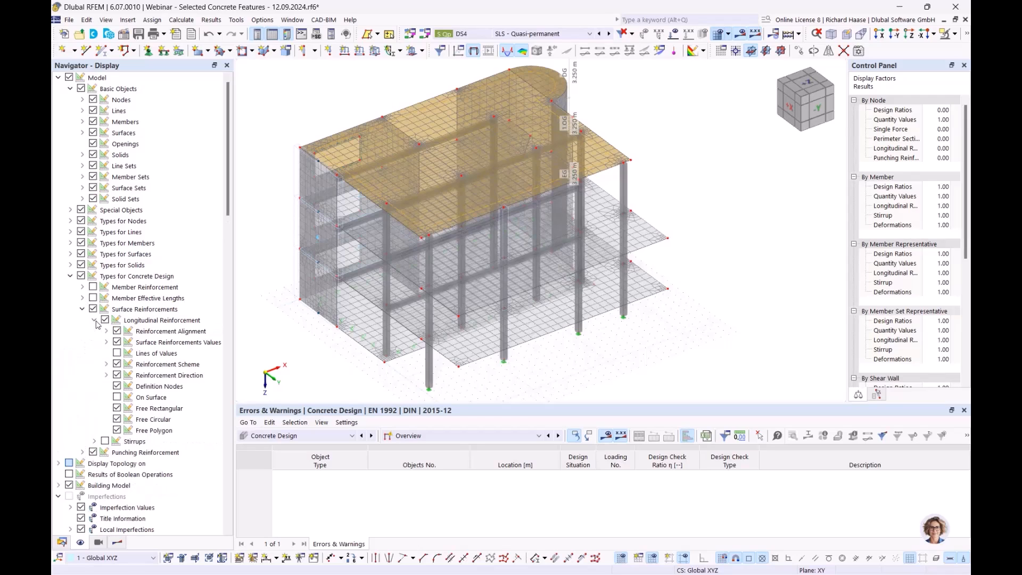
click(95, 321)
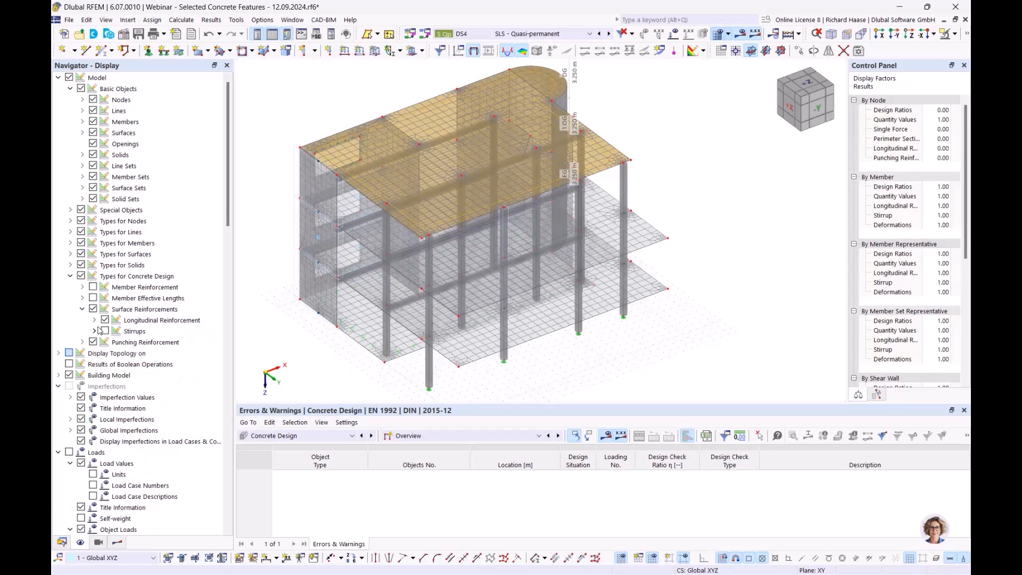
click(93, 287)
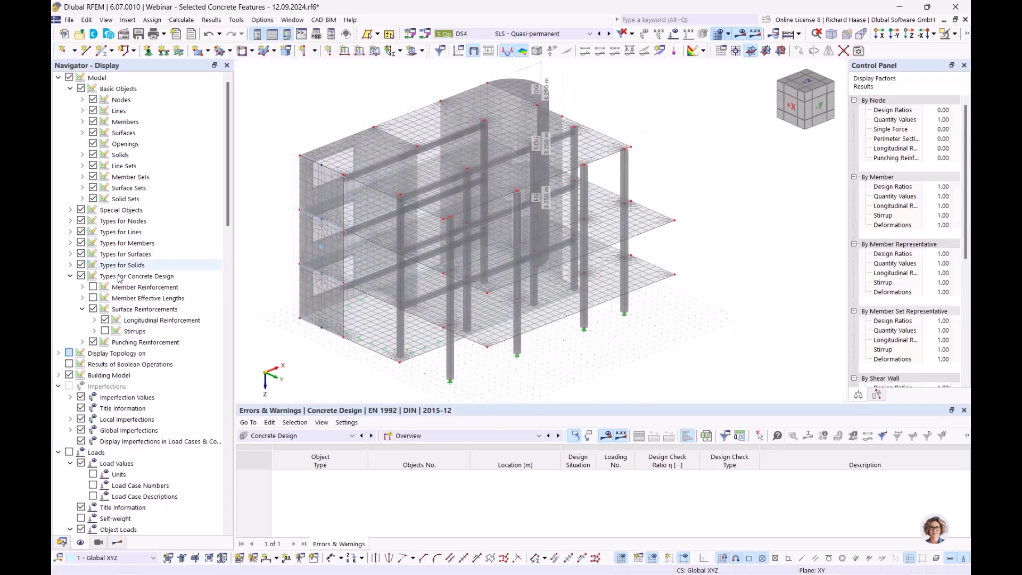
click(143, 309)
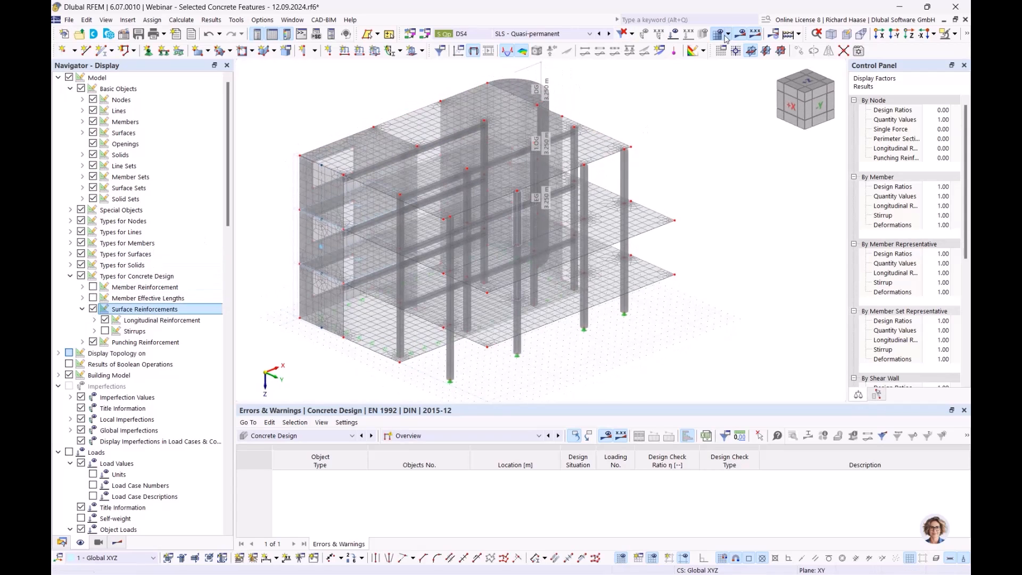
click(968, 34)
click(820, 49)
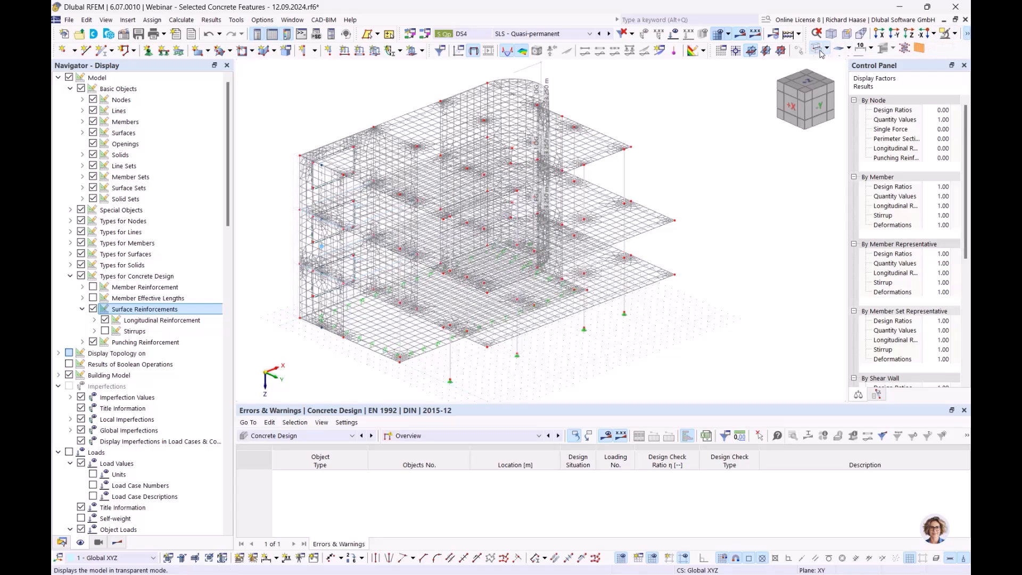
- Enable the display of longitudinal surface reinforcement defined On Surface and examine it on the floor slabs
click(106, 321)
click(94, 320)
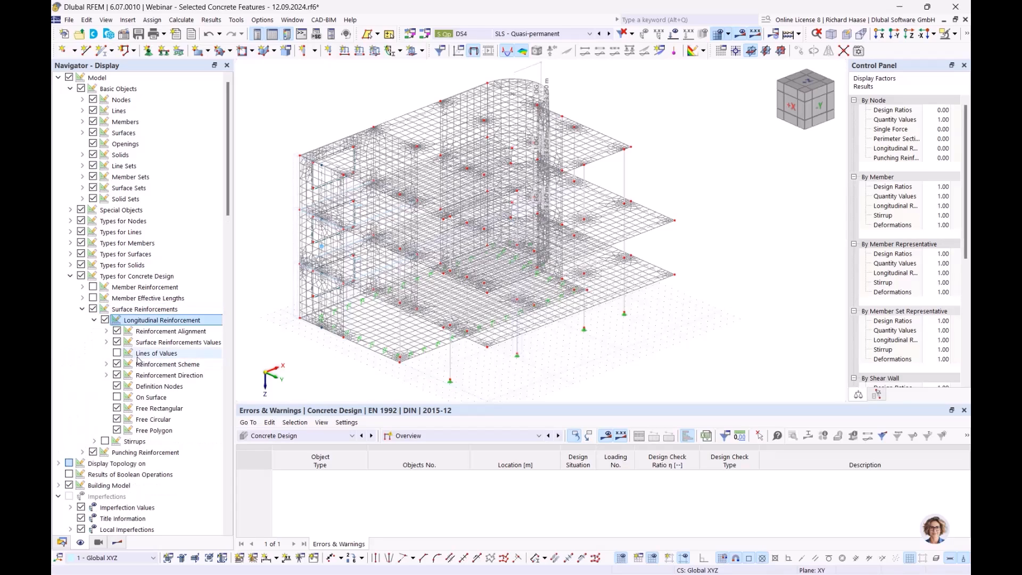
click(107, 331)
click(107, 331)
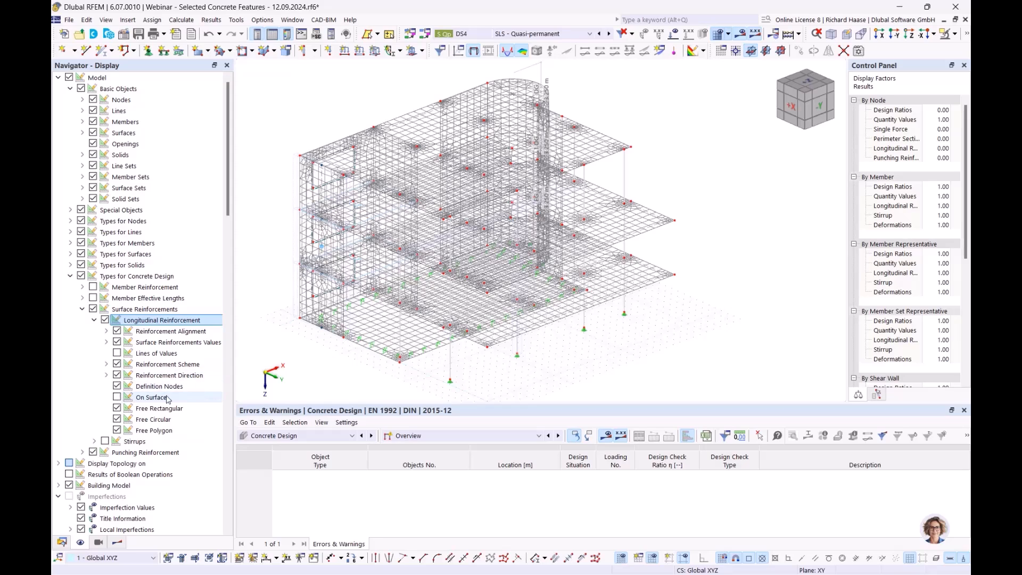
click(149, 399)
click(117, 397)
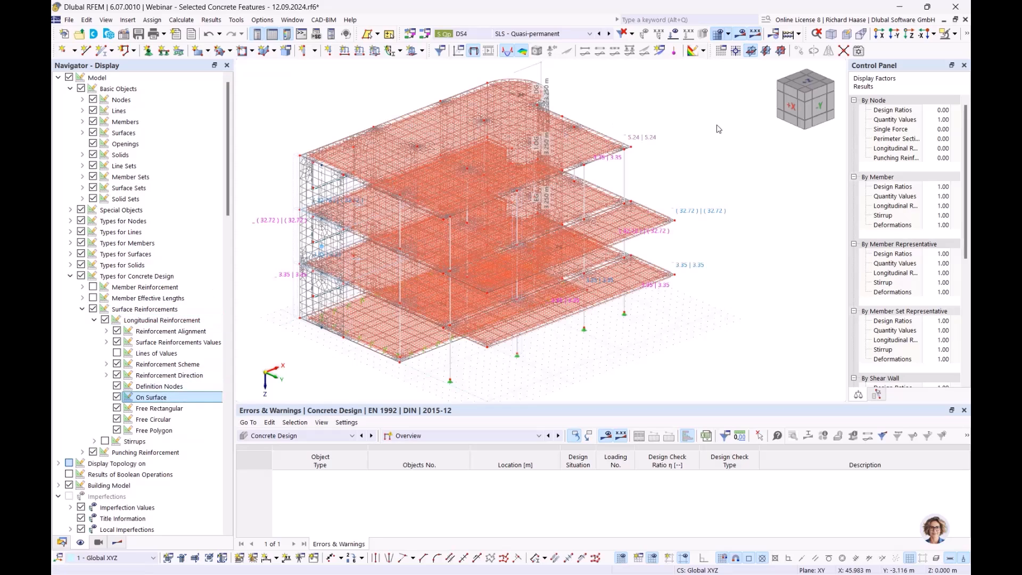
scroll(658, 165, up, 3)
scroll(659, 165, up, 3)
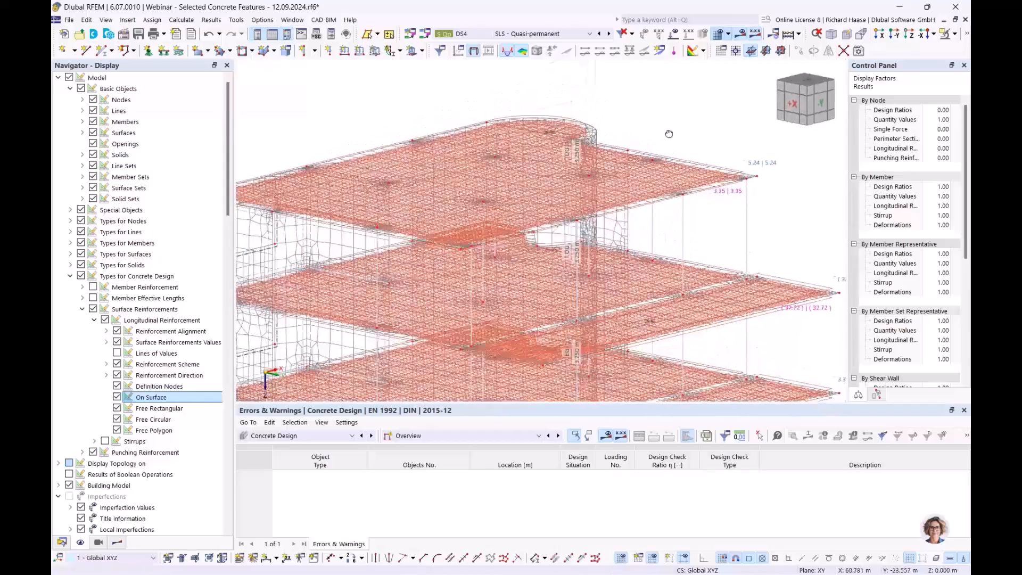
scroll(644, 157, up, 2)
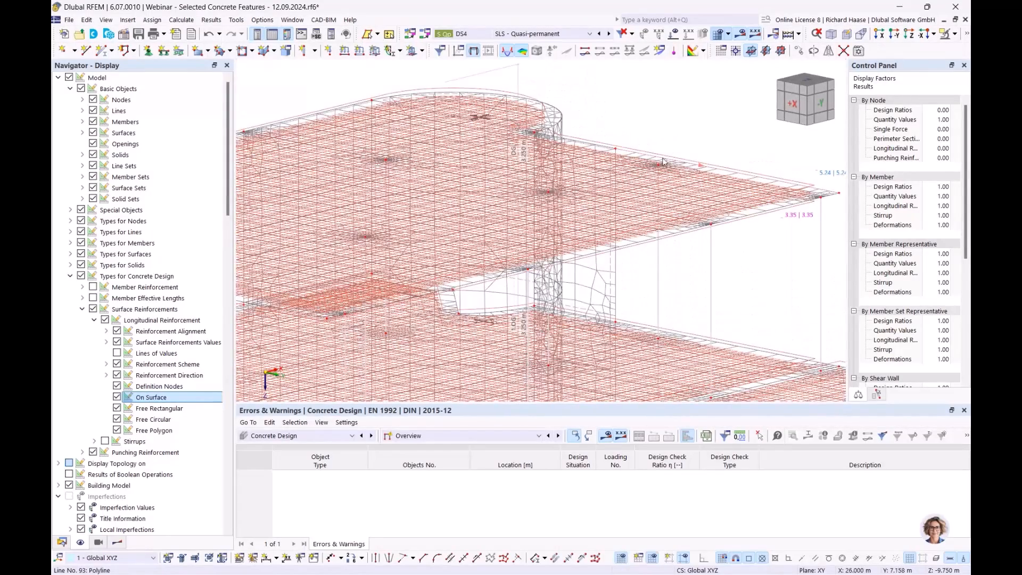
scroll(666, 162, down, 2)
- Isolate the roof slab, surface 18, in Visibility mode and examine its top and bottom reinforcement
click(62, 541)
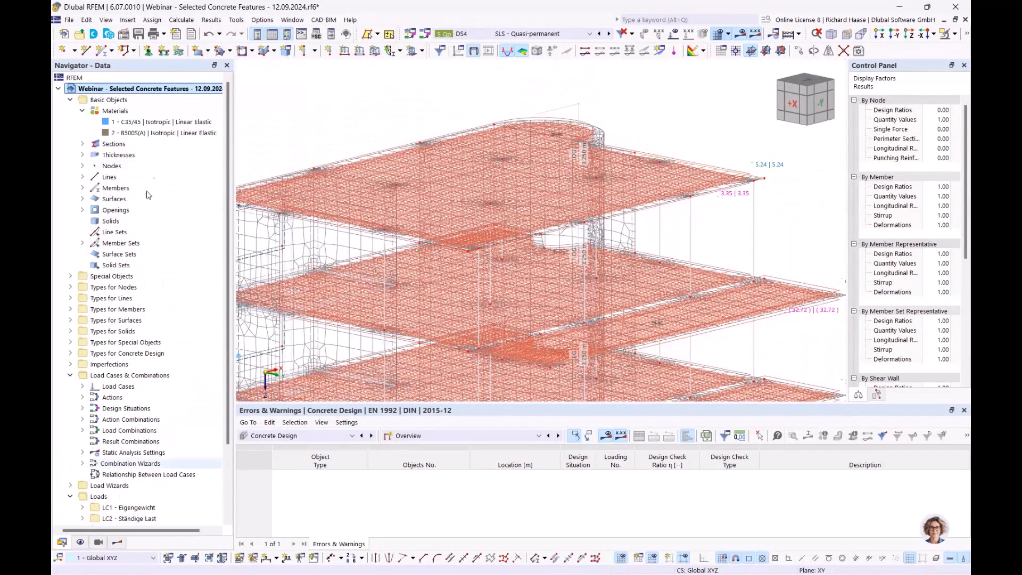
double_click(100, 204)
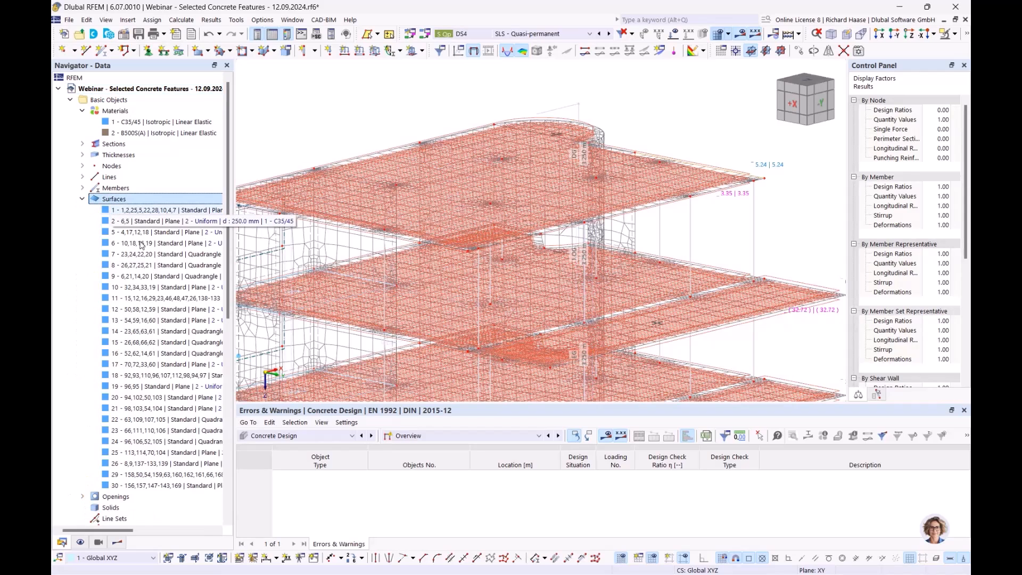
click(135, 376)
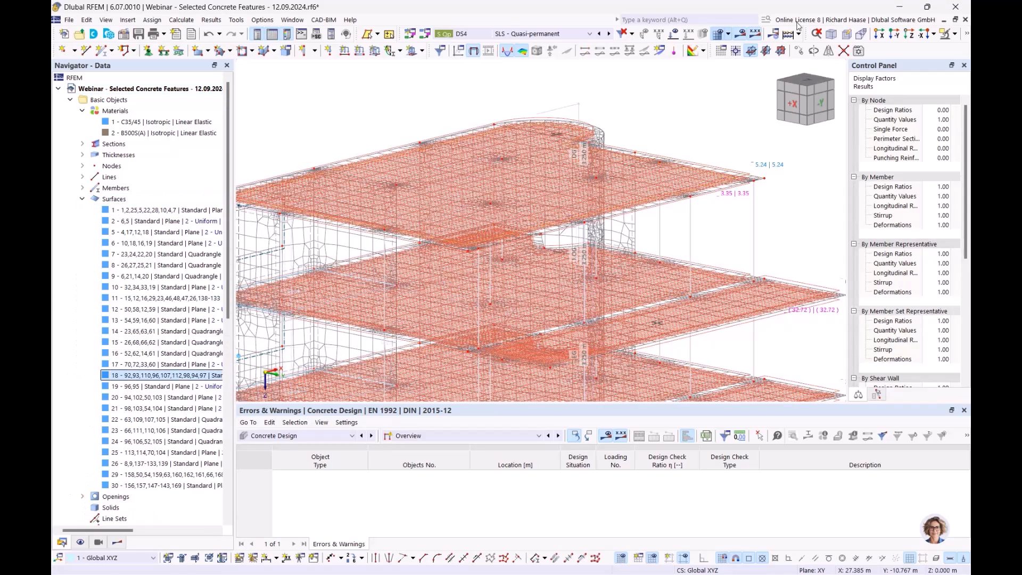
click(947, 37)
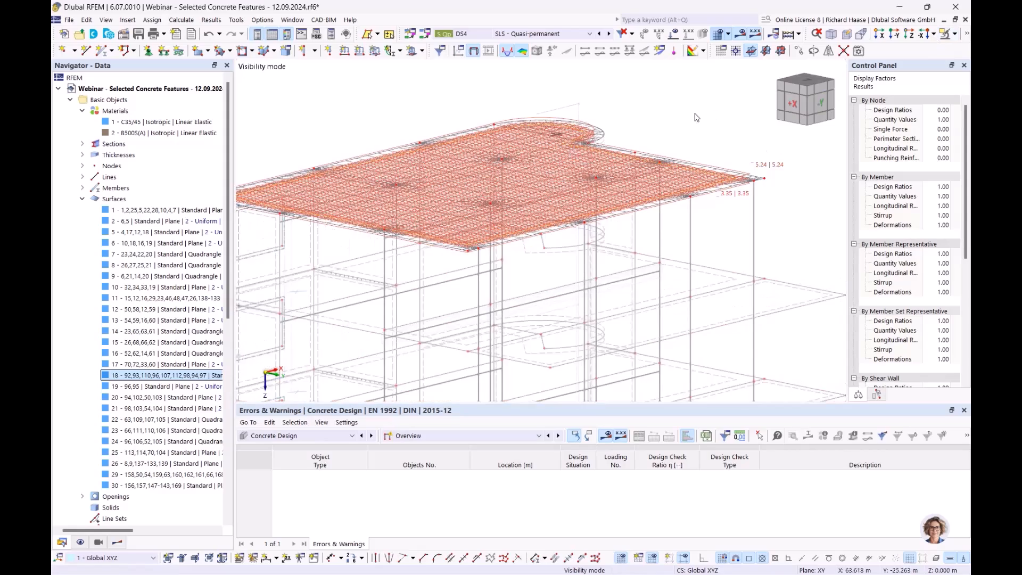
ctrl+middle_drag(662, 134, 637, 158)
scroll(592, 120, up, 7)
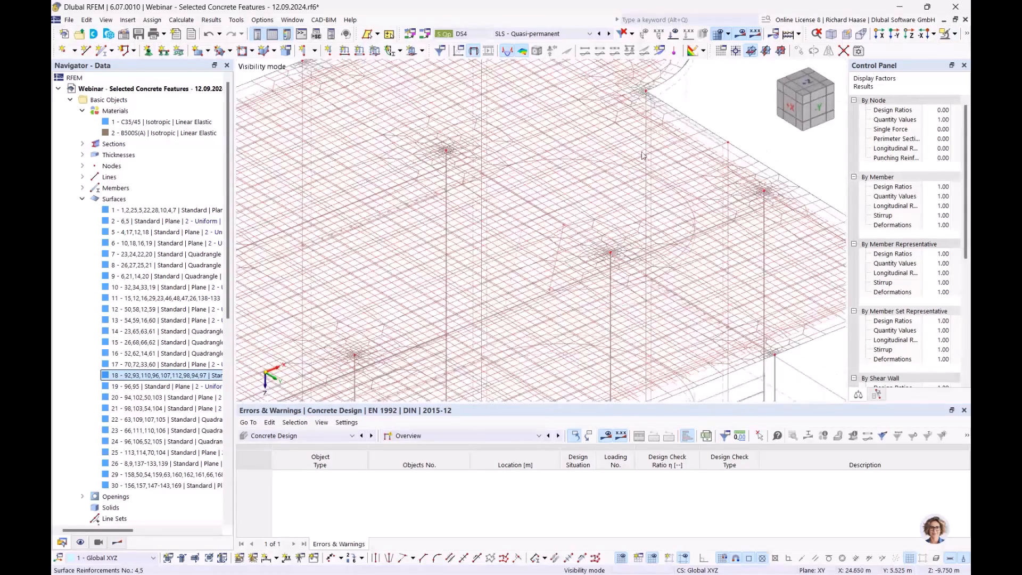
scroll(554, 186, down, 5)
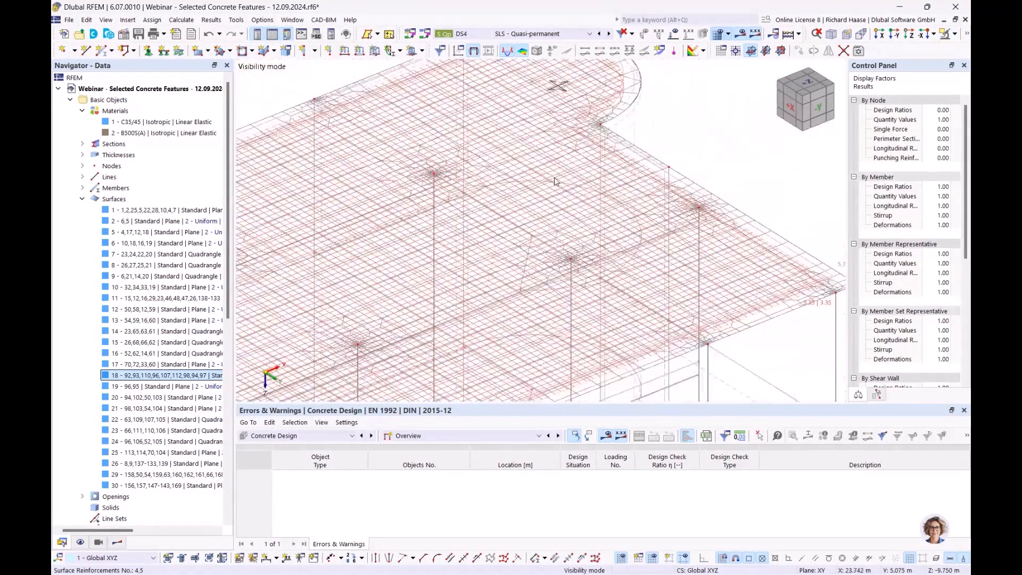
middle_drag(684, 130, 691, 125)
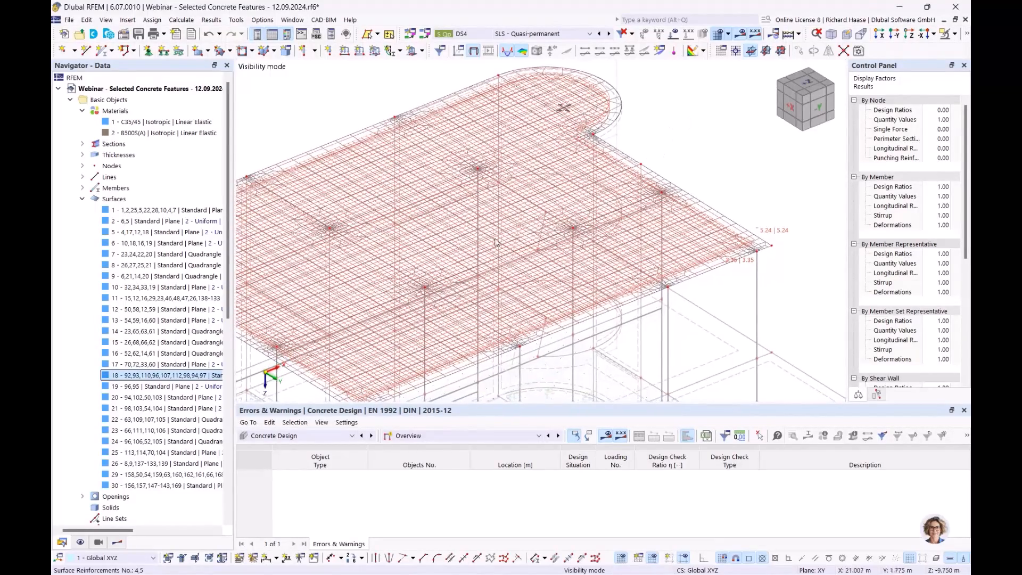
ctrl+middle_drag(698, 172, 667, 262)
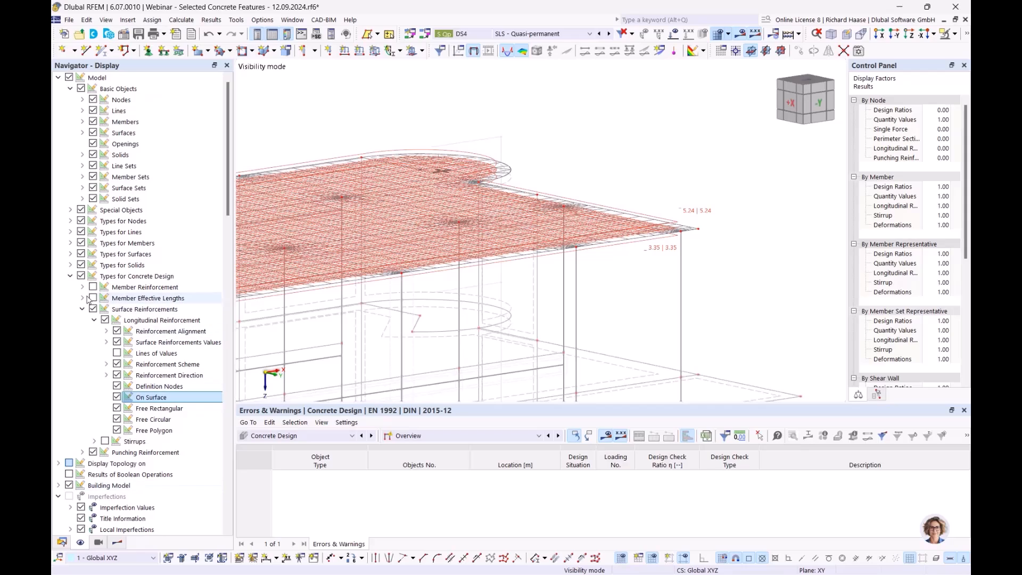
- Hide all Types for Concrete Design objects so the roof slab shows without reinforcement graphics
click(81, 276)
scroll(561, 190, down, 3)
middle_drag(516, 219, 554, 274)
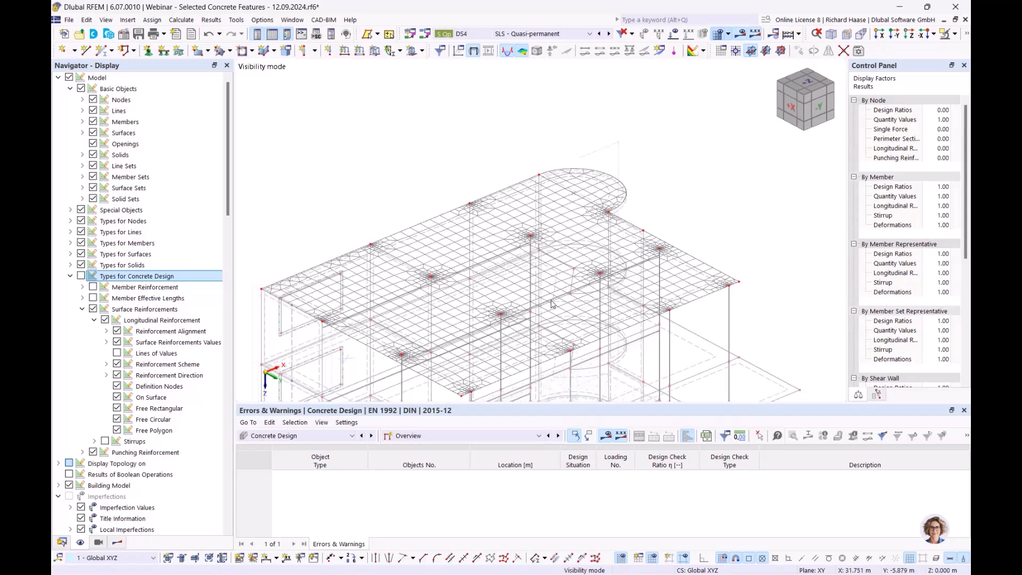
click(62, 542)
middle_drag(606, 290, 581, 220)
- Review the Required, Provided and Not Covered Reinforcement categories in the Concrete Design results on surfaces
click(435, 438)
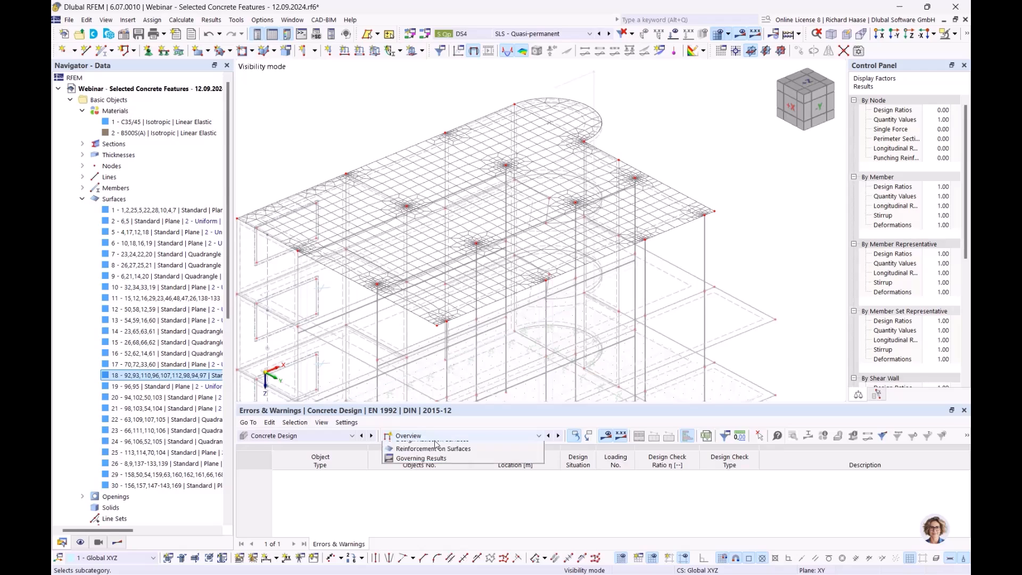
click(120, 543)
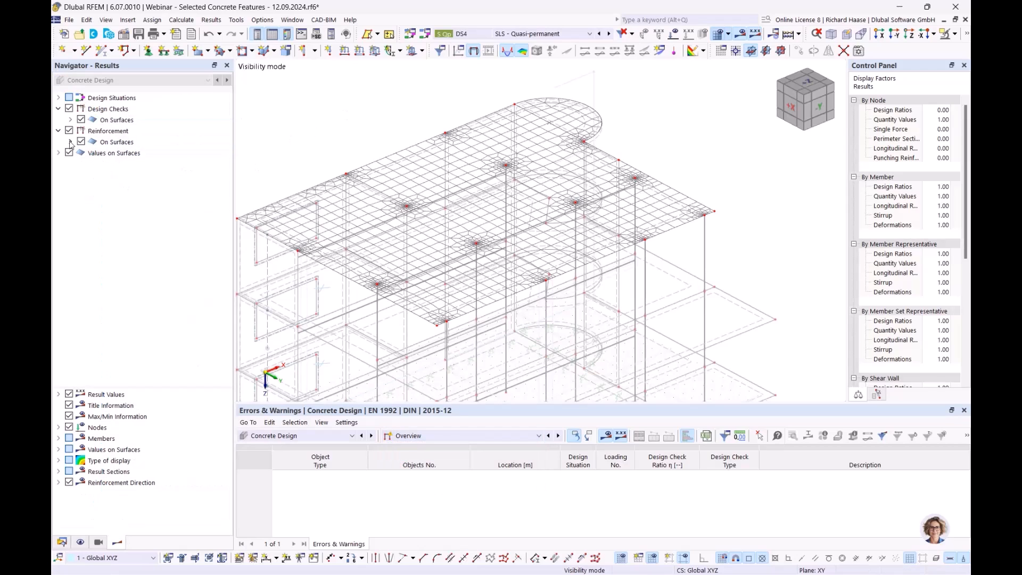
click(117, 142)
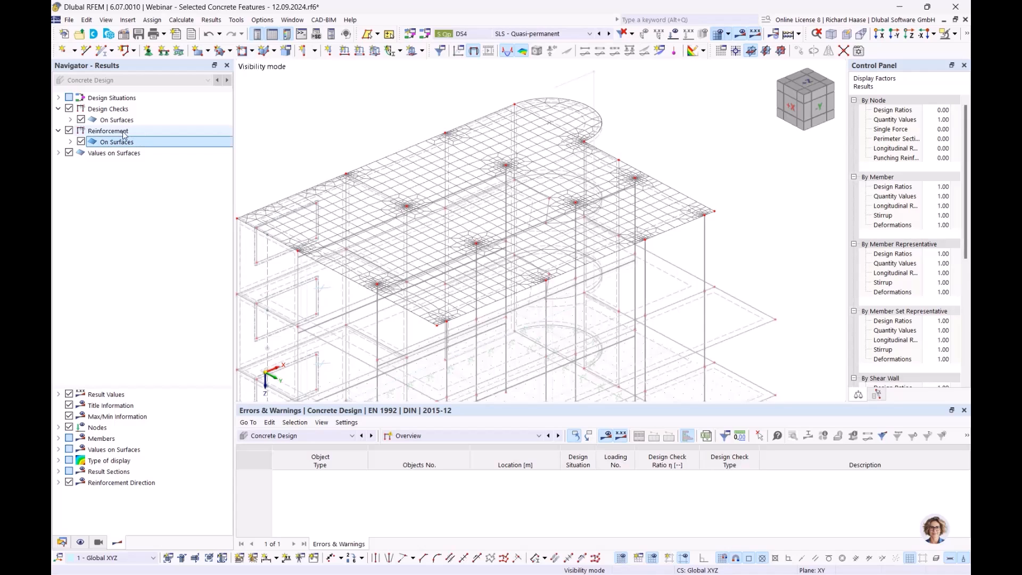
click(70, 142)
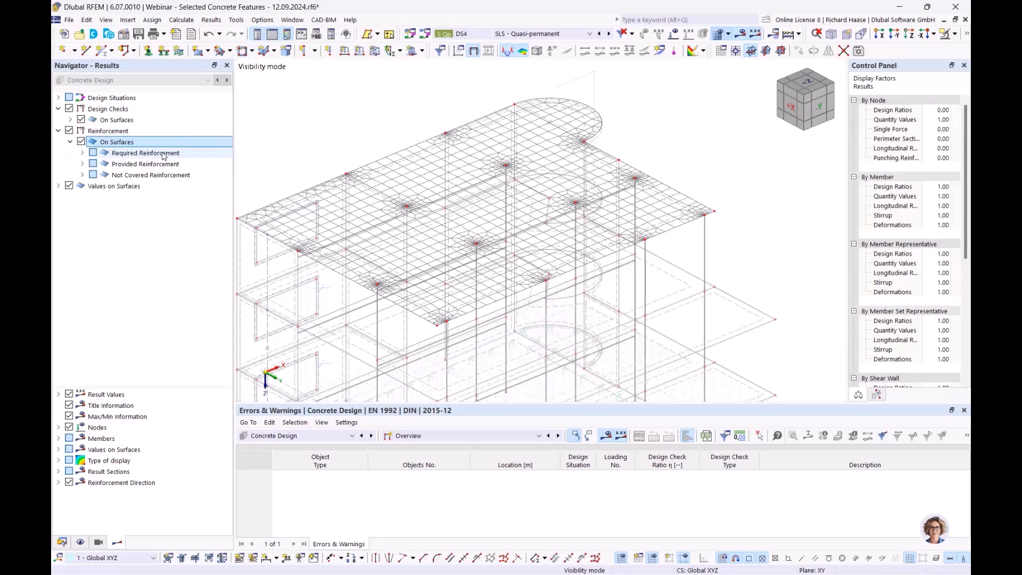
click(163, 154)
click(158, 165)
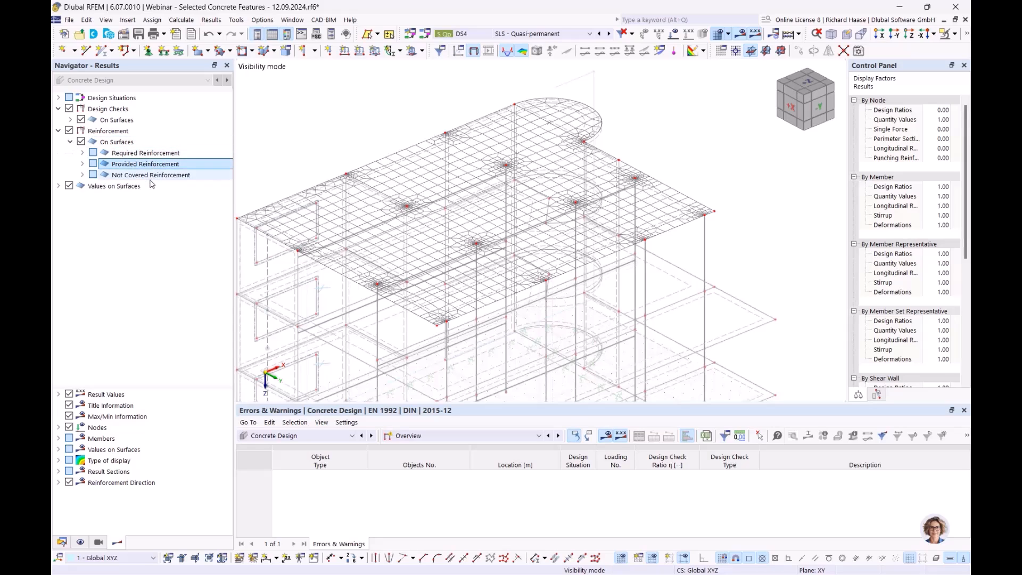
click(153, 176)
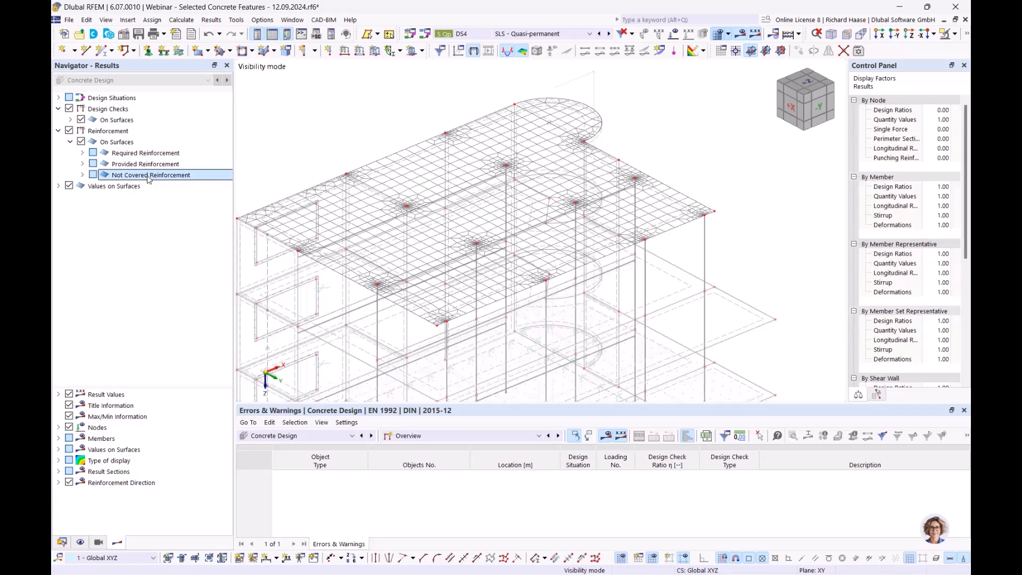
click(152, 164)
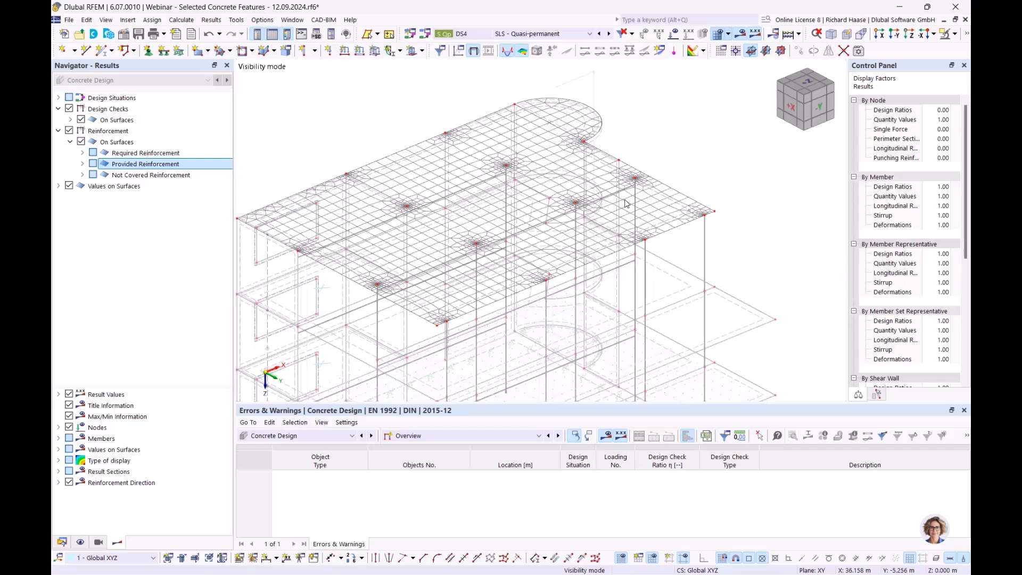
- Display the slab's required longitudinal reinforcement in turn for directions 1 and 2 at the top, and the same directions at the bottom
click(82, 153)
click(94, 164)
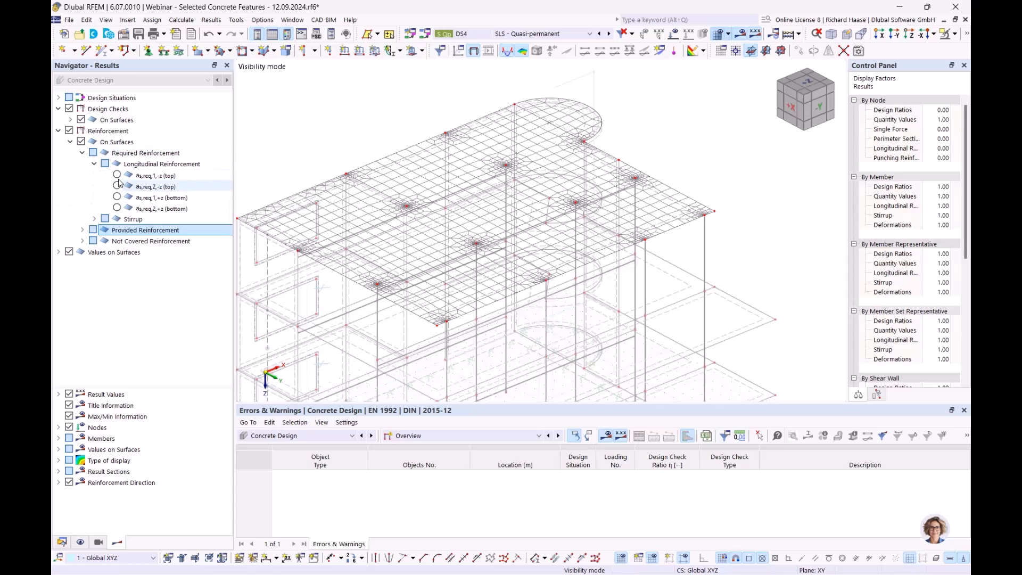
click(116, 175)
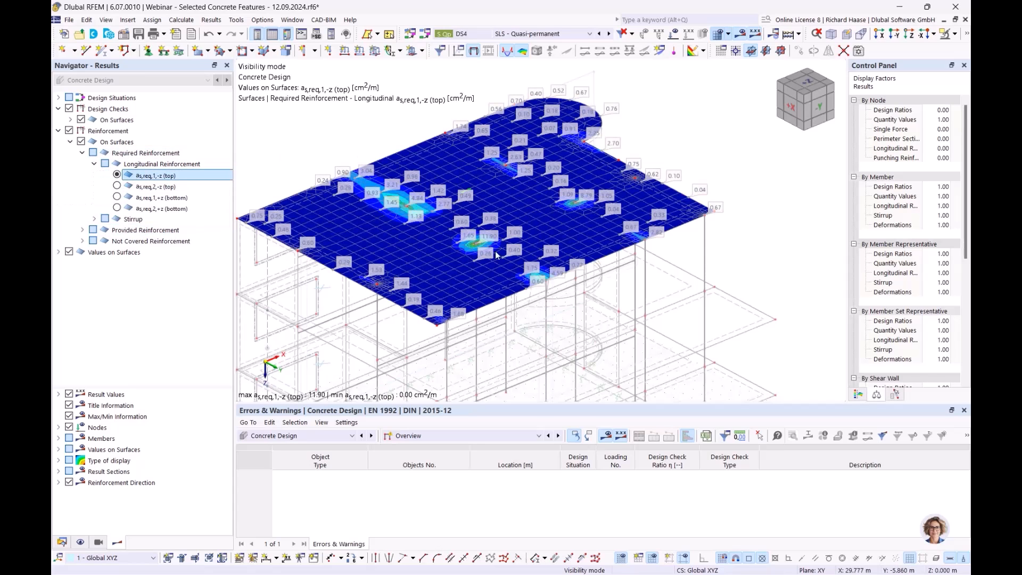
scroll(490, 251, up, 3)
scroll(470, 234, down, 2)
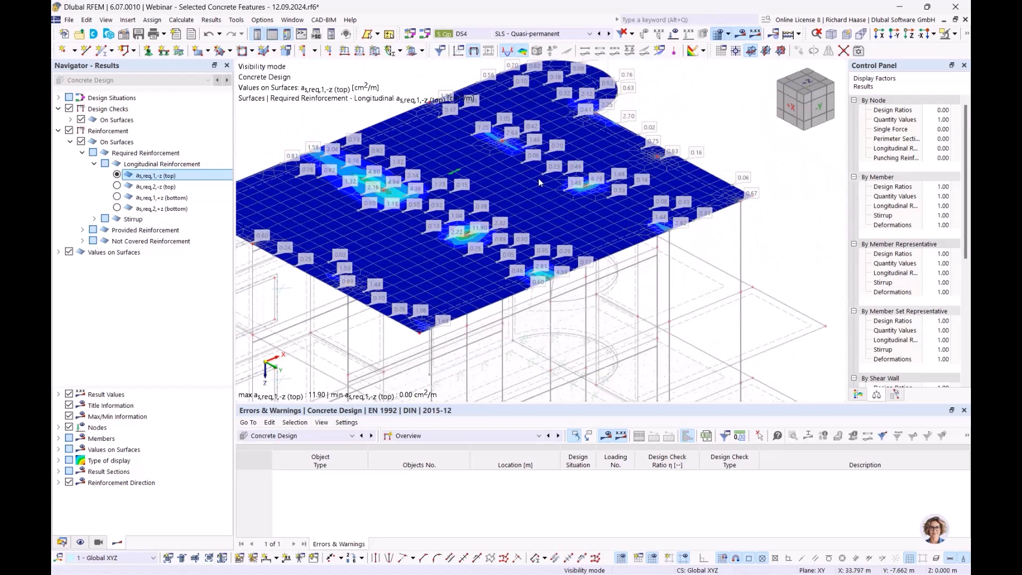
click(117, 186)
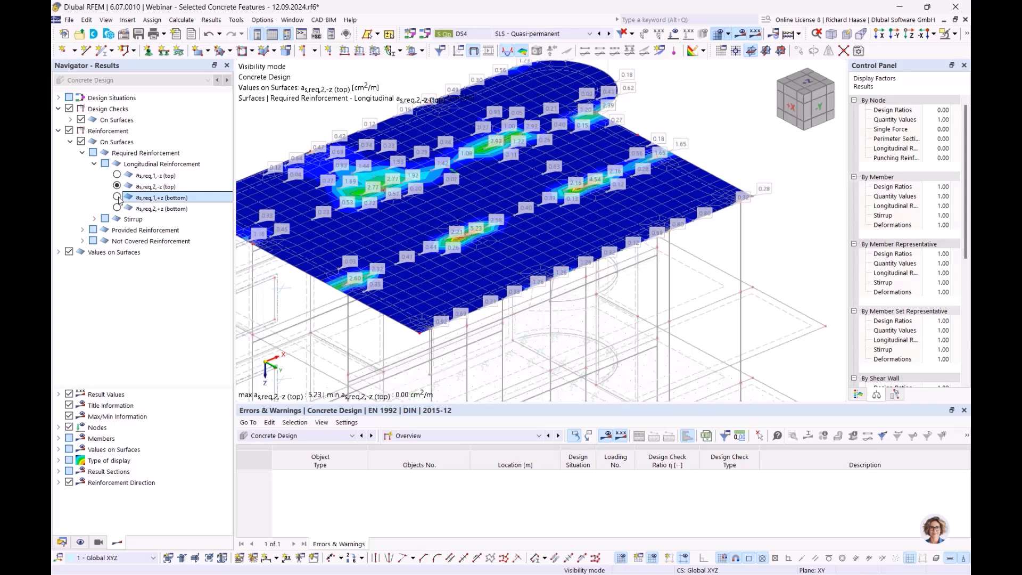
click(117, 197)
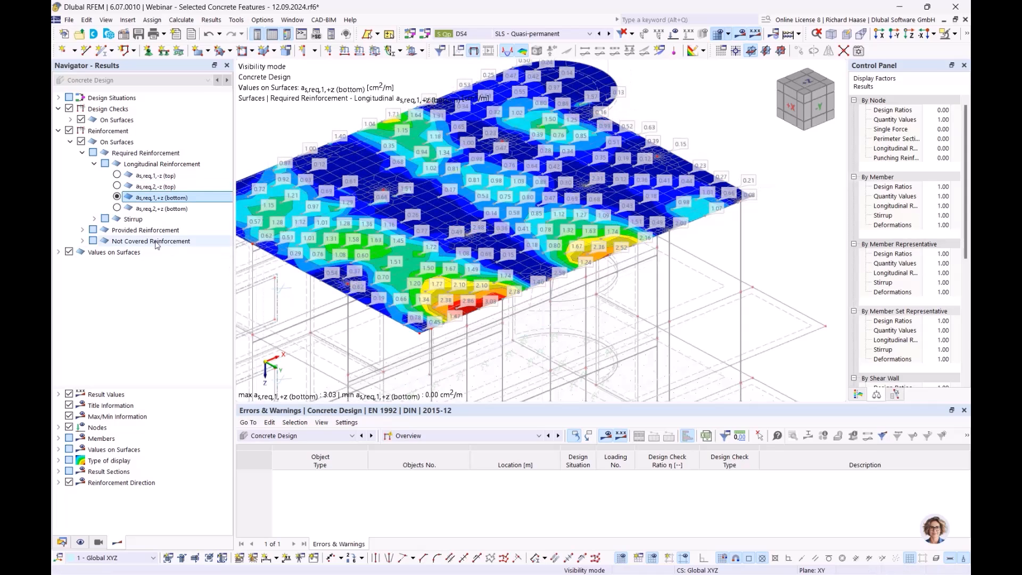
click(128, 209)
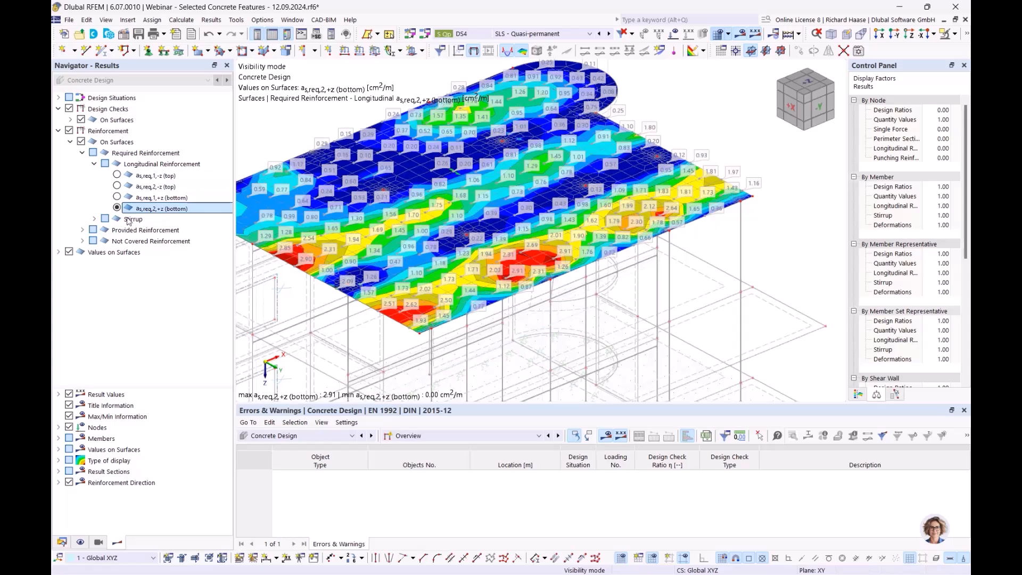
- Display the slab's not covered longitudinal reinforcement for direction 1 at the top, as,dif,1,-z (top)
click(94, 165)
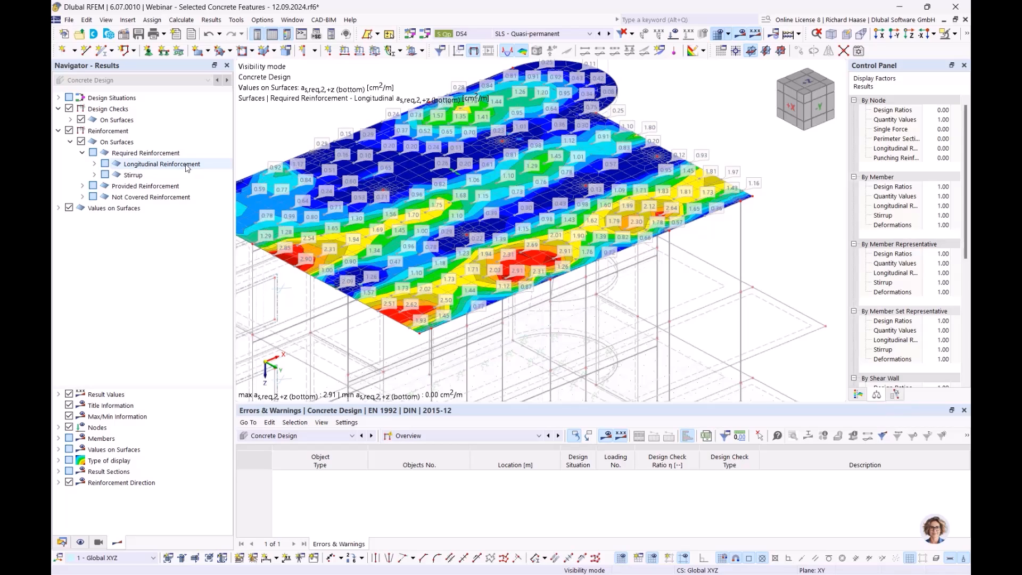
click(152, 165)
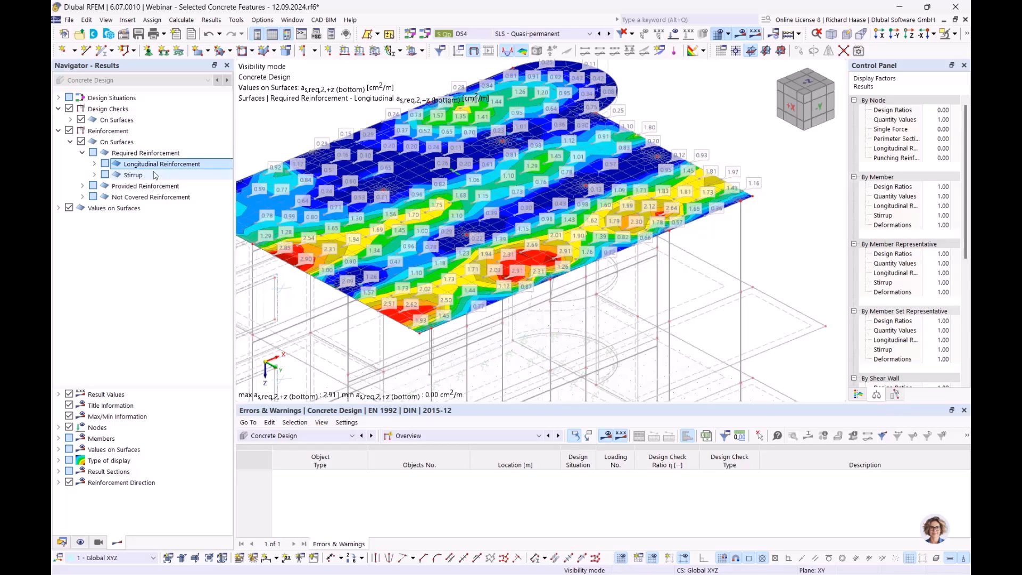
click(153, 188)
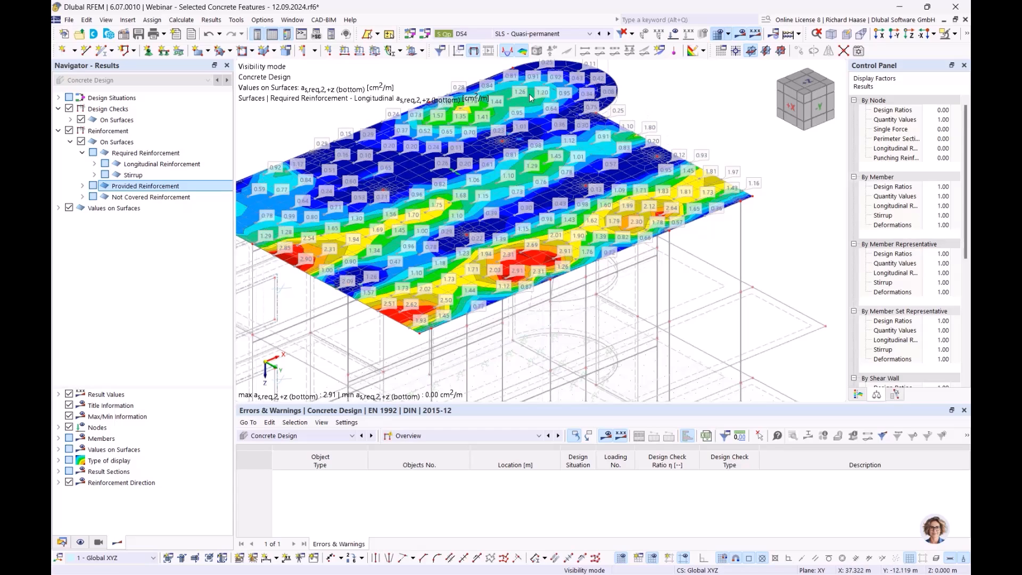
click(83, 197)
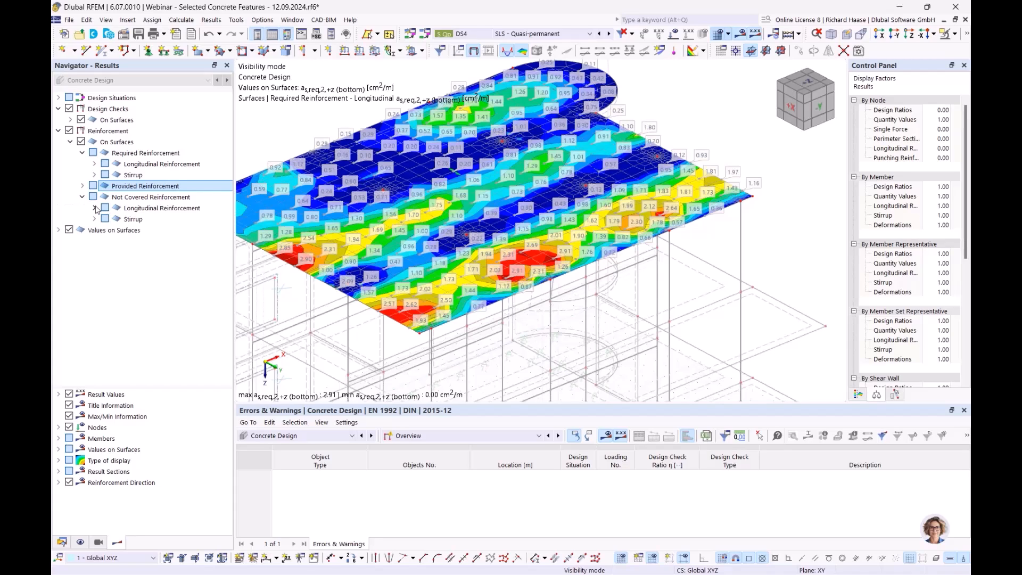
click(141, 199)
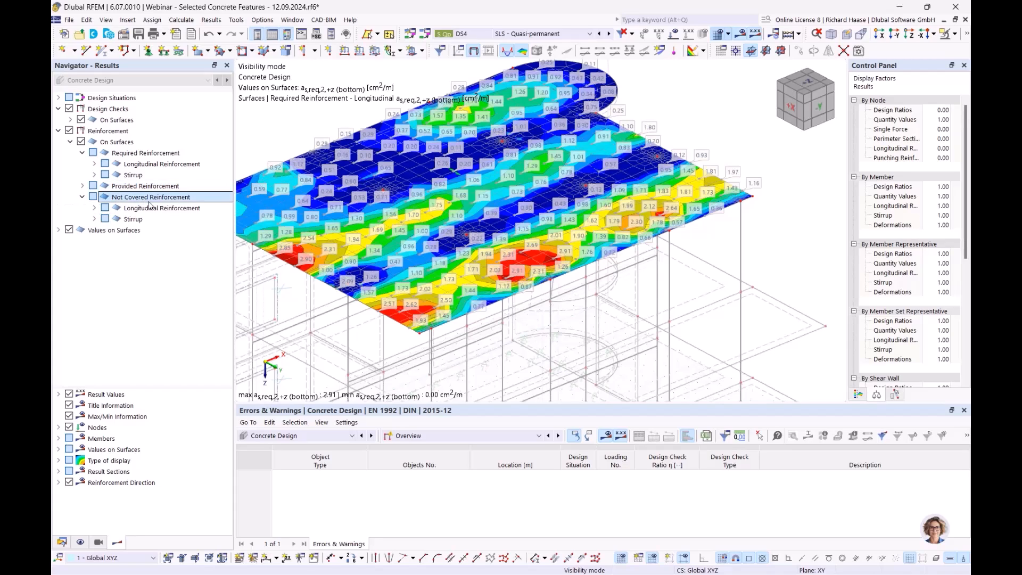
click(94, 208)
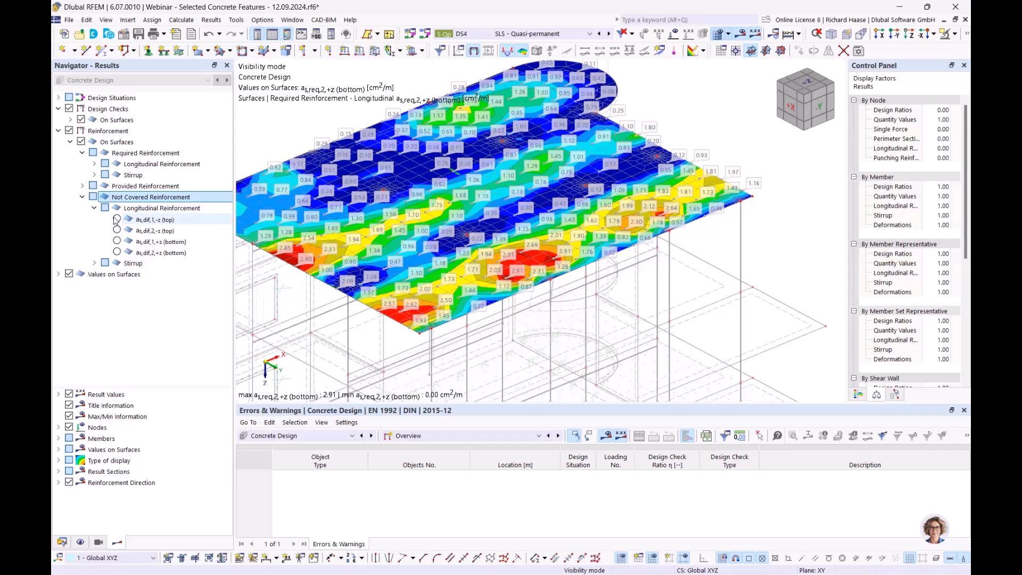
click(116, 220)
- Examine the not covered top reinforcement in direction 1 around the slab's column locations
scroll(559, 217, up, 8)
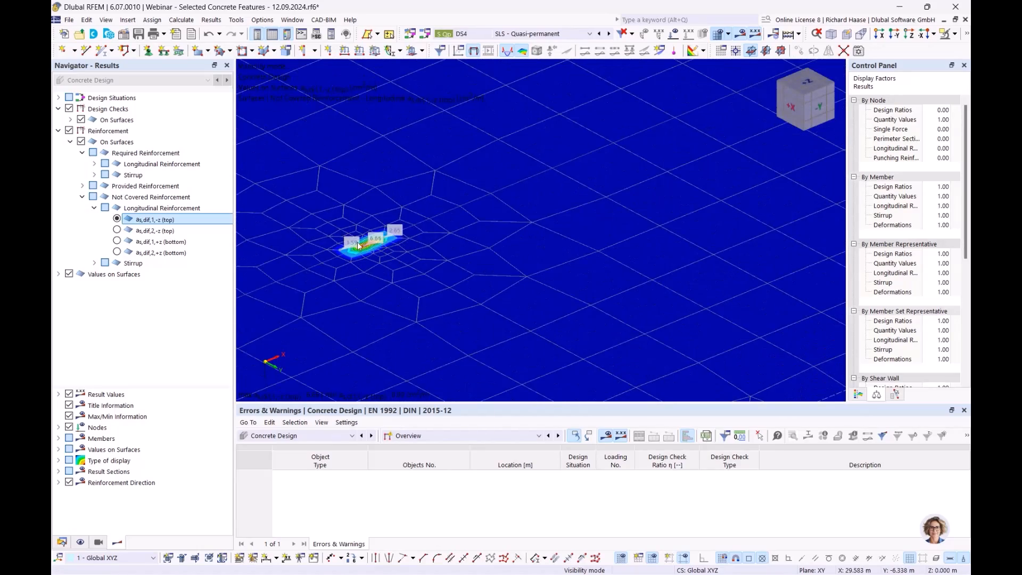
scroll(358, 243, down, 7)
scroll(600, 153, up, 8)
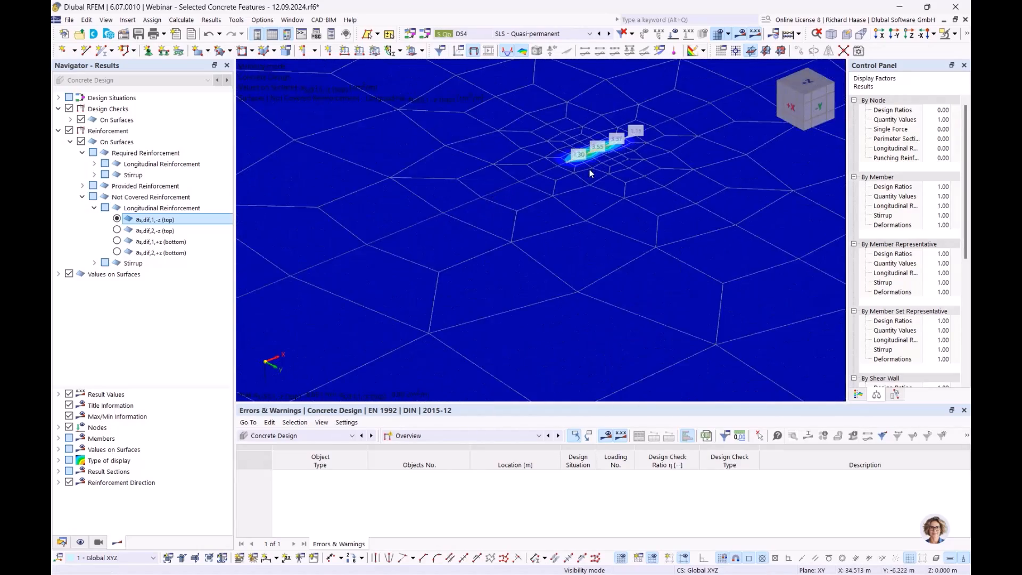
scroll(590, 169, down, 10)
middle_drag(560, 181, 569, 206)
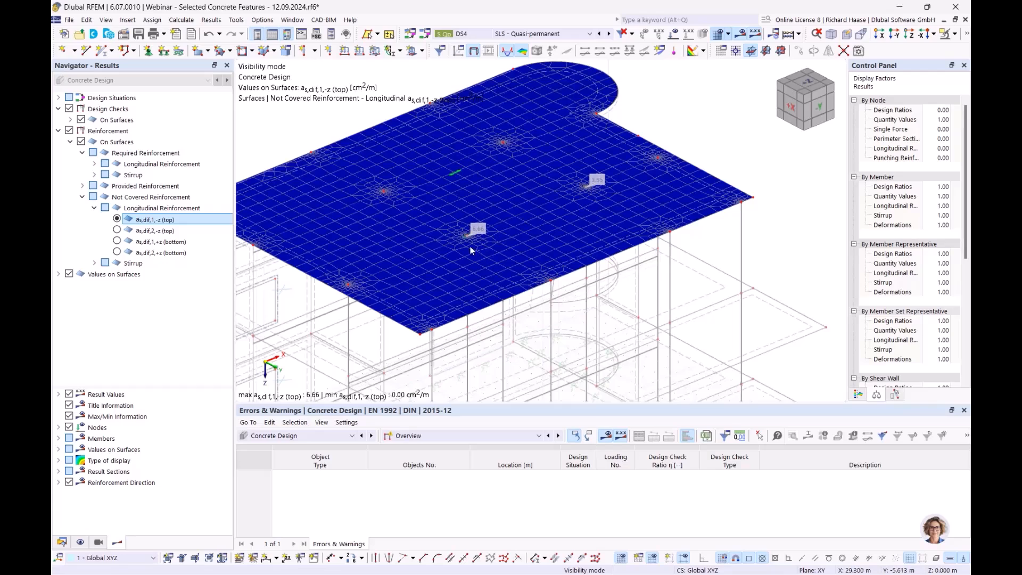
scroll(479, 238, up, 3)
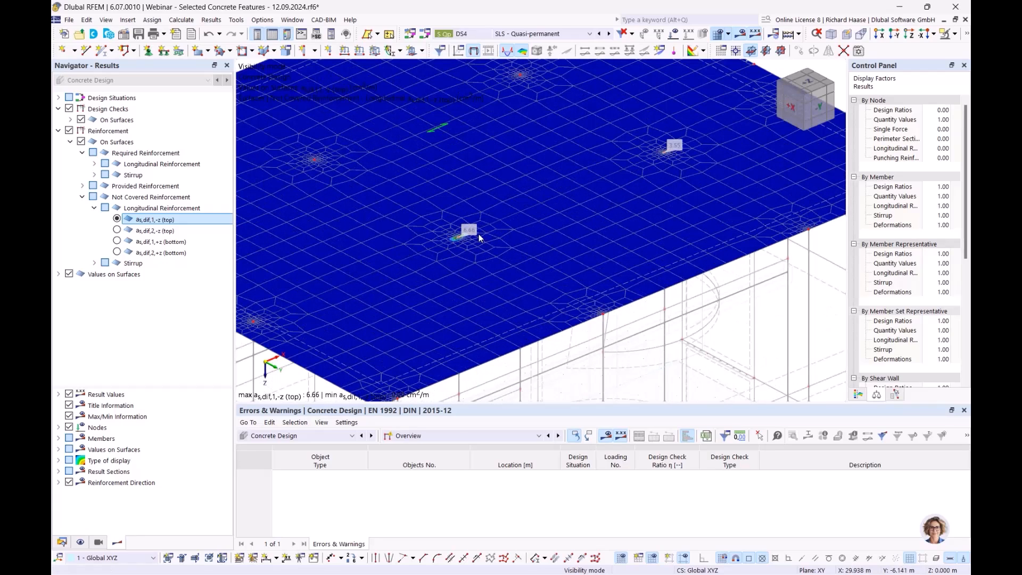
scroll(500, 237, down, 3)
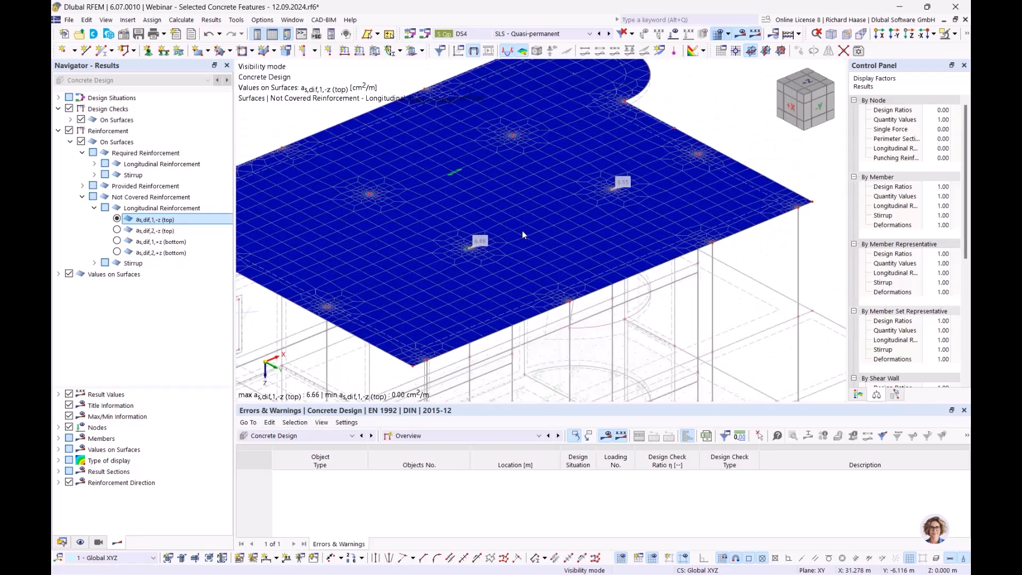
ctrl+middle_drag(550, 230, 553, 256)
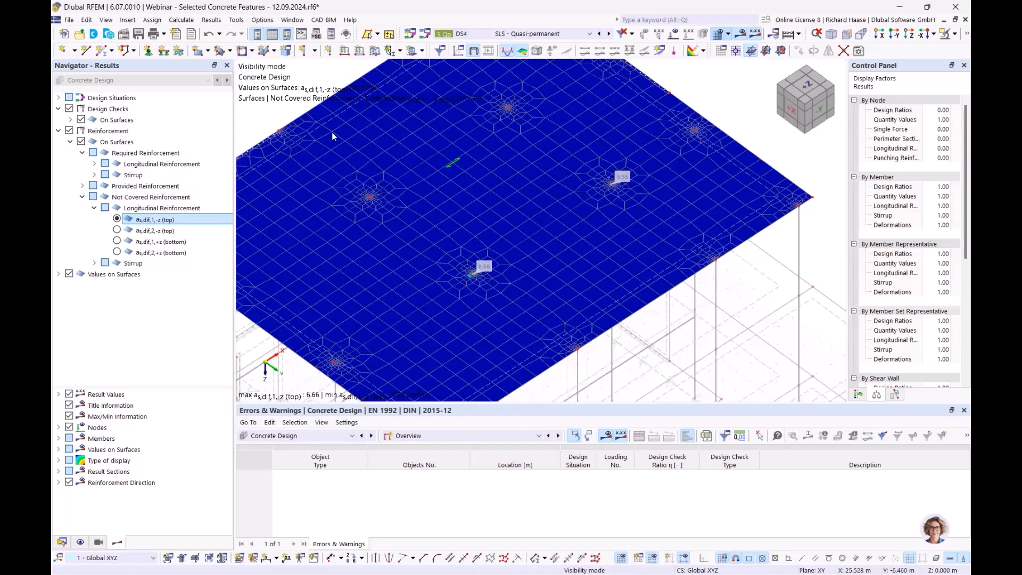
- Review the surface reinforcements assigned to roof slab surface 18 and leave its properties unchanged
double_click(456, 163)
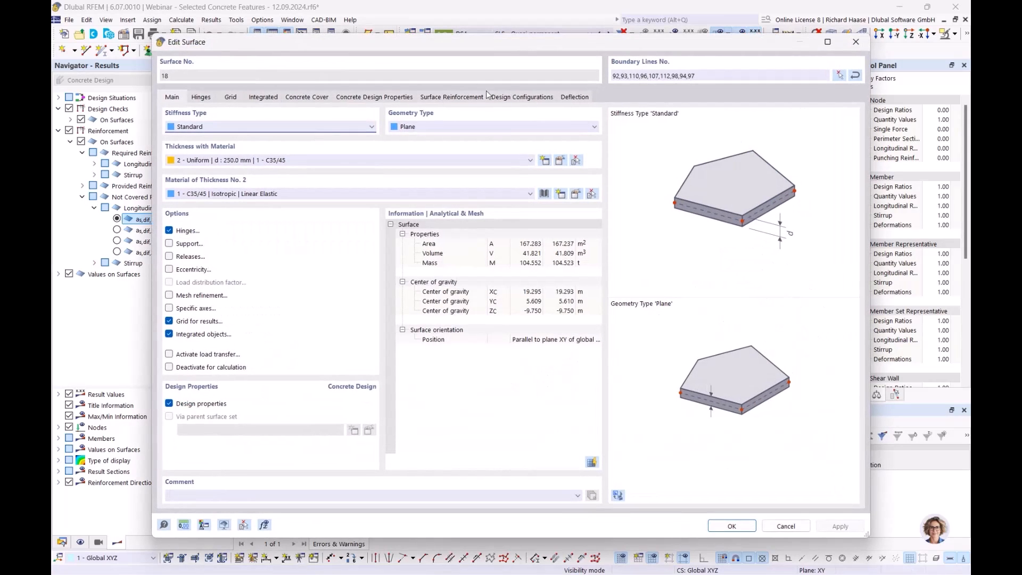
click(450, 97)
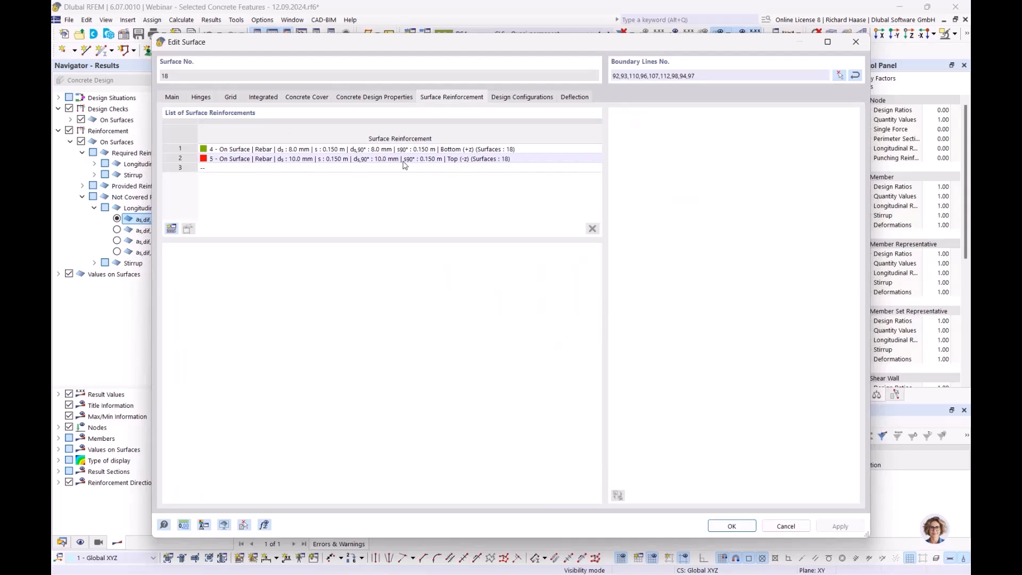
click(855, 41)
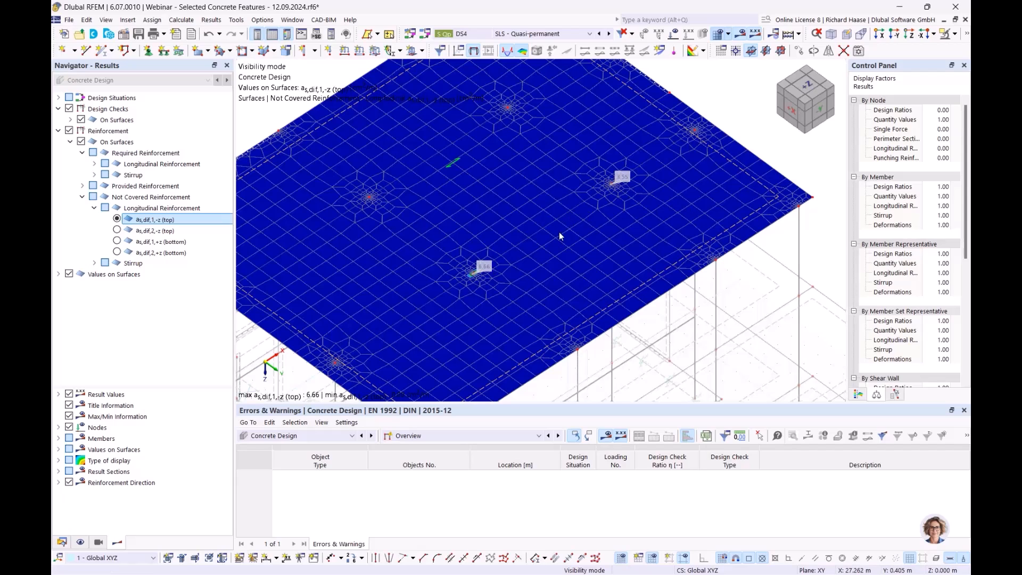
- Create a new surface reinforcement under Types for Concrete Design with the location type Free Rectangular
click(62, 542)
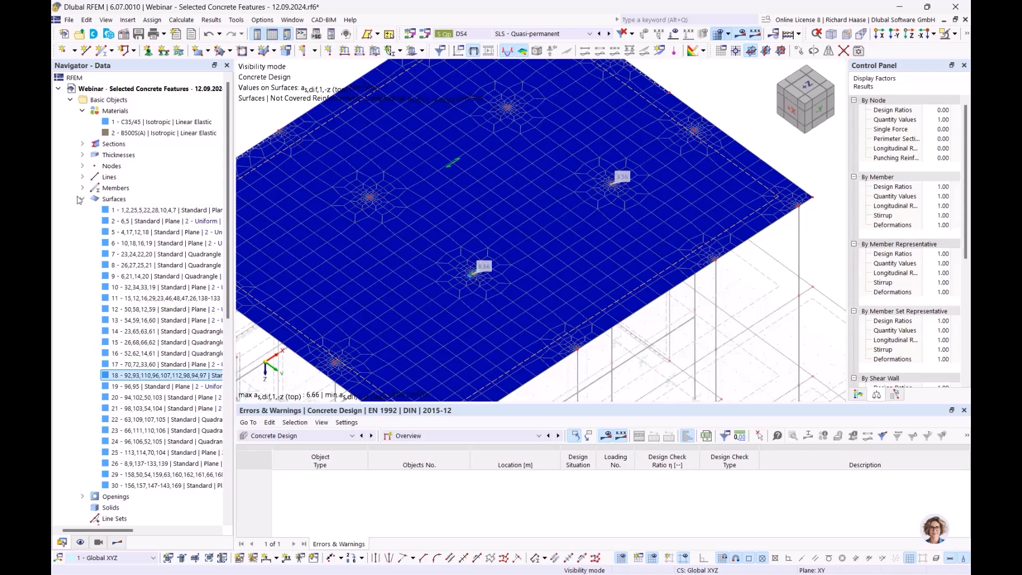
click(83, 201)
scroll(468, 206, up, 3)
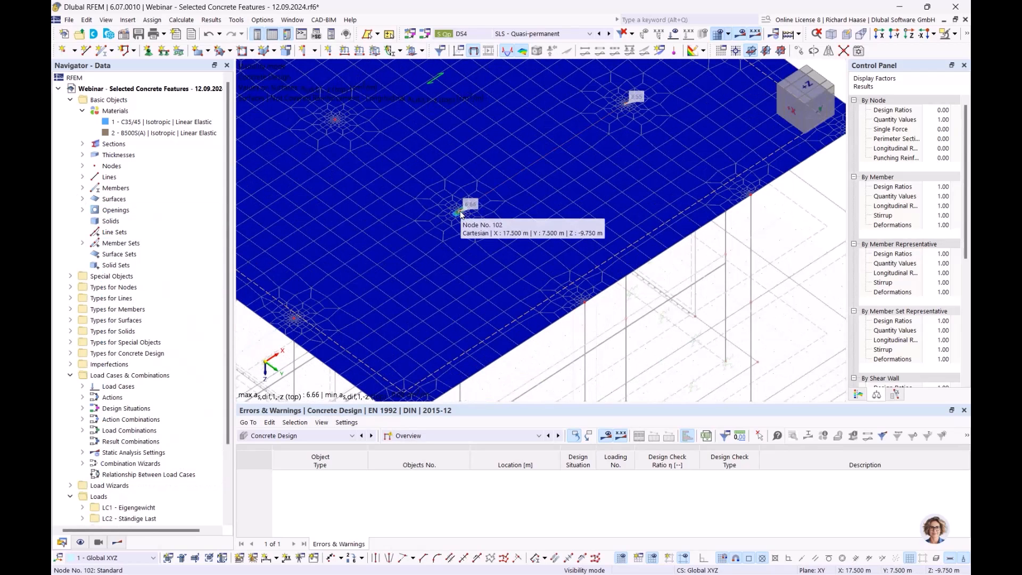
scroll(151, 298, down, 1)
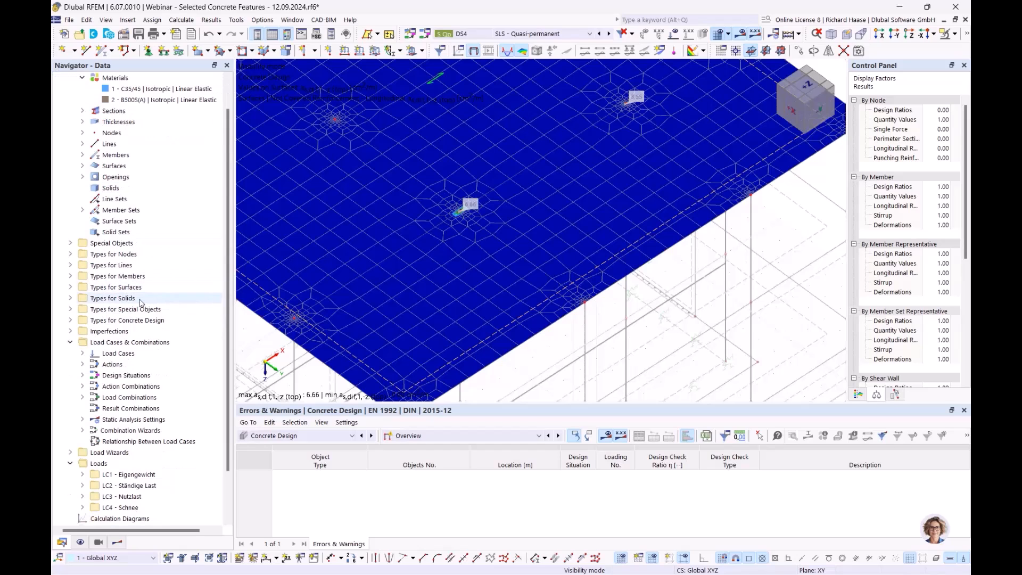
click(70, 320)
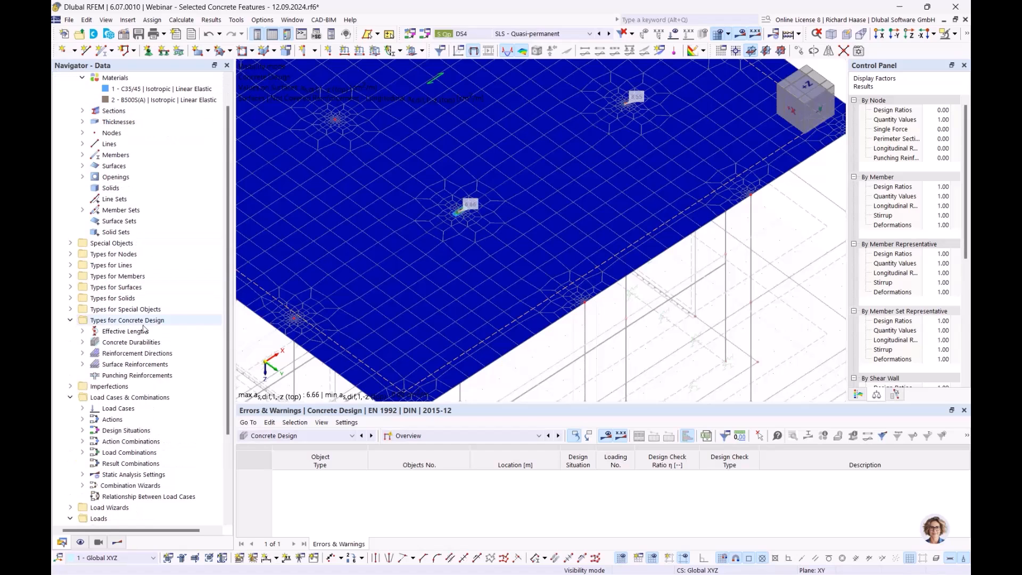
scroll(140, 329, down, 2)
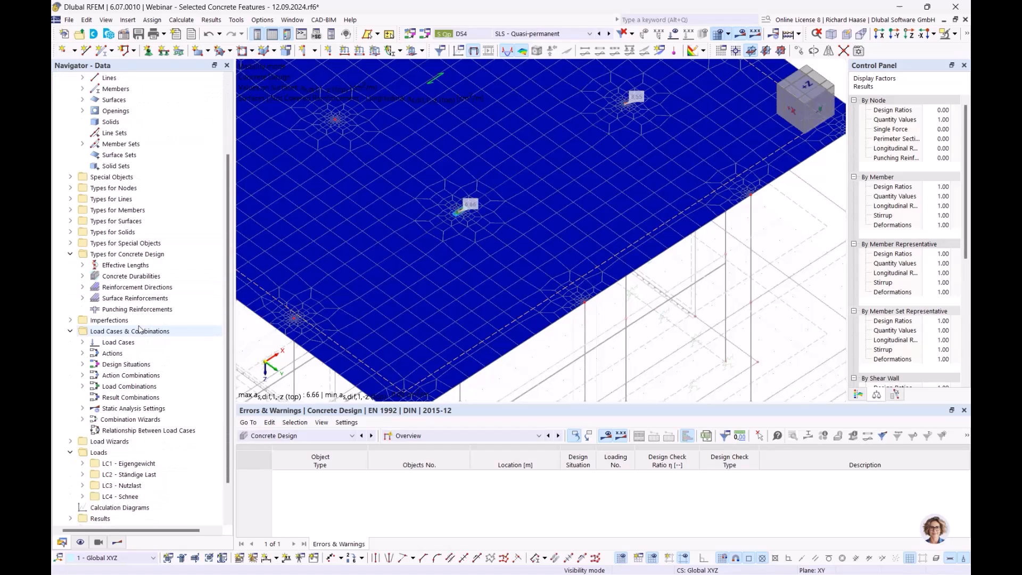
click(82, 298)
right_click(108, 298)
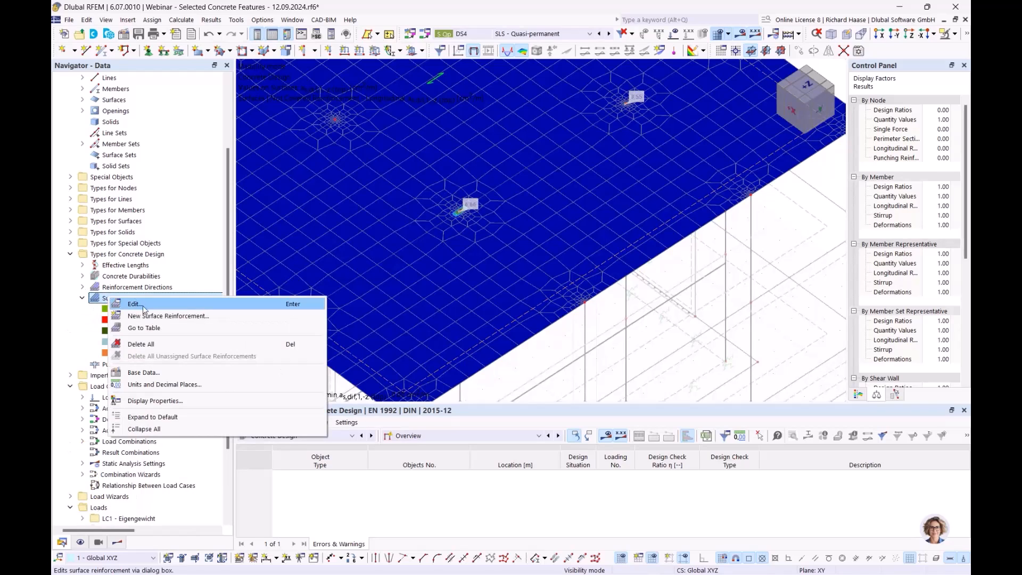
click(143, 318)
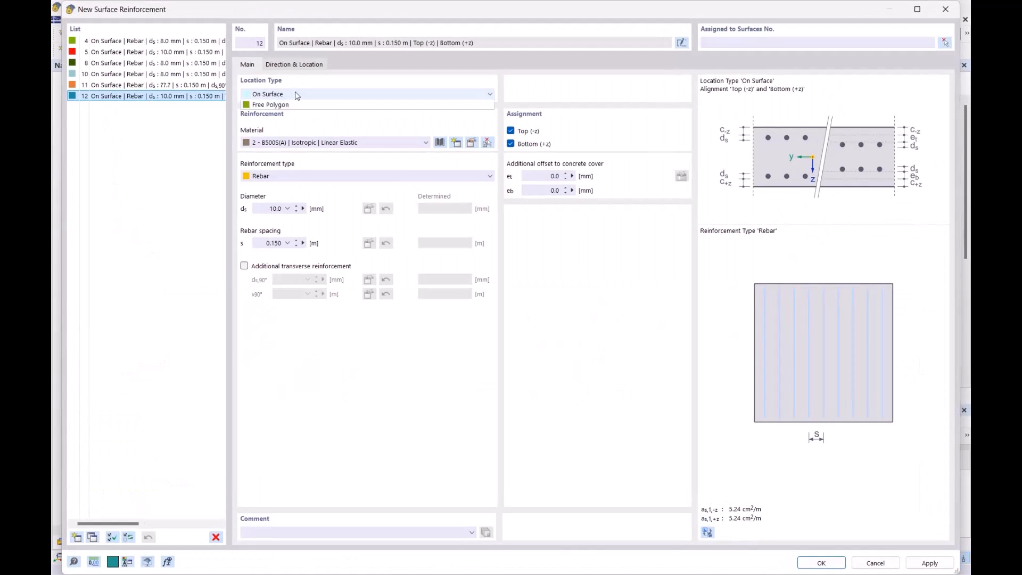
click(297, 94)
click(290, 115)
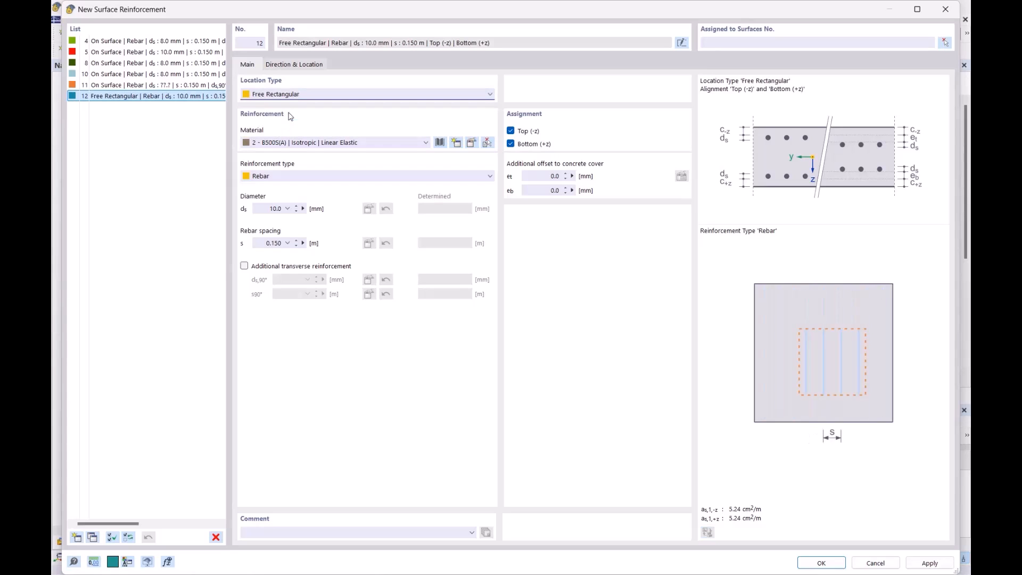
- Enable additional transverse reinforcement and set the main rebar diameter to Auto, accepting a range of 10 to 20 mm
click(265, 271)
click(281, 213)
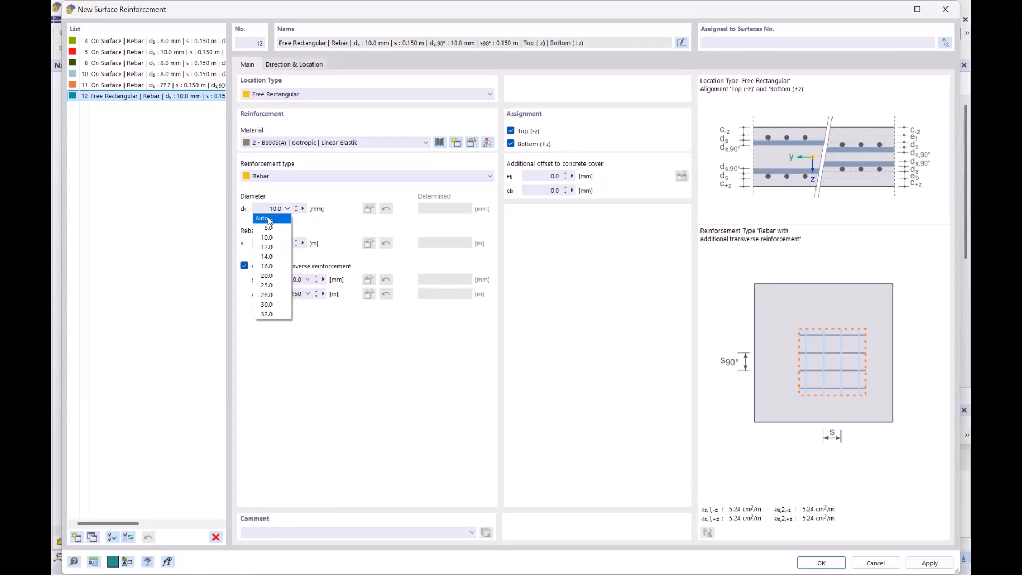
key(Escape)
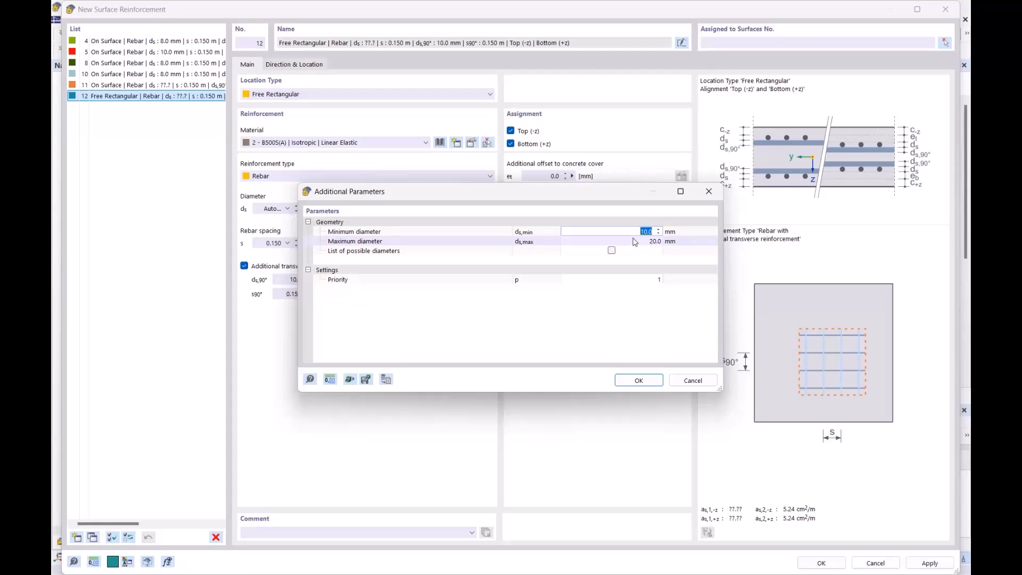
drag(588, 190, 630, 169)
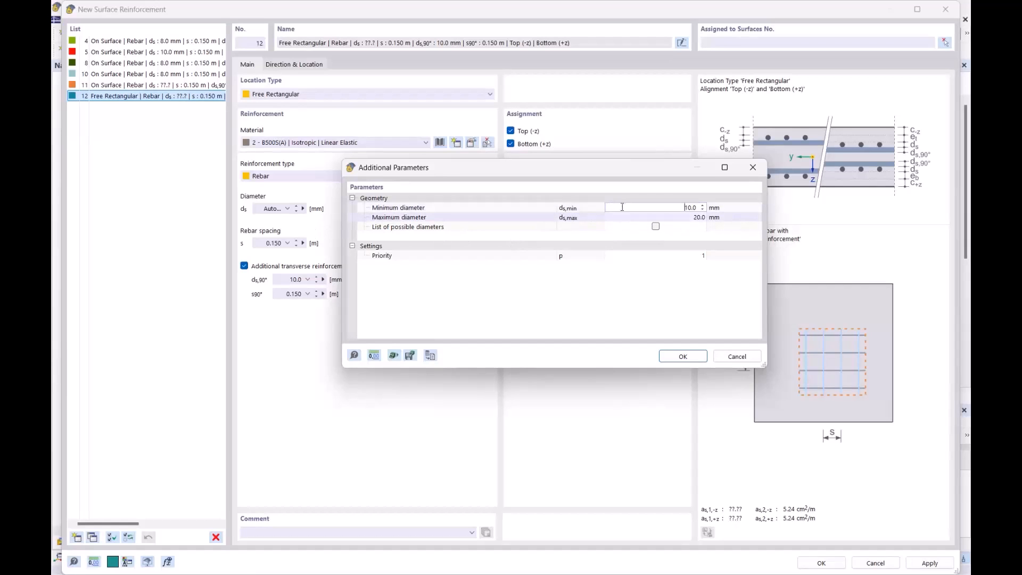
drag(401, 169, 438, 276)
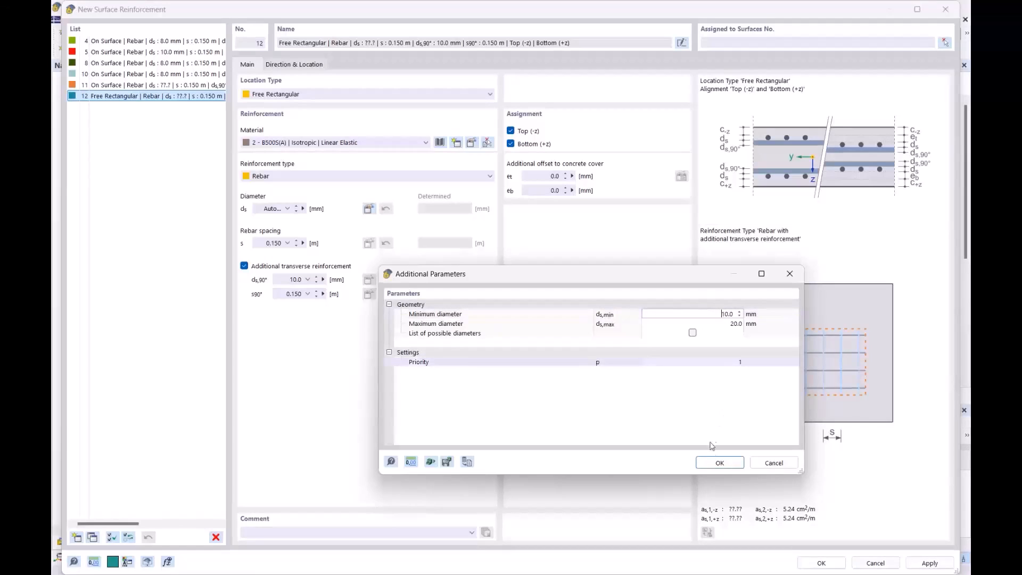
click(720, 463)
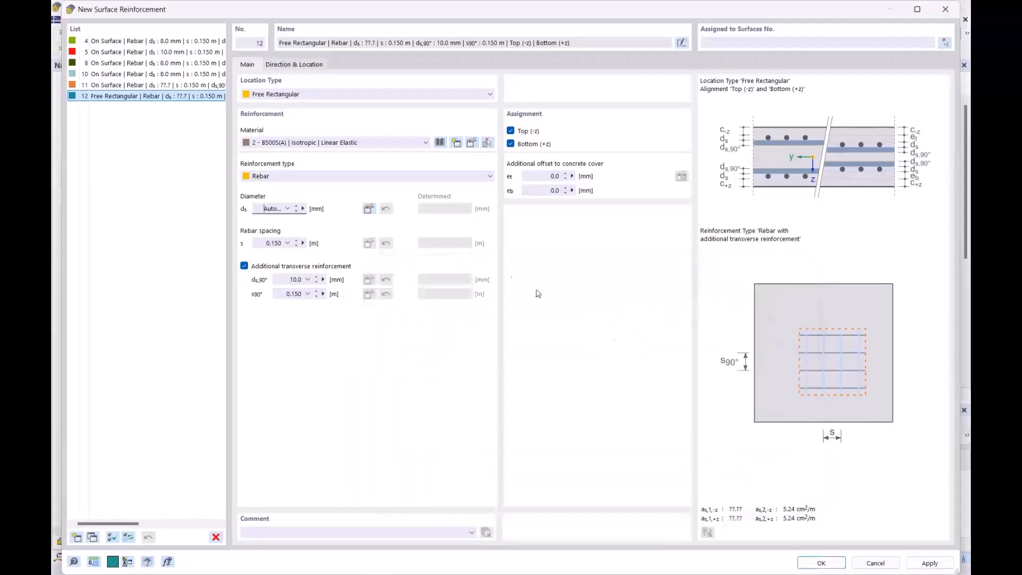
- Set the additional transverse reinforcement's diameter to Auto and accept its default parameters
click(300, 281)
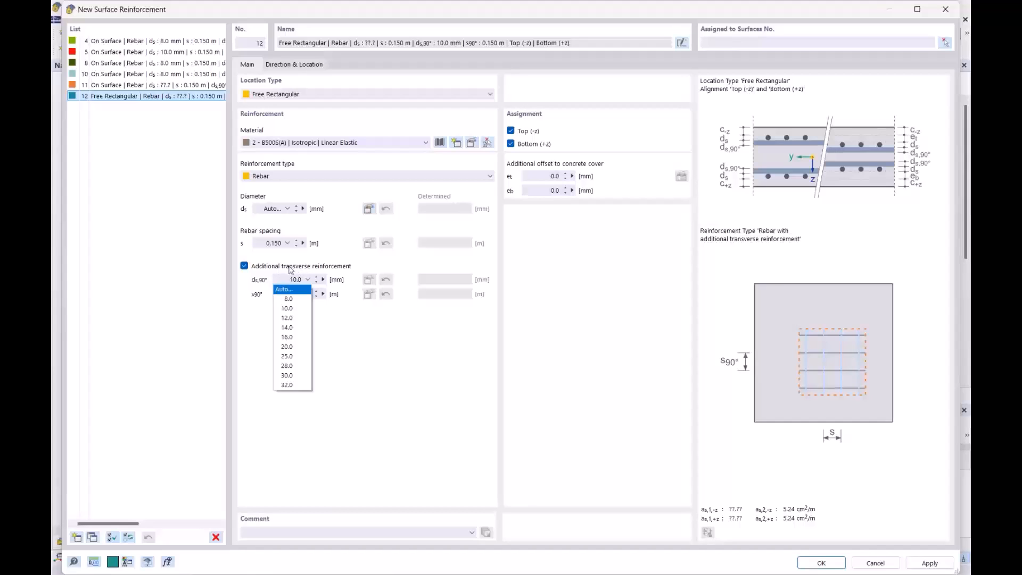
click(289, 291)
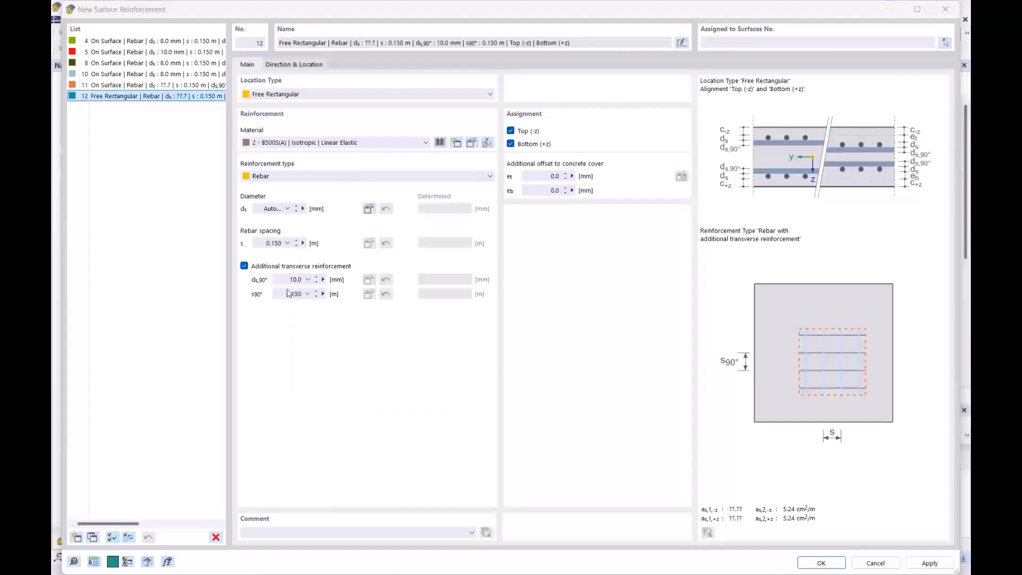
click(638, 382)
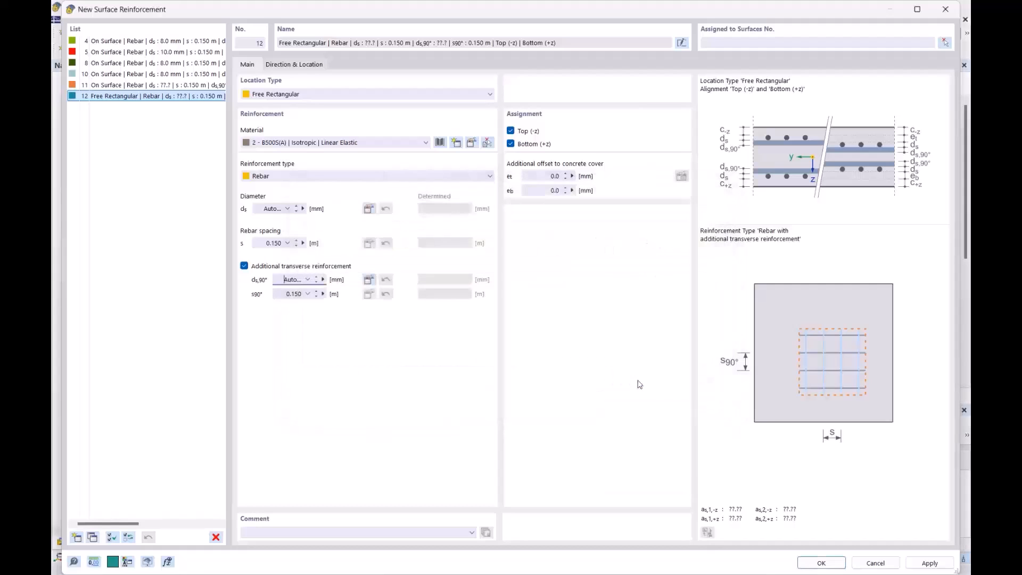
- Assign the new reinforcement to the Top (-z) side only by excluding Bottom (+z)
click(292, 66)
click(249, 64)
click(511, 143)
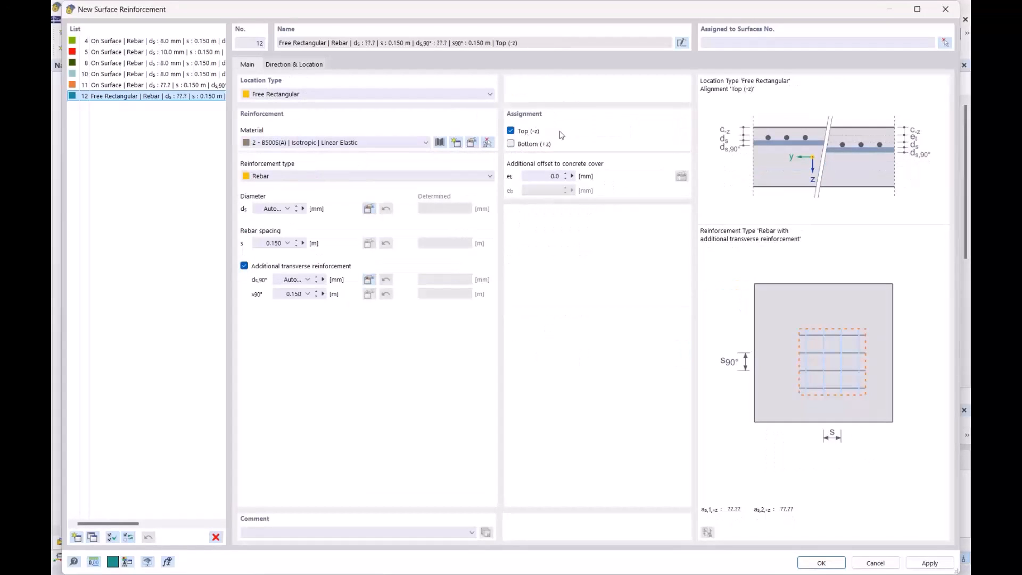
- Define the reinforcement location by center and sides of rectangle, with sides a and b both 1.000 m
click(278, 66)
click(544, 171)
click(545, 211)
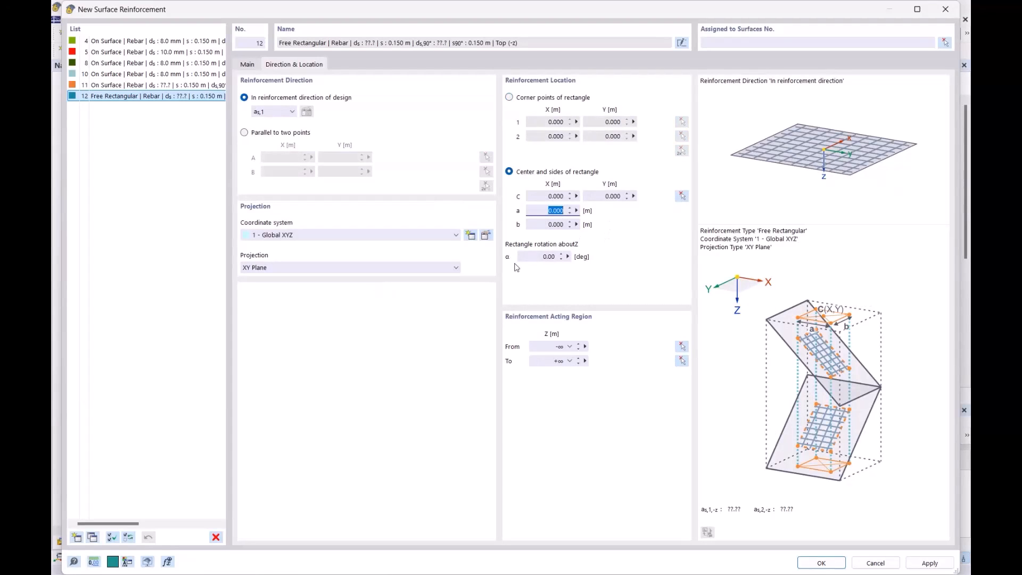
text(1)
key(Tab)
text(1)
key(Return)
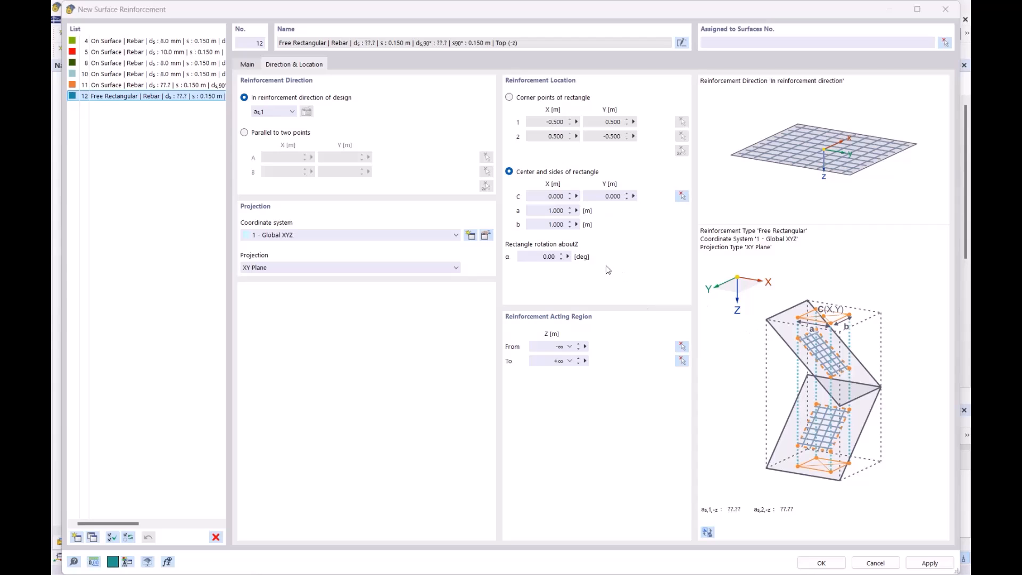
- Place the rectangle's center at the column point X 17.500 m, Y 7.500 m and create the reinforcement
click(680, 195)
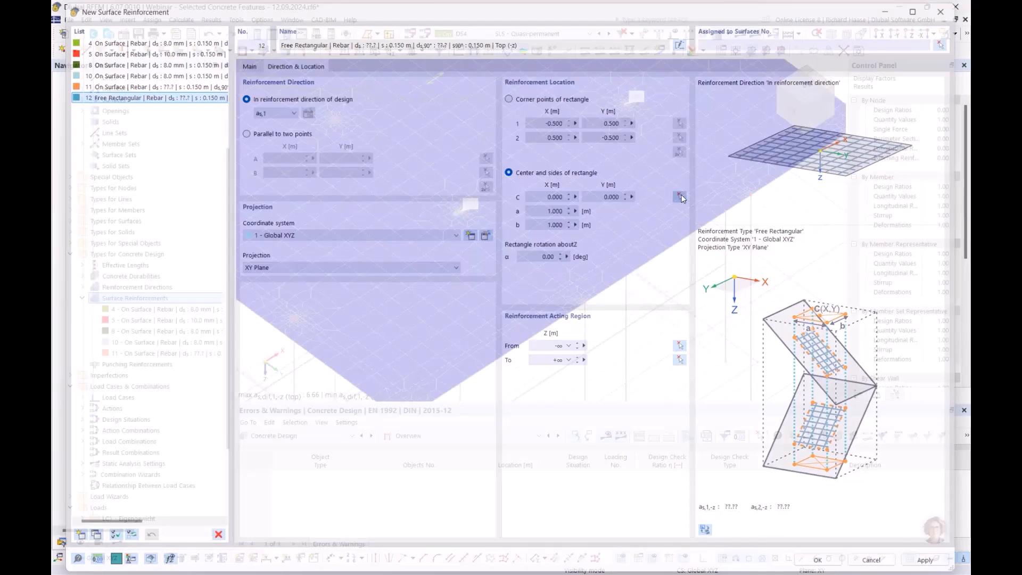
scroll(461, 205, up, 5)
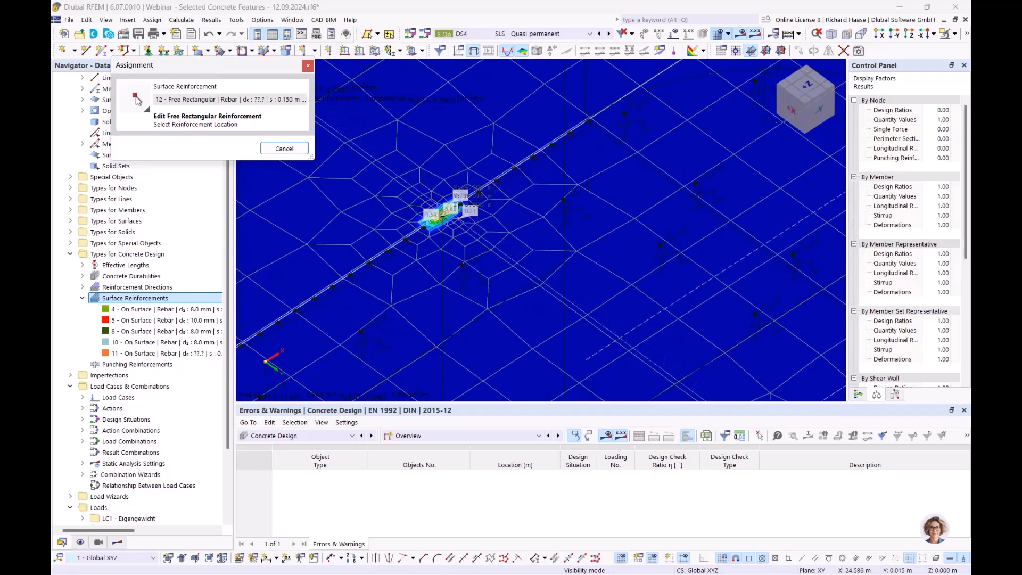
click(459, 206)
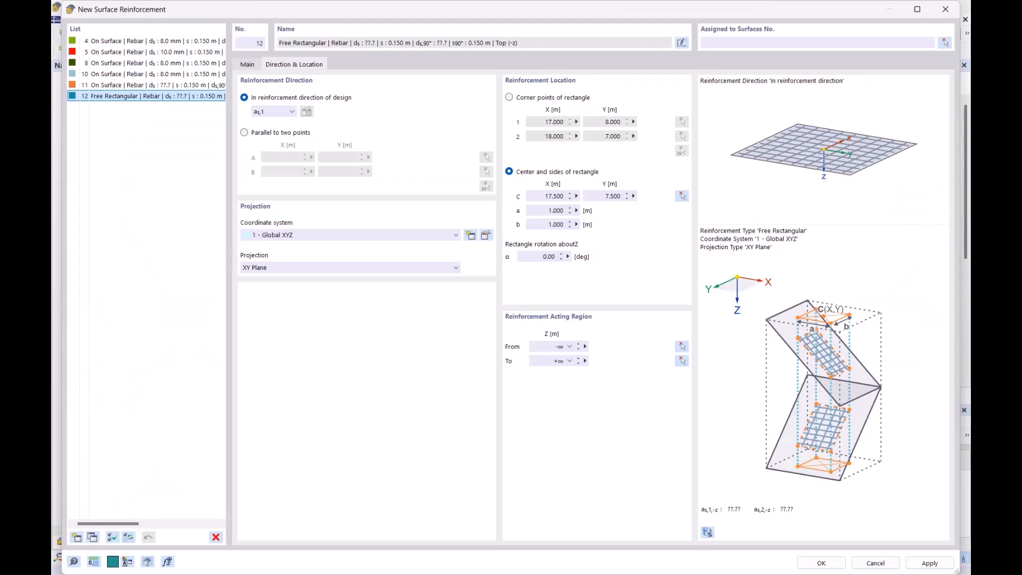
click(823, 563)
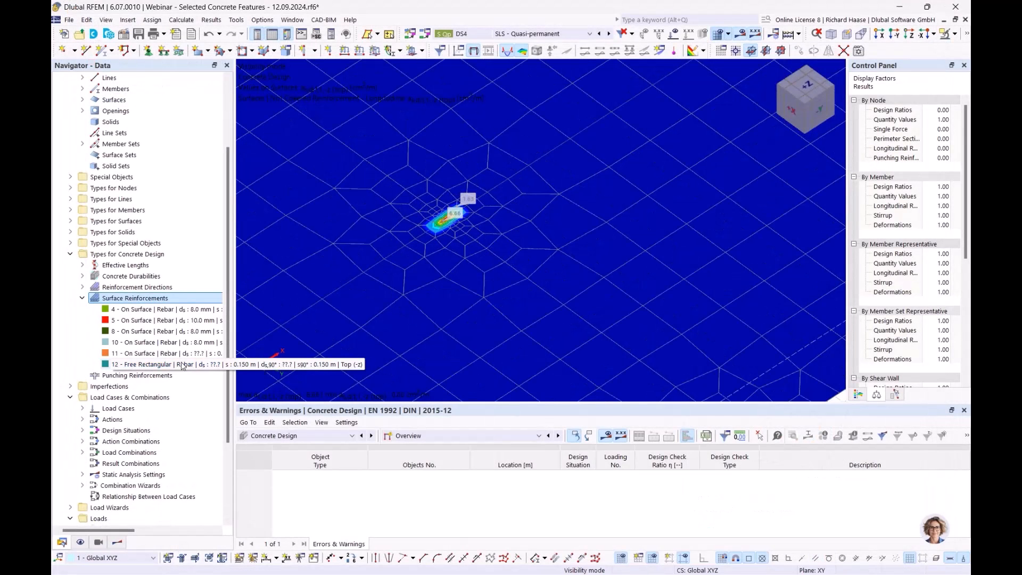
- Assign the new free rectangular reinforcement to roof slab surface 18, accepting the deletion of the Concrete Design results
double_click(144, 364)
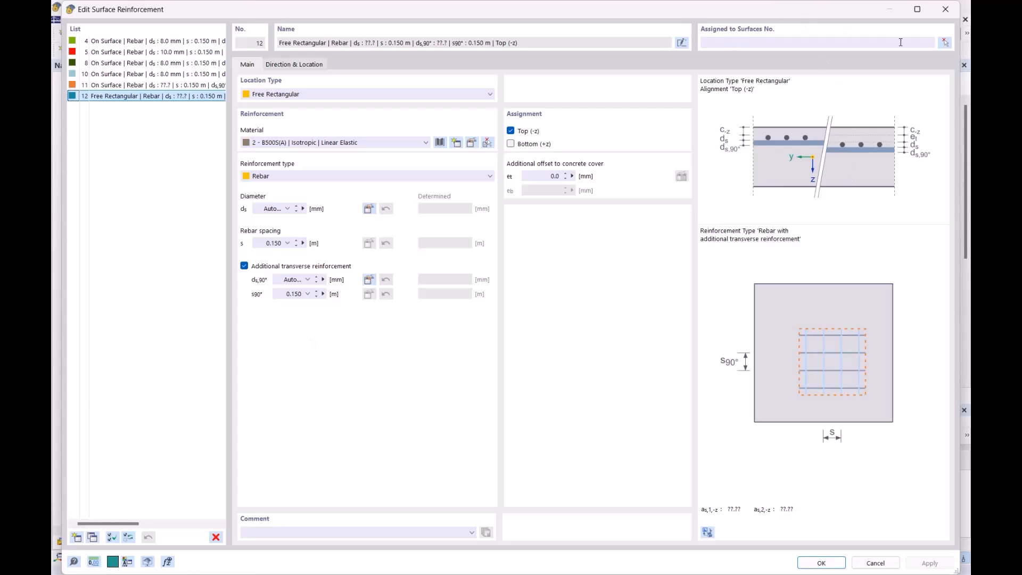
click(945, 43)
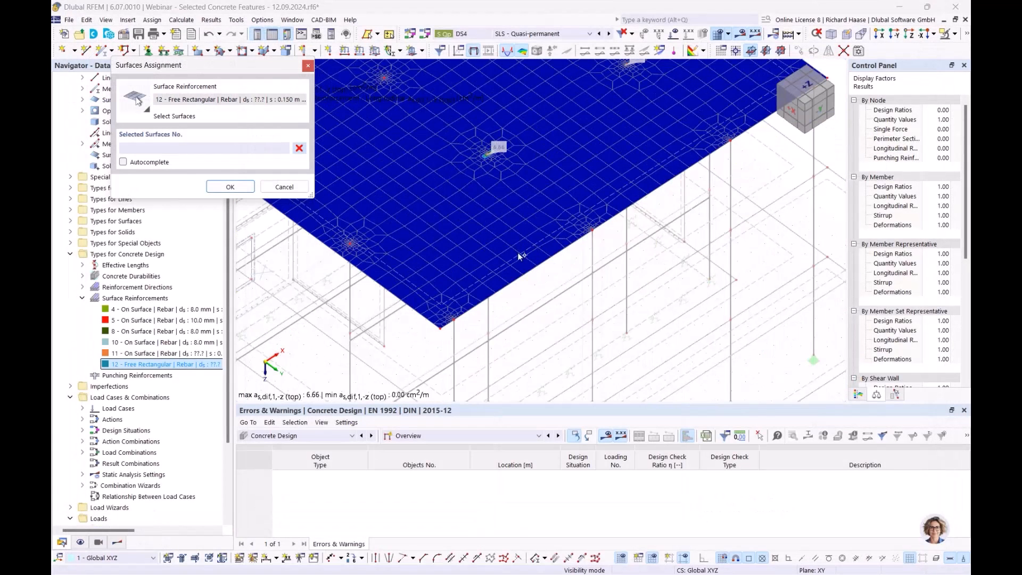
click(517, 252)
click(235, 185)
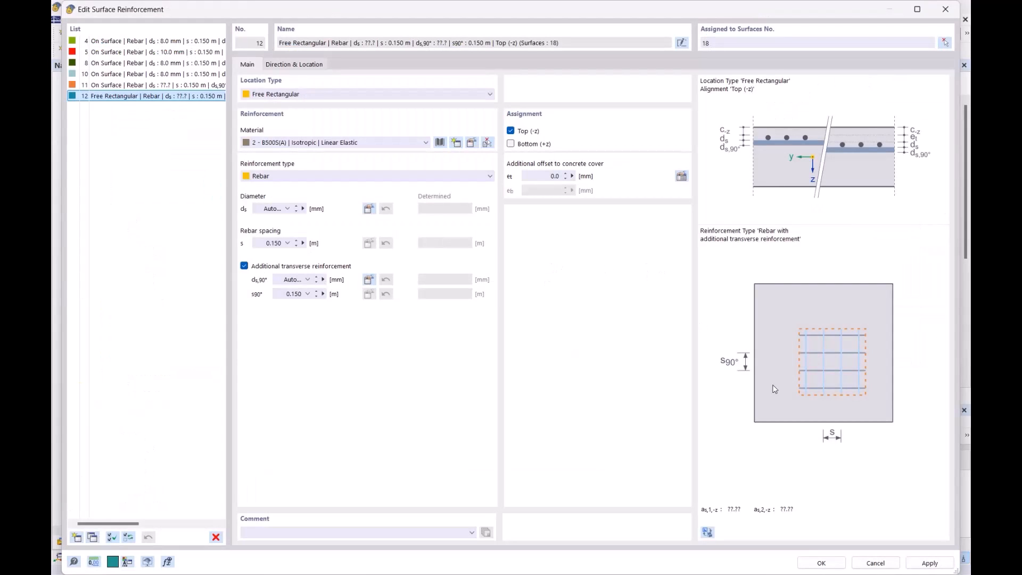
click(821, 562)
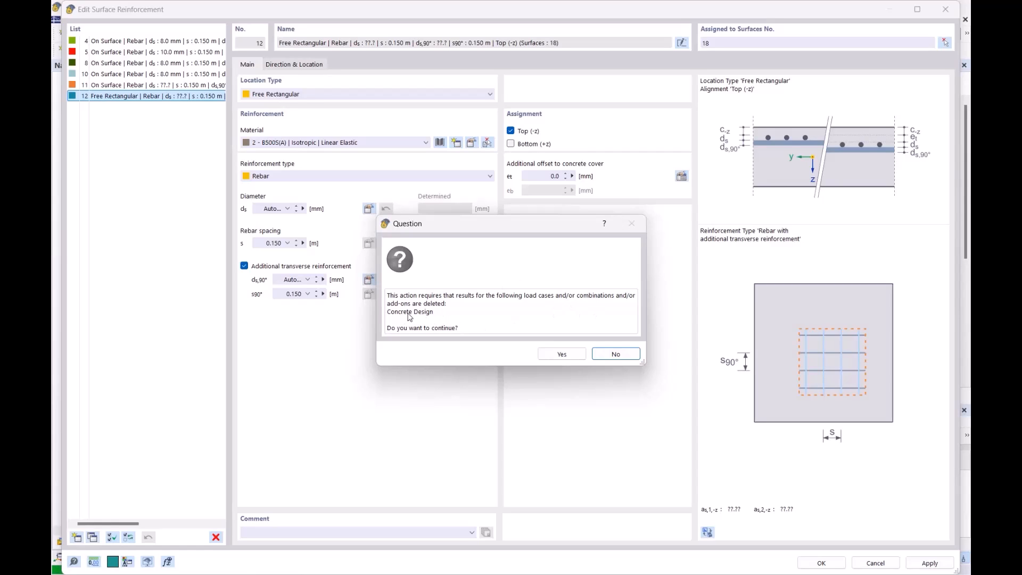
click(564, 357)
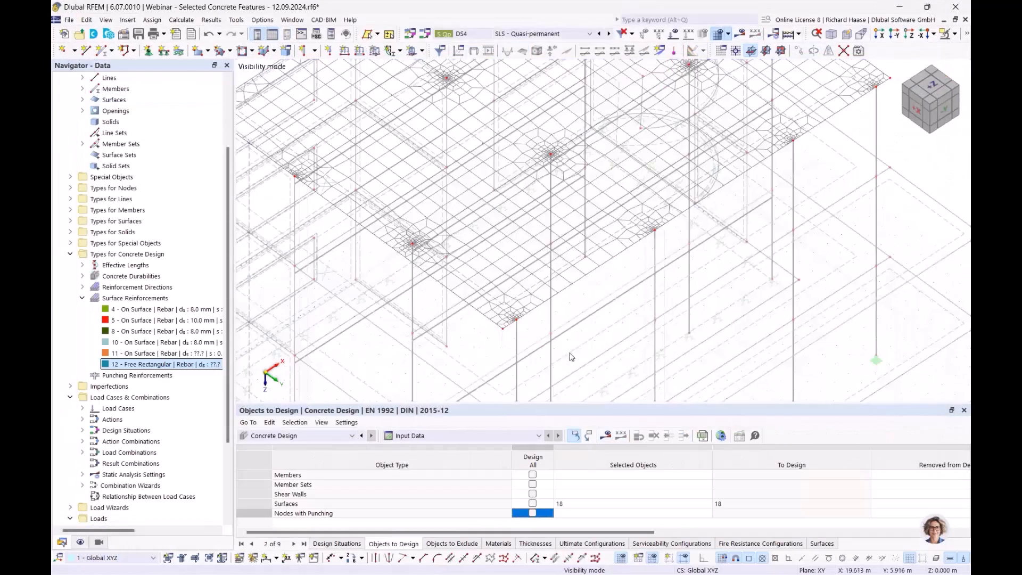
scroll(733, 228, down, 3)
scroll(618, 160, up, 5)
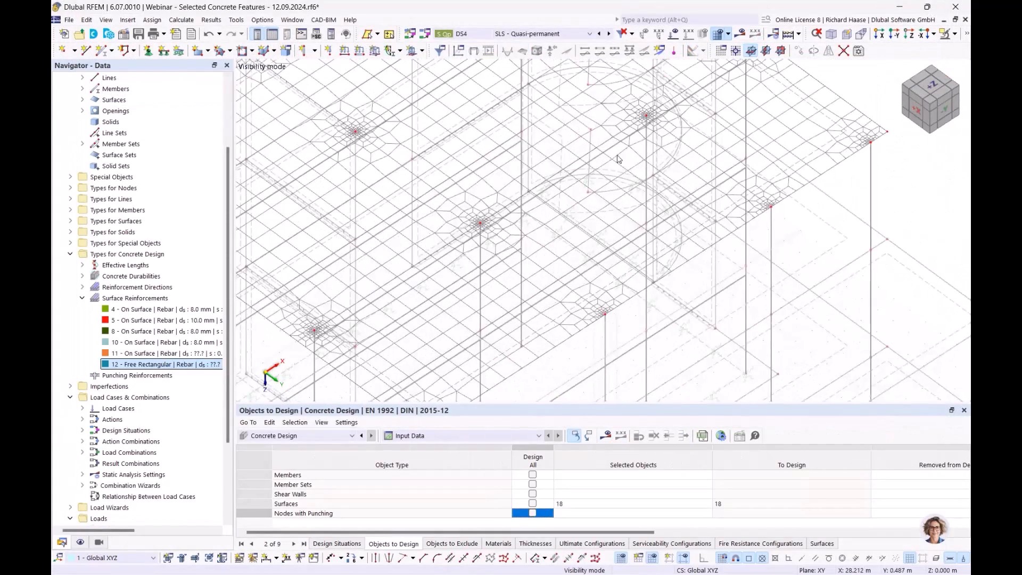
scroll(571, 267, up, 2)
scroll(570, 267, down, 3)
scroll(584, 174, up, 2)
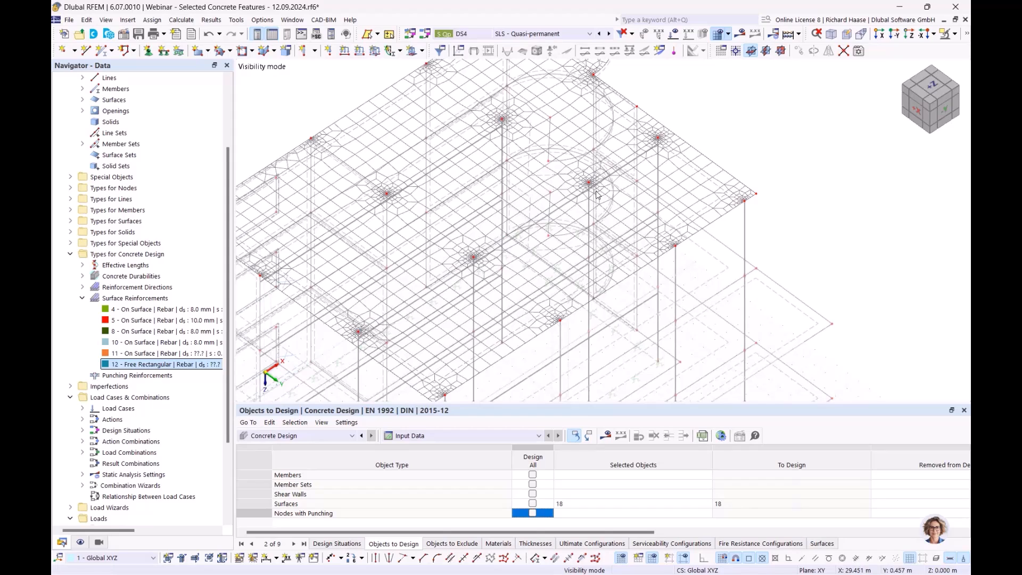
scroll(551, 145, down, 2)
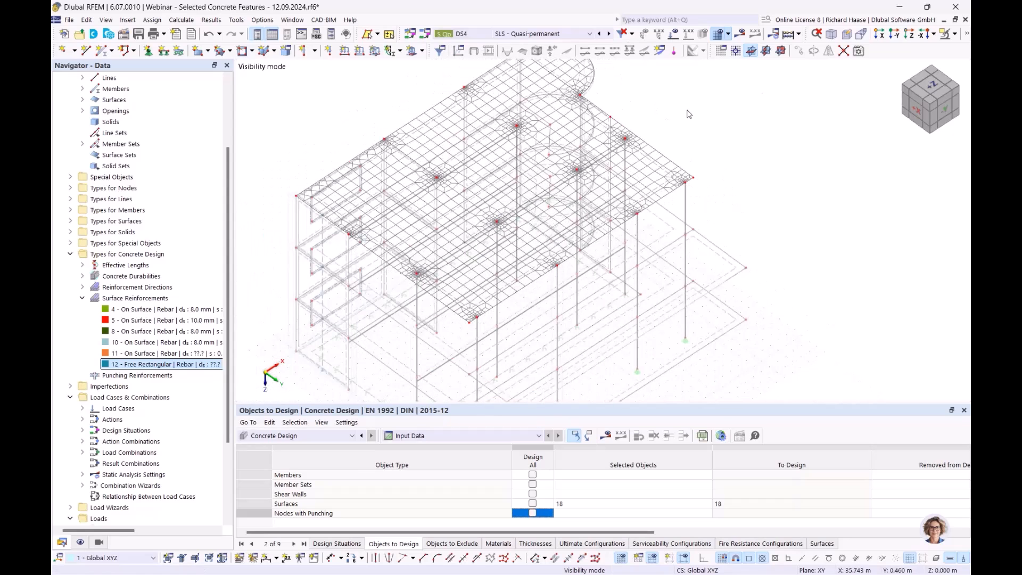
middle_drag(687, 110, 670, 134)
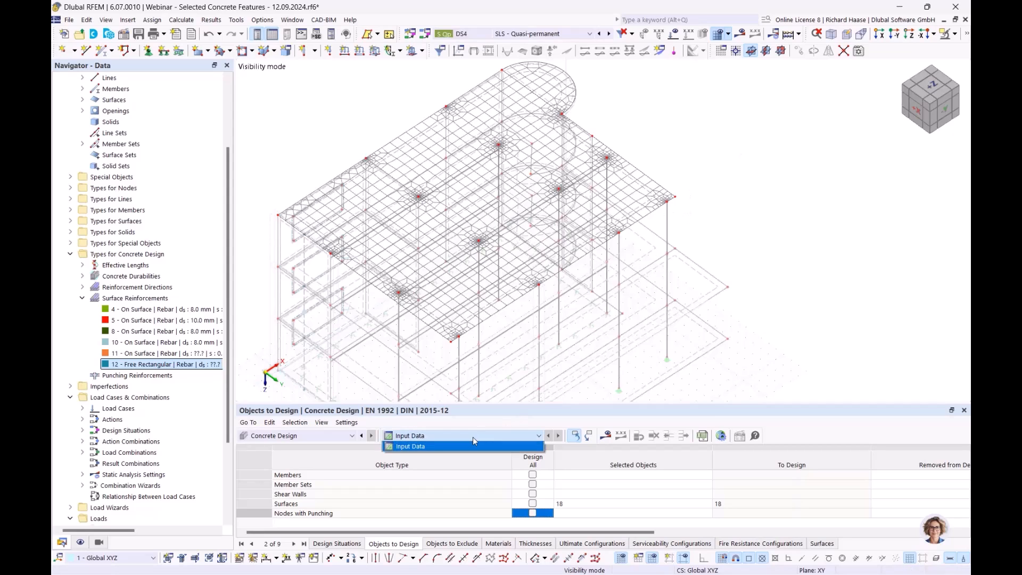
- Delete the free rectangular surface reinforcement no. 12 from the model
click(181, 364)
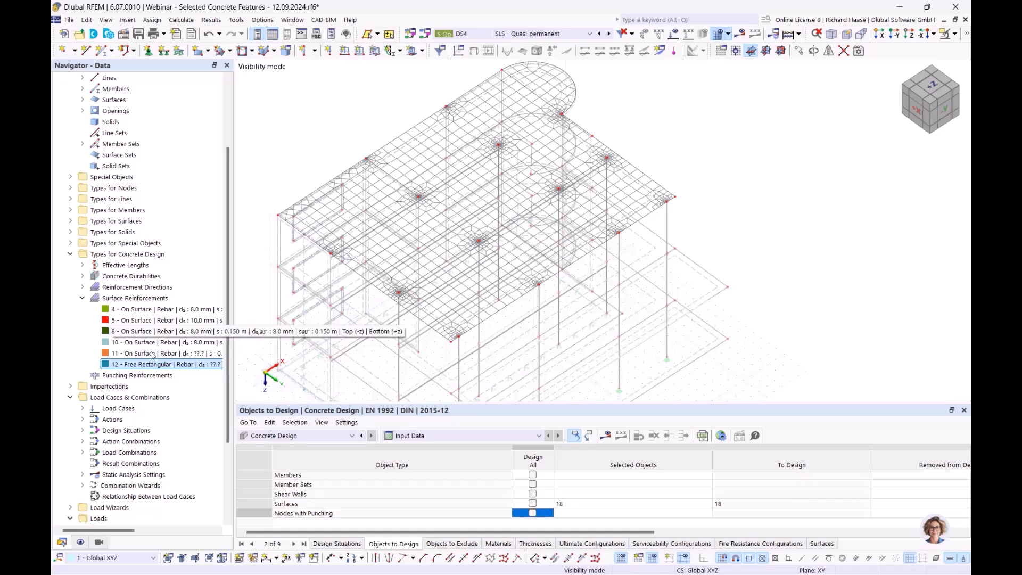
right_click(149, 367)
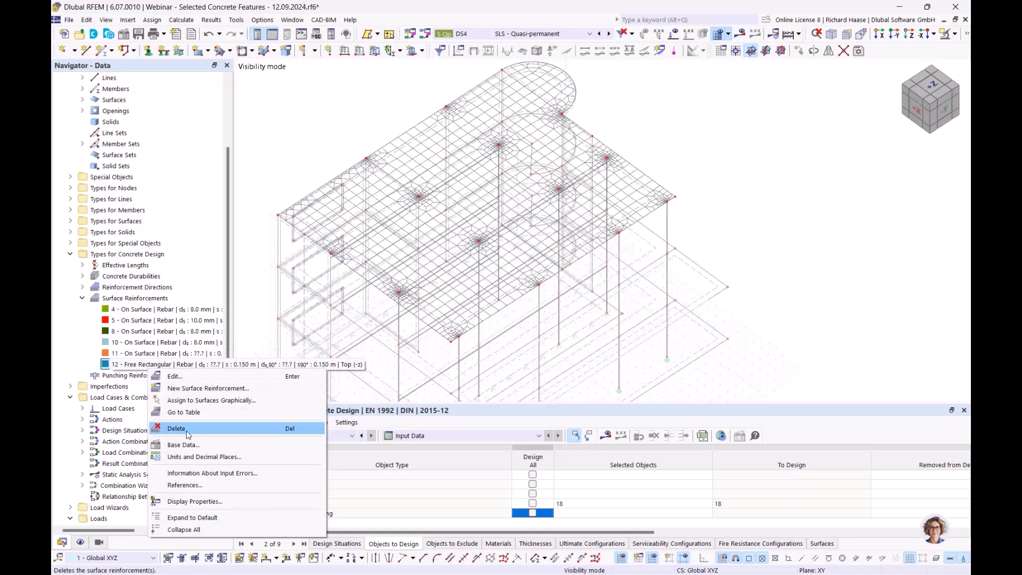
click(188, 434)
click(504, 328)
click(159, 354)
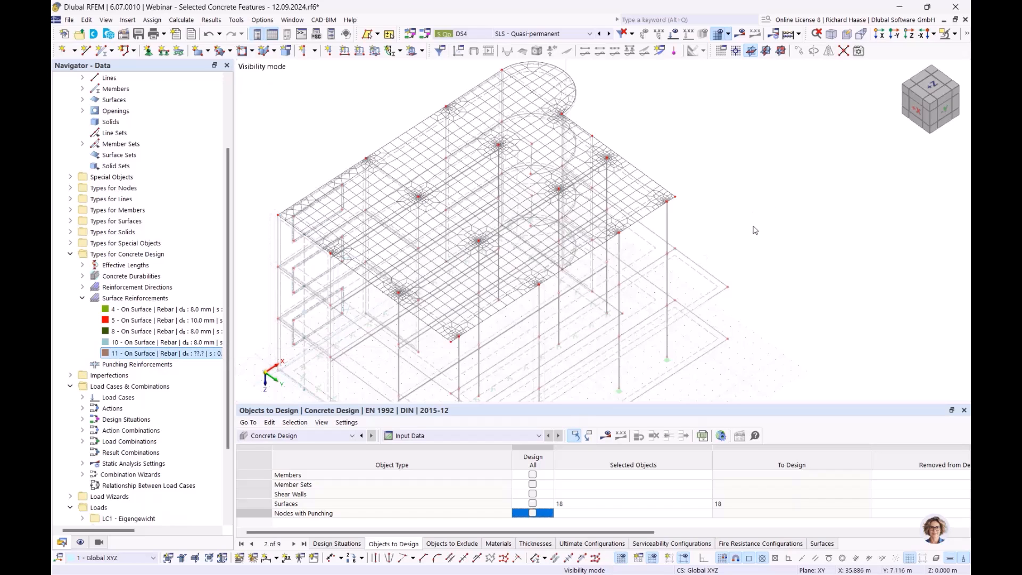
- Disable the deletion of add-on results by changing input data in the global Concrete Design settings
click(419, 437)
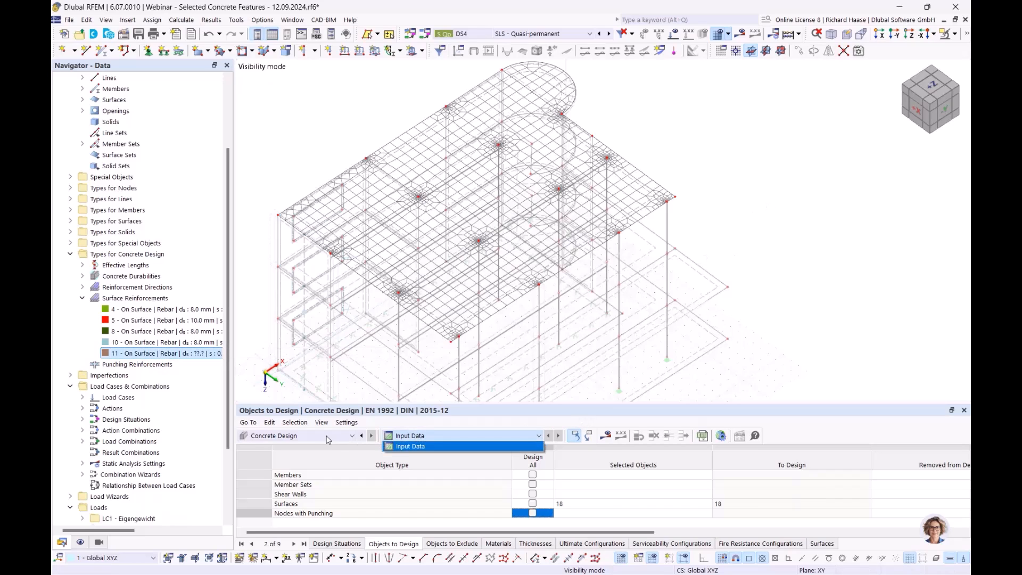
click(452, 438)
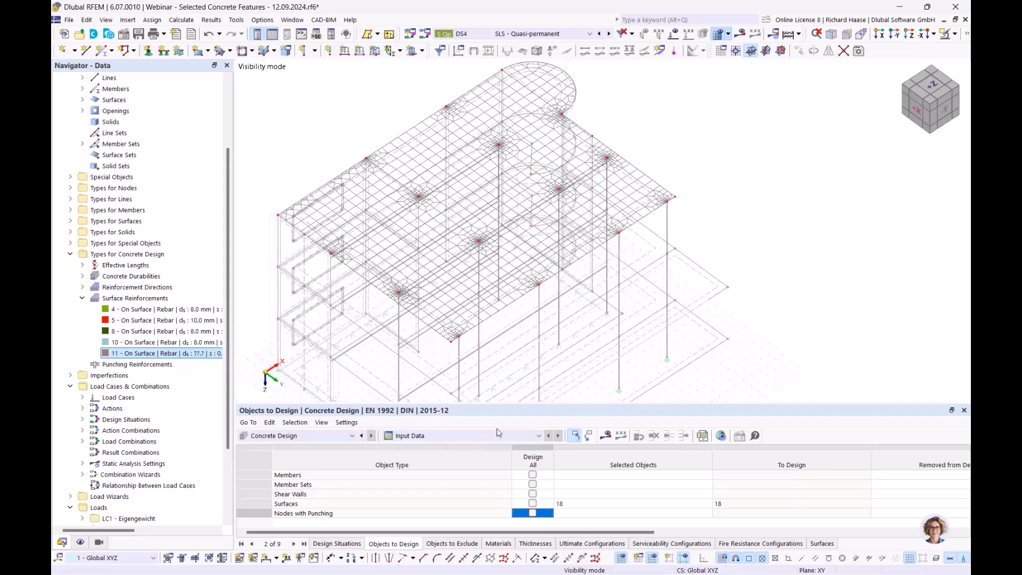
click(722, 436)
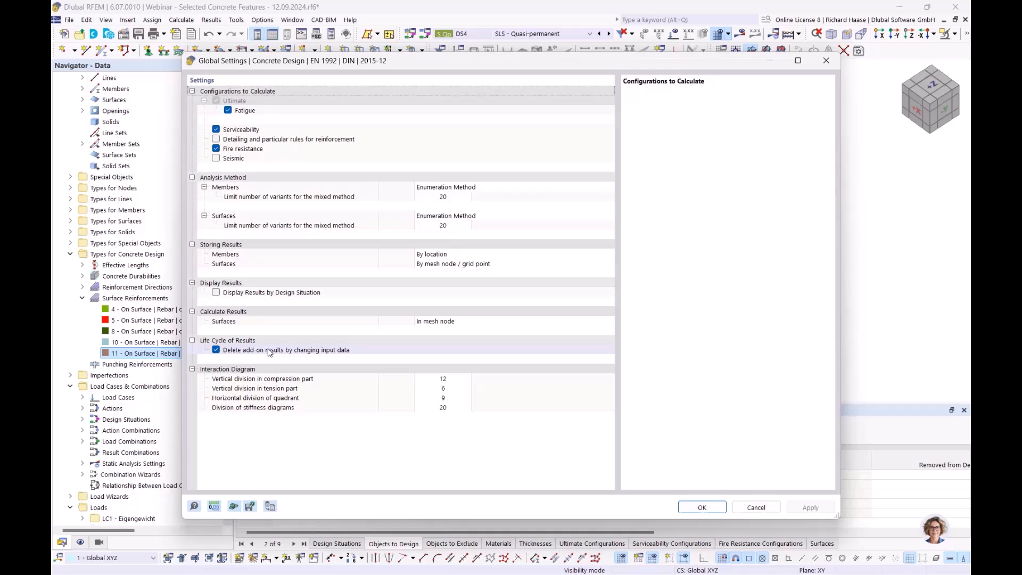
click(215, 350)
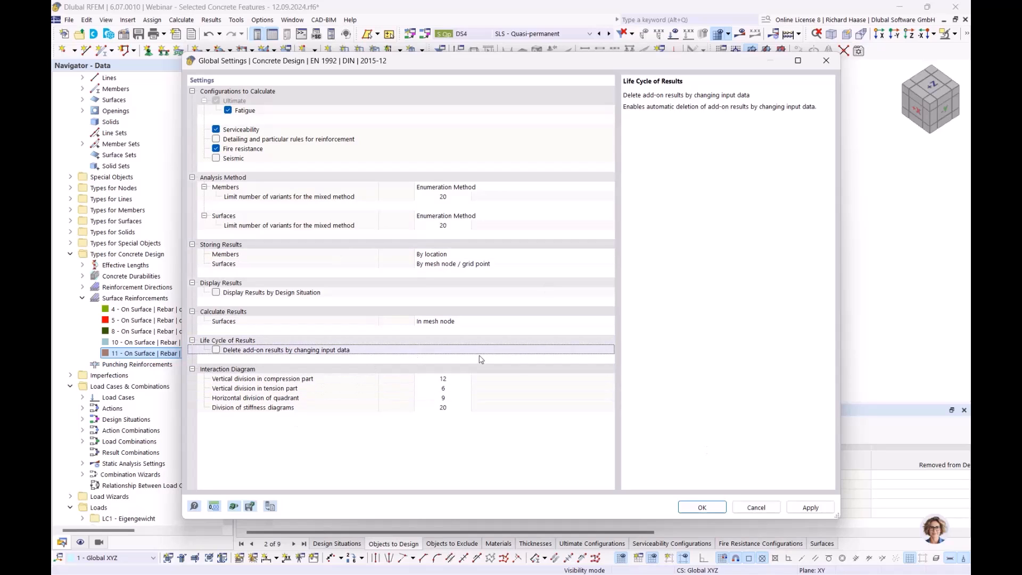
click(703, 507)
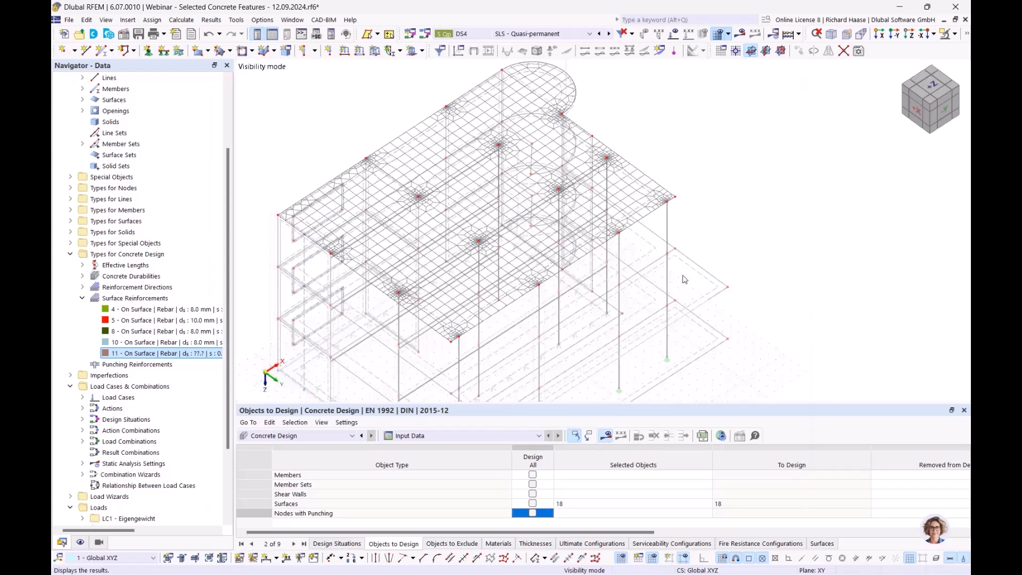
- Display the not covered top reinforcement results on the roof slab around the columns
click(611, 435)
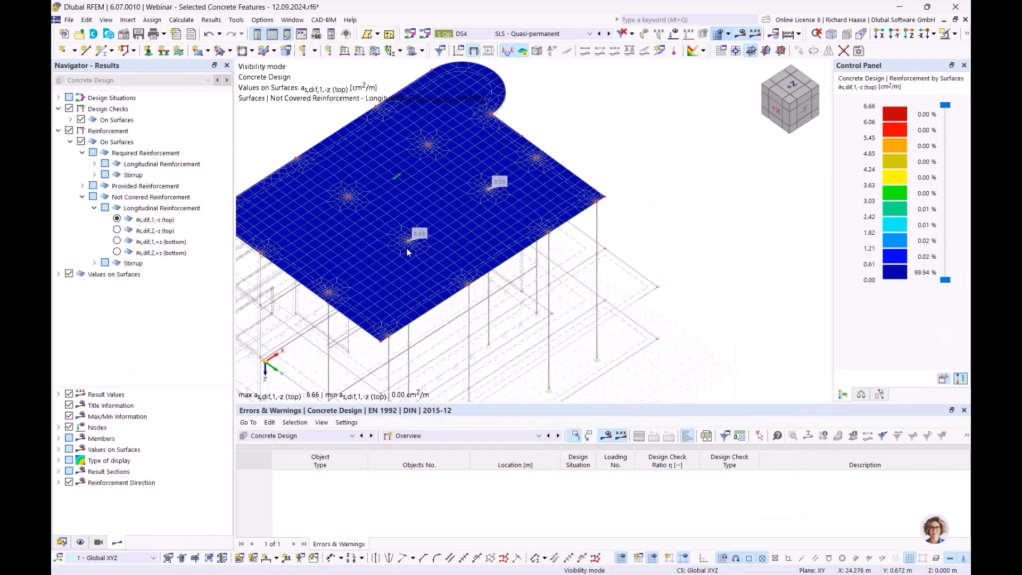
scroll(410, 229, up, 5)
- Start a new surface reinforcement with the Free Rectangular location type
click(62, 542)
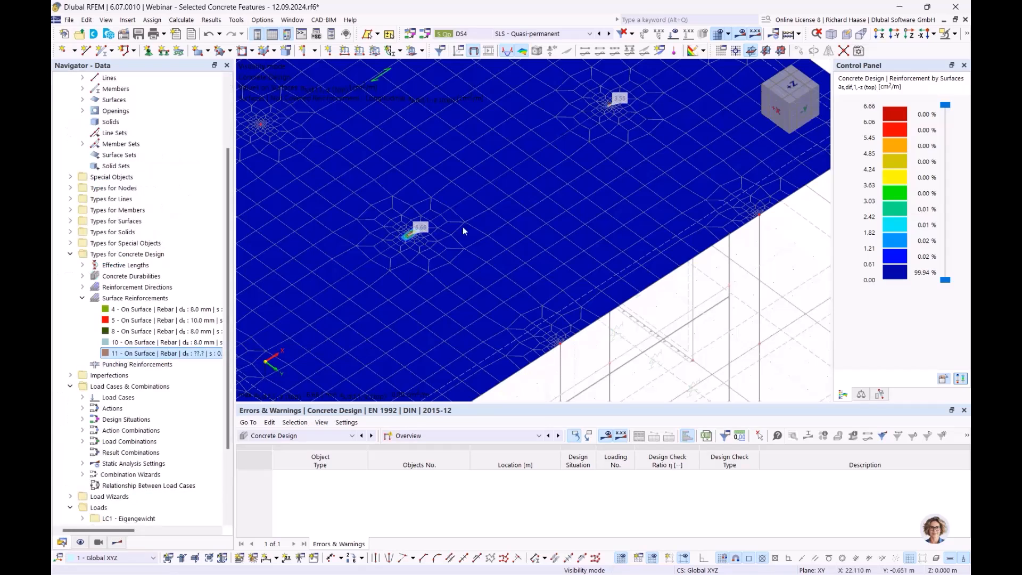
right_click(148, 298)
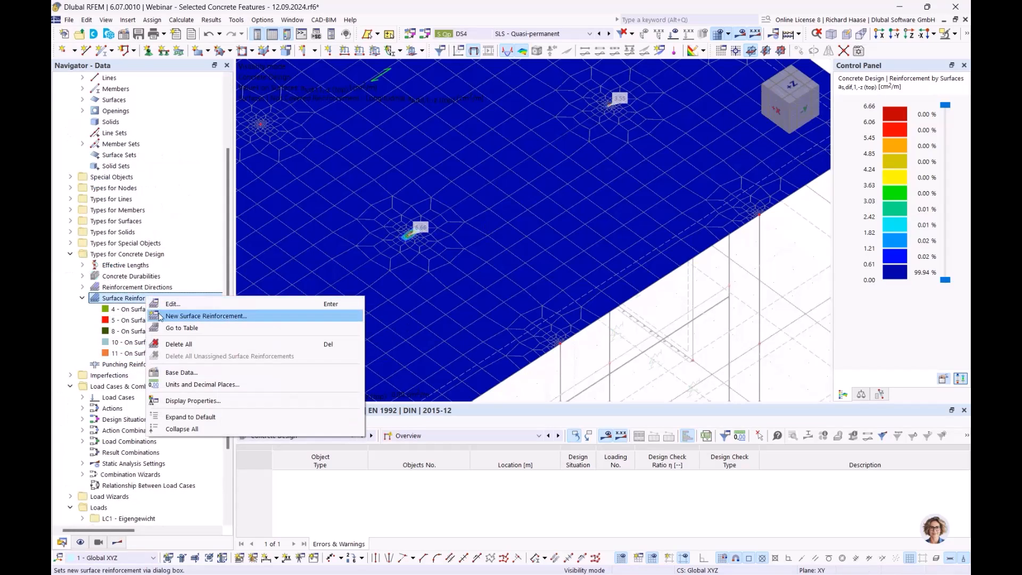
click(205, 315)
click(255, 94)
click(275, 116)
- Enable additional transverse reinforcement and set both the main and transverse rebar diameters to Auto, accepting the default parameters
click(262, 265)
click(288, 208)
click(266, 304)
click(627, 381)
click(308, 279)
click(287, 291)
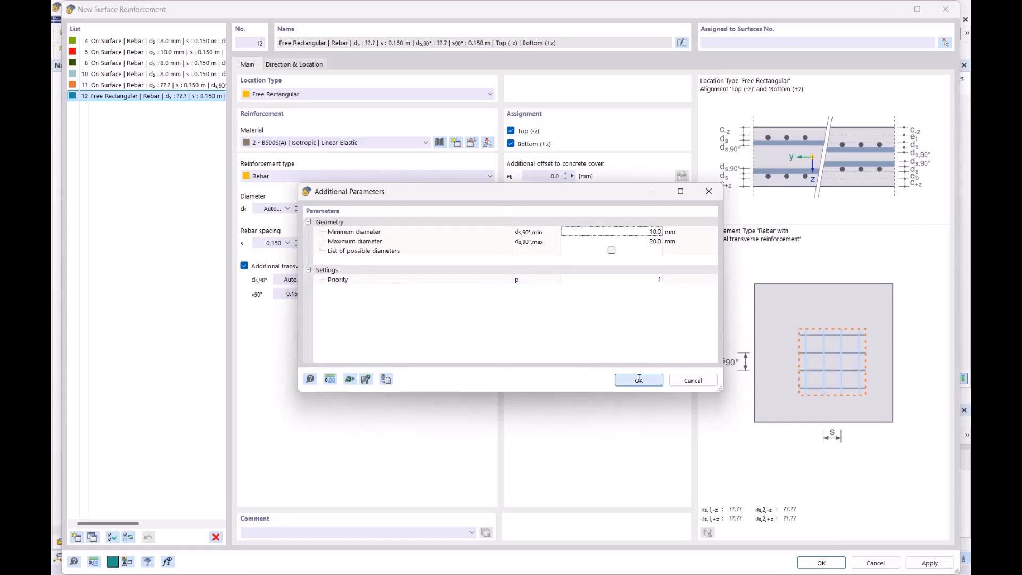
click(639, 381)
- Define the reinforcement location by center and sides of rectangle, with a and b each 1 m
click(308, 65)
click(566, 173)
click(547, 212)
text(1)
key(Tab)
text(1)
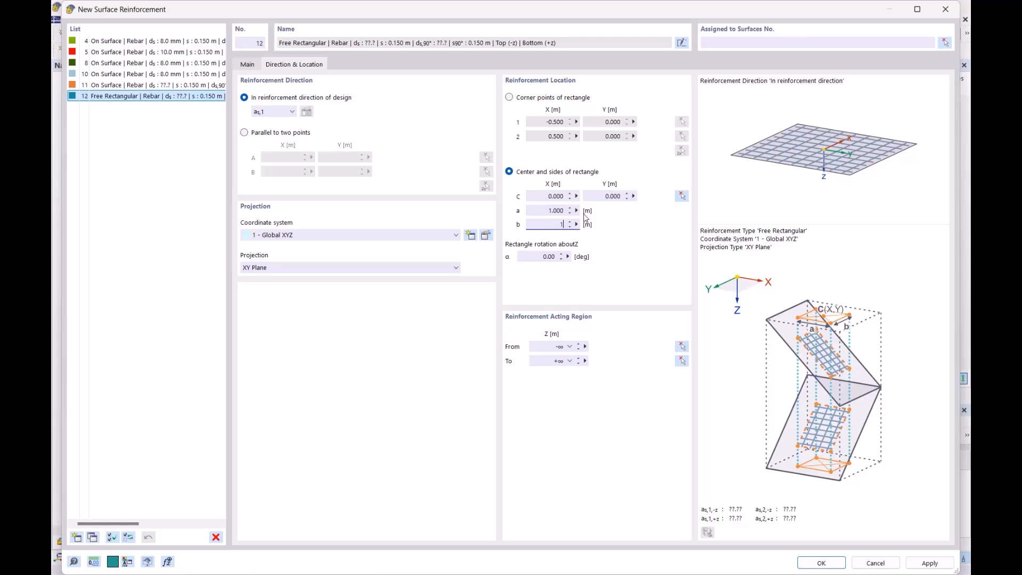
- Pick the column point at X 17.500 m, Y 7.500 m as the rectangle's center and create the reinforcement
click(682, 196)
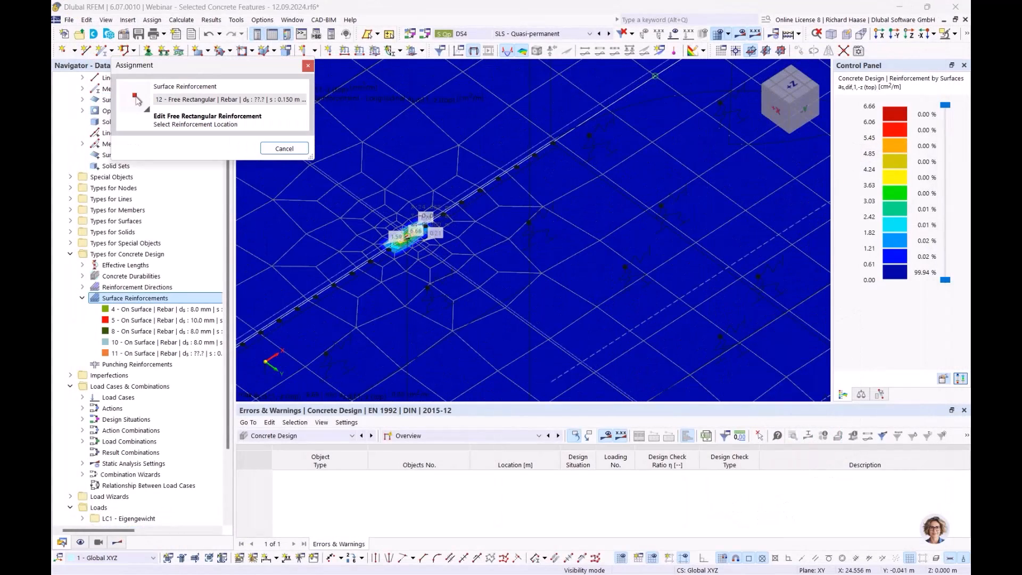
click(445, 261)
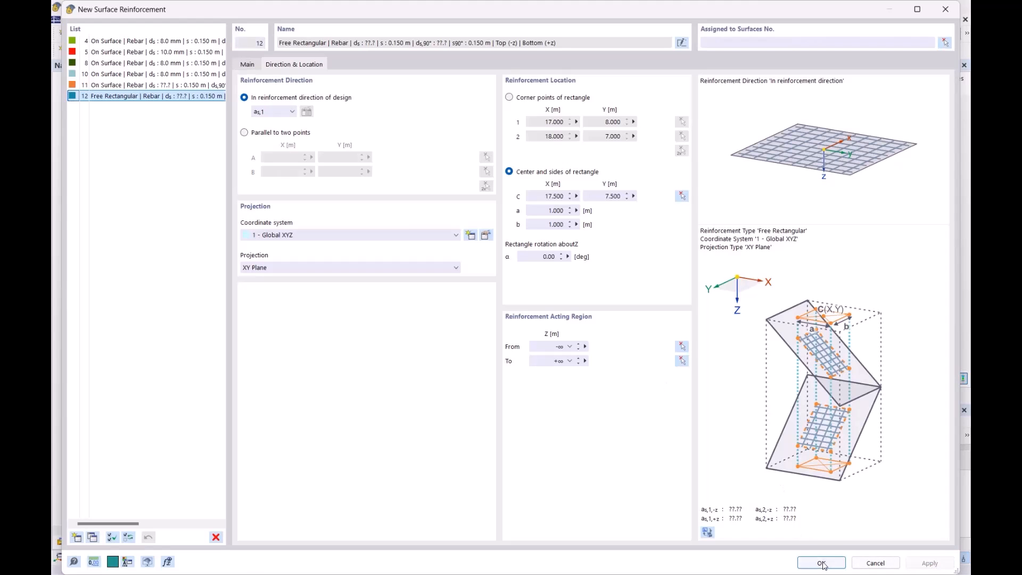
click(820, 563)
- Assign free rectangular reinforcement no. 12 to surface 18
scroll(395, 227, down, 5)
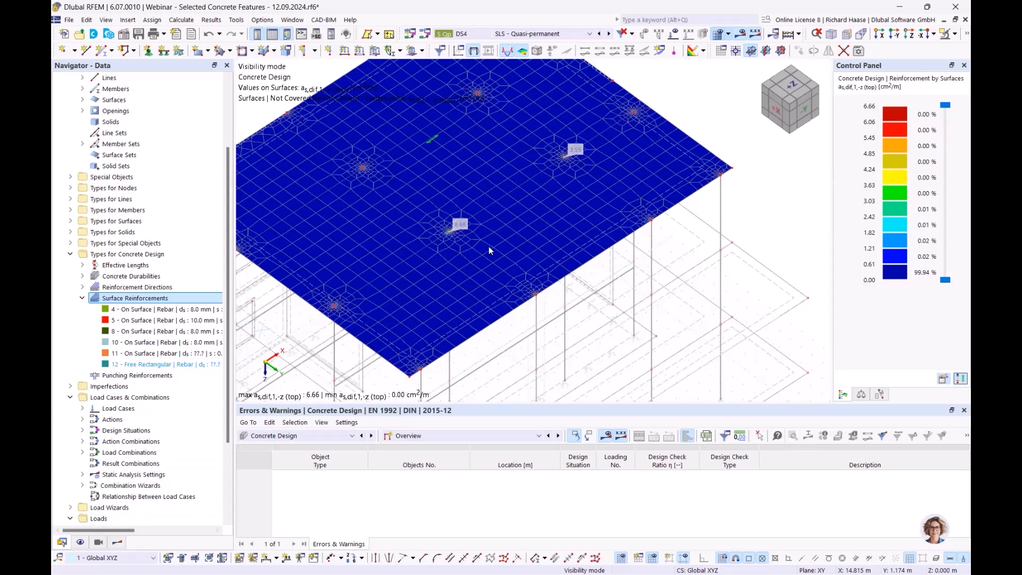
double_click(154, 364)
click(766, 40)
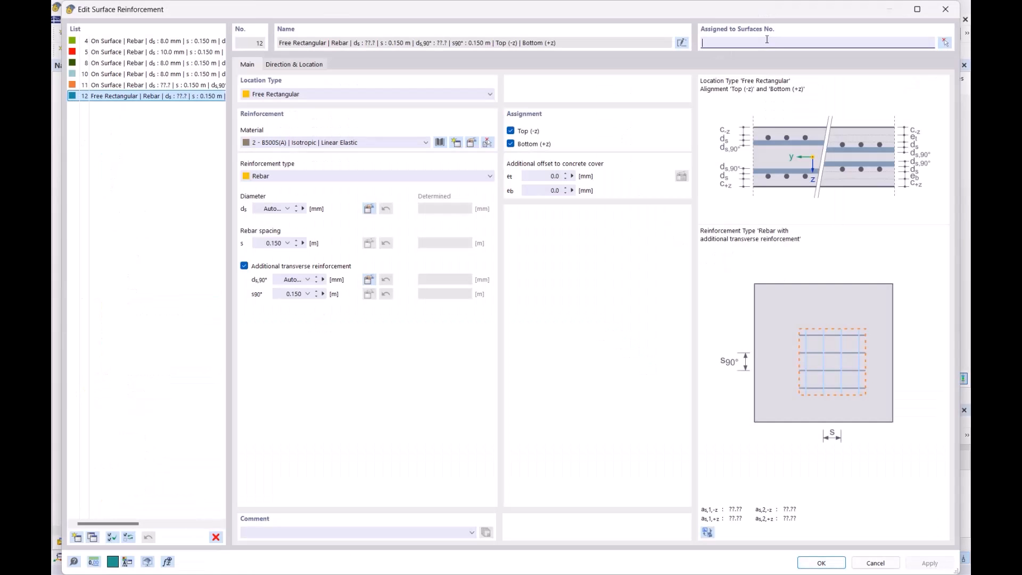
text(18)
click(822, 563)
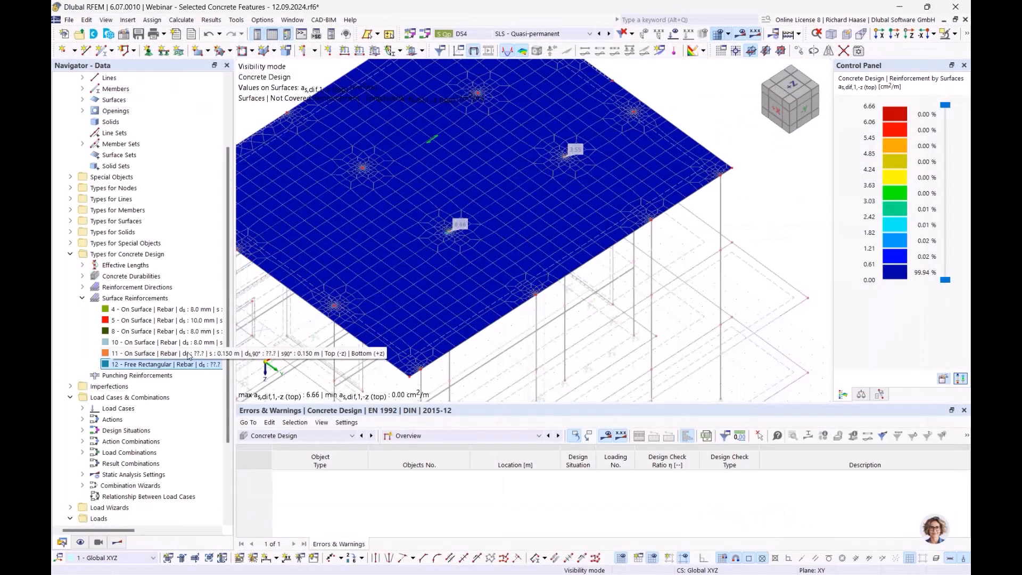
- Turn on the display of Types for Concrete Design and hide the On Surface longitudinal reinforcements
ctrl+middle_drag(537, 247, 536, 209)
click(81, 542)
click(81, 276)
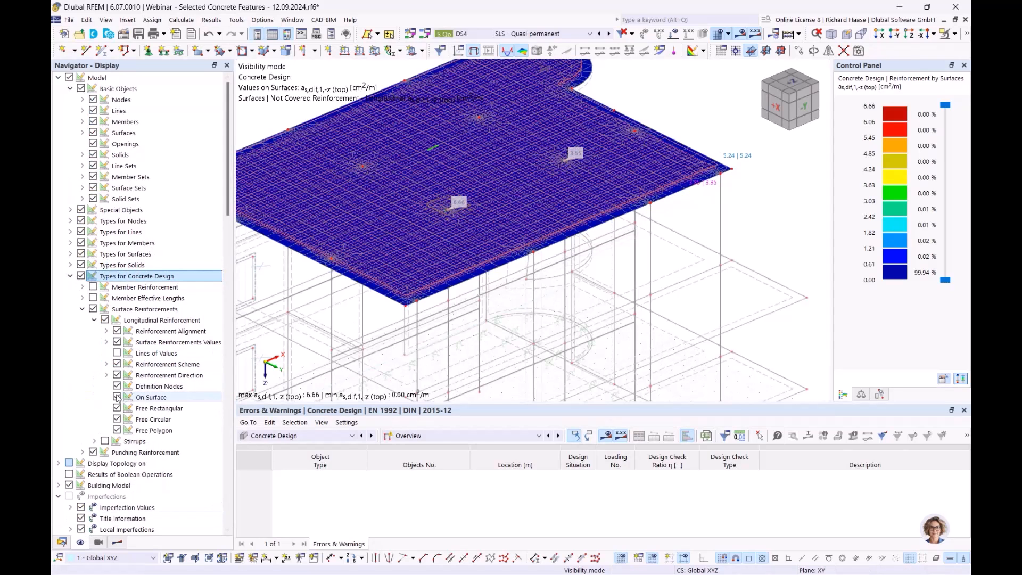
click(117, 397)
scroll(507, 211, up, 5)
ctrl+middle_drag(507, 212, 500, 226)
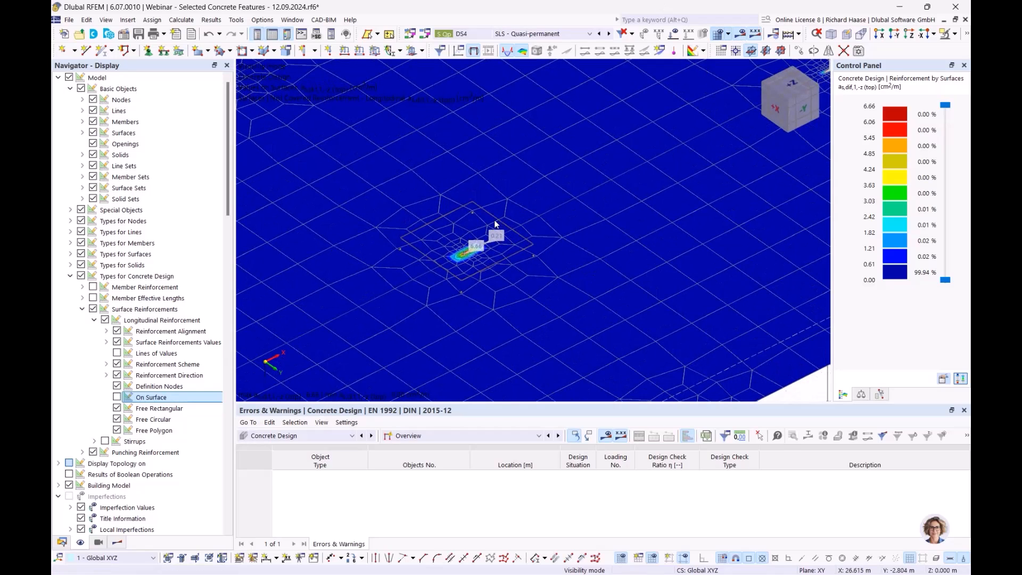
scroll(557, 238, down, 5)
middle_drag(482, 239, 424, 246)
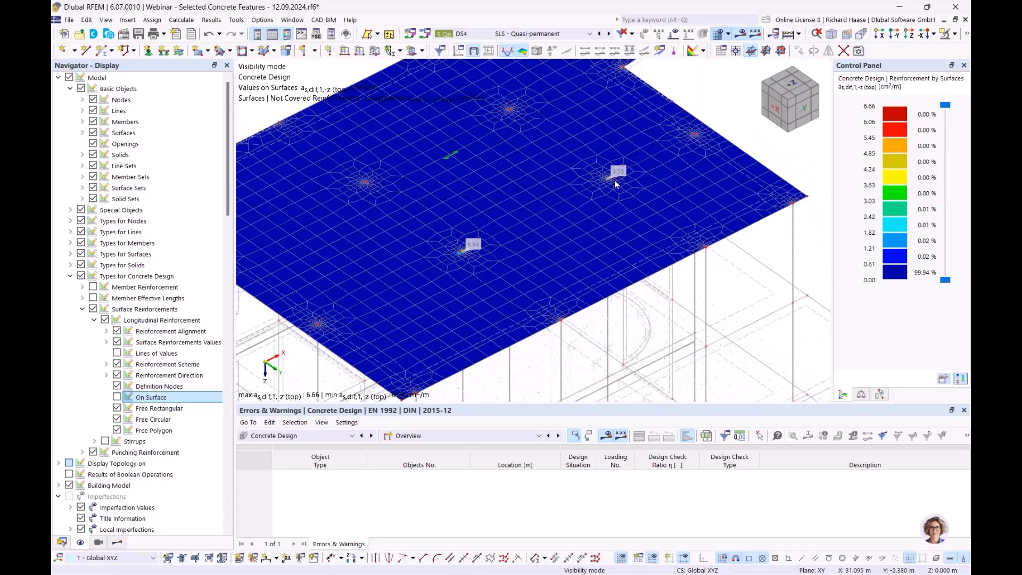
scroll(607, 181, up, 2)
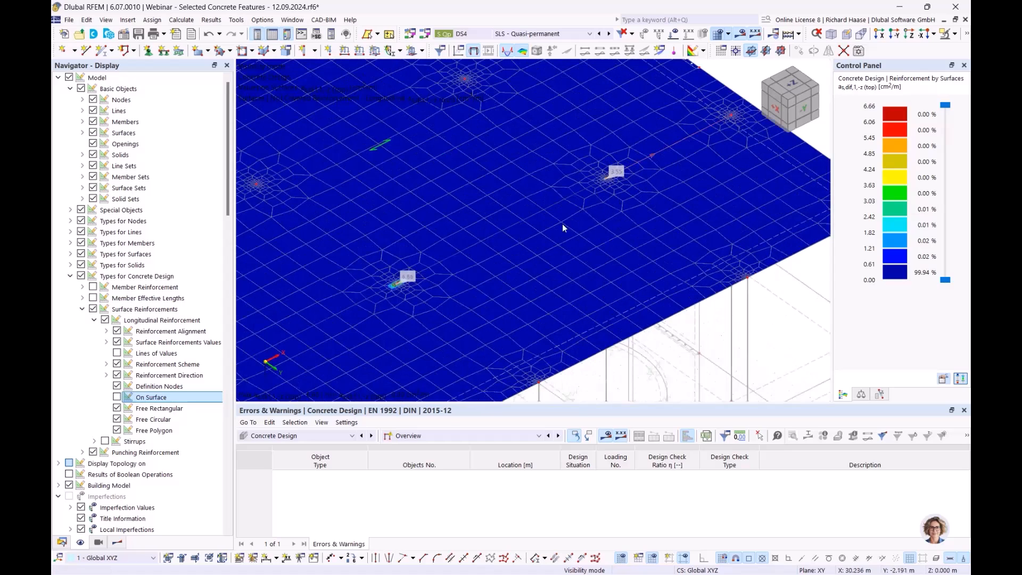
- Open the surface reinforcement list, discard the newly added entry no. 13 and duplicate free rectangular reinforcement no. 12
click(62, 542)
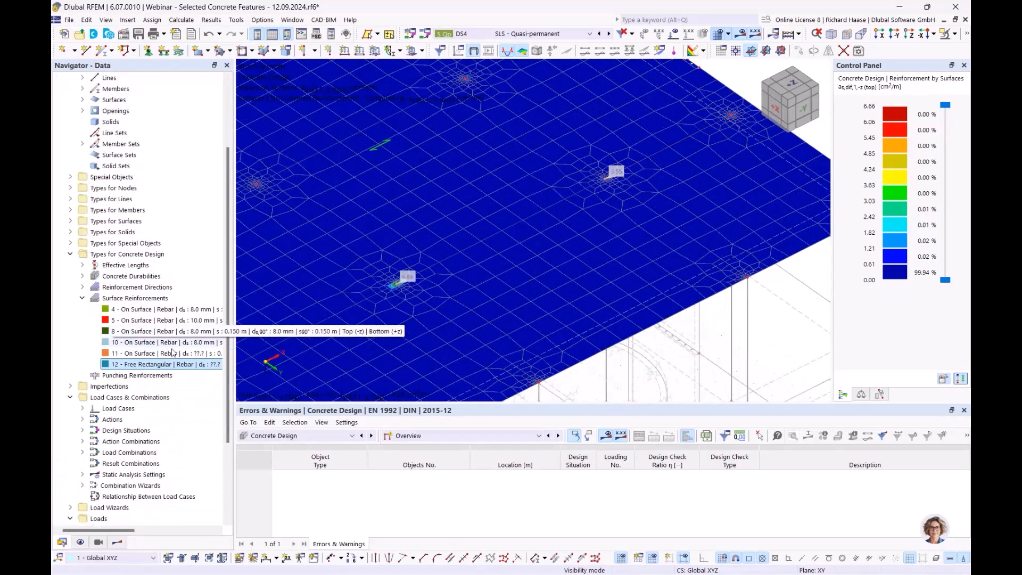
right_click(146, 297)
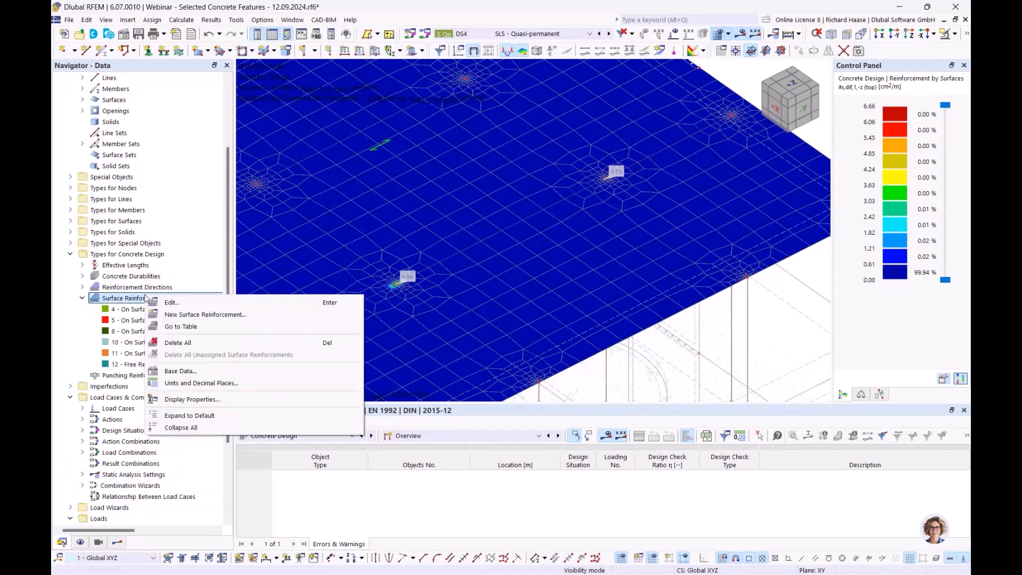
click(181, 315)
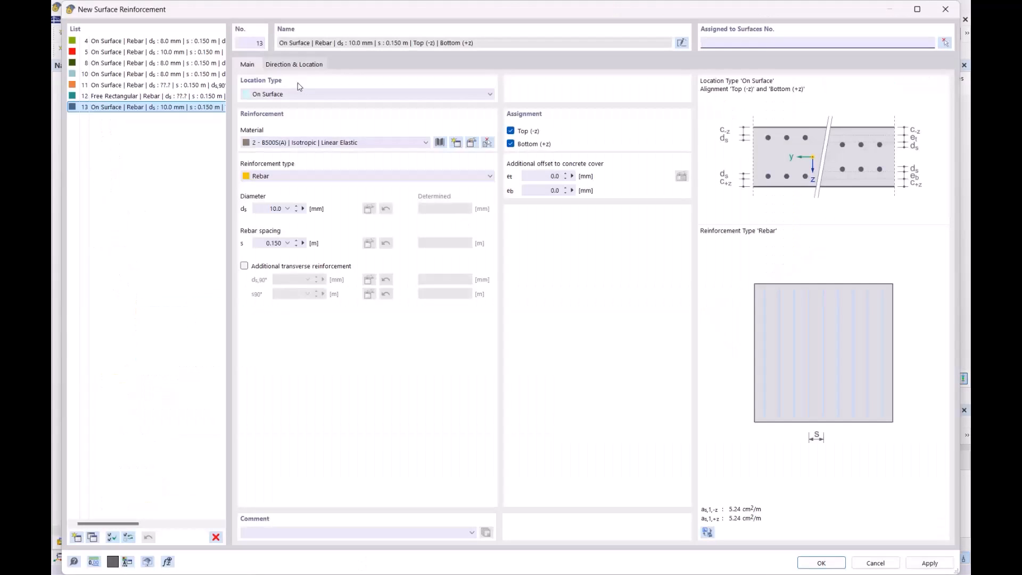
click(216, 537)
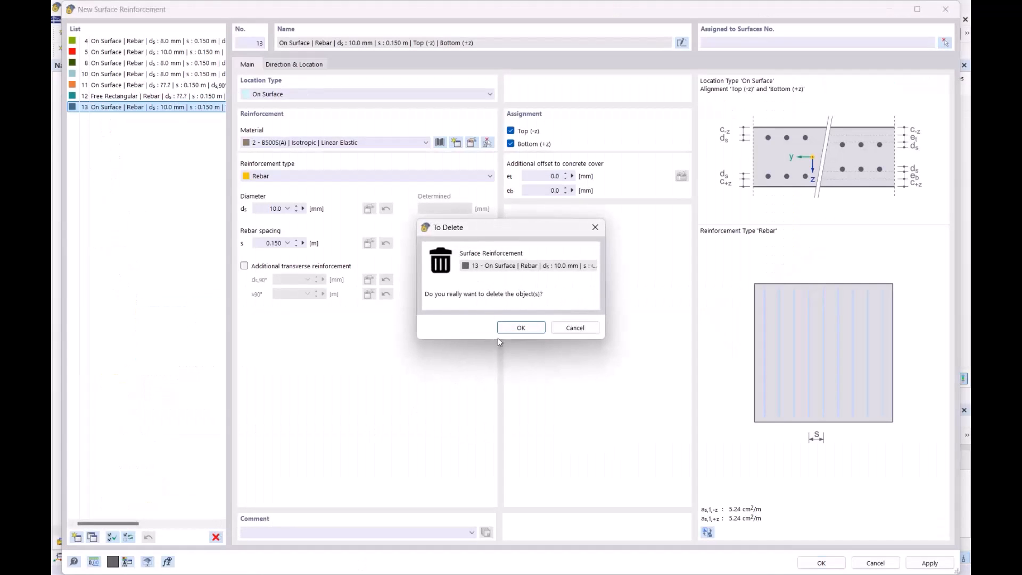
click(517, 329)
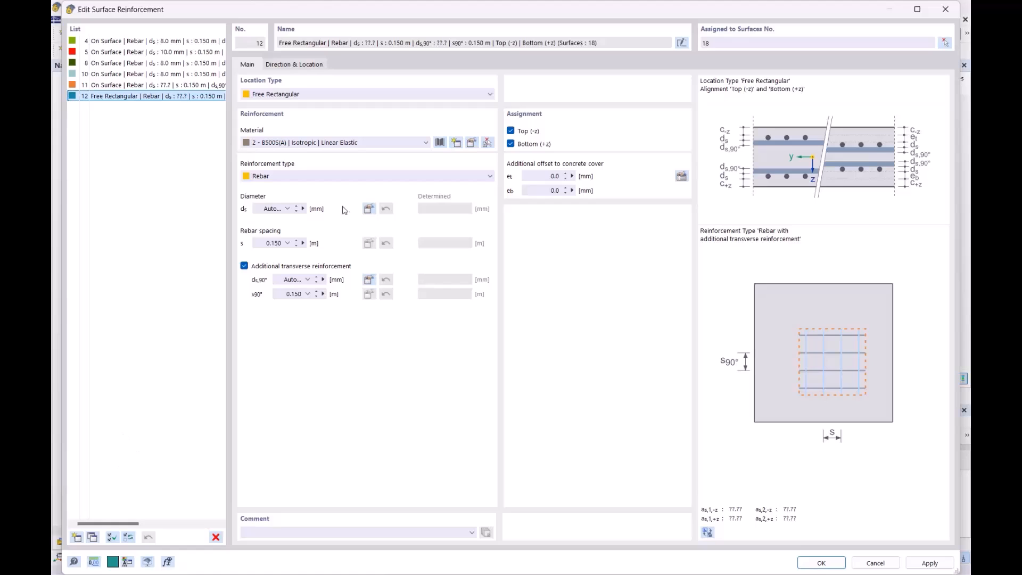
click(92, 537)
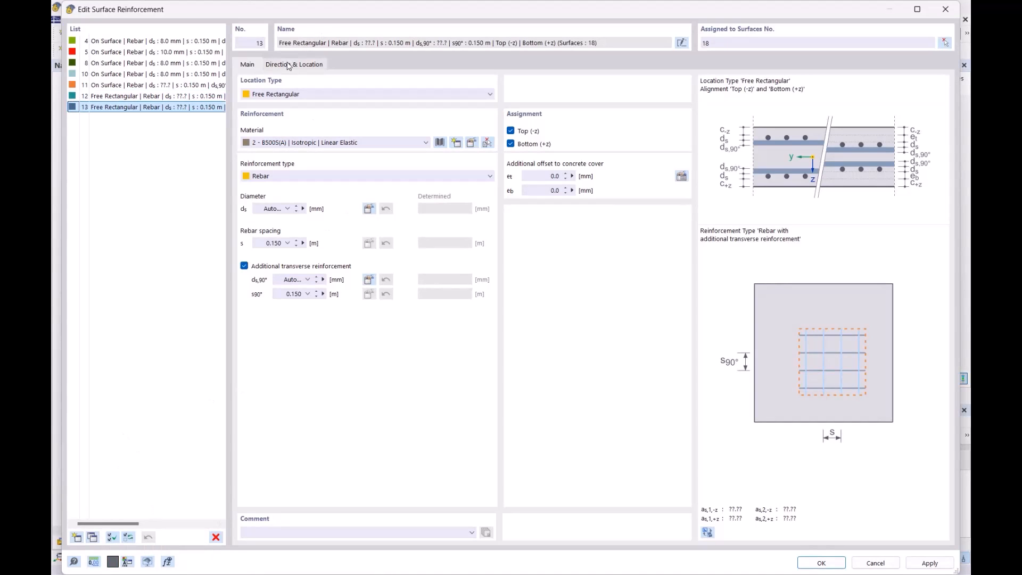
- Restrict free rectangular reinforcements no. 12 and its copy no. 13 to the top (-z) side by disabling Bottom (+z)
click(199, 96)
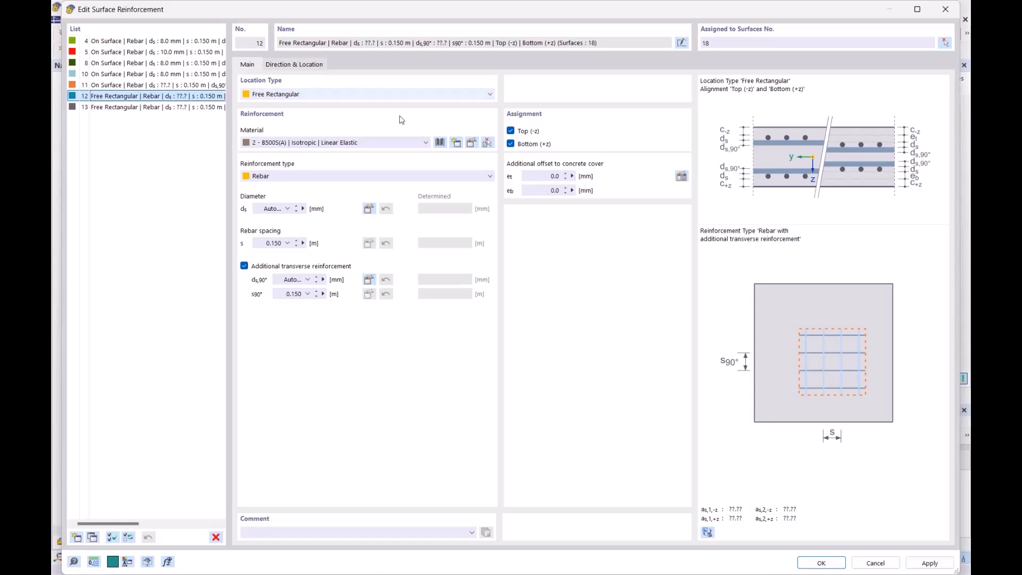
click(511, 143)
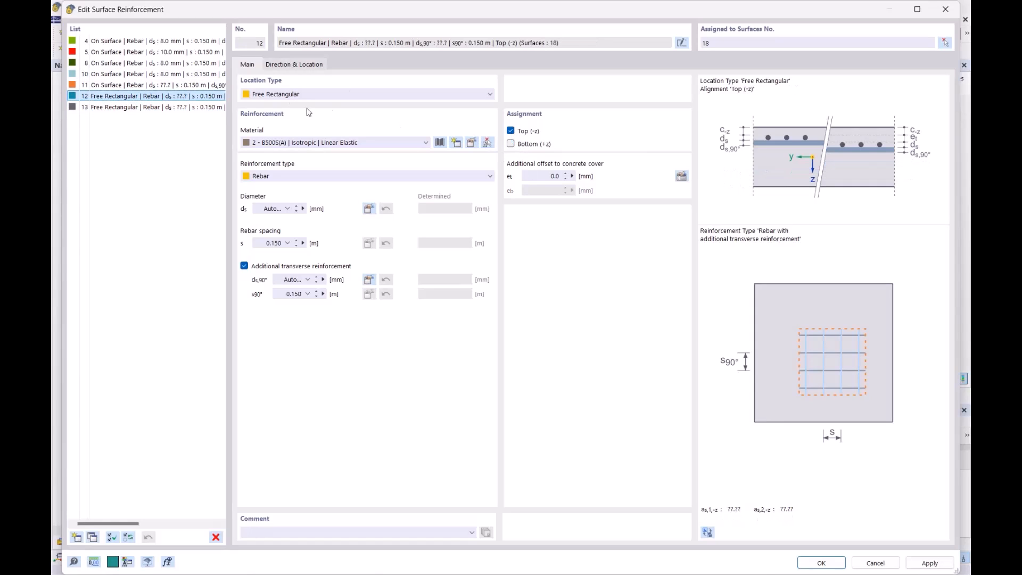
click(189, 108)
click(511, 144)
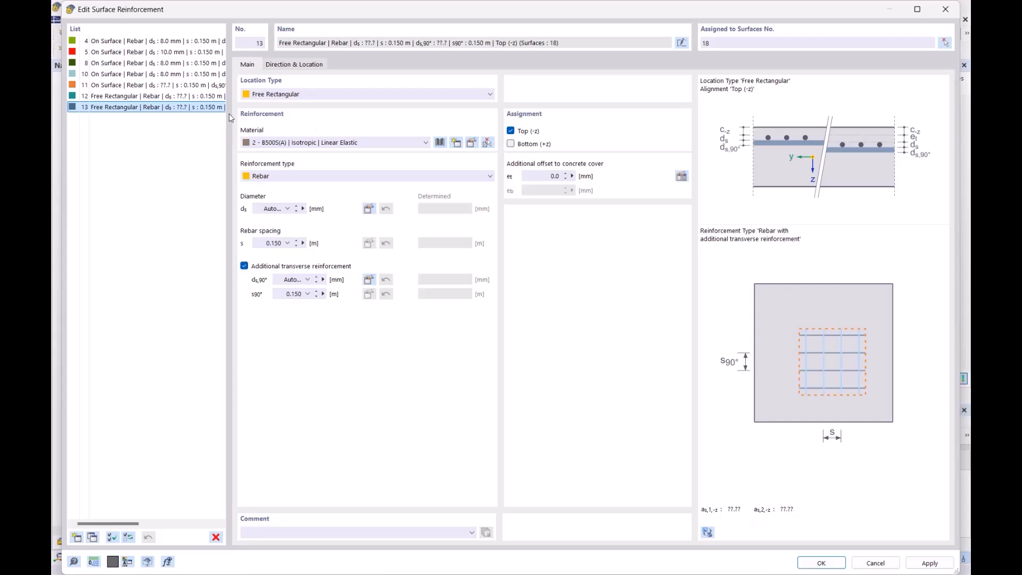
- Try to pick the column node at X 22.500 m, Y 7.500 m as the center of reinforcement no. 13 and confirm the edits
click(298, 66)
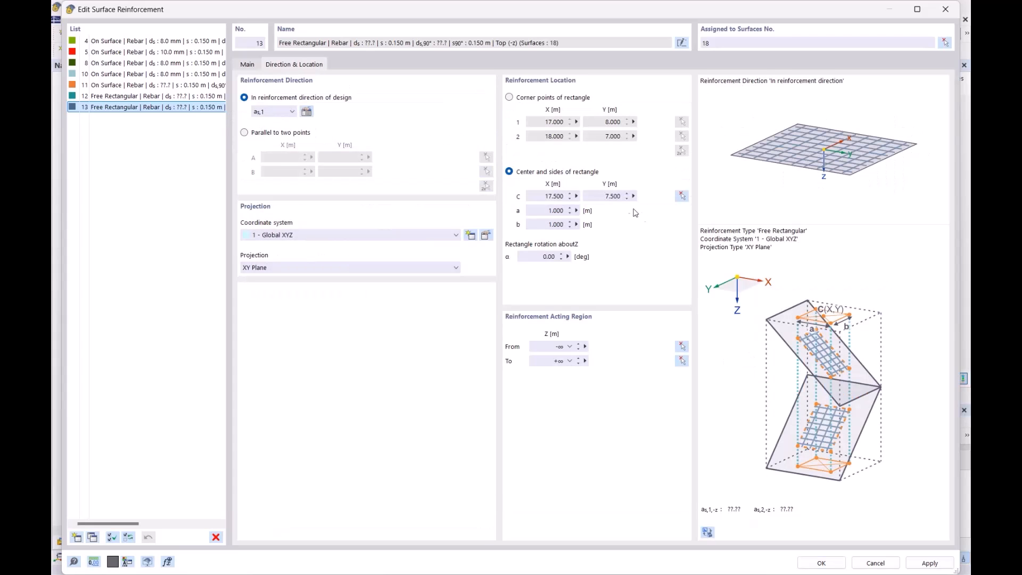
click(681, 196)
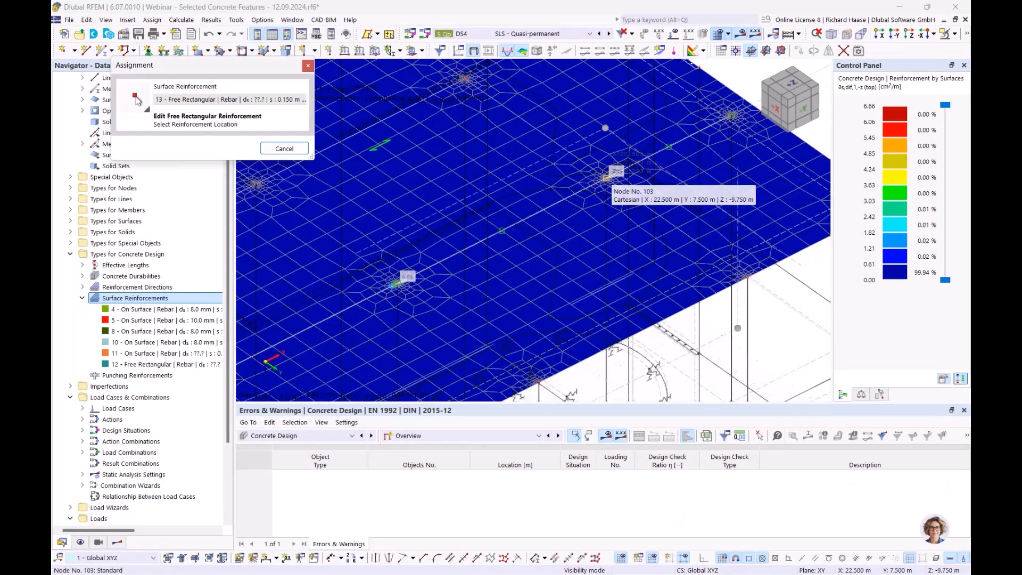
scroll(607, 180, up, 3)
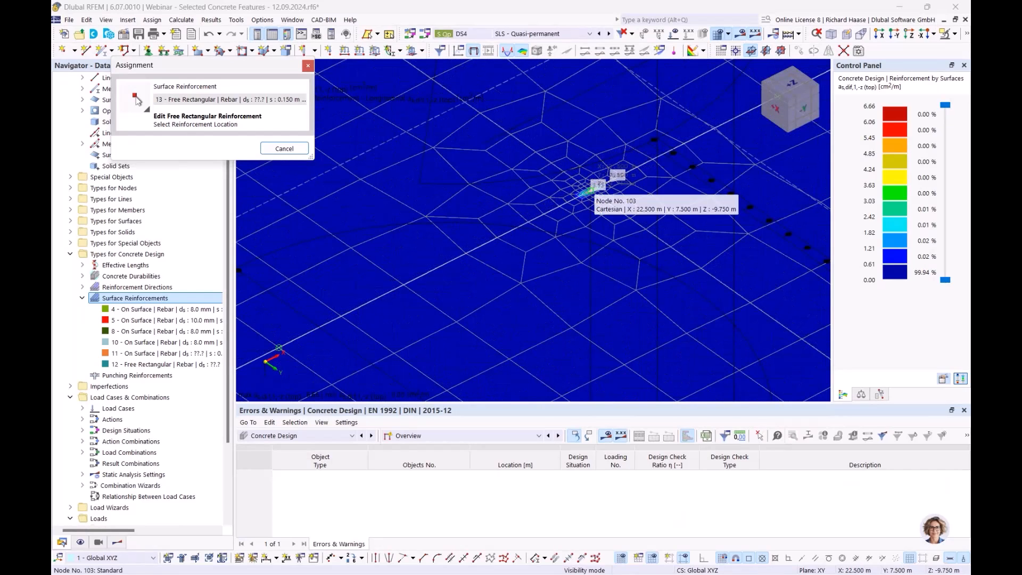
click(586, 190)
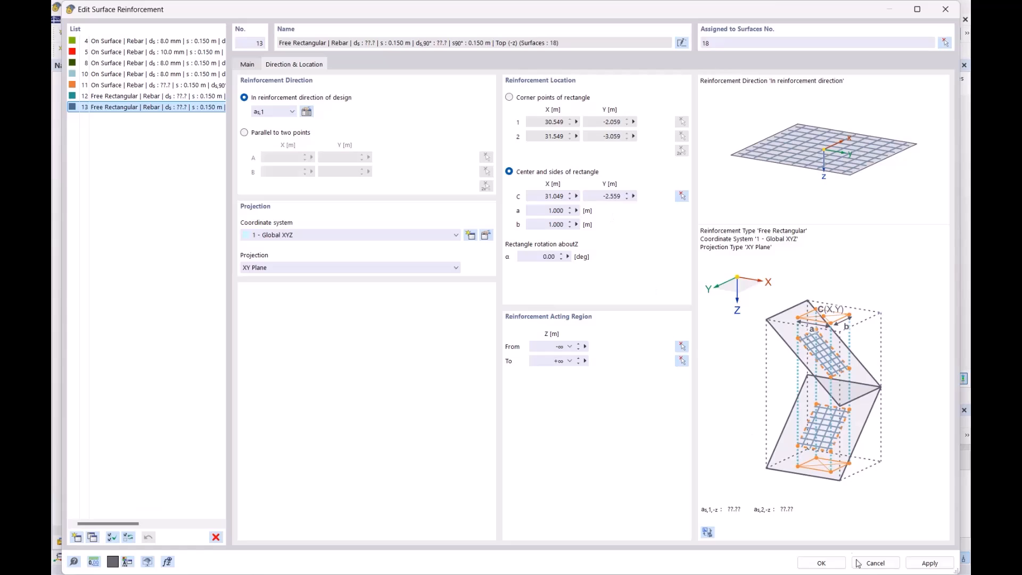
click(821, 563)
- Examine the placement of free rectangular reinforcements no. 12 and no. 13 on the roof slab
scroll(388, 270, down, 5)
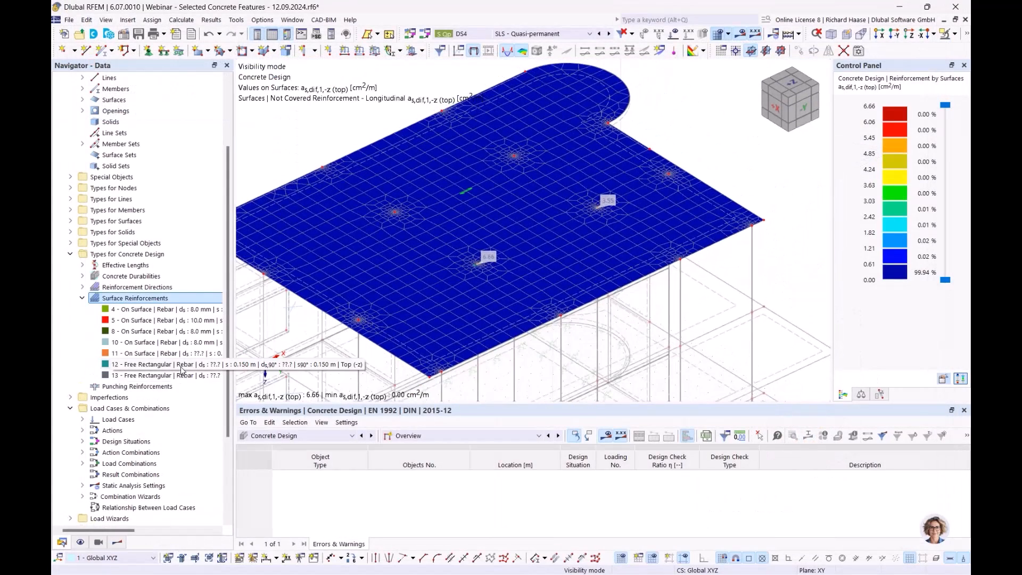
click(159, 365)
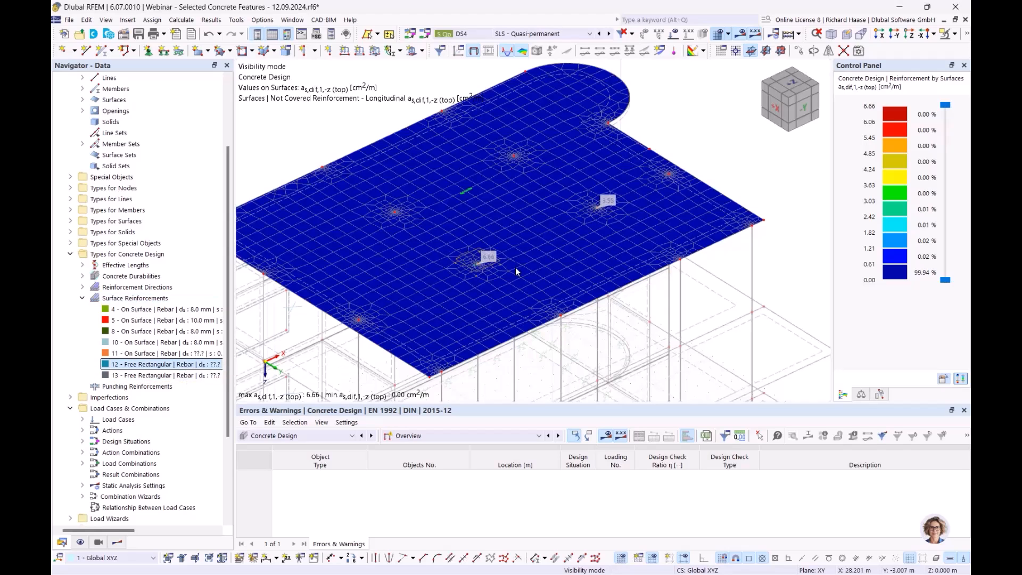
click(160, 375)
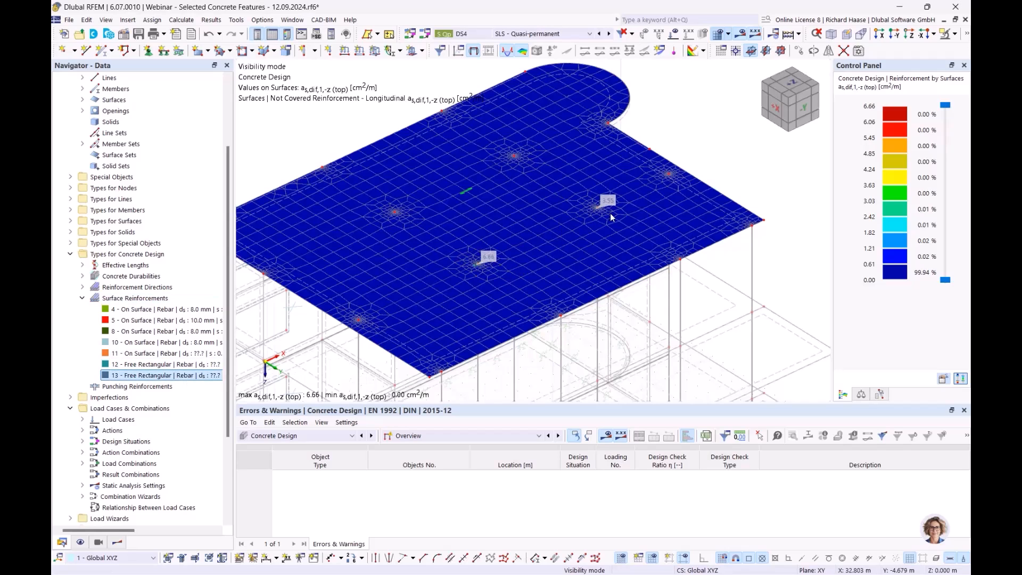
ctrl+middle_drag(648, 229, 663, 197)
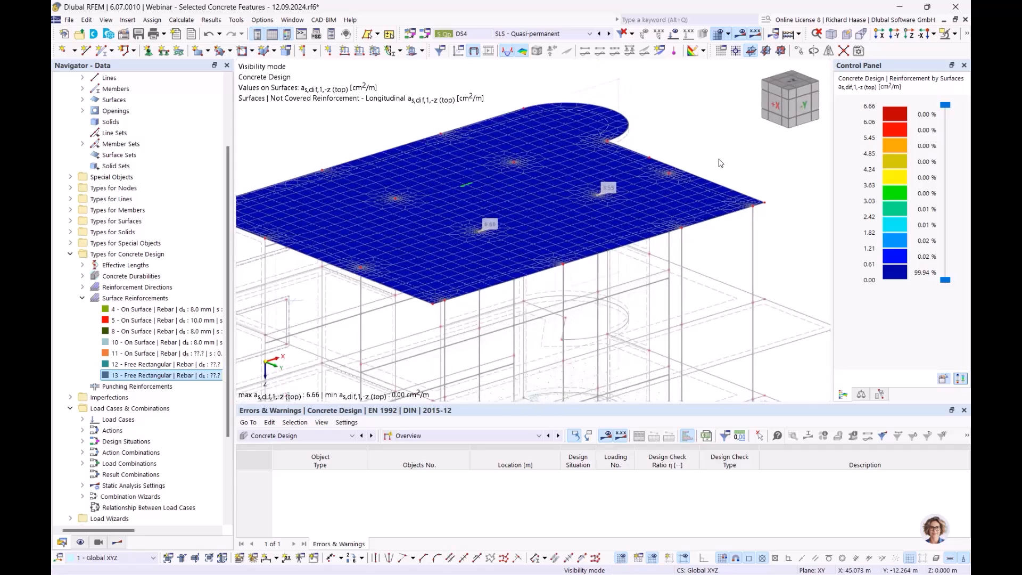
scroll(718, 162, up, 2)
ctrl+middle_drag(719, 162, 712, 183)
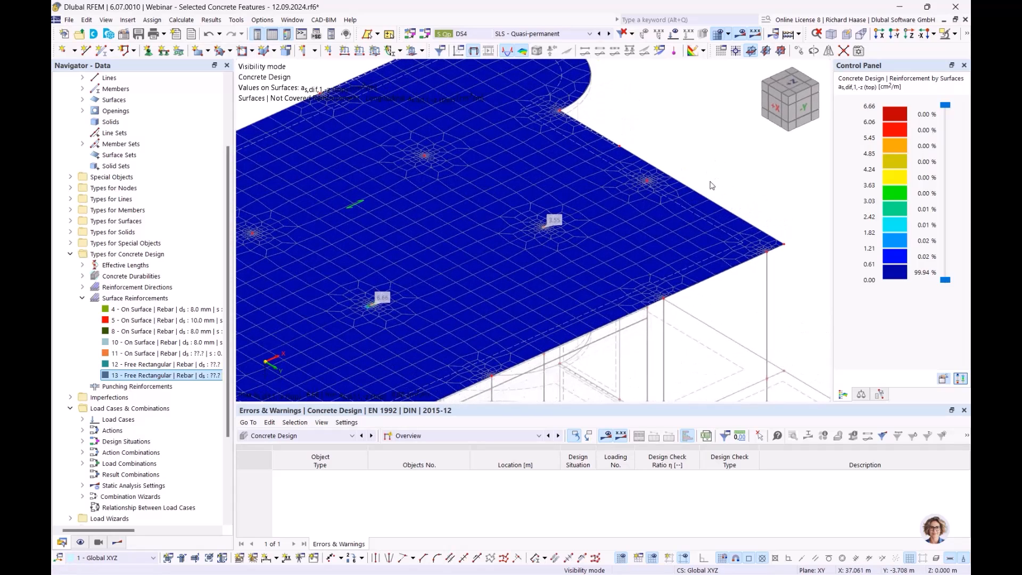
scroll(671, 222, down, 3)
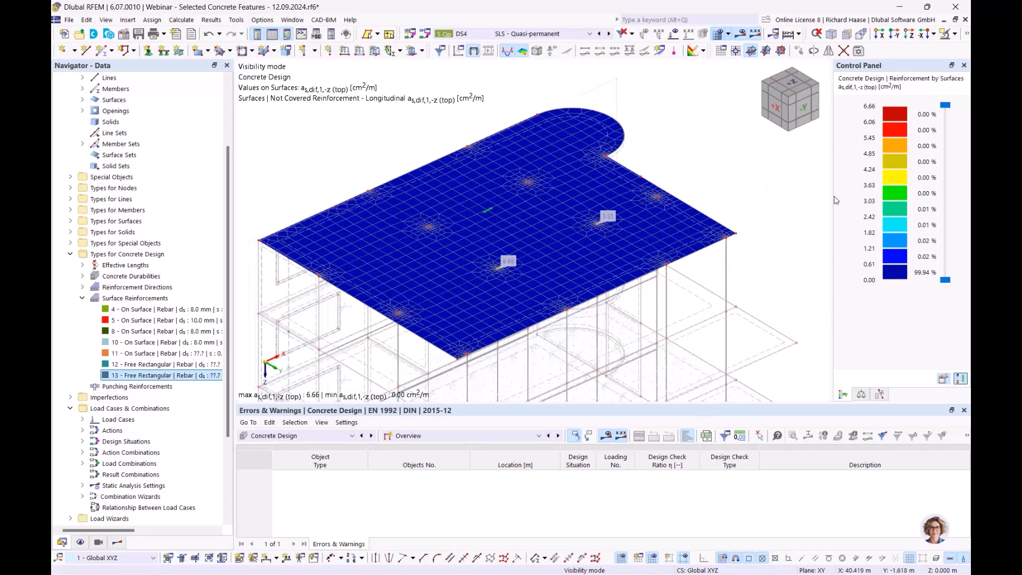
scroll(656, 187, up, 2)
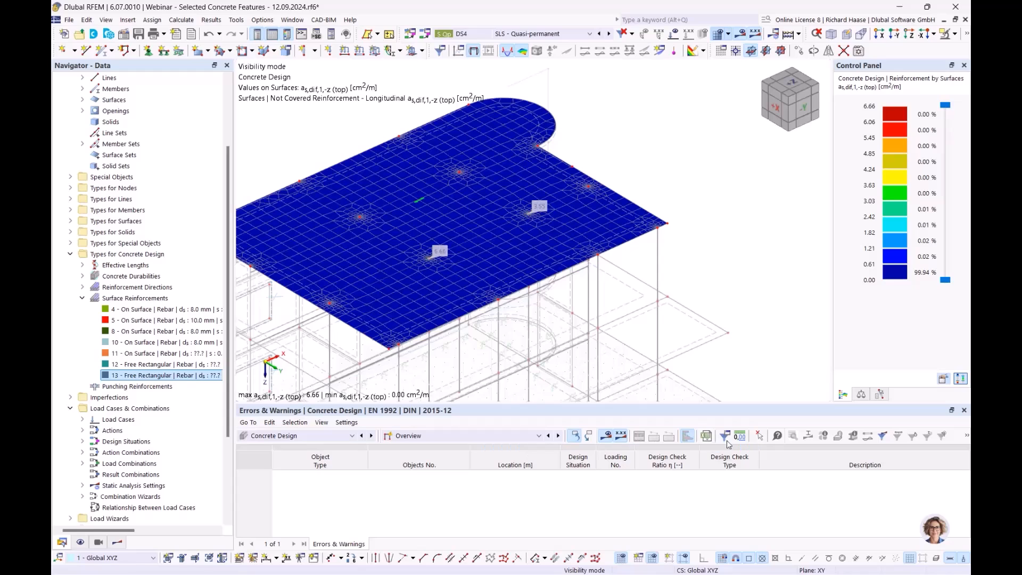
- Enable deletion of add-on results by changing input data in the global settings of Concrete Design
click(457, 435)
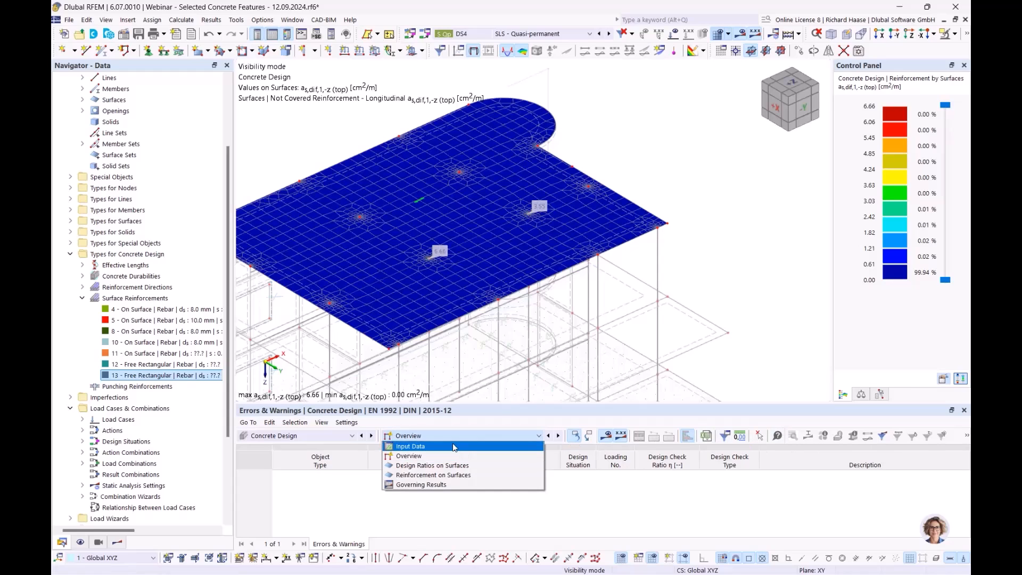
click(456, 447)
click(723, 436)
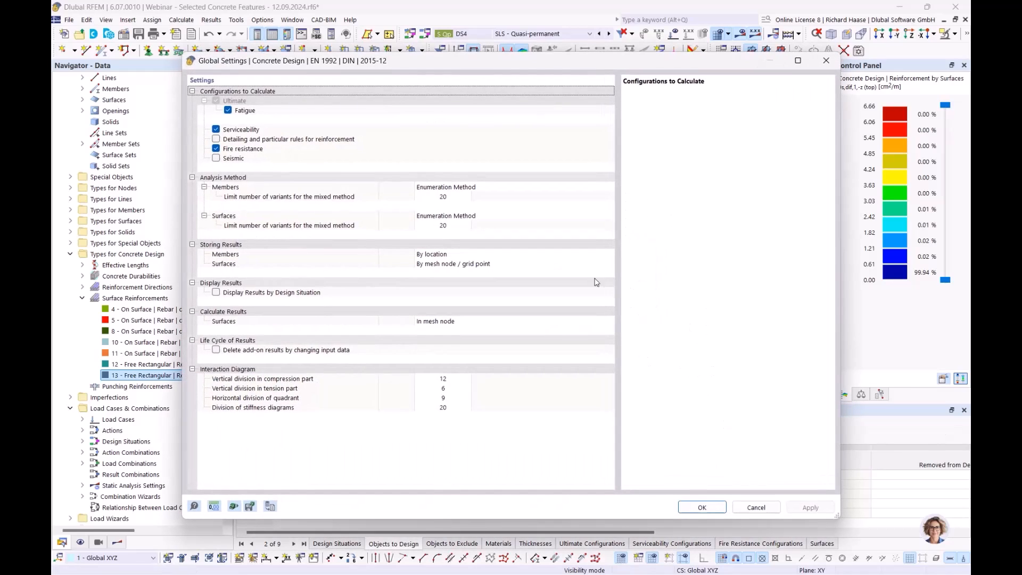
click(216, 349)
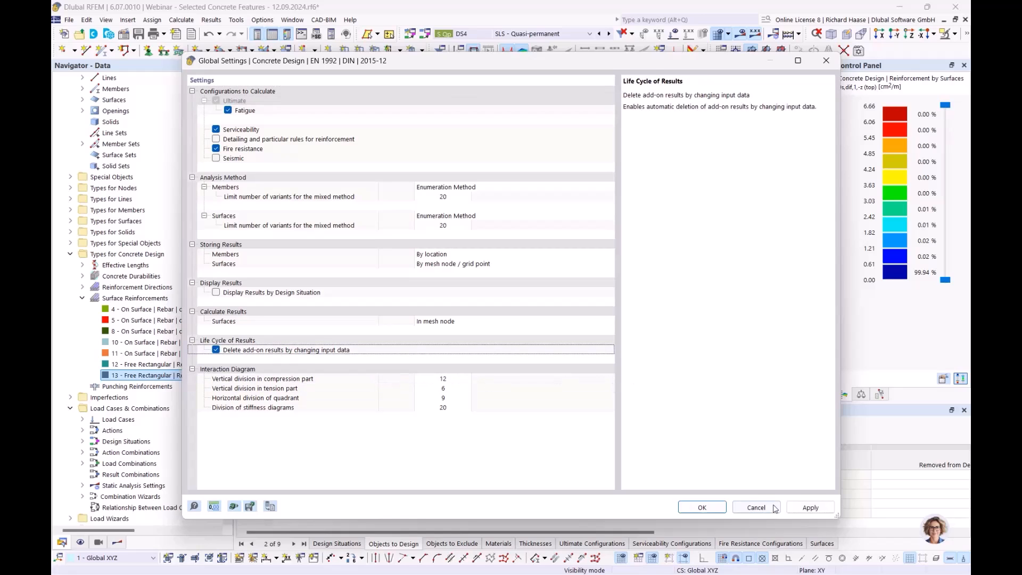
click(703, 507)
click(563, 356)
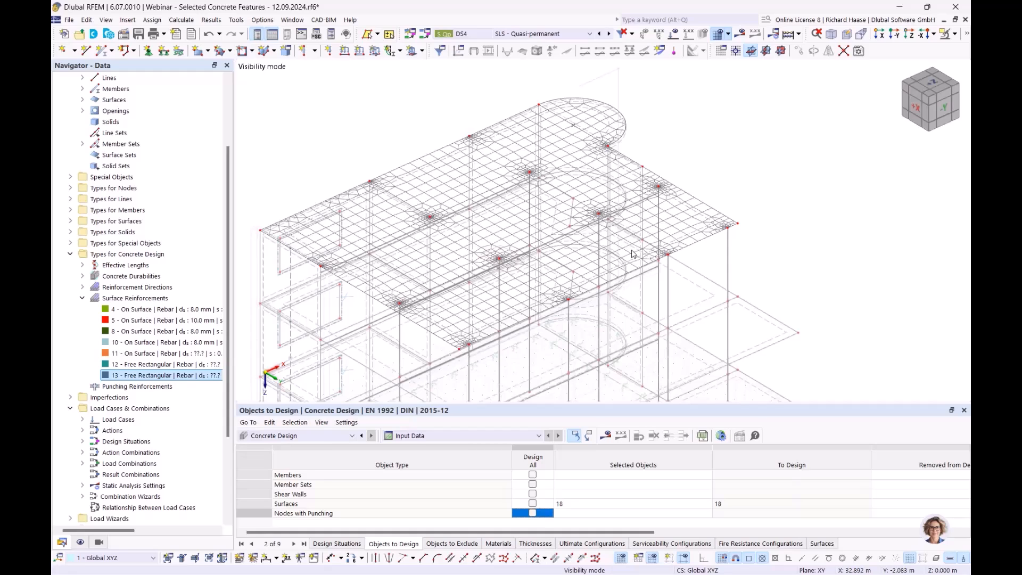
- Recalculate the concrete design and inspect the not covered top reinforcement as,dif,1,-z around the roof slab's columns
click(607, 436)
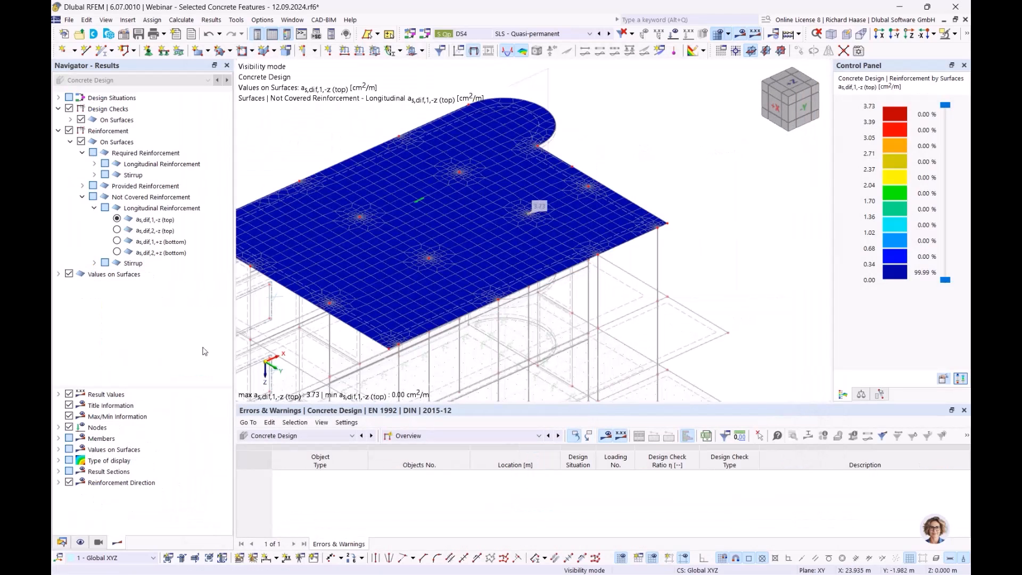
click(62, 542)
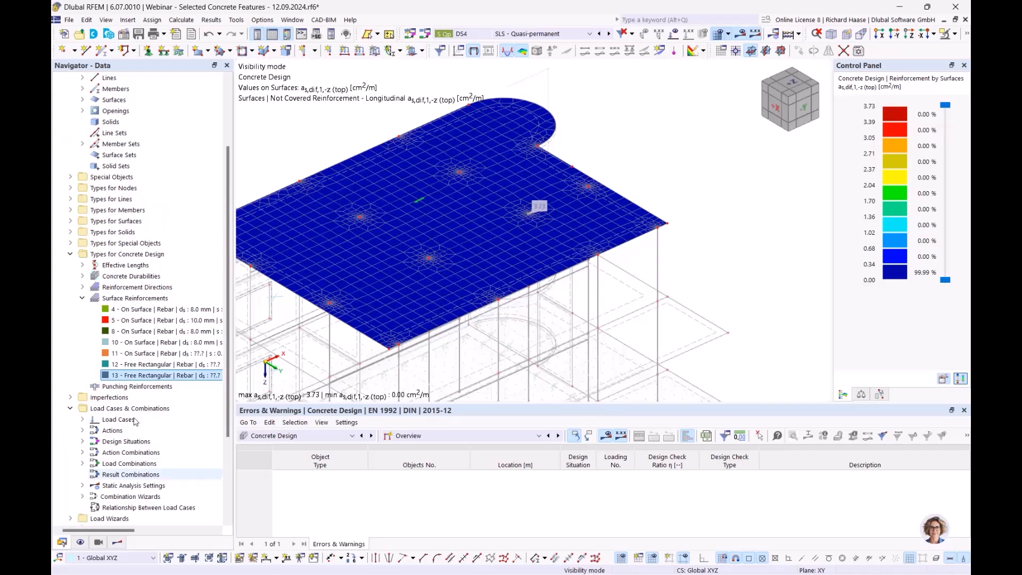
ctrl+middle_drag(400, 276, 394, 285)
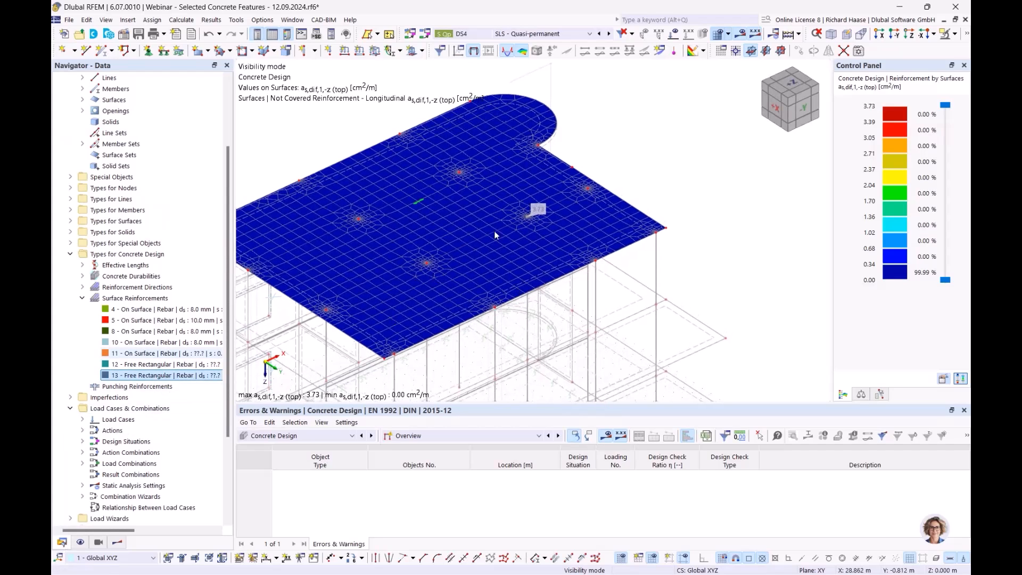
scroll(530, 215, up, 3)
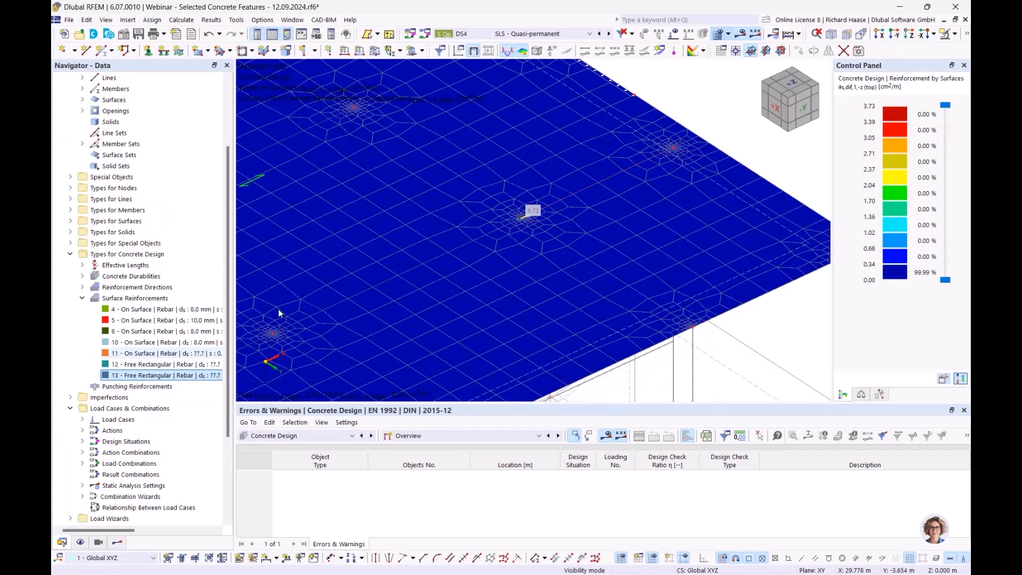
scroll(380, 289, down, 2)
click(118, 543)
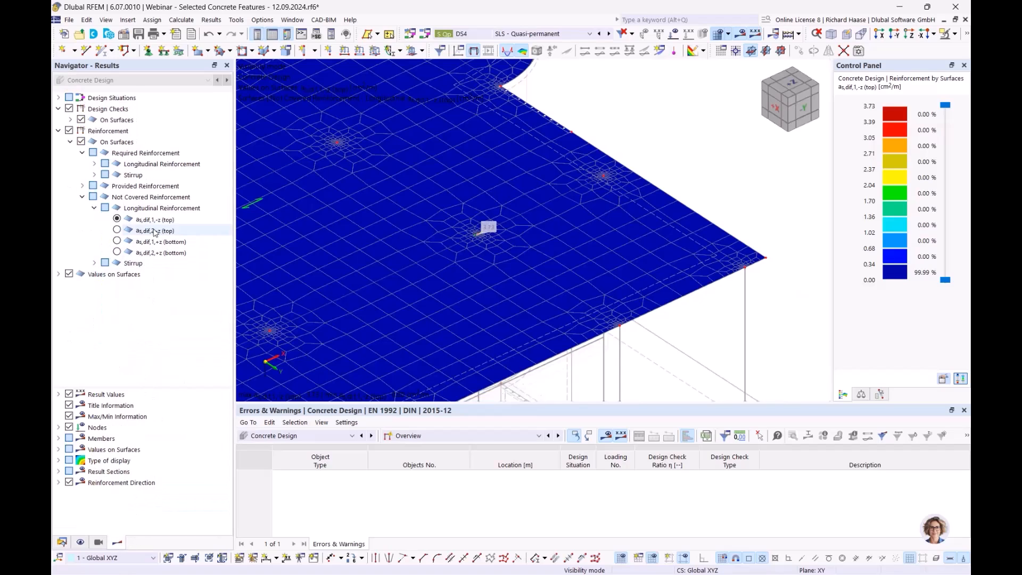
- Center free rectangular reinforcement no. 13 on the column node at X 22.500 m, Y 7.500 m and accept deleting the Concrete Design results
click(63, 542)
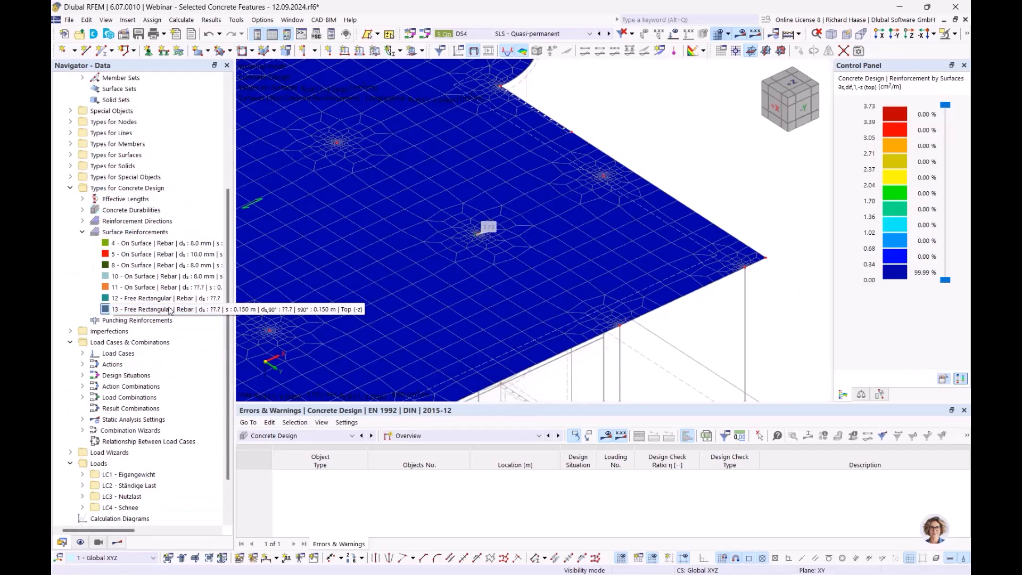
double_click(169, 310)
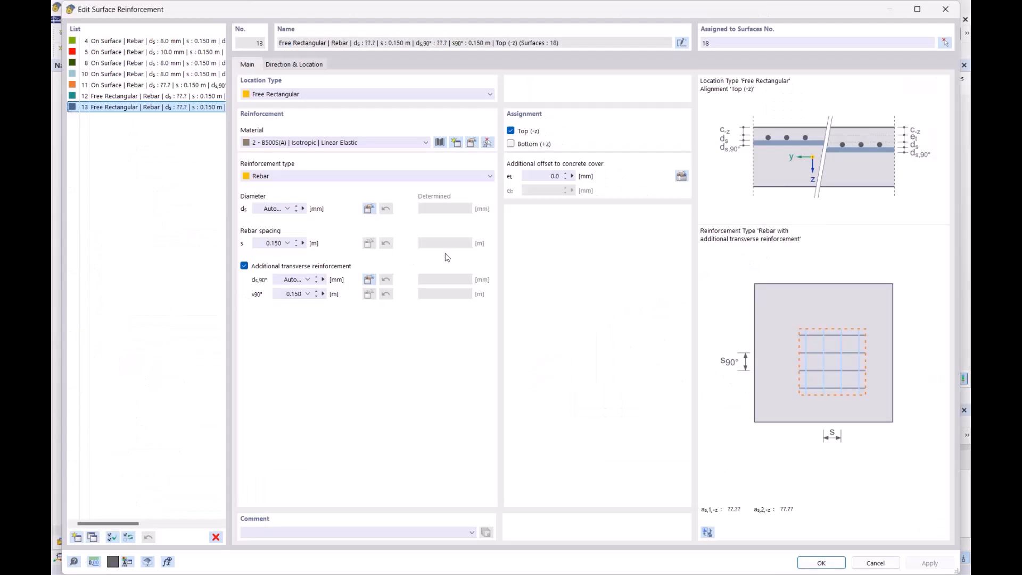
click(311, 65)
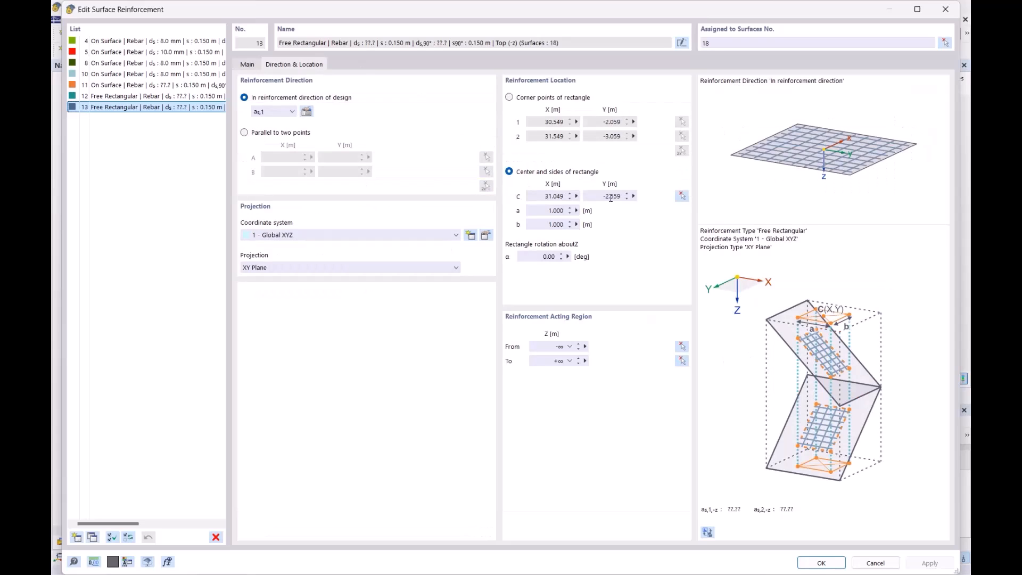
click(682, 196)
scroll(477, 237, up, 5)
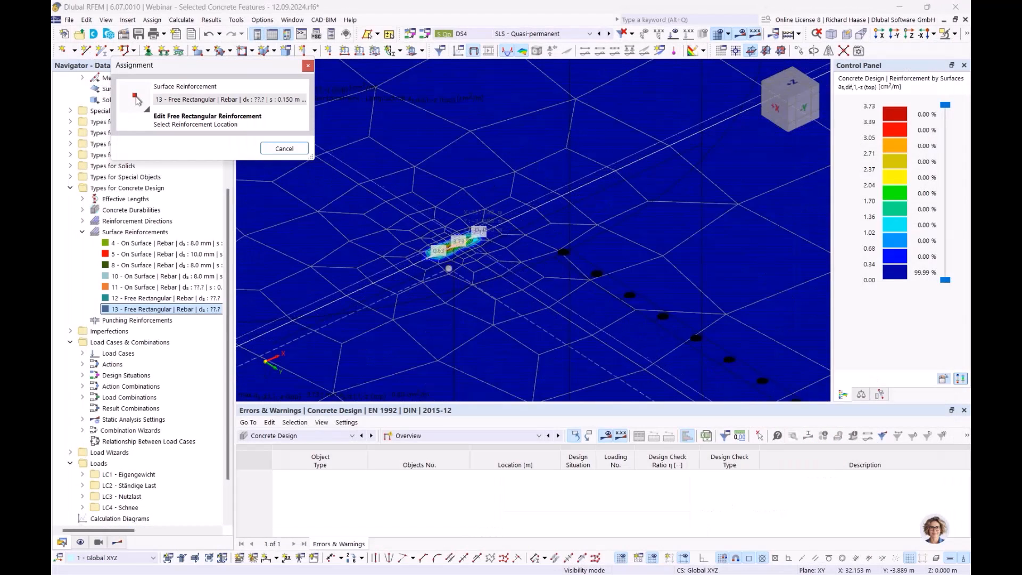
click(449, 268)
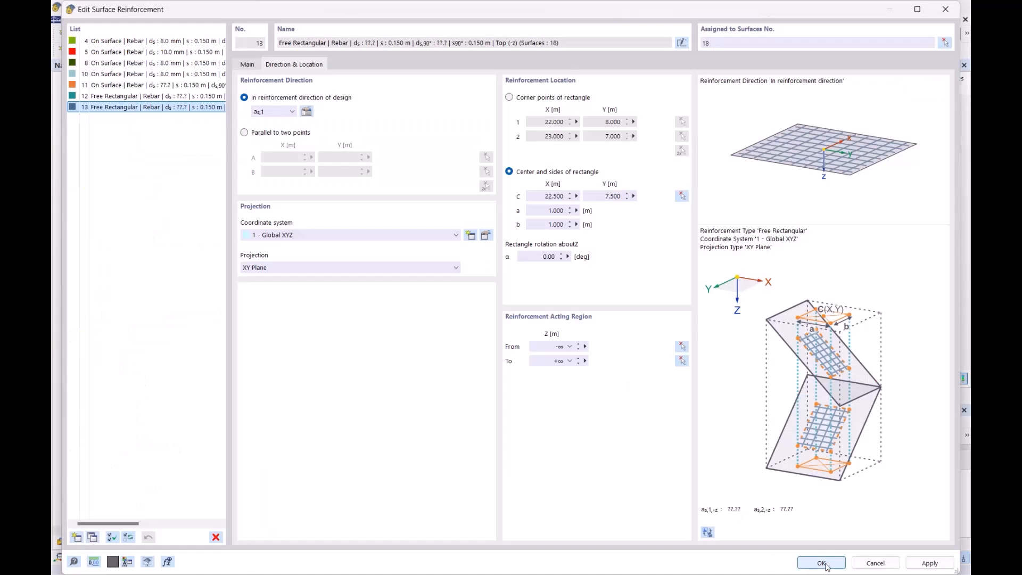
click(246, 64)
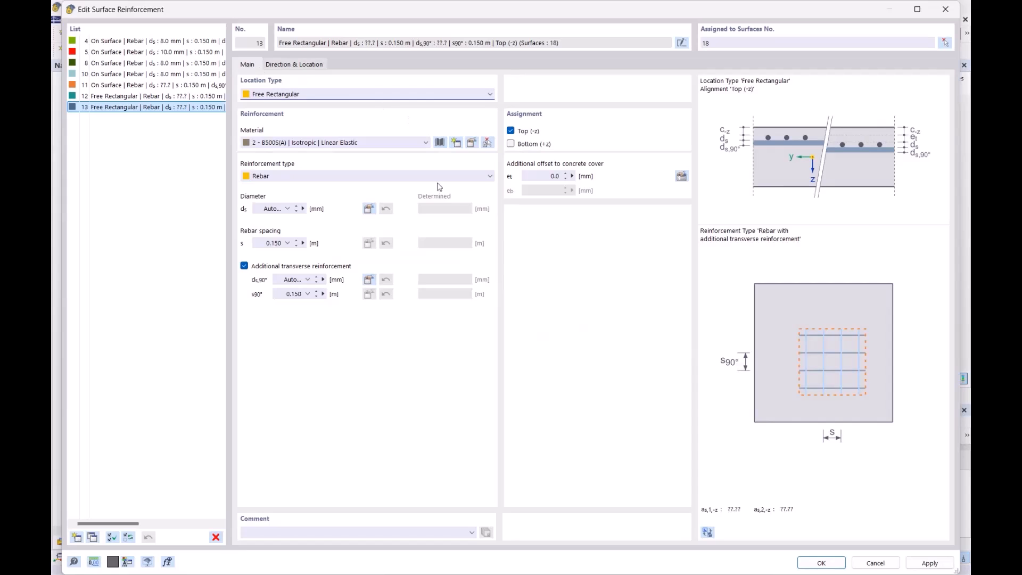
click(820, 561)
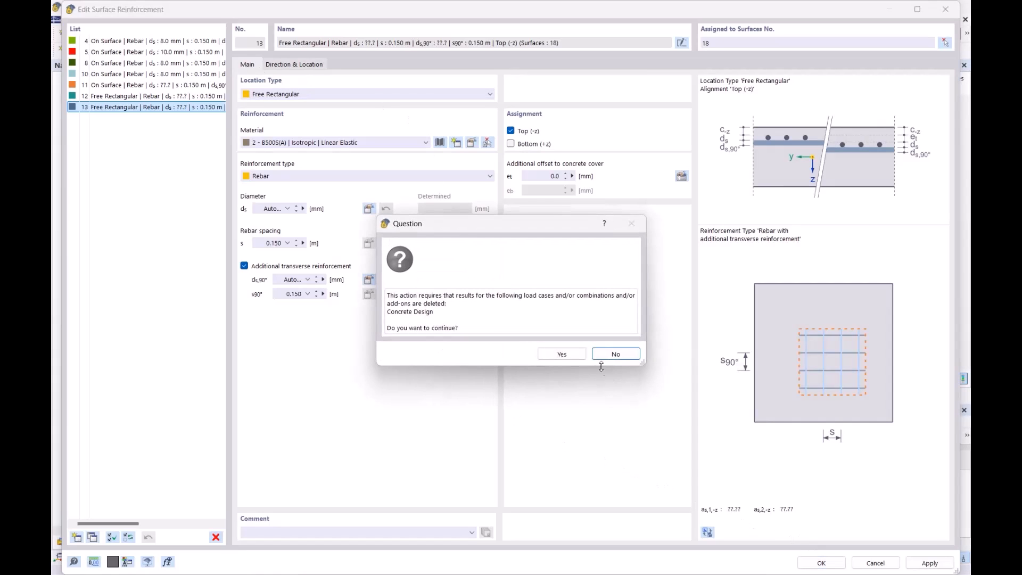
click(560, 354)
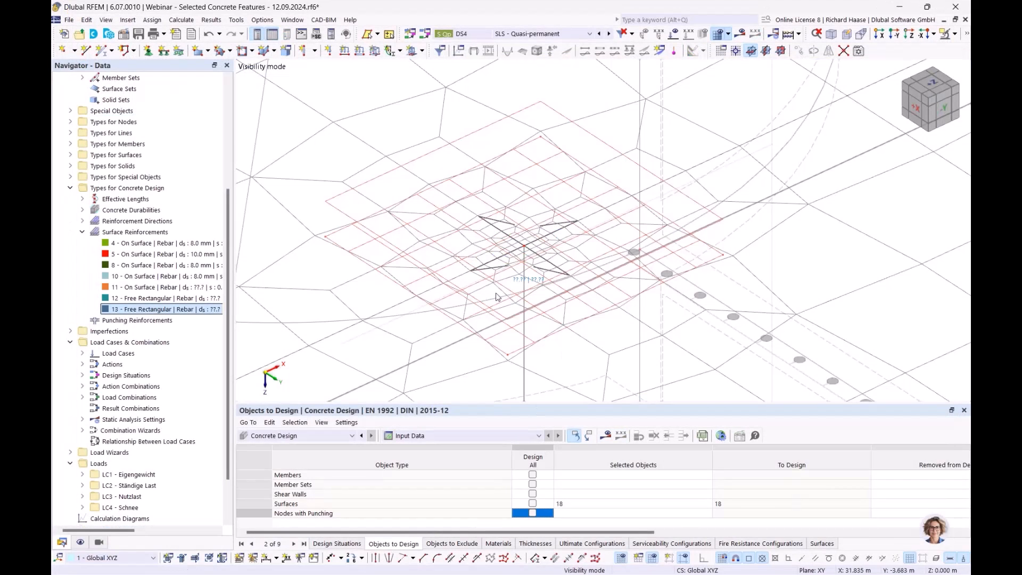
- Pick the column node at X 17.500 m, Y 7.500 m as the center of free rectangular reinforcement no. 12
scroll(498, 291, down, 6)
scroll(525, 230, down, 2)
scroll(494, 239, up, 3)
ctrl+middle_drag(494, 239, 537, 229)
scroll(472, 226, up, 3)
click(204, 301)
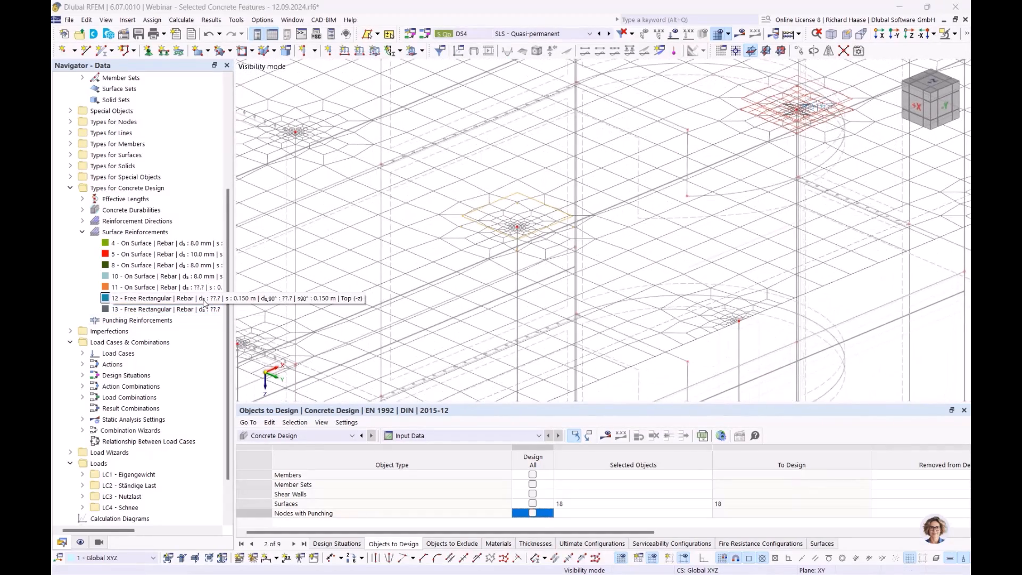
double_click(176, 300)
click(295, 64)
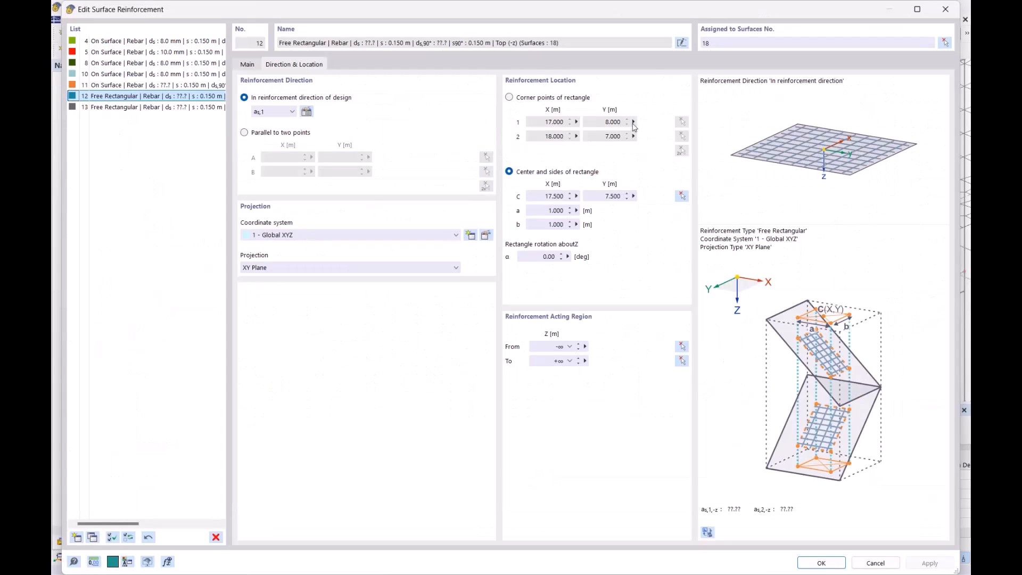
click(682, 196)
click(514, 235)
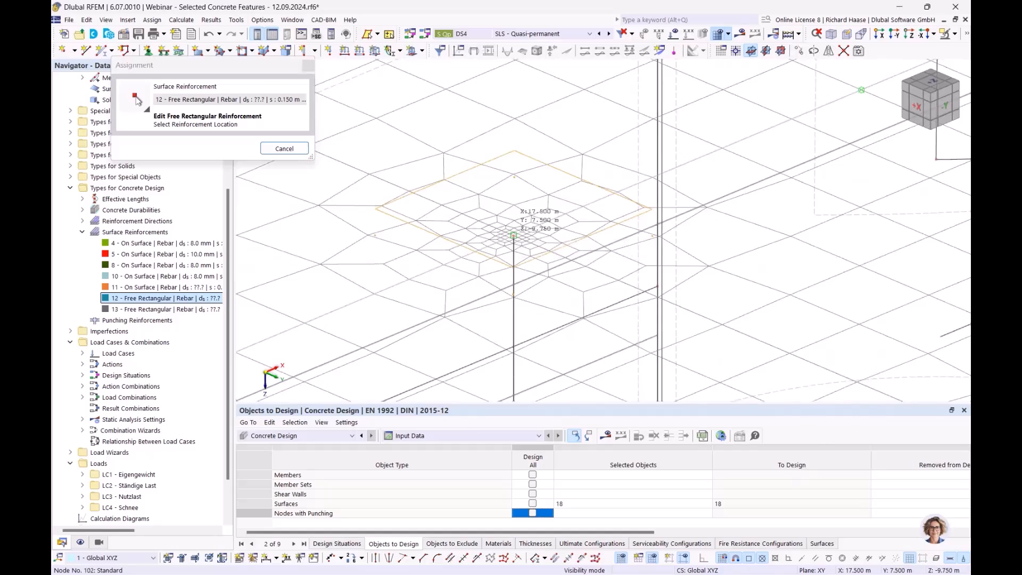
click(822, 563)
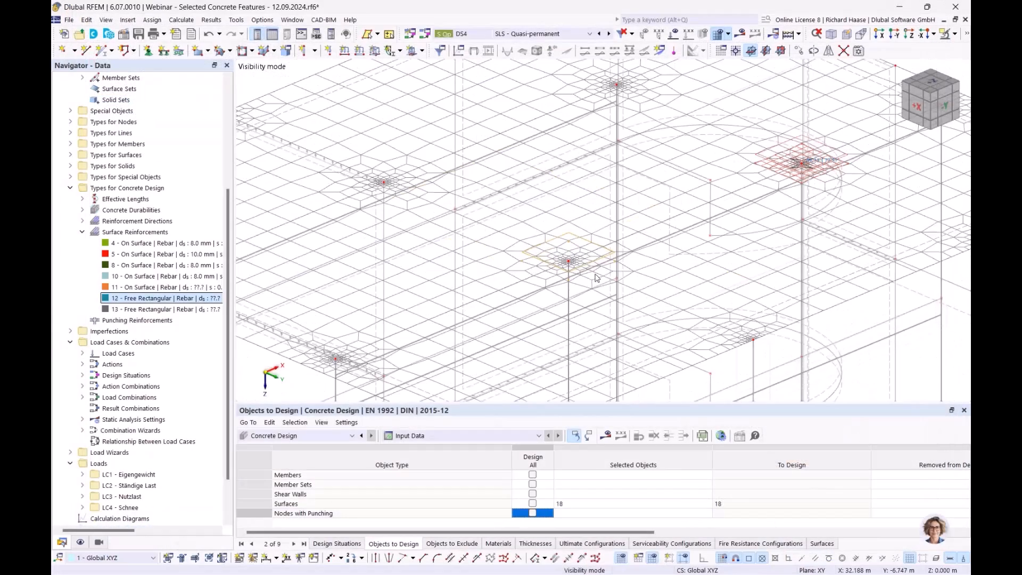
- Recalculate the concrete design and inspect the not covered top reinforcement as,dif,1,-z at reinforcements no. 12 and no. 13
ctrl+middle_drag(543, 270, 520, 263)
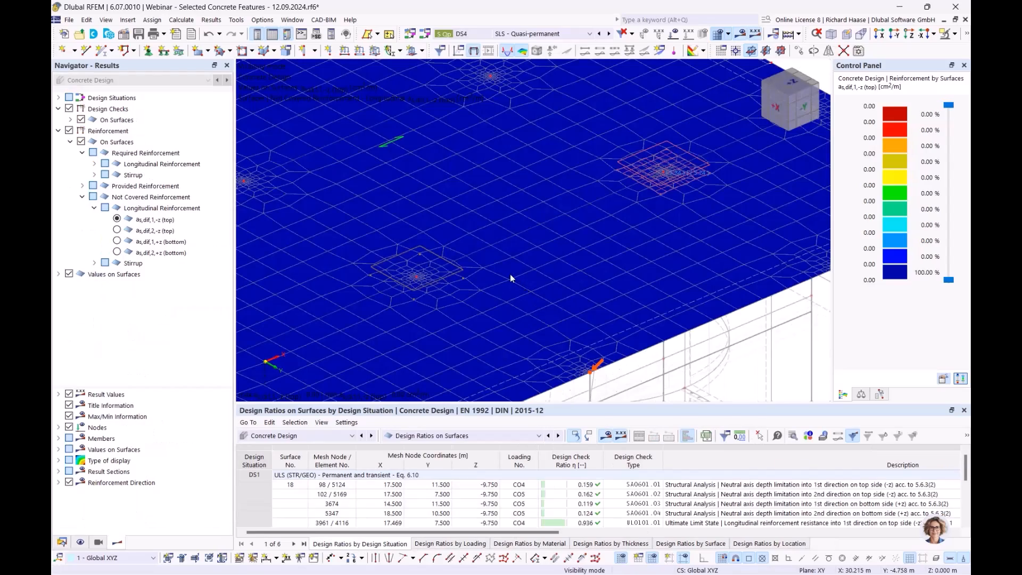
scroll(511, 274, down, 3)
ctrl+middle_drag(510, 269, 394, 283)
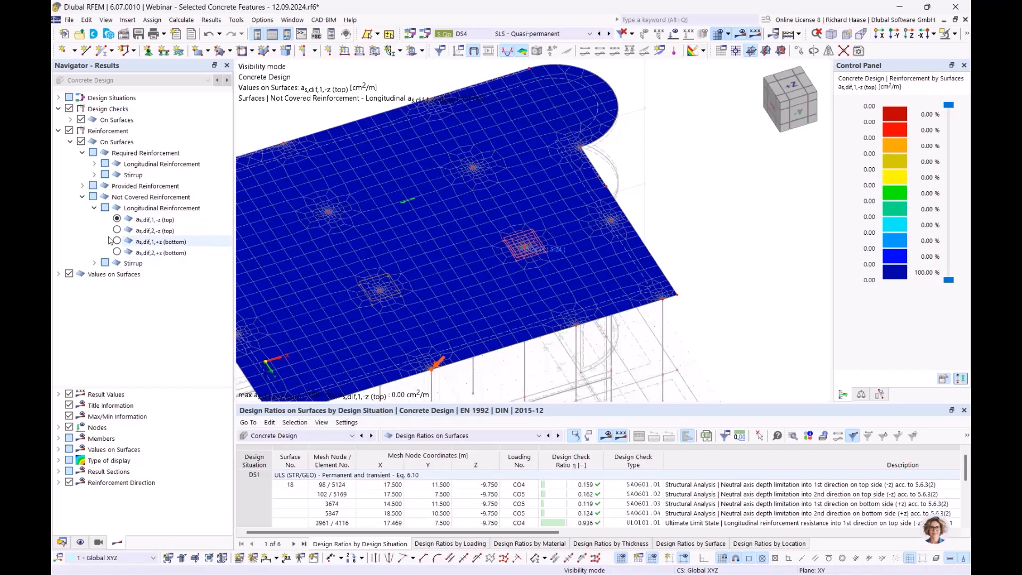
scroll(375, 239, down, 3)
middle_drag(375, 239, 469, 220)
scroll(468, 220, up, 3)
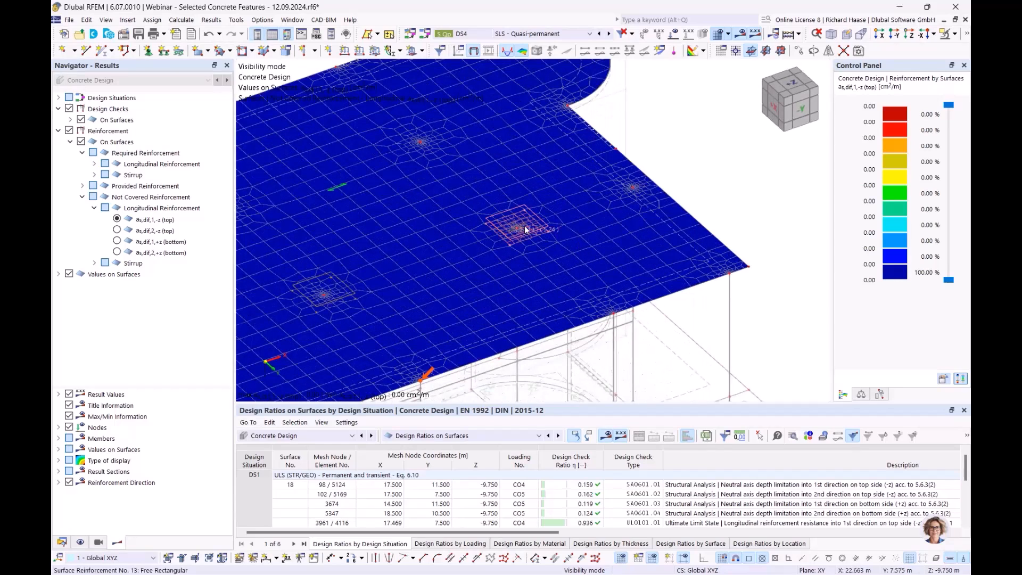
- Adopt the determined 10.0 mm diameters for the main and transverse rebars of free rectangular reinforcement no. 13
double_click(525, 230)
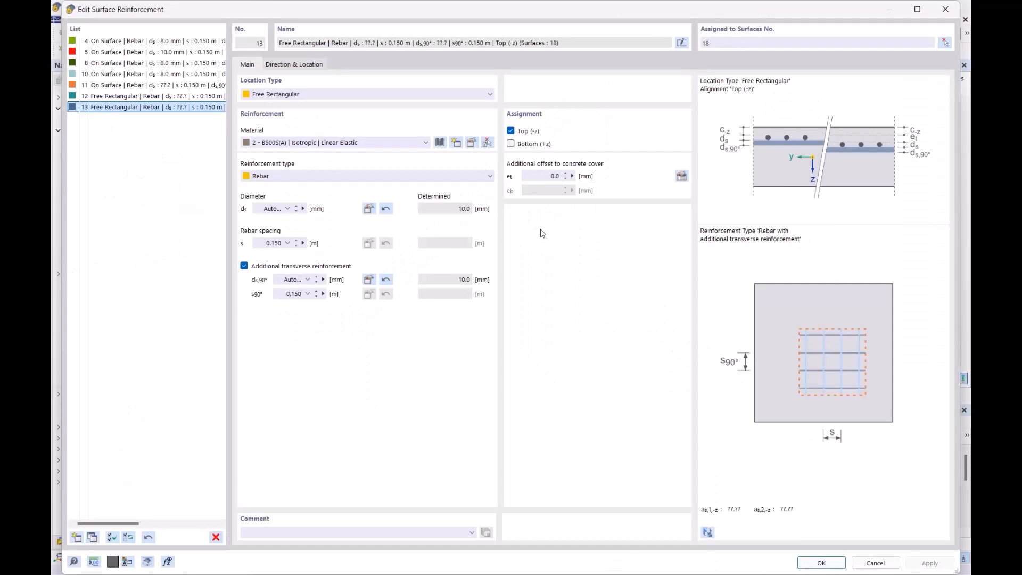
double_click(465, 210)
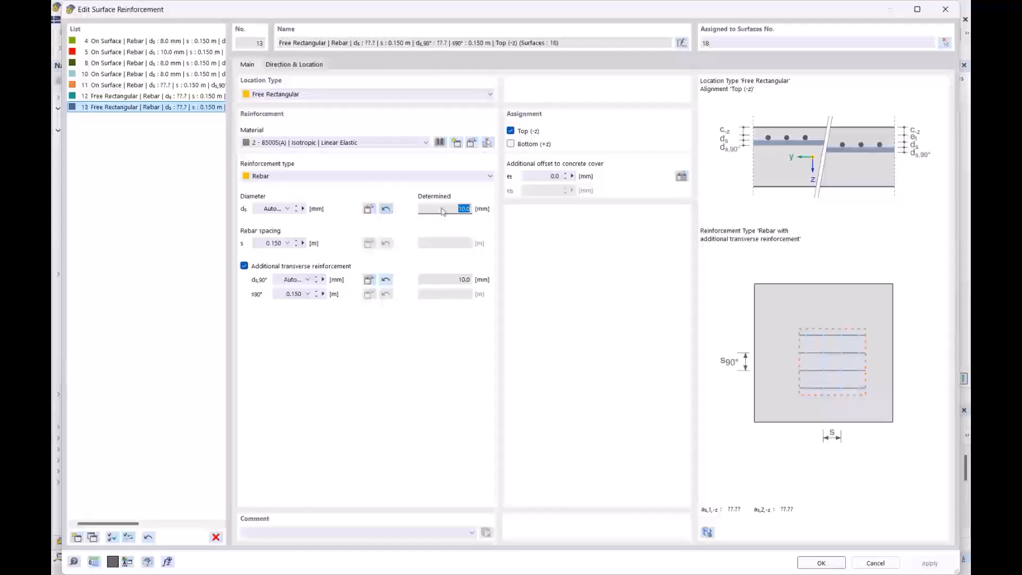
click(386, 208)
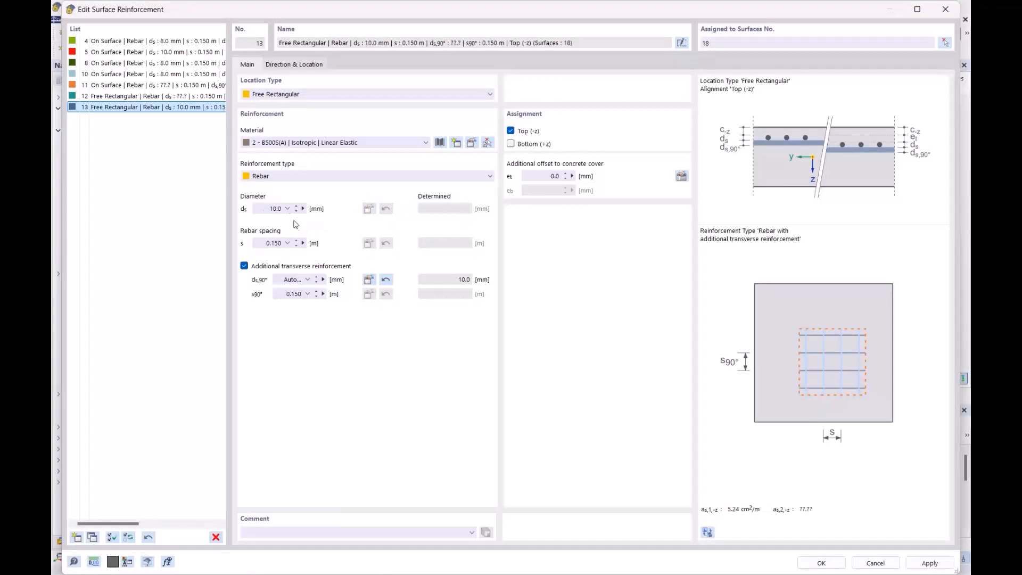
click(386, 280)
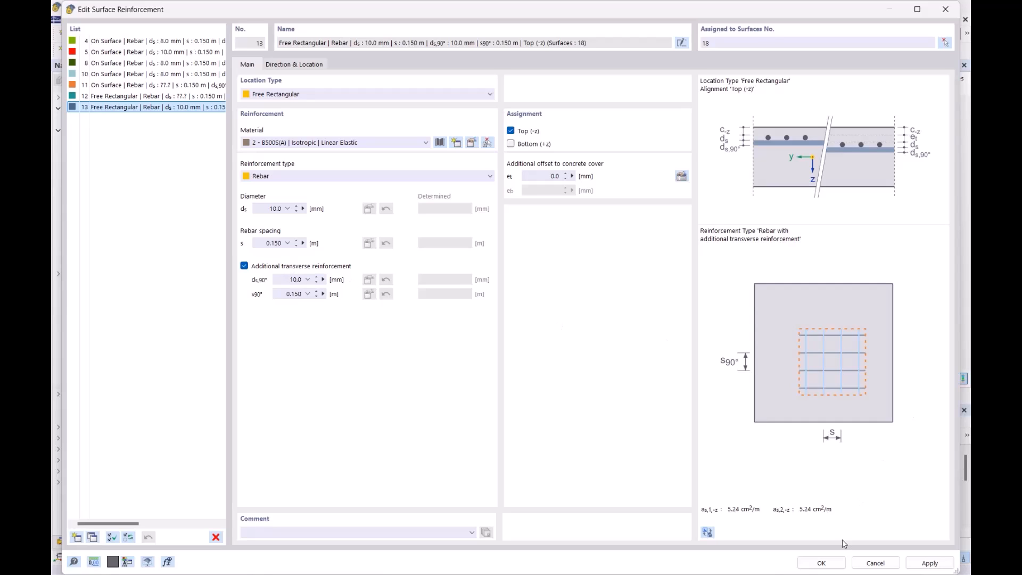
click(820, 564)
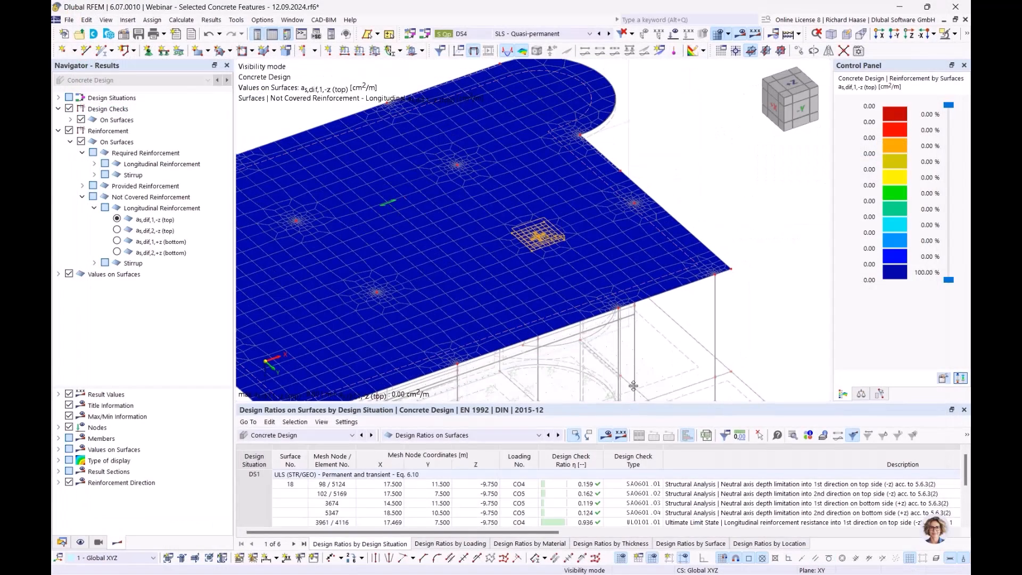
- Enlarge the results table and examine the design ratios of roof slab surface 18 by design situation
drag(631, 406, 639, 333)
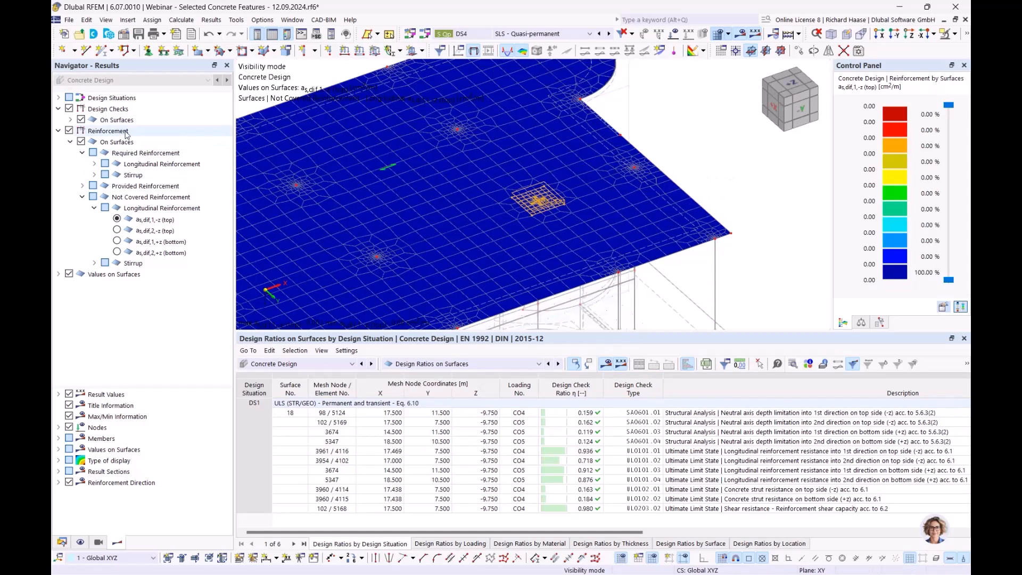
click(166, 199)
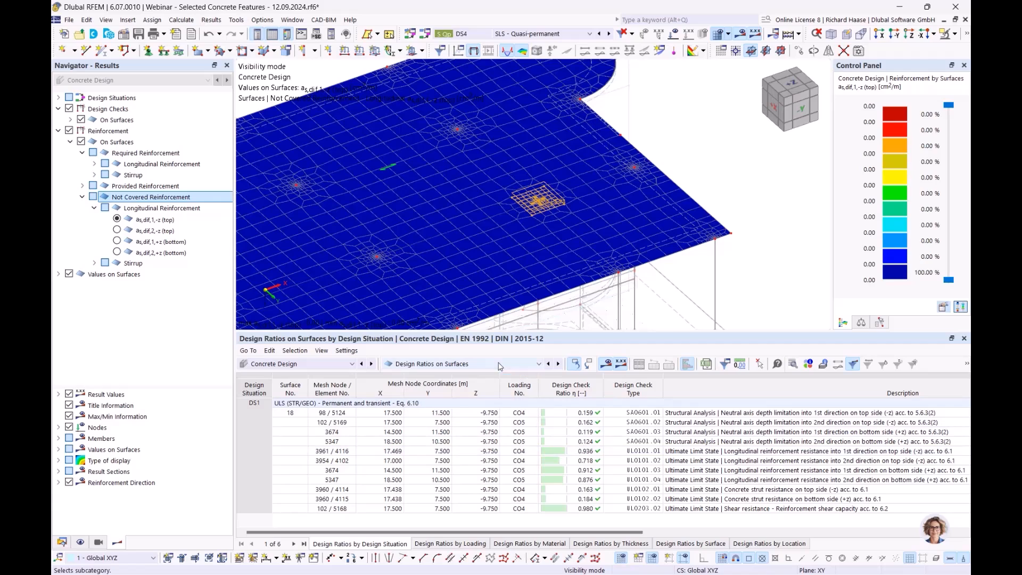
click(469, 365)
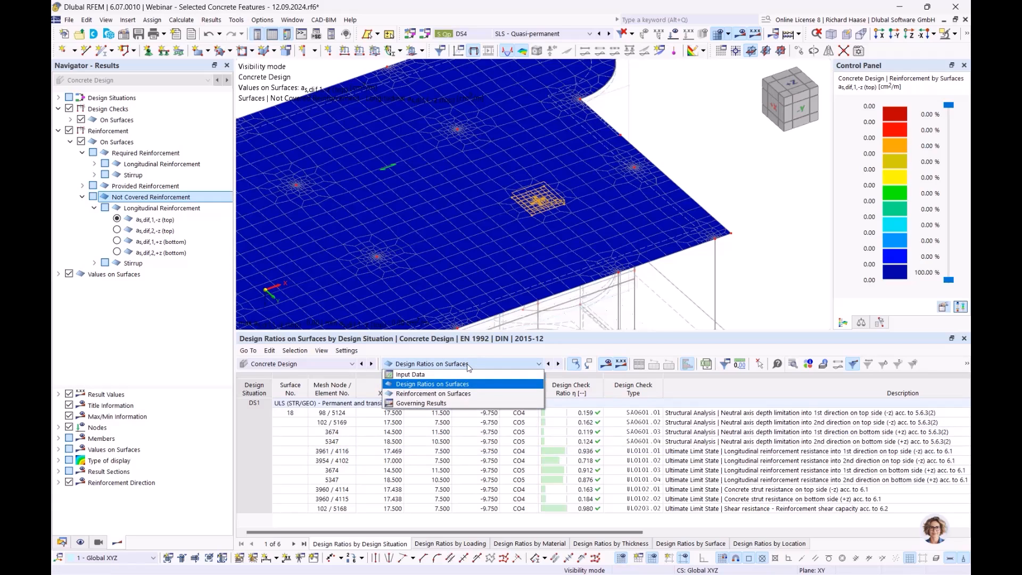
click(444, 375)
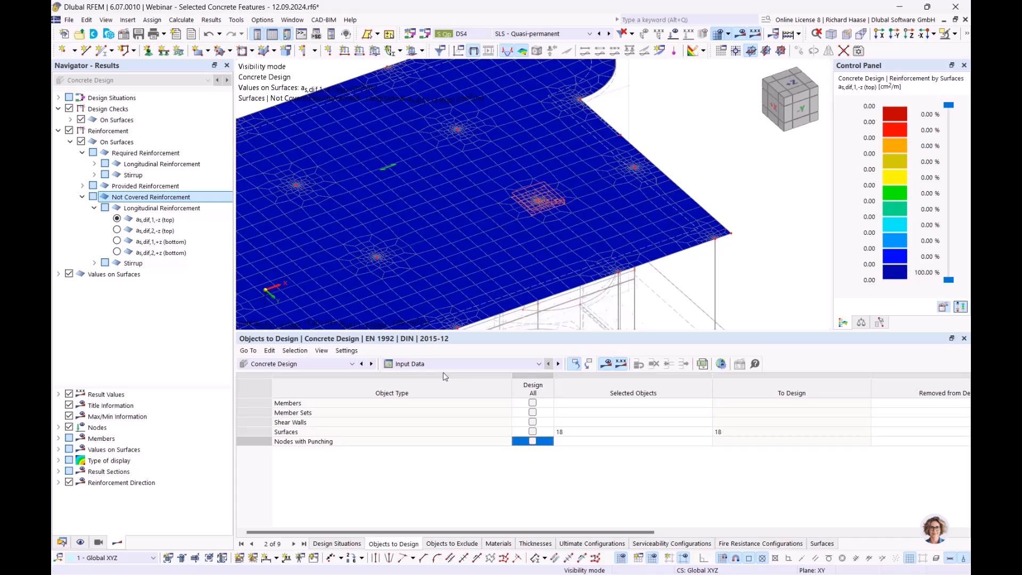
click(440, 365)
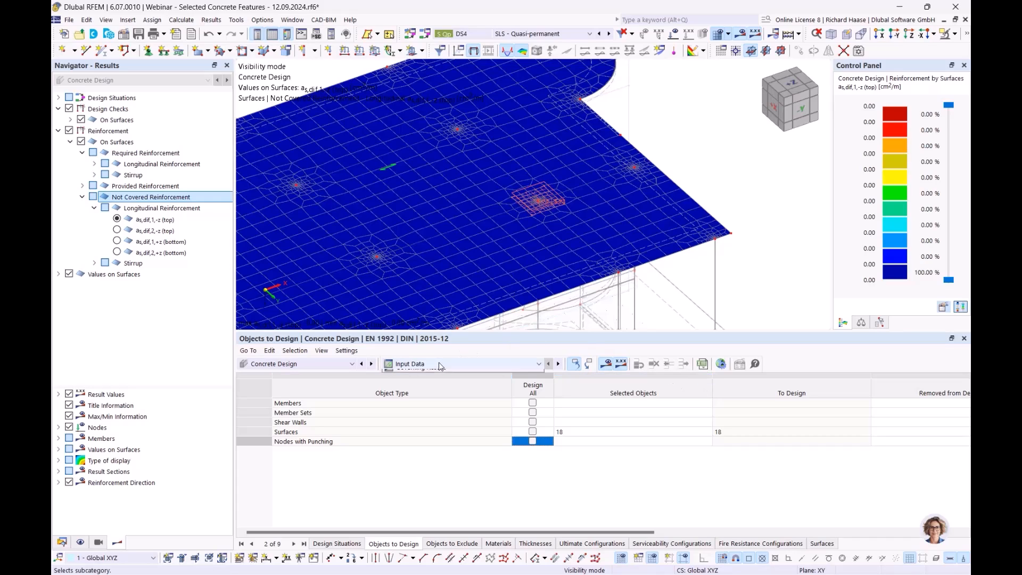
click(420, 384)
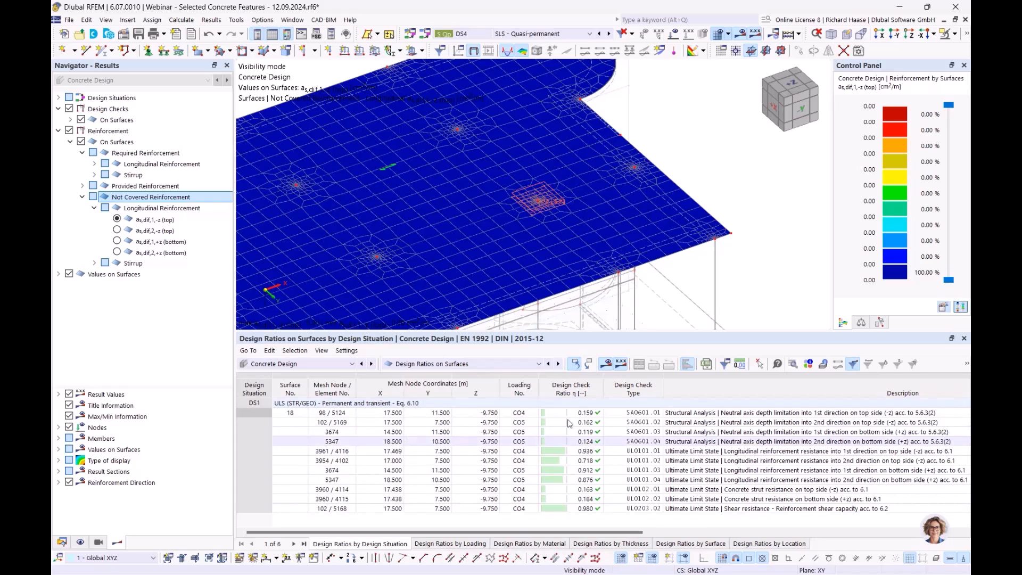
- Review the reinforcement detailing rules and fire resistance options in the Concrete Design global settings, keeping fire resistance enabled
click(467, 363)
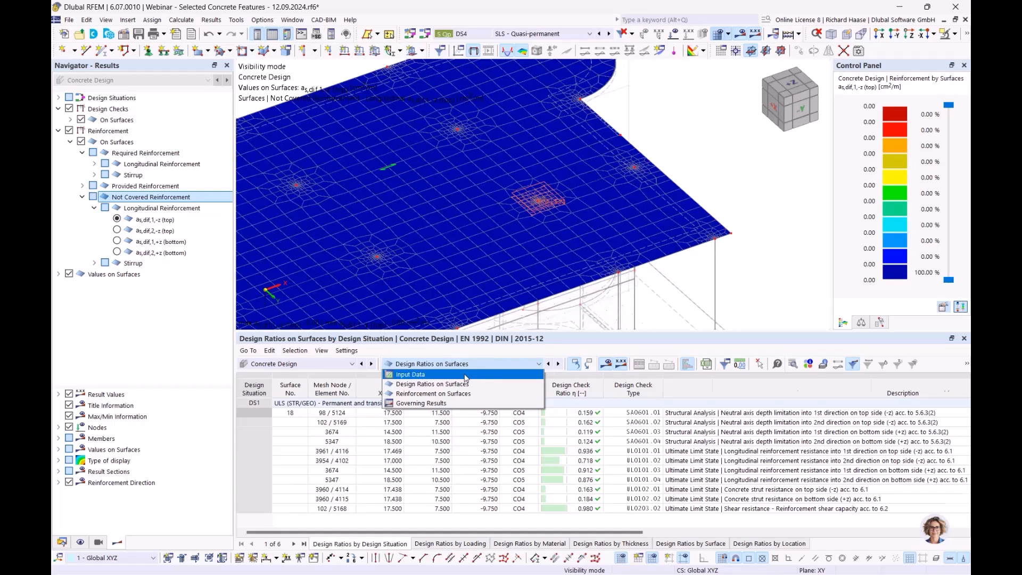
click(465, 375)
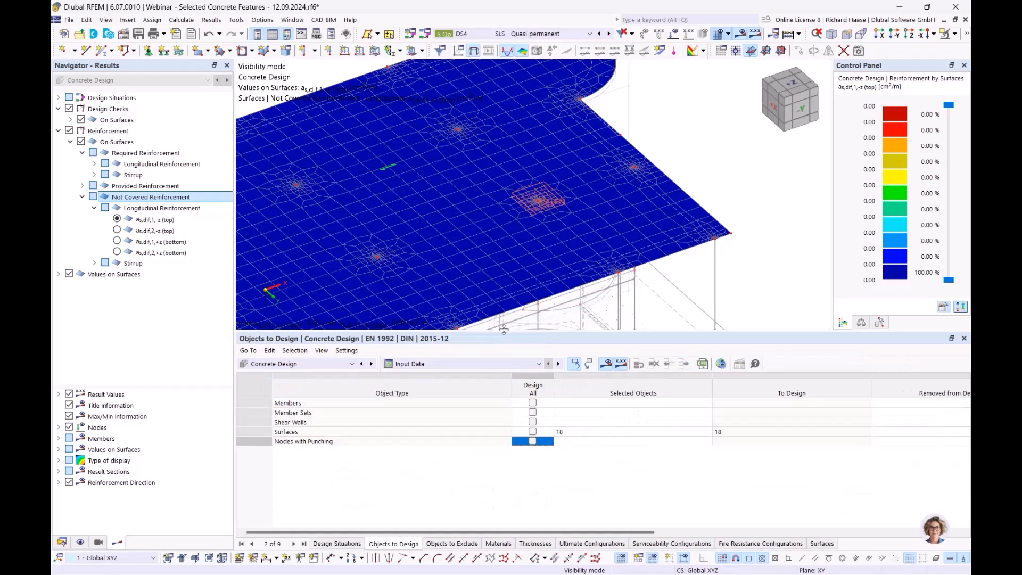
click(720, 364)
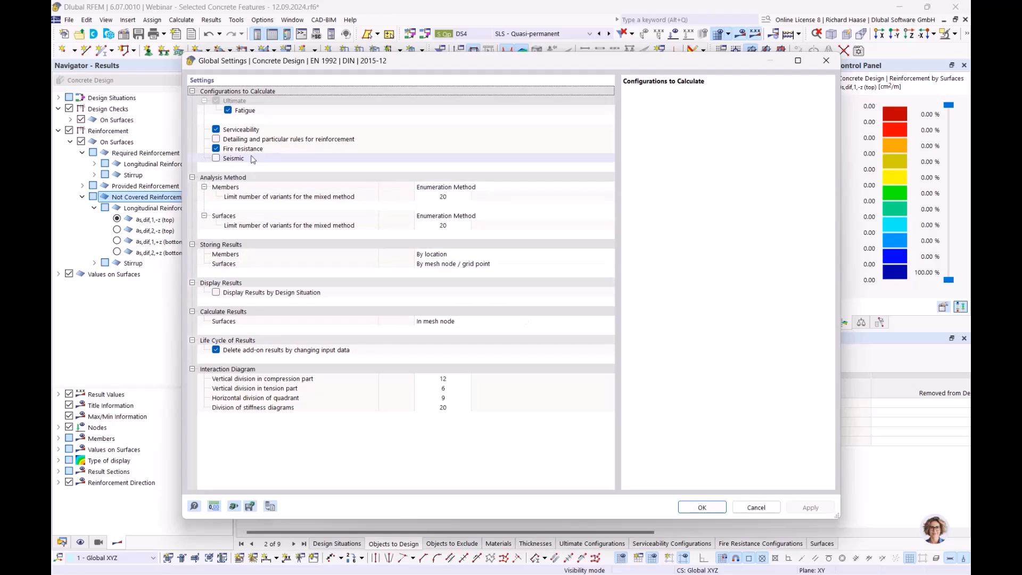
click(255, 139)
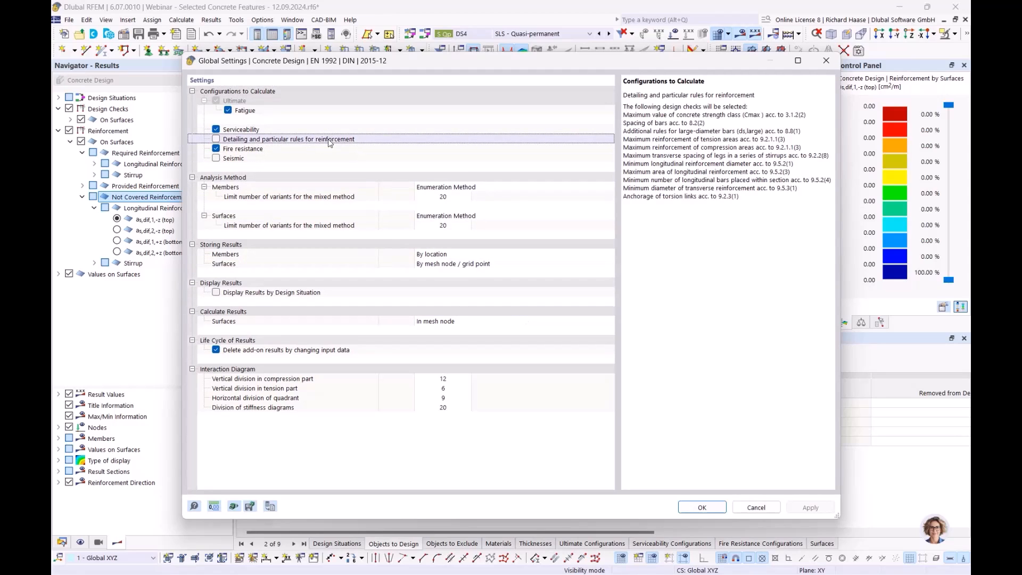
drag(644, 131, 732, 198)
click(734, 198)
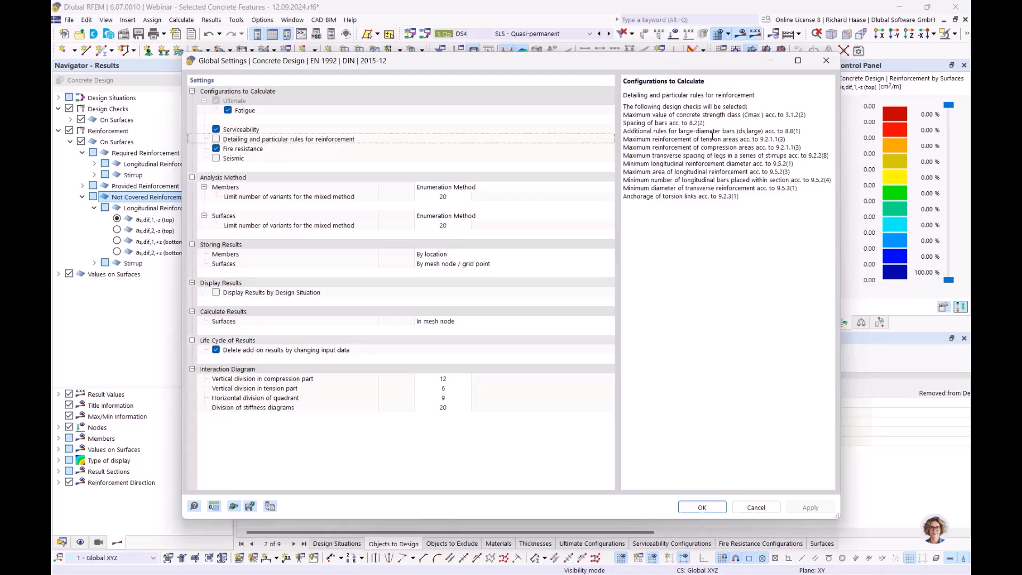
click(306, 152)
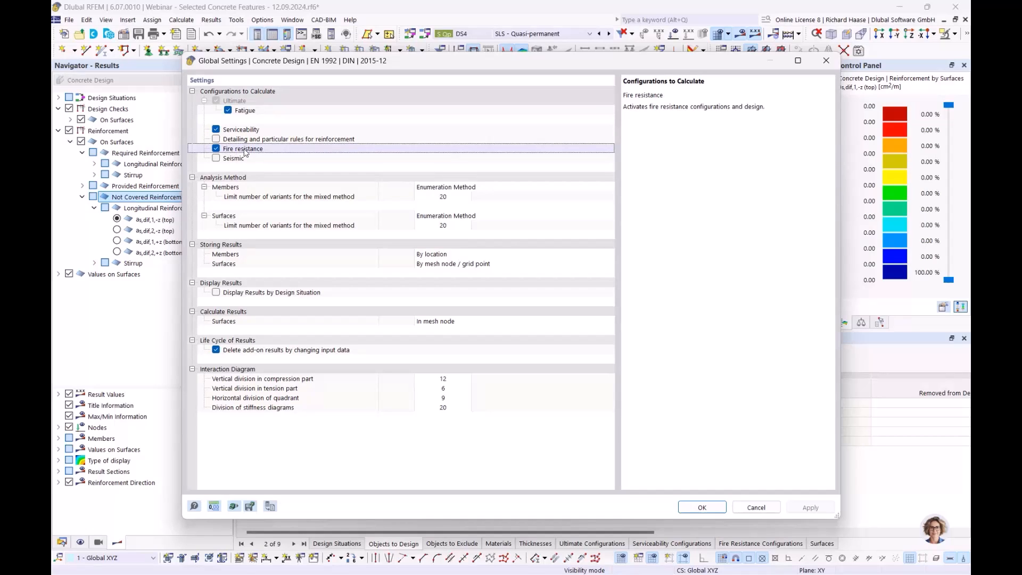
click(216, 149)
click(216, 150)
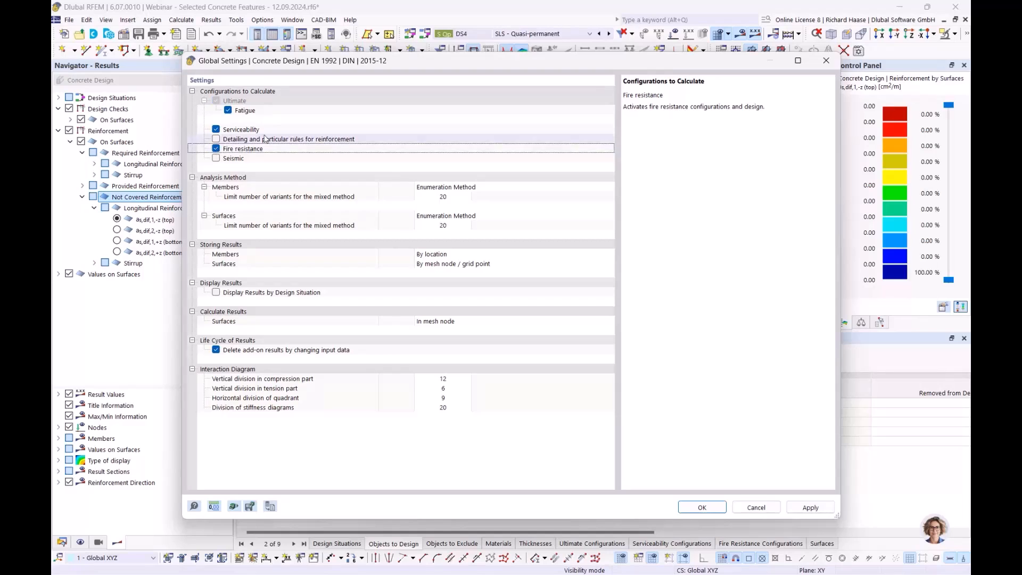
click(703, 508)
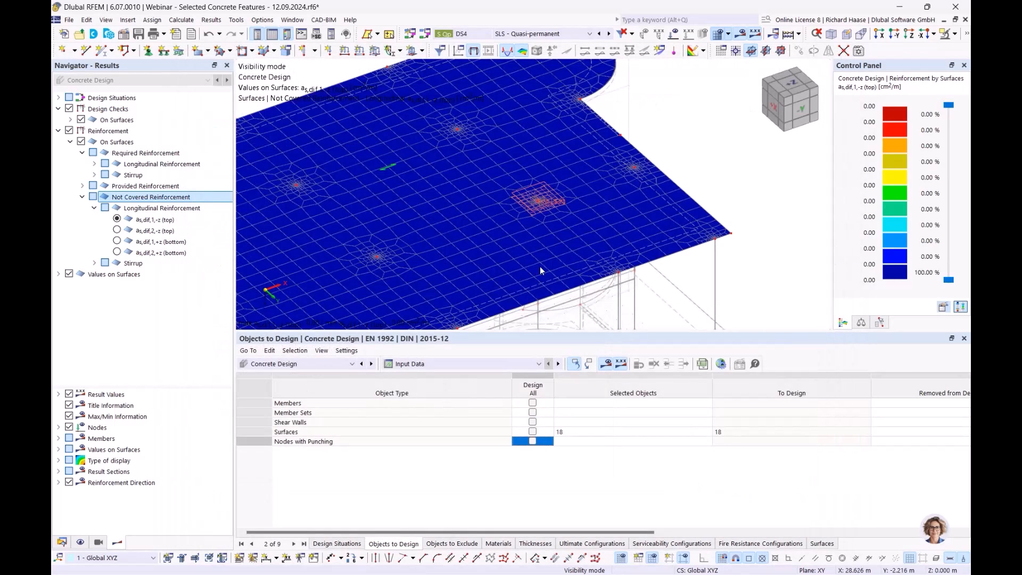
- Remove surface 18 from the objects to design and accept deleting the Concrete Design results
click(605, 430)
key(Delete)
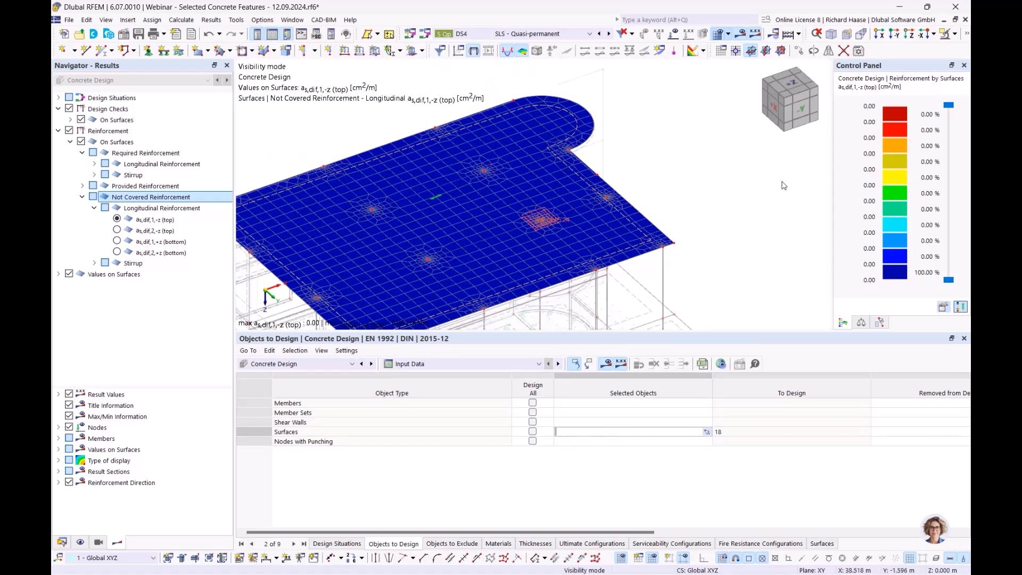
click(782, 184)
click(561, 354)
scroll(801, 172, down, 3)
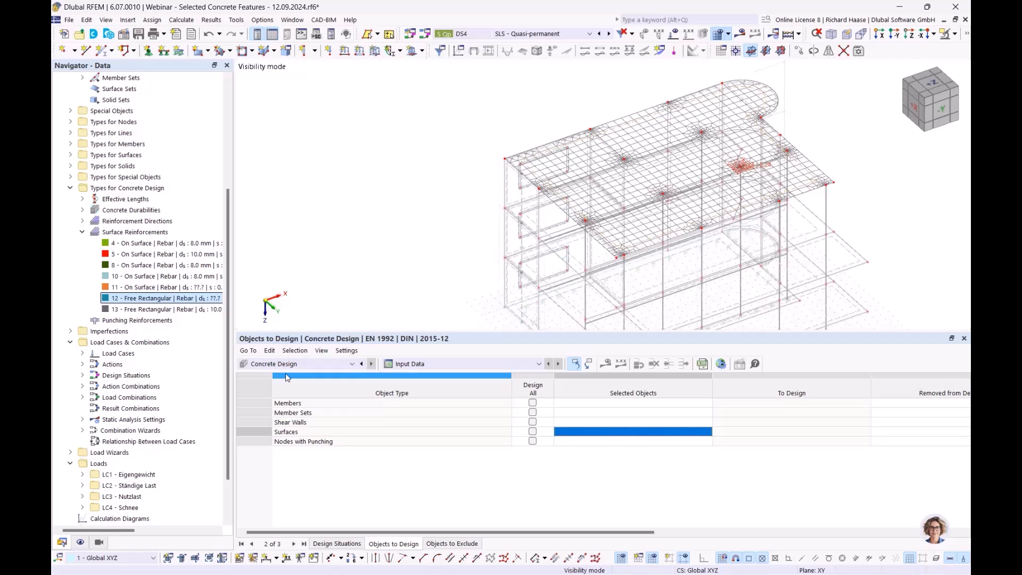
- Switch to the PowerPoint presentation, start the slide show from the current slide and advance to the fire resistance design slide
key(alt+Tab)
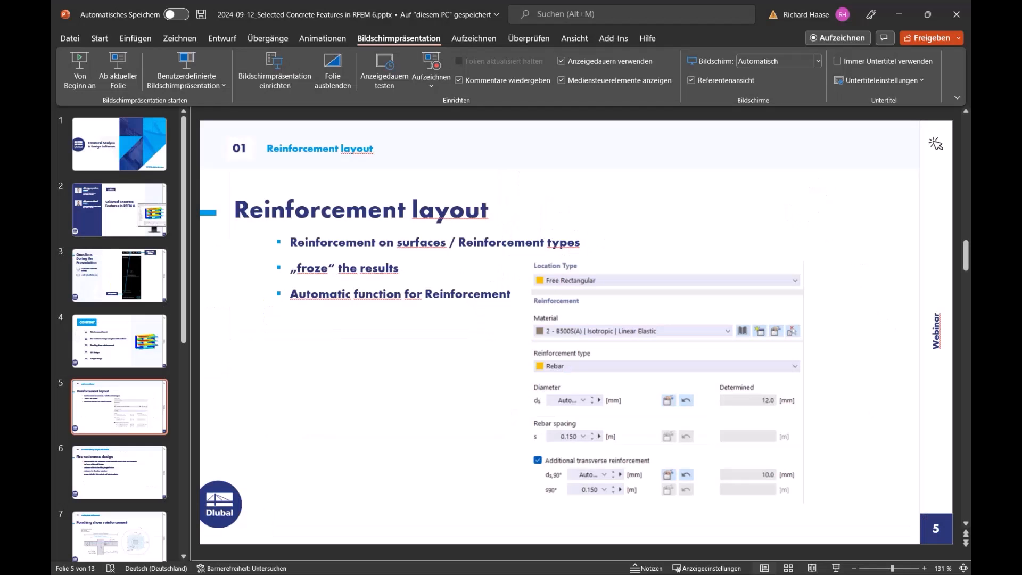
click(118, 69)
click(514, 268)
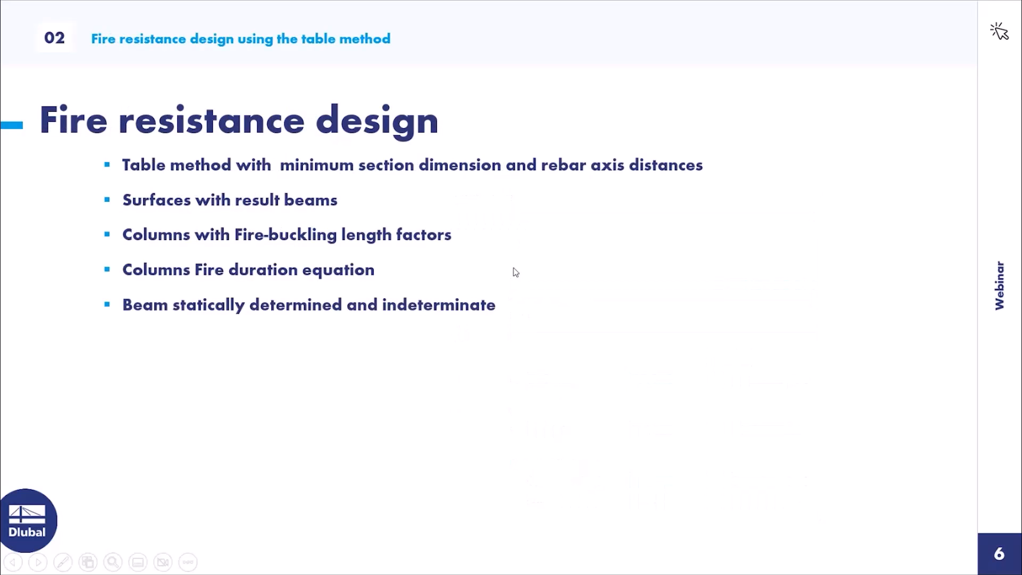
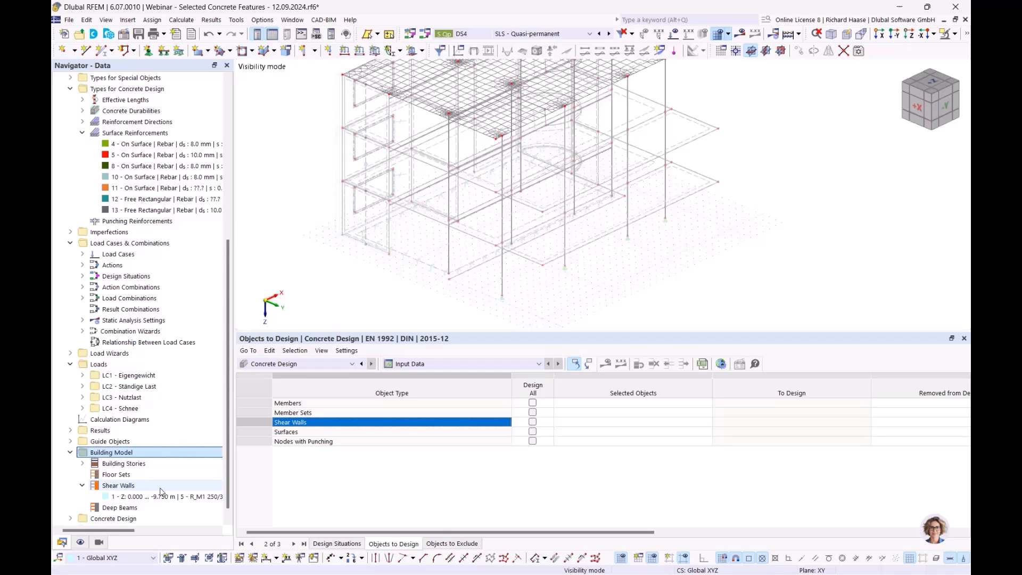
- Open shear wall 1 in the Building Model, examine its segments and section against the model, and close its settings
click(152, 496)
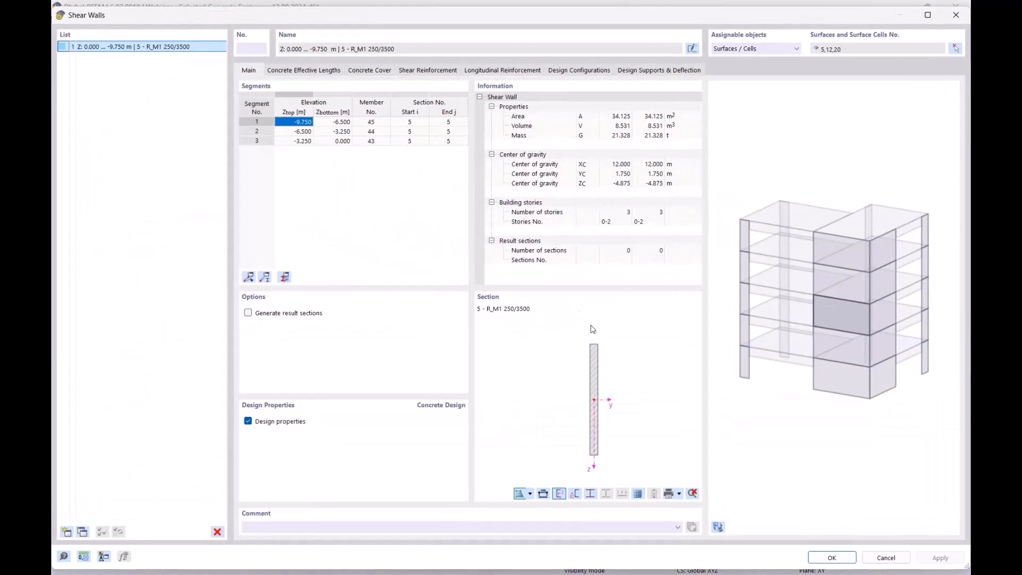
drag(464, 17, 399, 299)
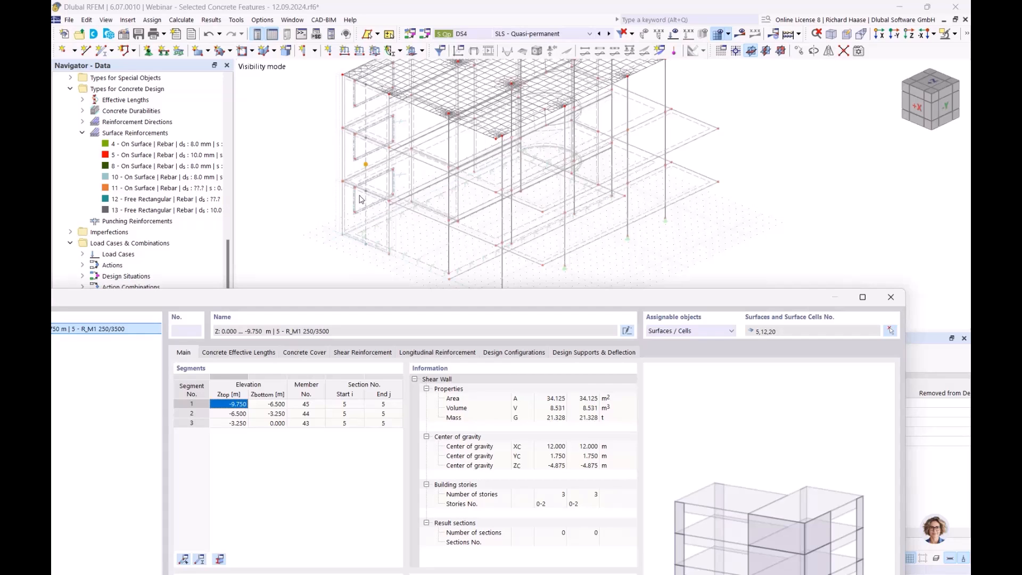
drag(384, 298, 444, 107)
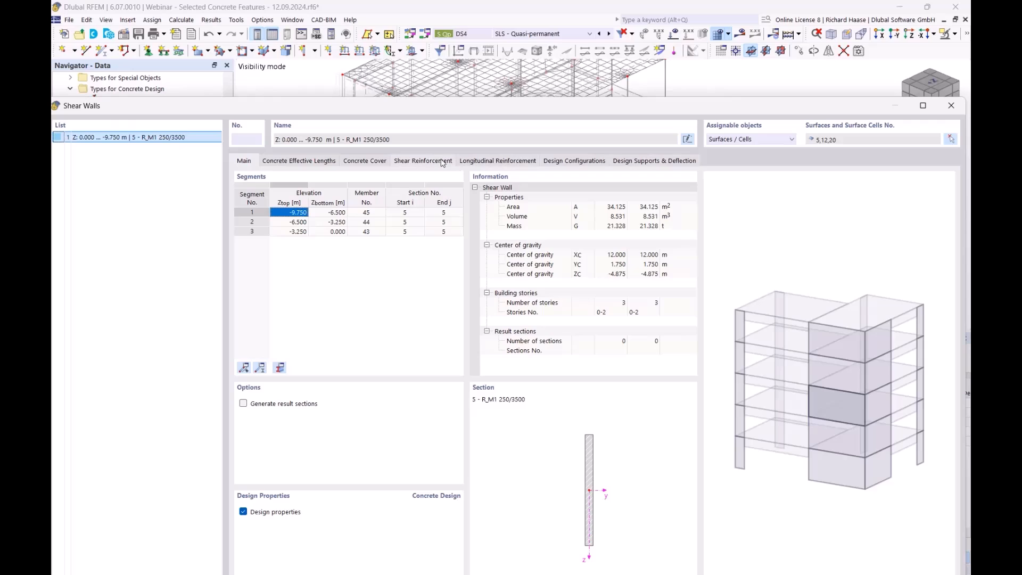
click(951, 106)
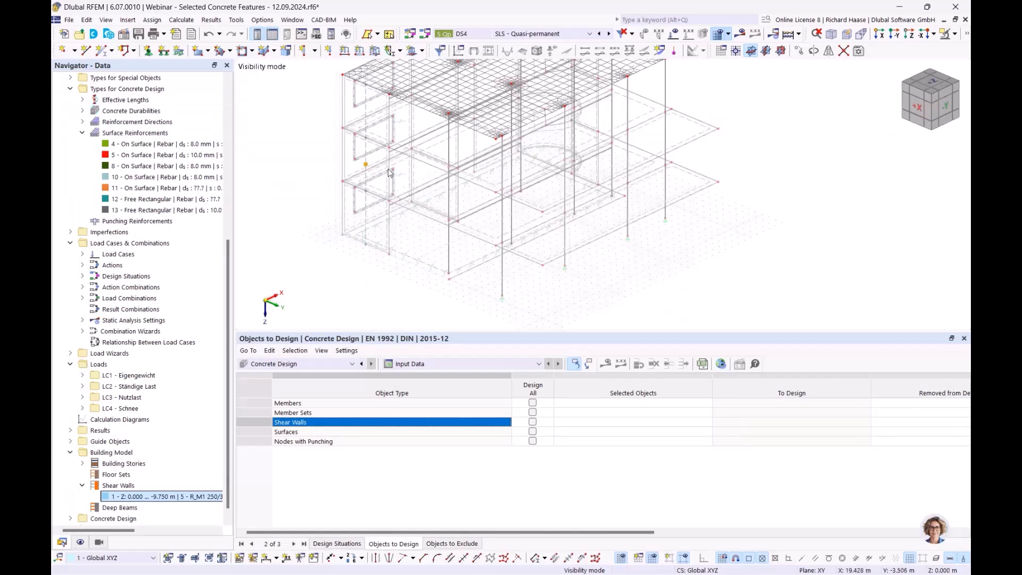
- Cancel the visibility mode to show the whole model and assign shear wall 1 to the objects to design
click(569, 422)
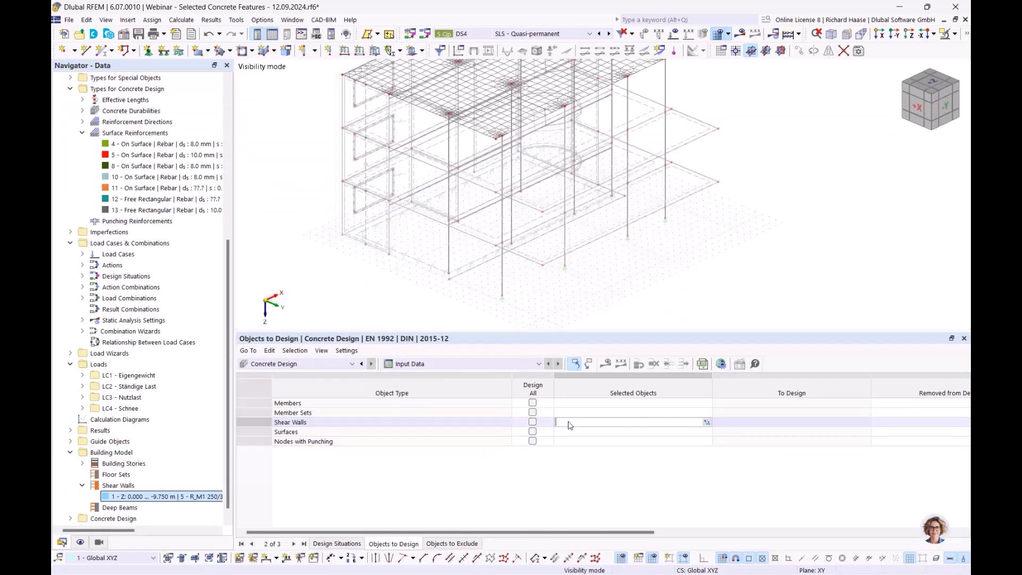
click(706, 422)
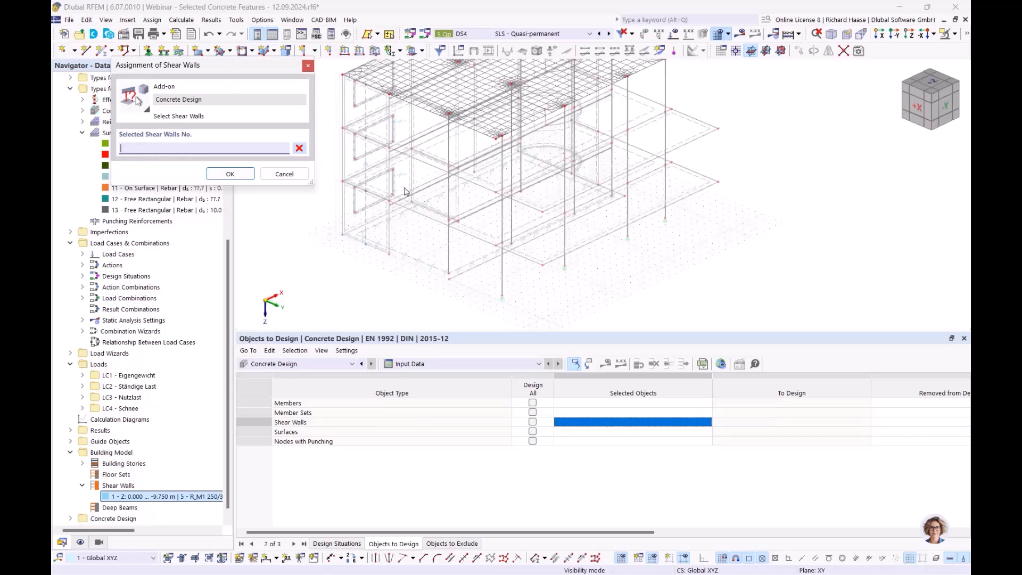
click(366, 168)
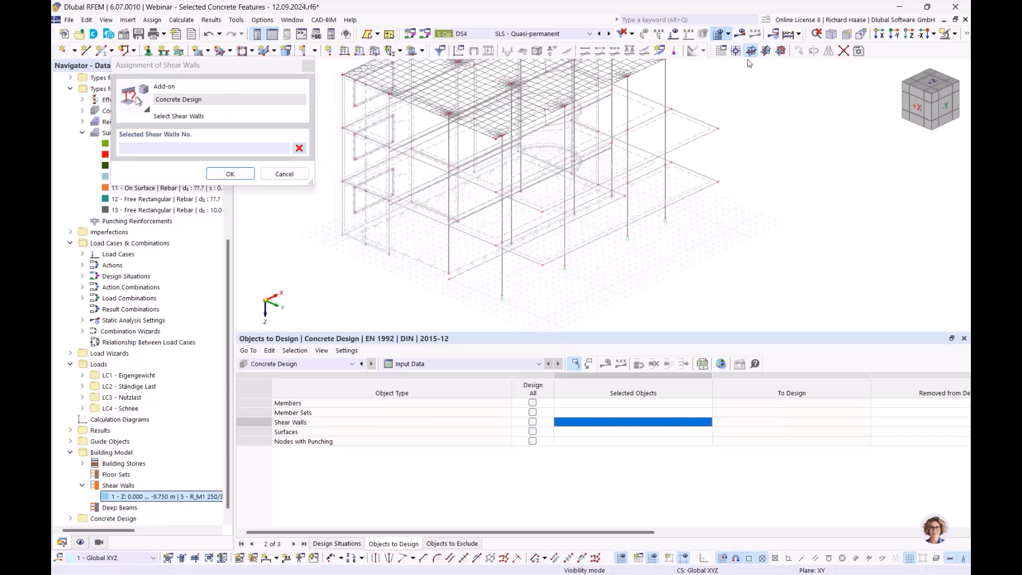
click(956, 34)
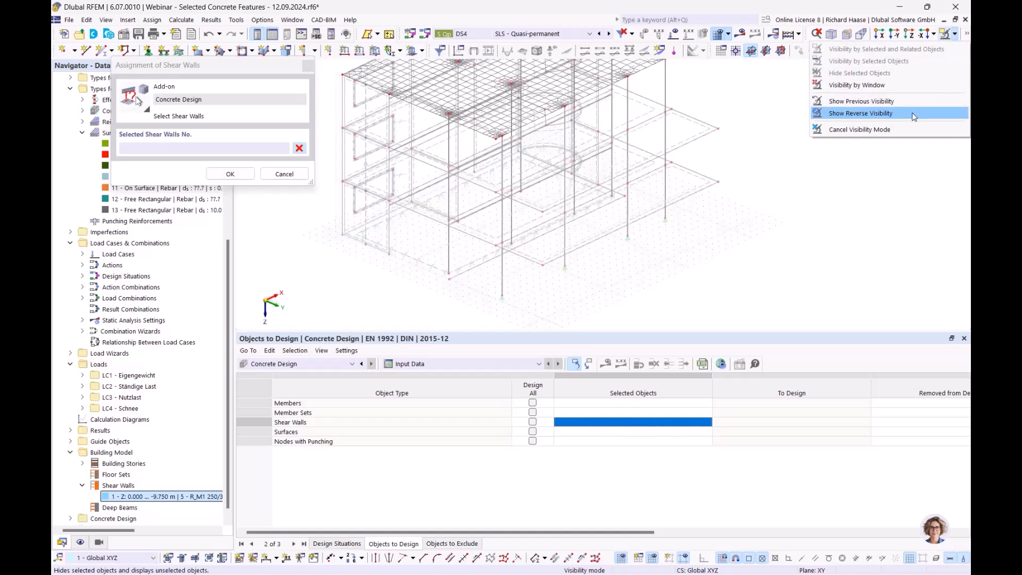
click(903, 130)
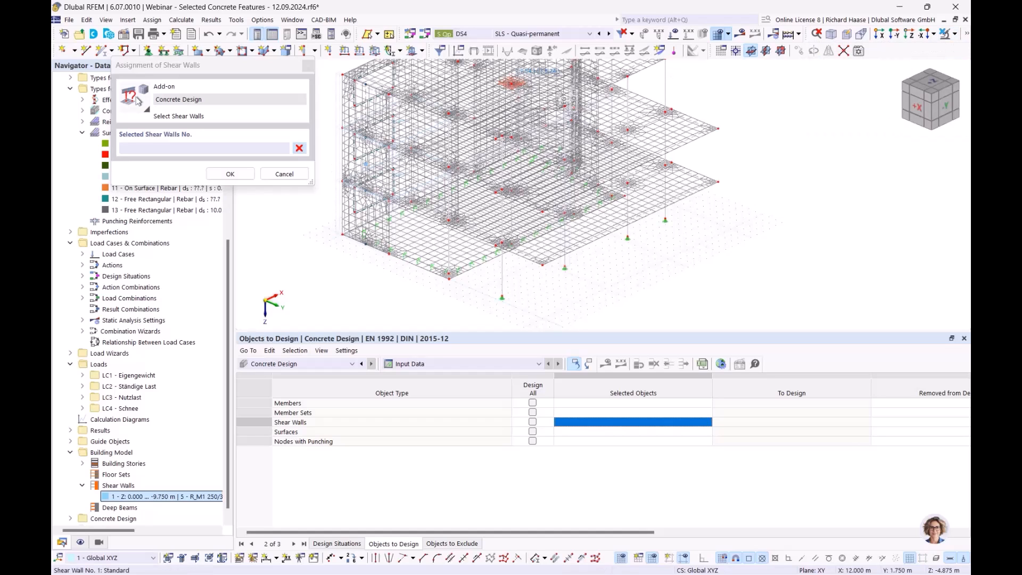
click(235, 176)
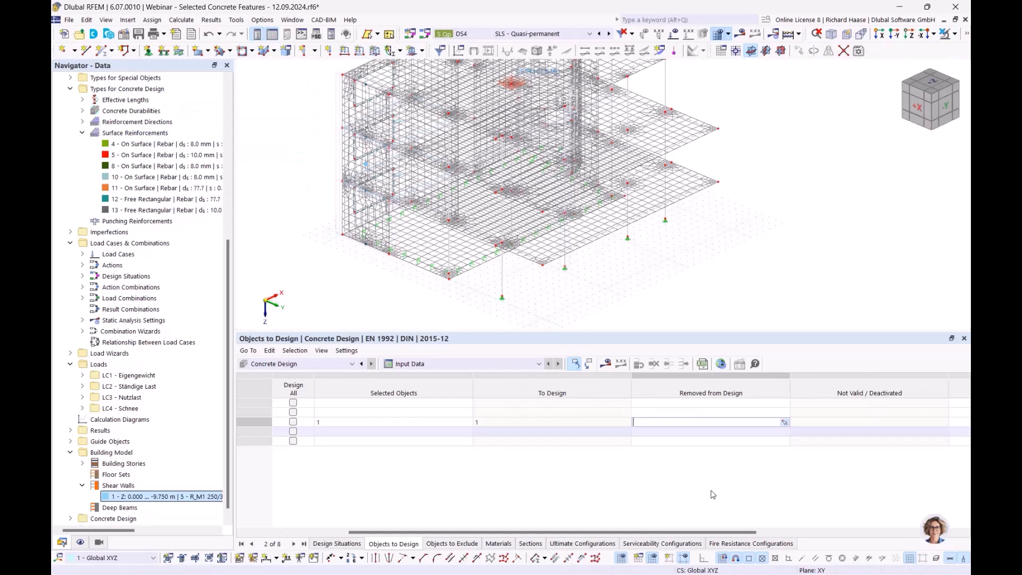
- Assign member sets 1 and 2 to the Concrete Design objects to design, picking the ground-supported column for set 2
drag(403, 533, 280, 535)
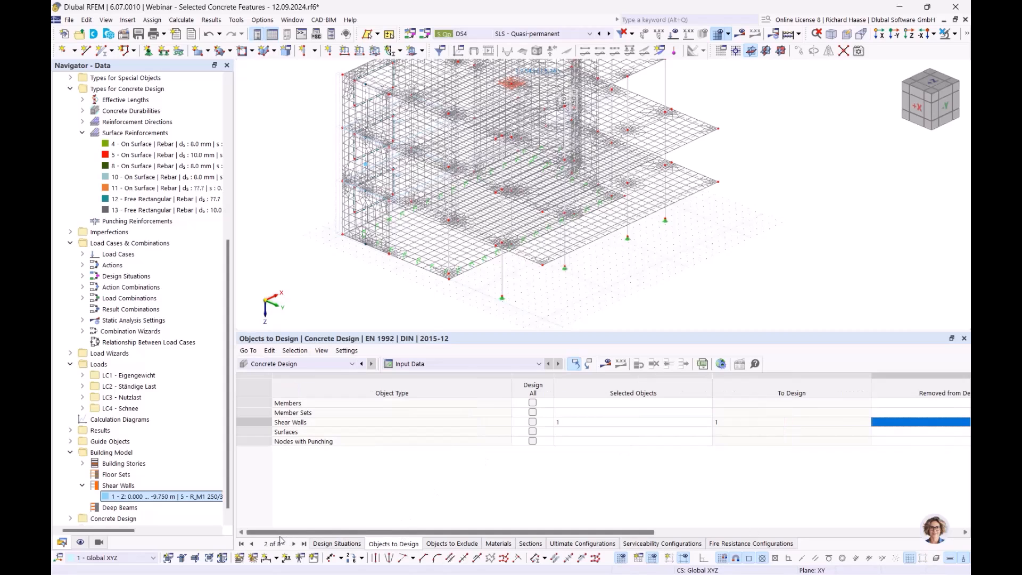
click(587, 415)
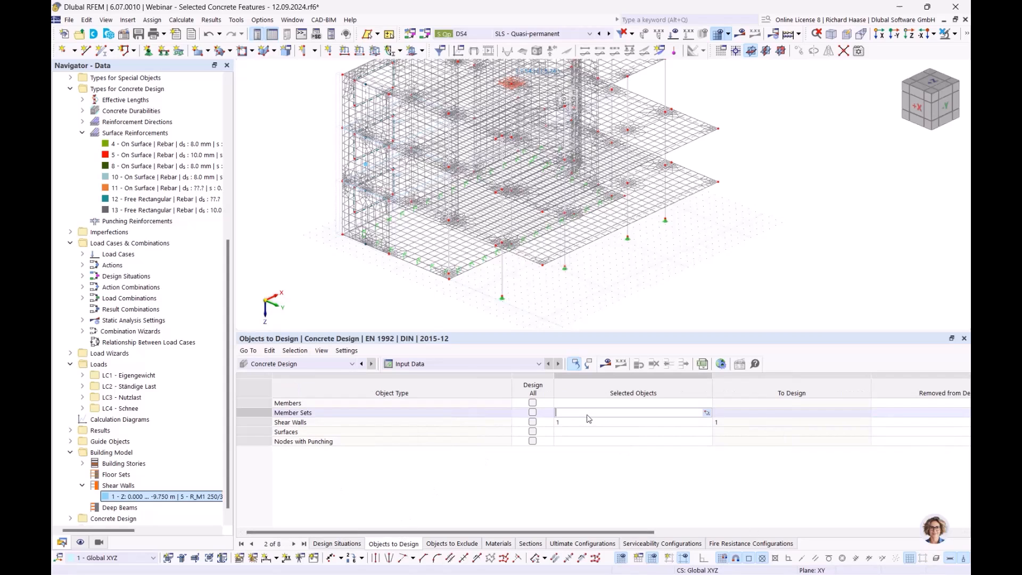
click(708, 413)
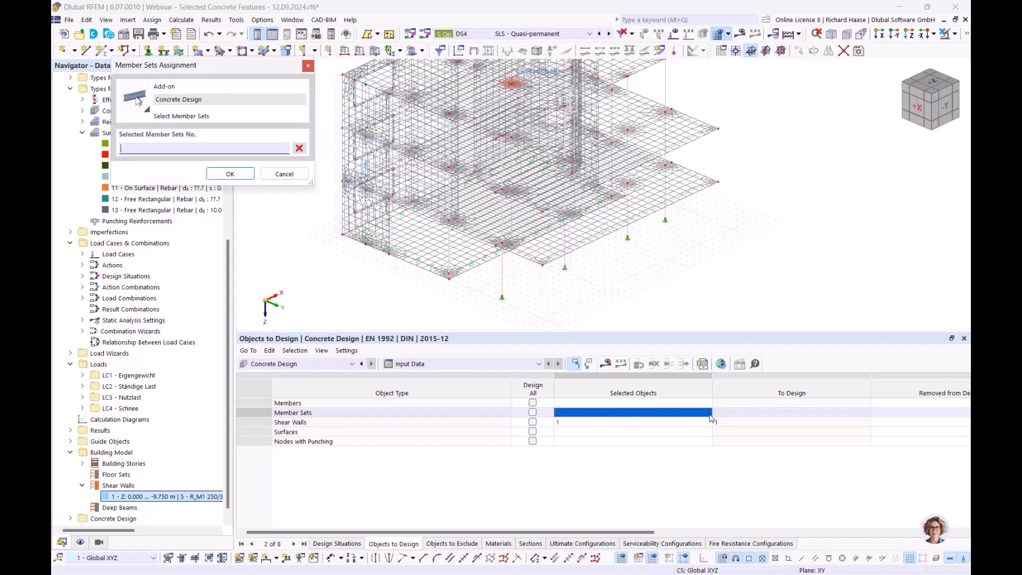
click(568, 269)
click(230, 173)
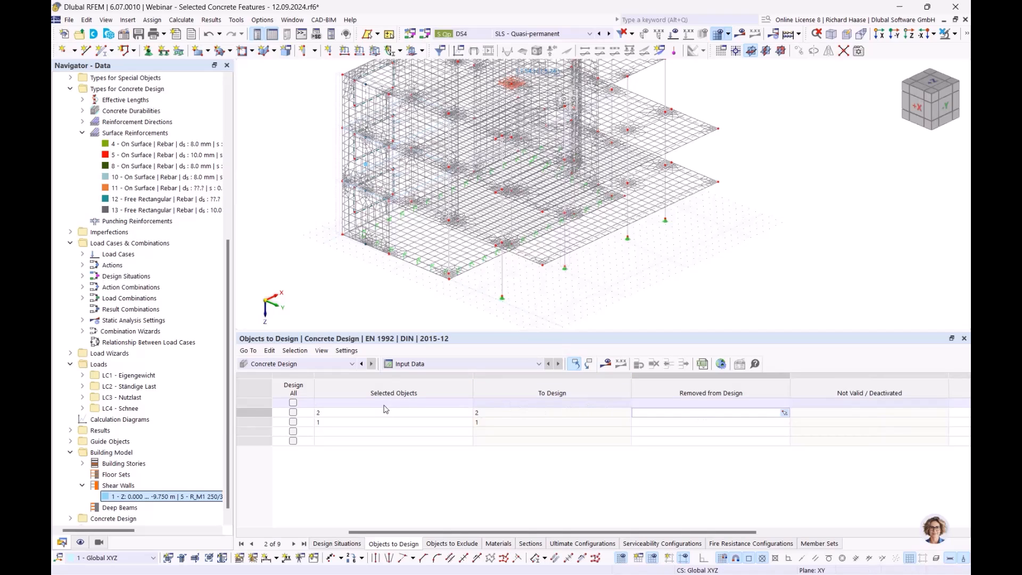
click(434, 417)
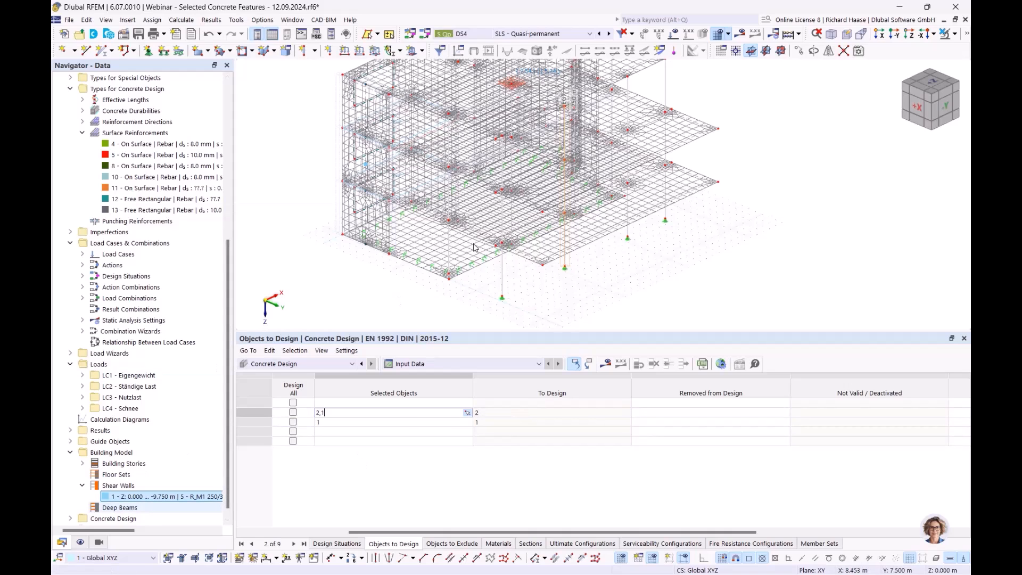
click(410, 290)
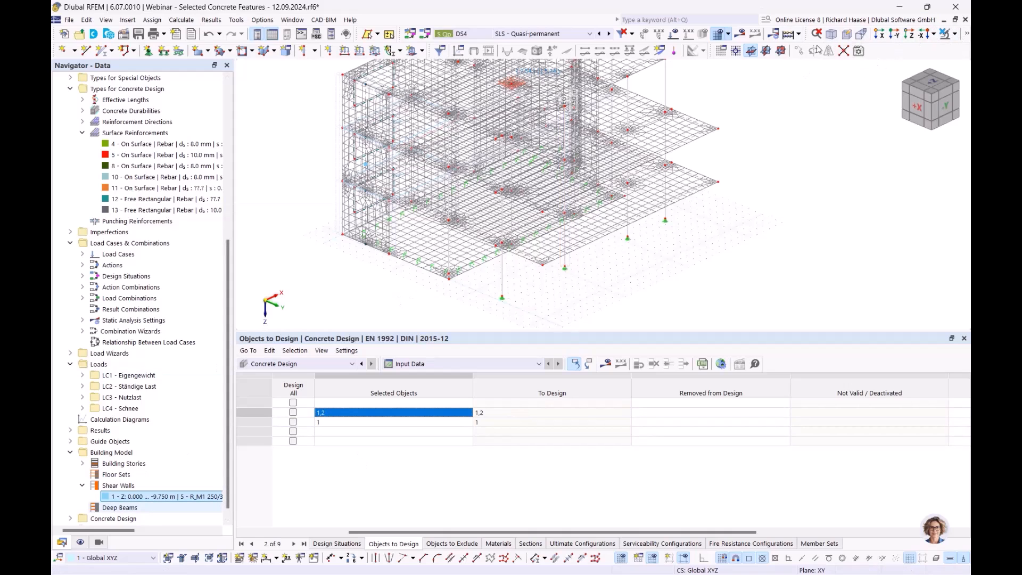
- Display the building as a transparent model and inspect the columns and downstand beams up close
click(969, 37)
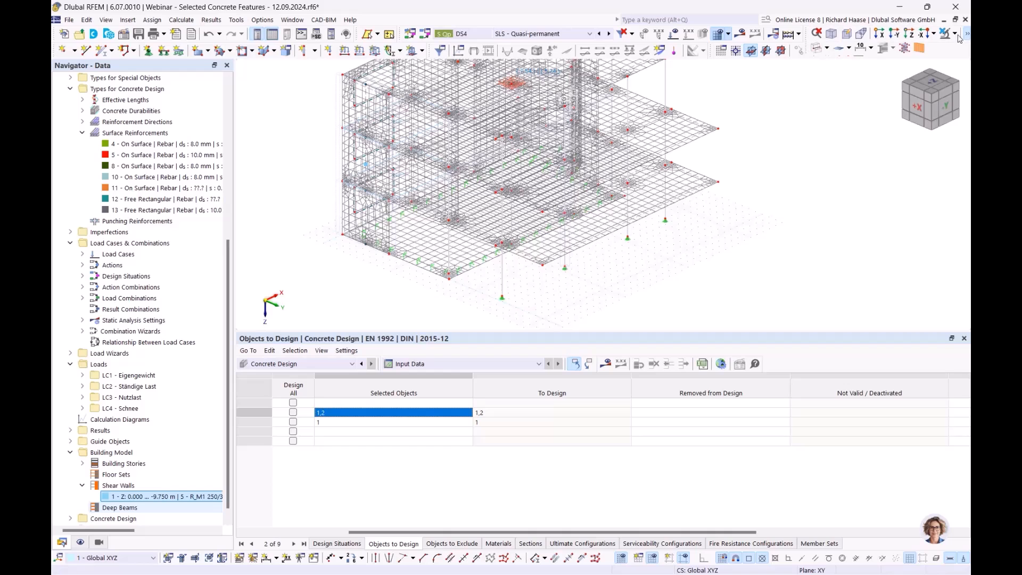
click(827, 48)
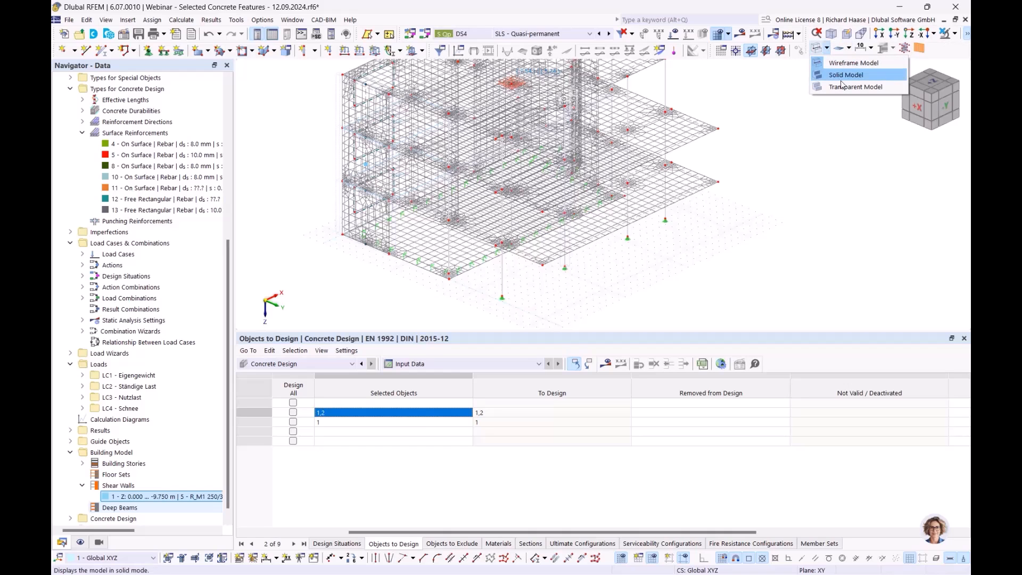
click(841, 88)
mouse_move(580, 249)
ctrl+middle_down()
mouse_move(562, 229)
mouse_move(555, 197)
ctrl+middle_up()
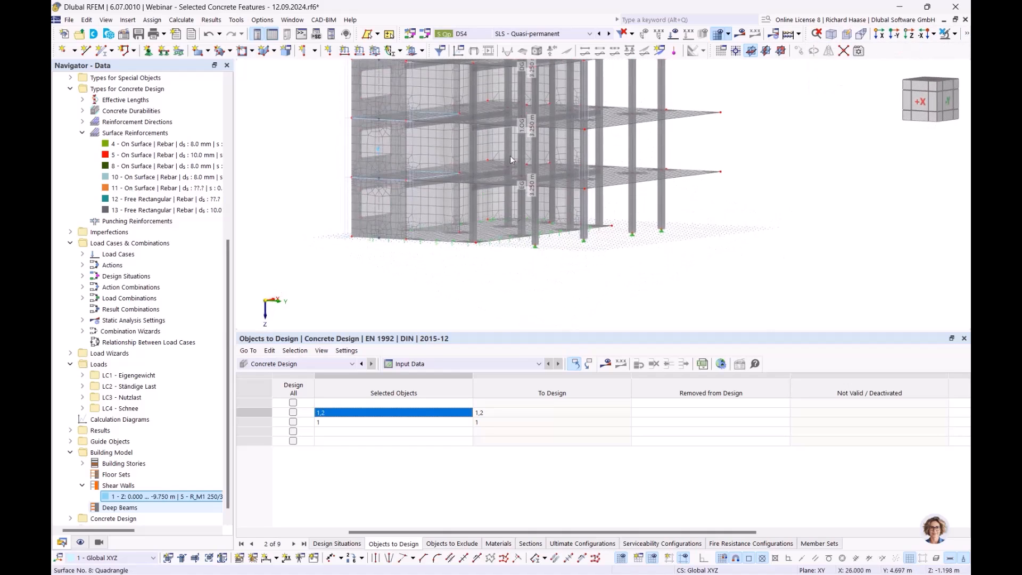
scroll(555, 197, up, 4)
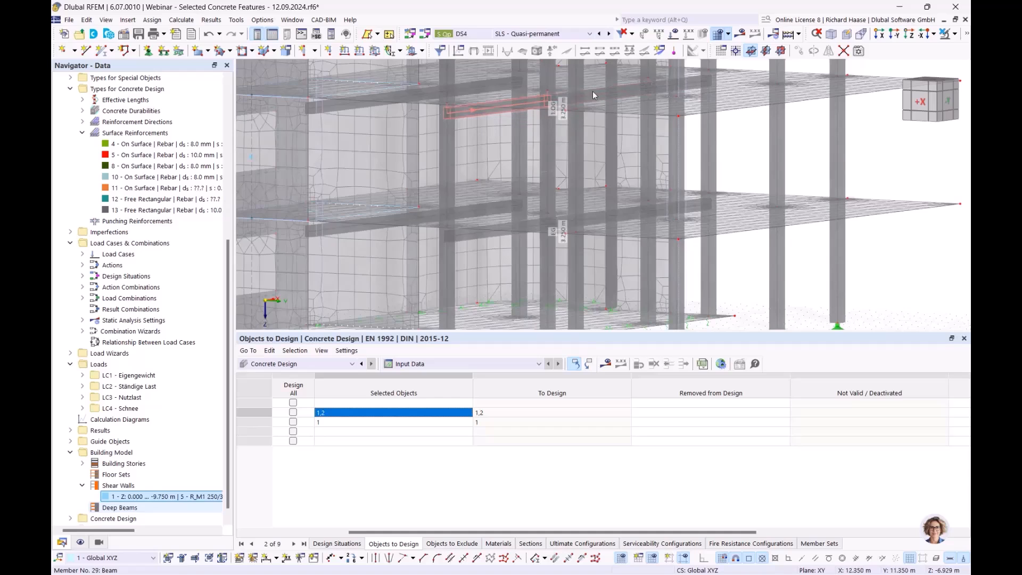
drag(424, 532, 324, 532)
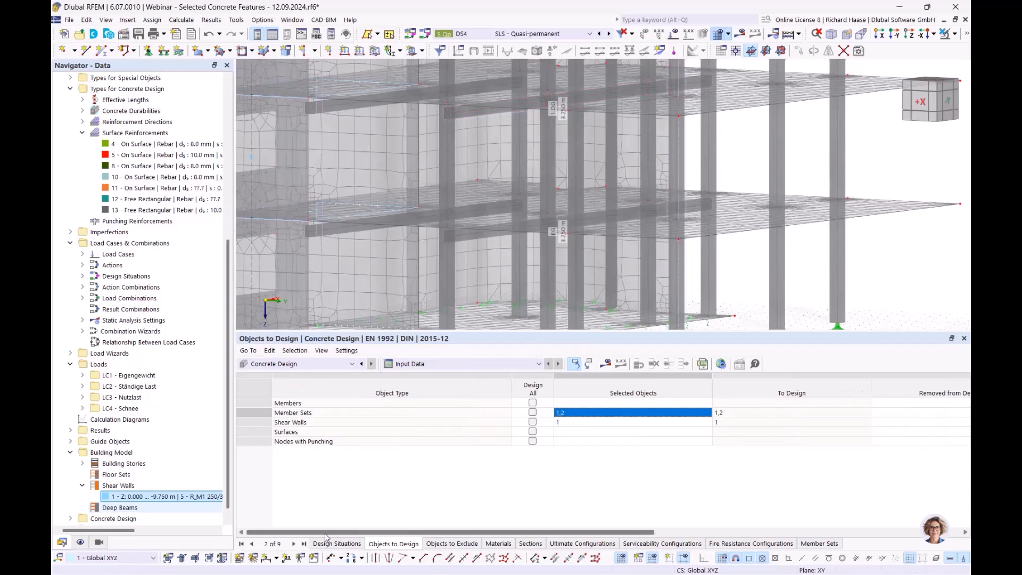
- Open the fire resistance configuration "Wandscheibe 1-seitig beflammt", review its main and member fire design settings, and close it
scroll(133, 503, down, 1)
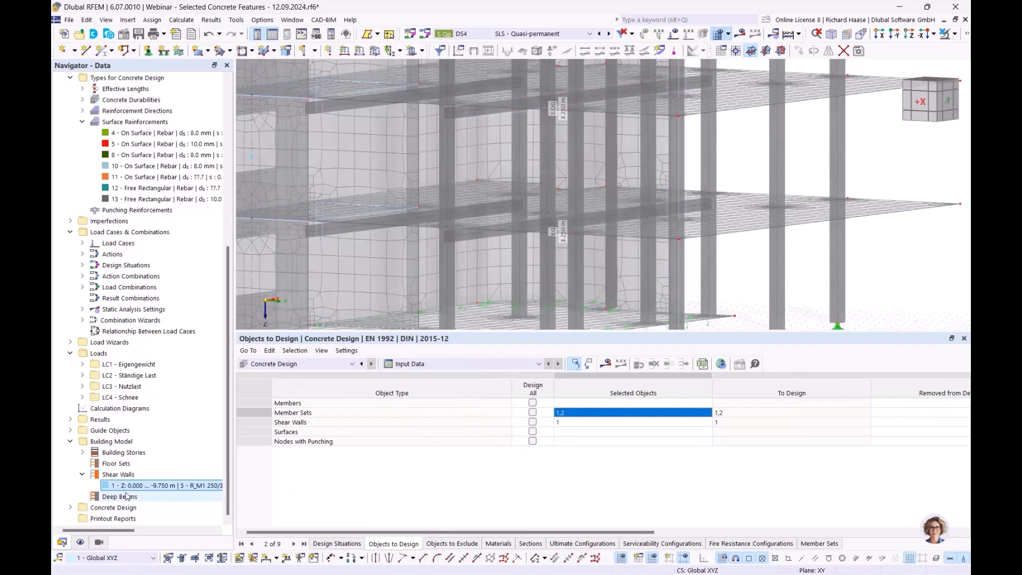
click(70, 507)
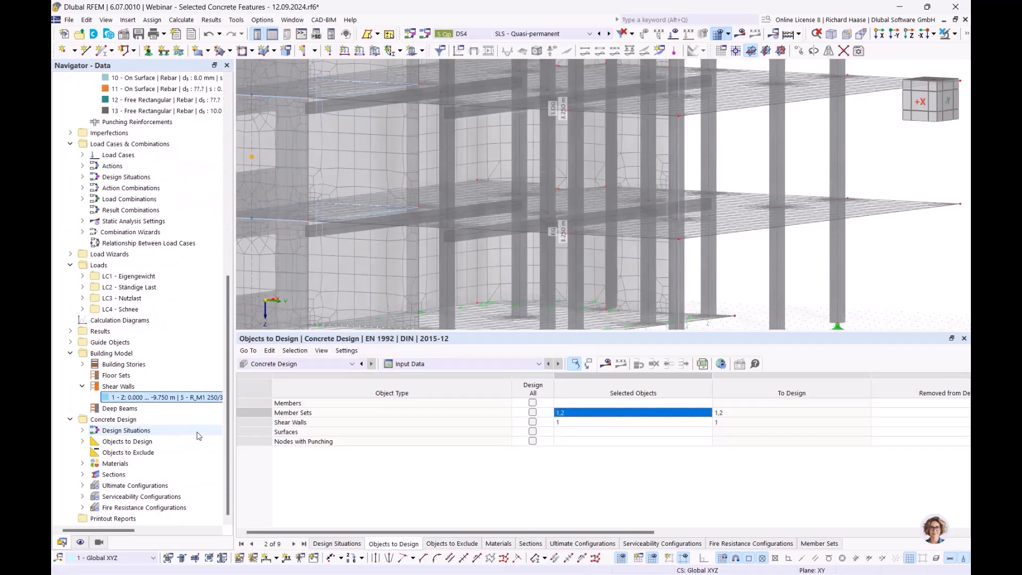
click(127, 508)
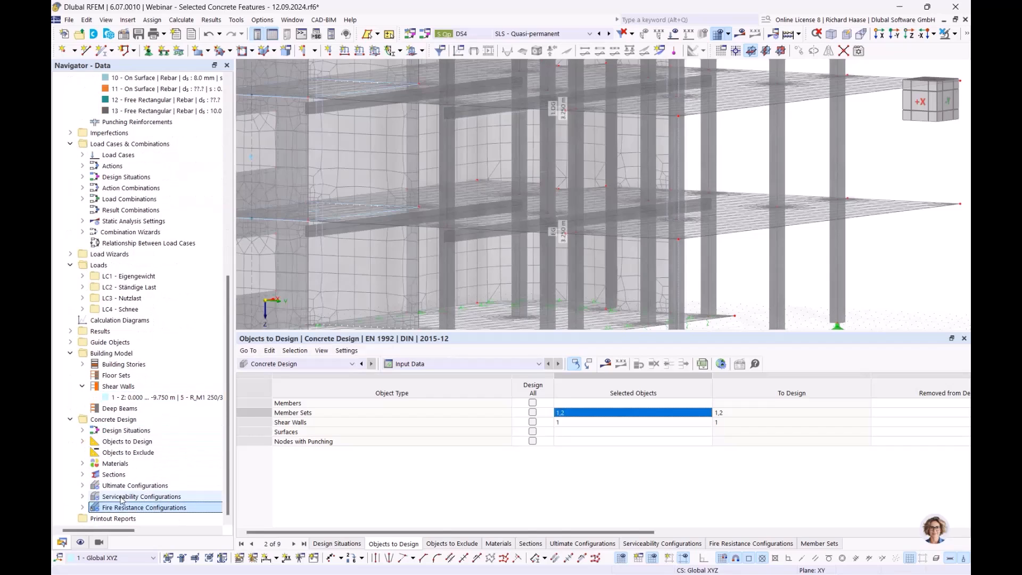
click(82, 507)
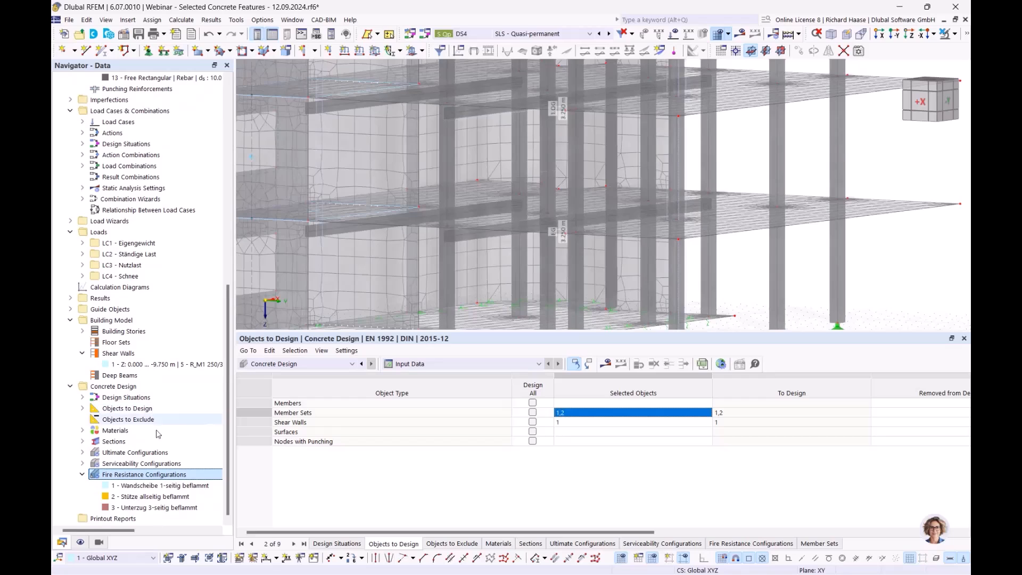
double_click(184, 486)
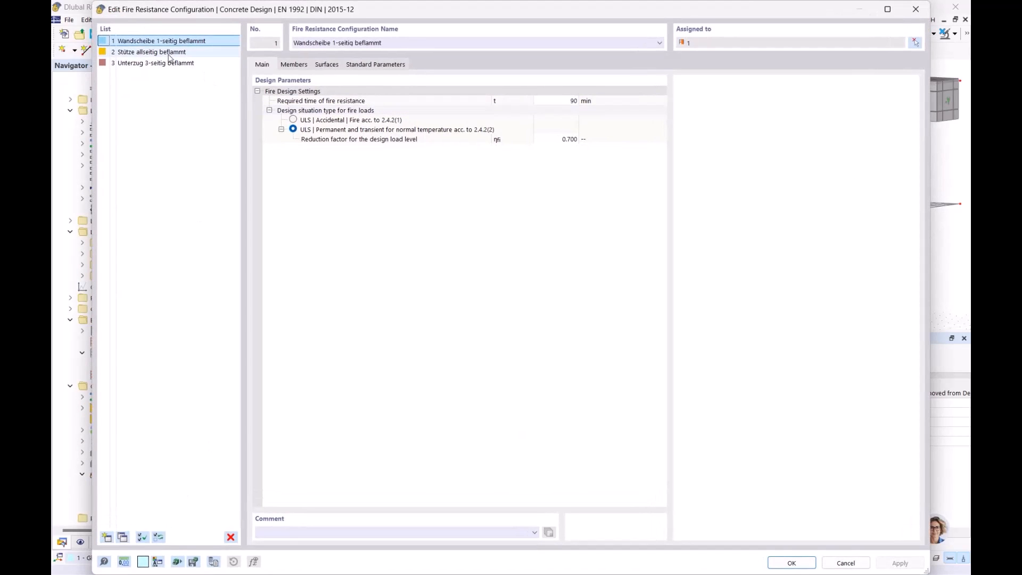
drag(360, 11, 399, 436)
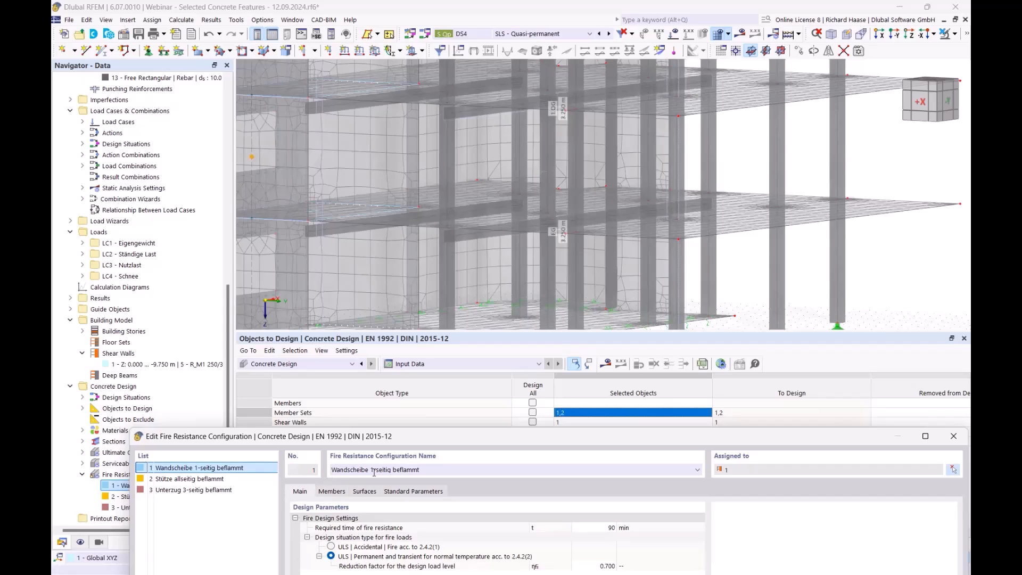
drag(431, 440, 392, 386)
click(326, 440)
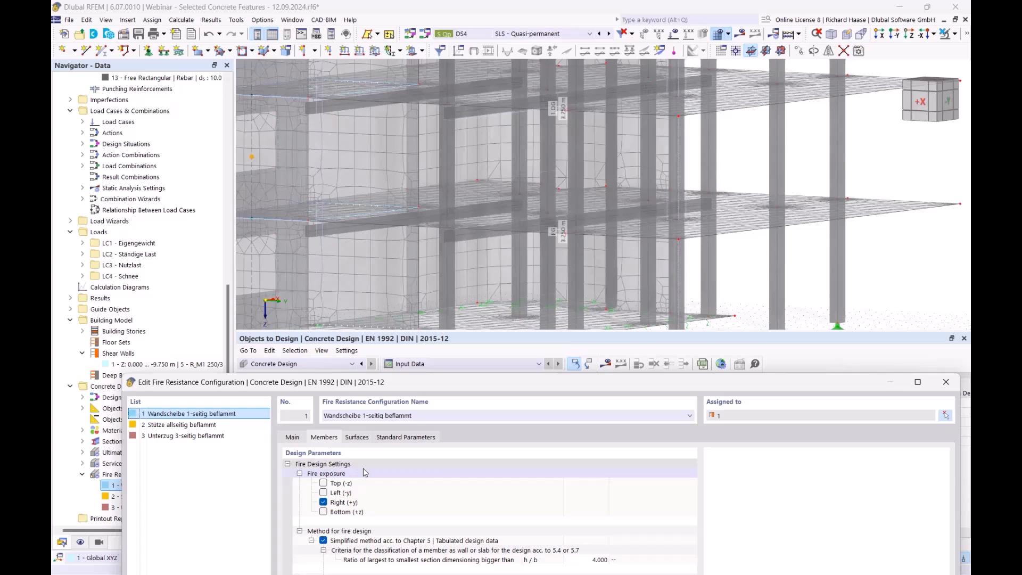
drag(407, 382, 378, 385)
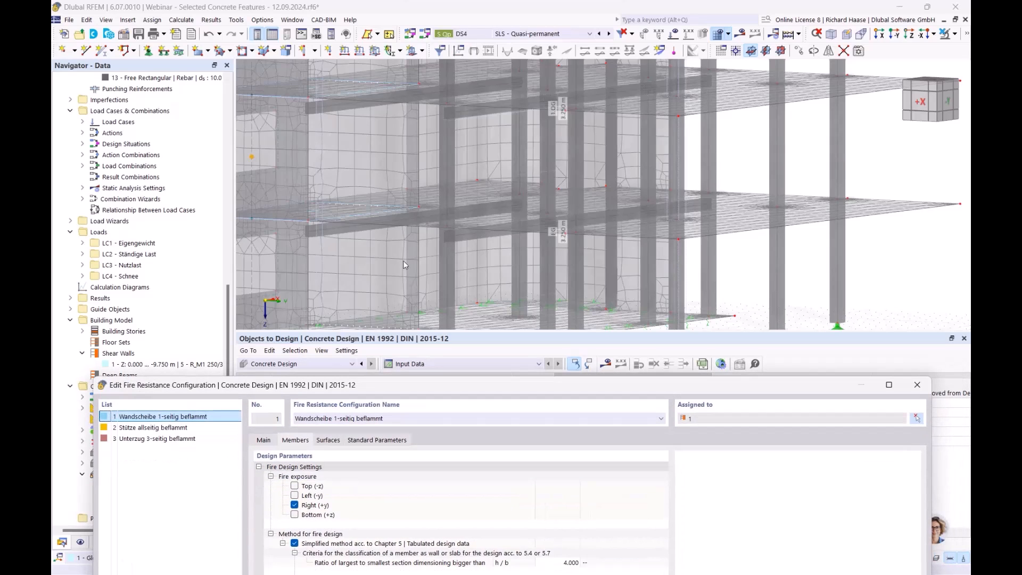
click(917, 385)
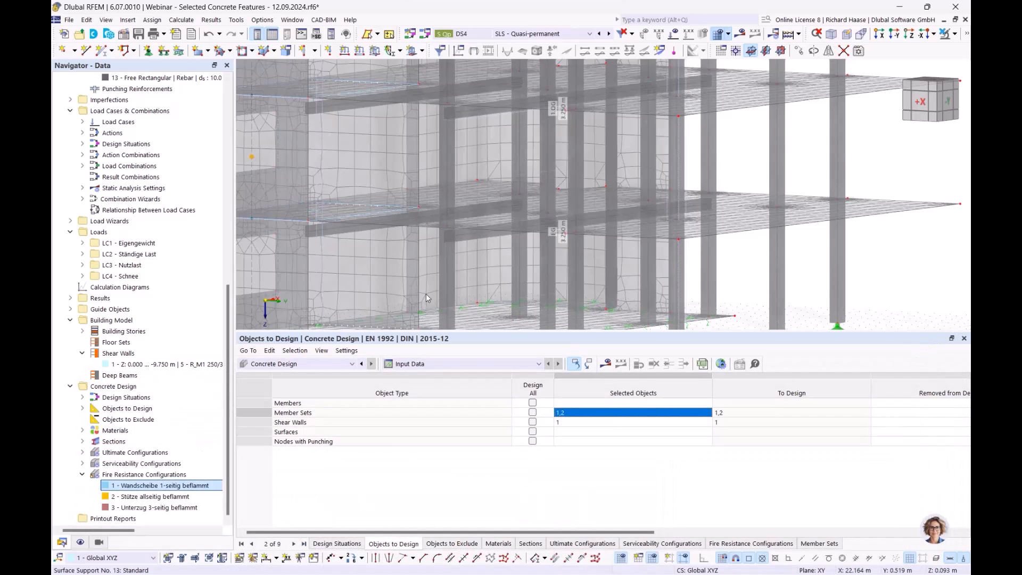
- Reopen the fire resistance configurations and compare the members' fire exposure sides for the wall, the column and the downstand beam
scroll(412, 292, down, 3)
middle_drag(412, 292, 455, 302)
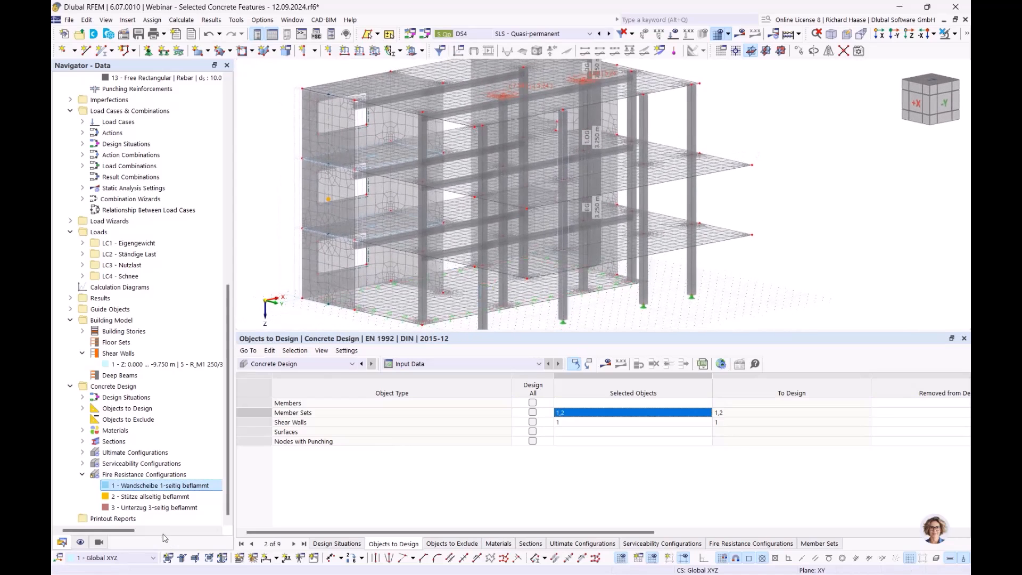
double_click(165, 486)
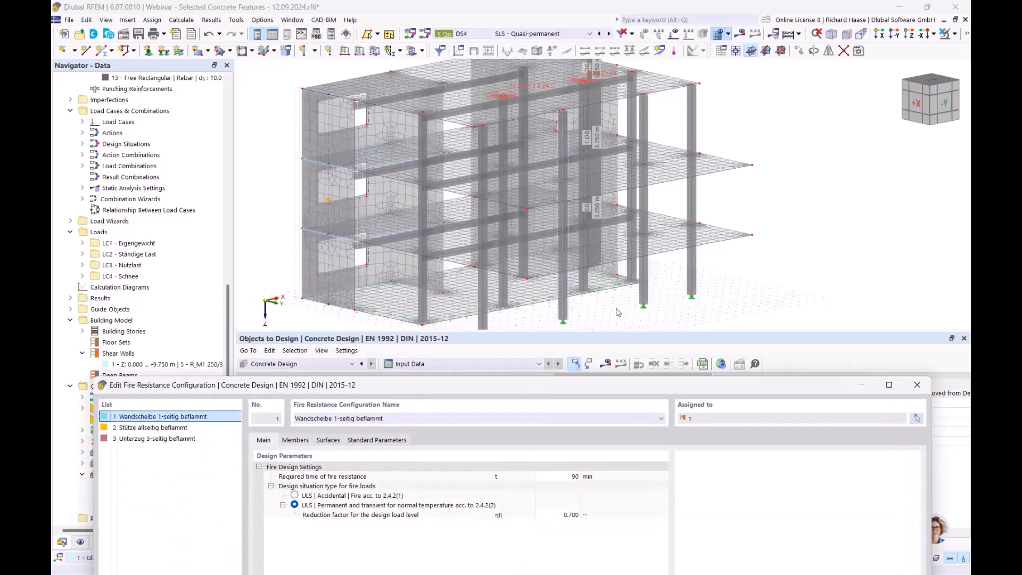
drag(396, 385, 429, 343)
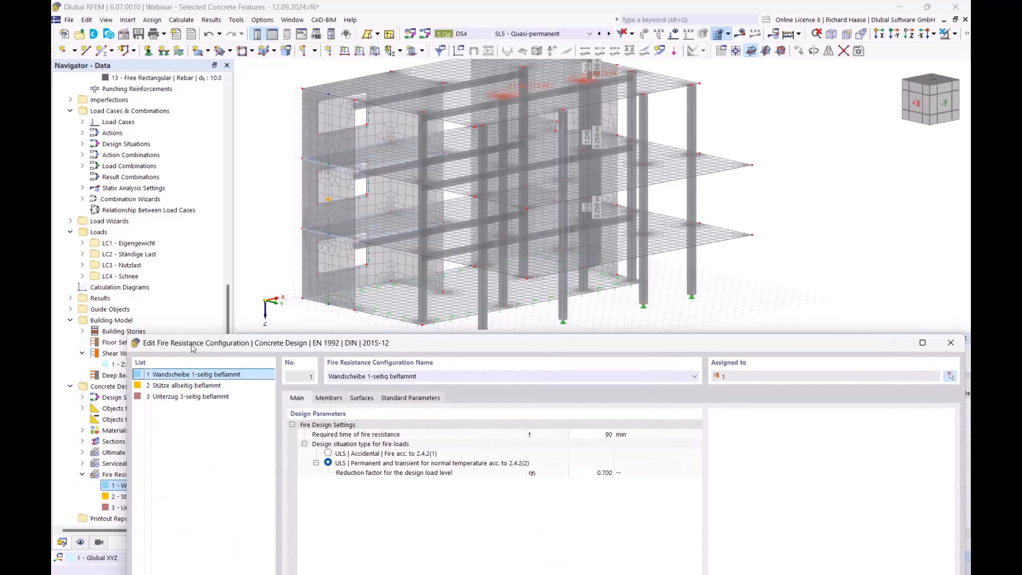
click(336, 399)
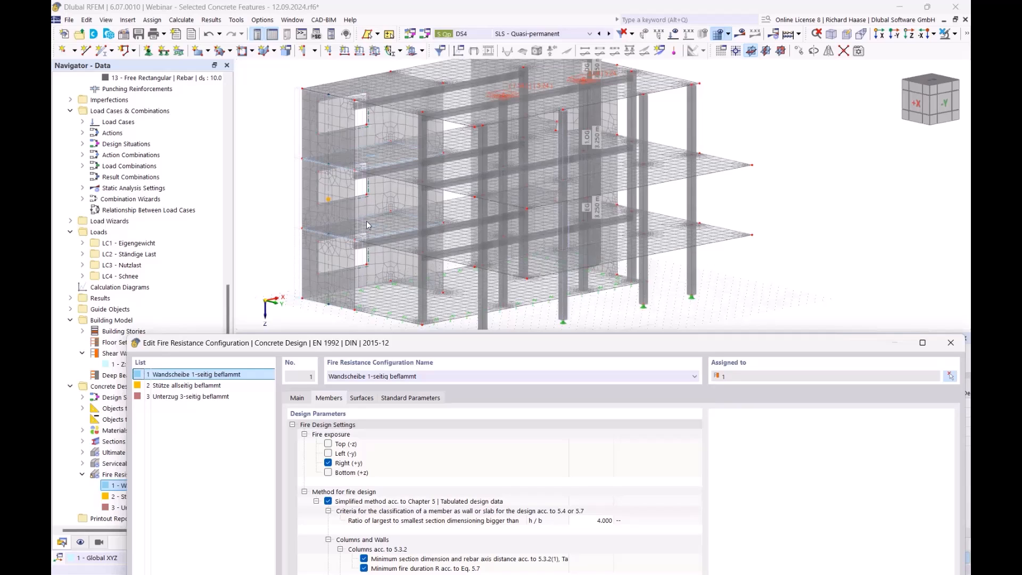
click(203, 386)
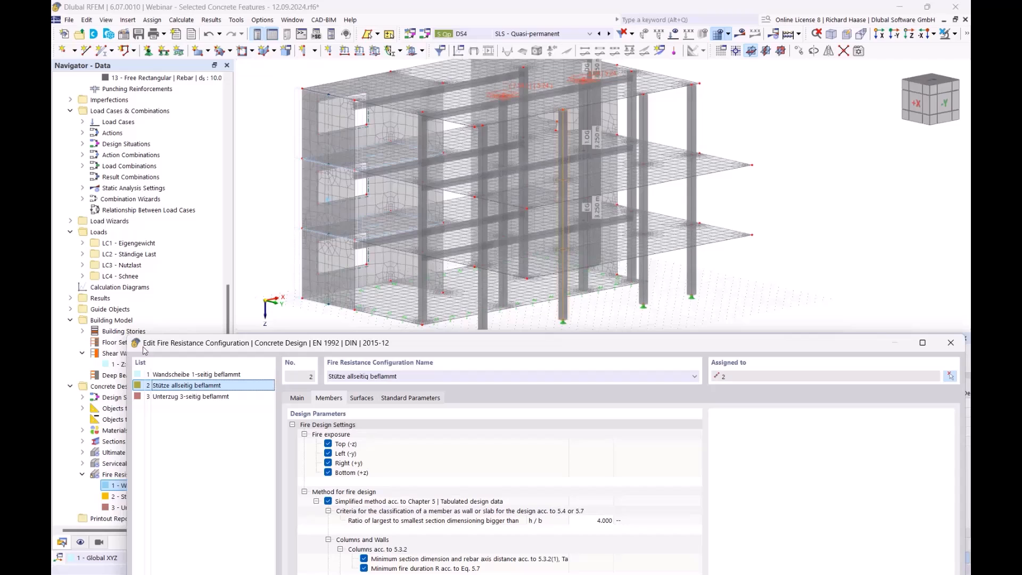
click(201, 396)
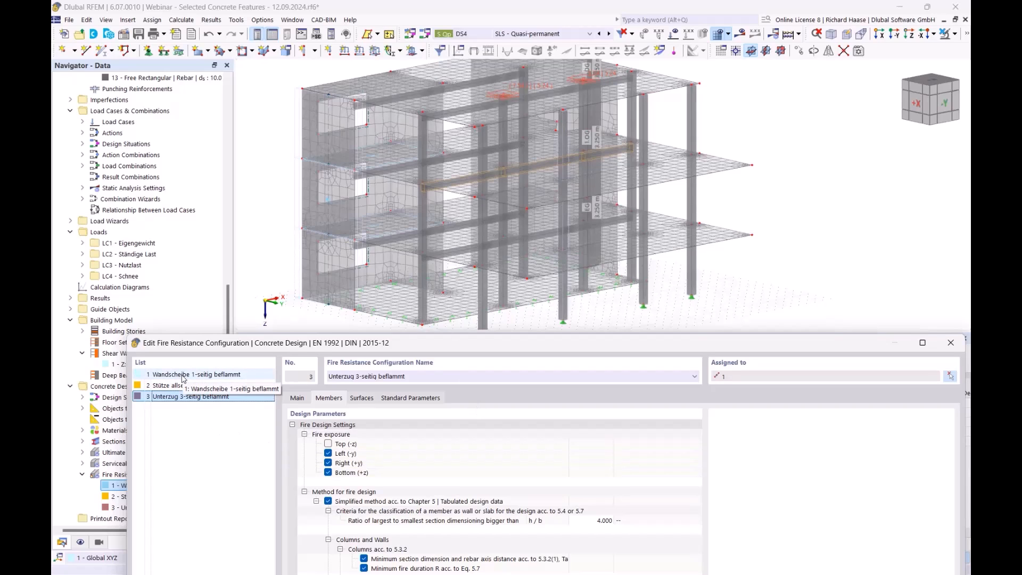
- Review the beam configuration's criteria for classifying a member as wall or slab, including the h/b section ratio limit
drag(323, 349, 322, 250)
drag(394, 252, 424, 335)
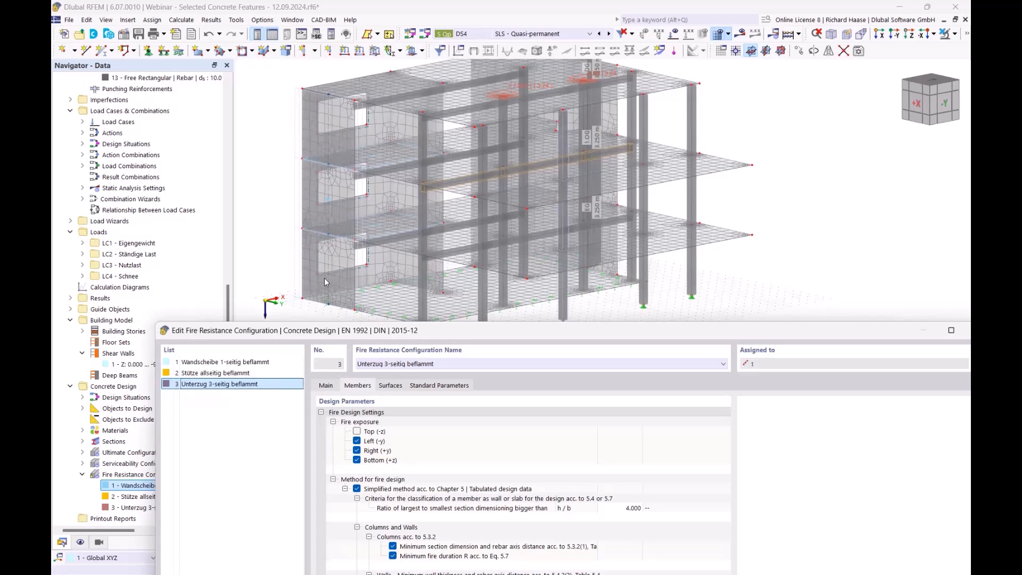
drag(482, 339, 478, 203)
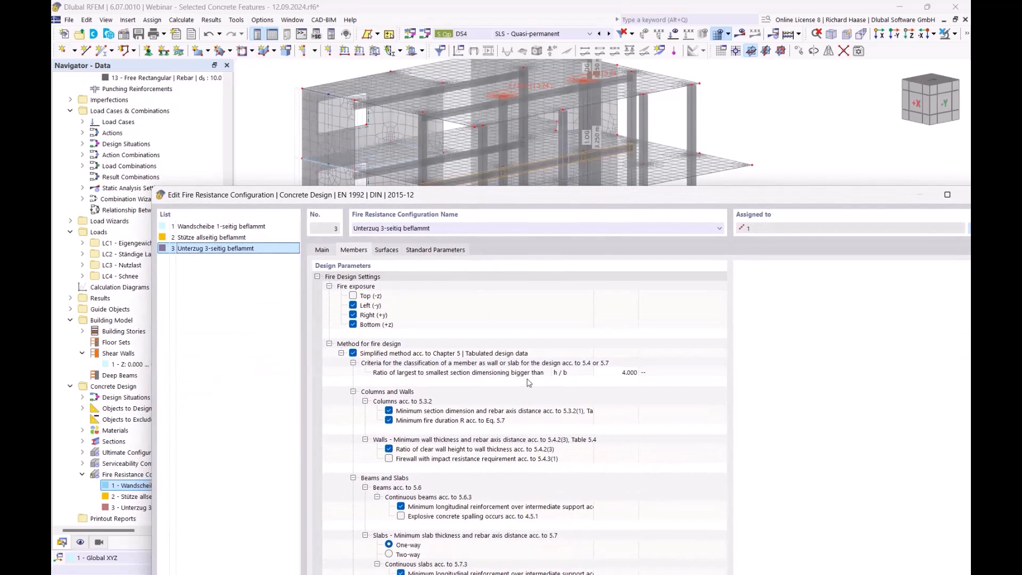
click(432, 373)
click(427, 364)
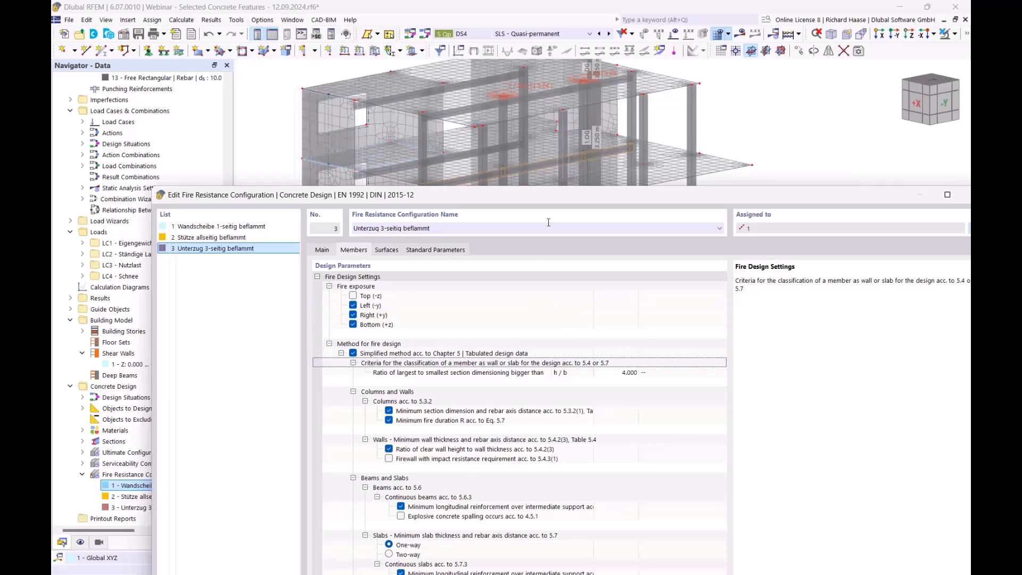
drag(561, 198, 519, 227)
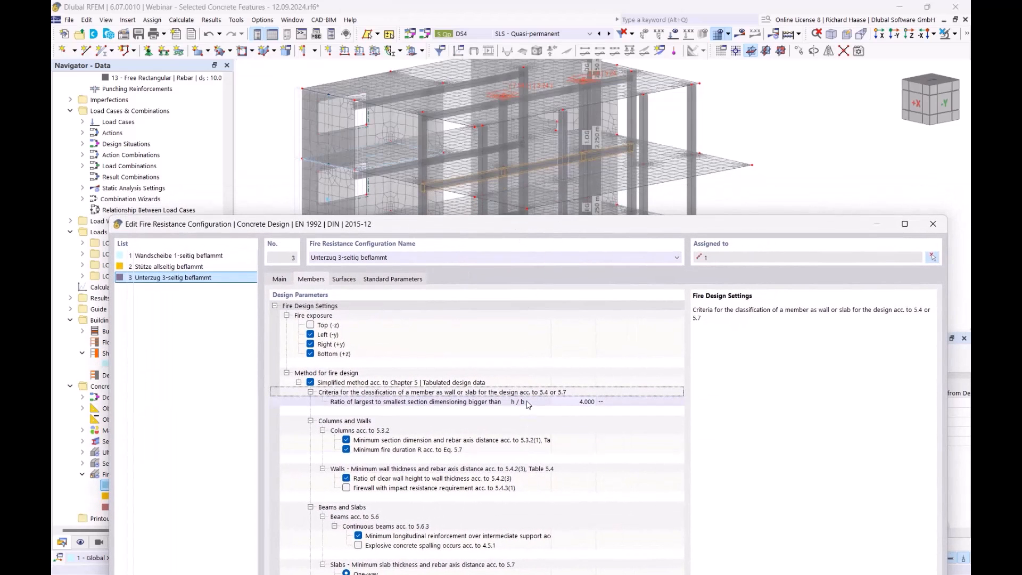
click(524, 404)
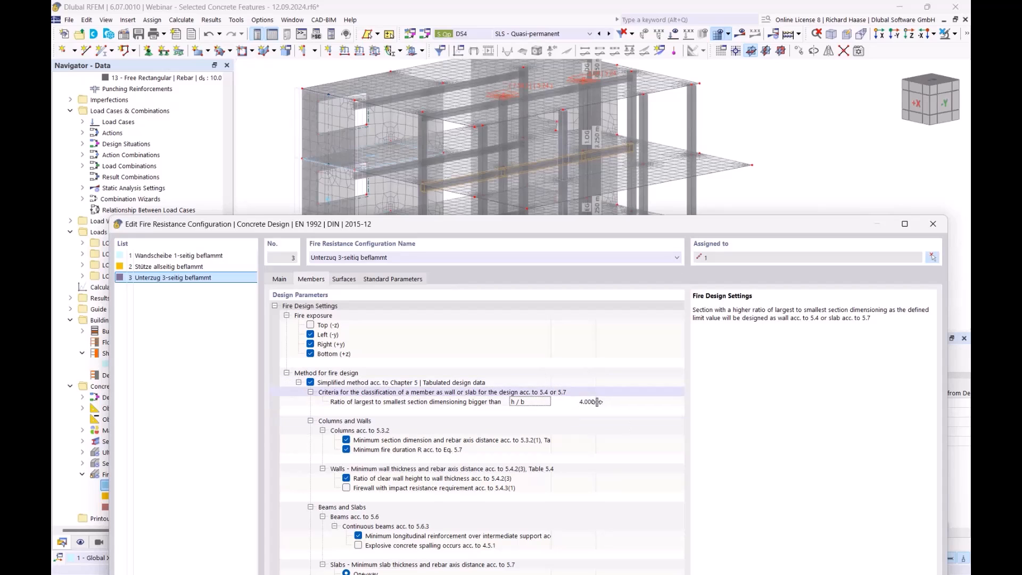
- Review the simplified-method settings for columns, walls, beams and slabs with their descriptions fully readable, and close the configuration
drag(562, 233, 515, 323)
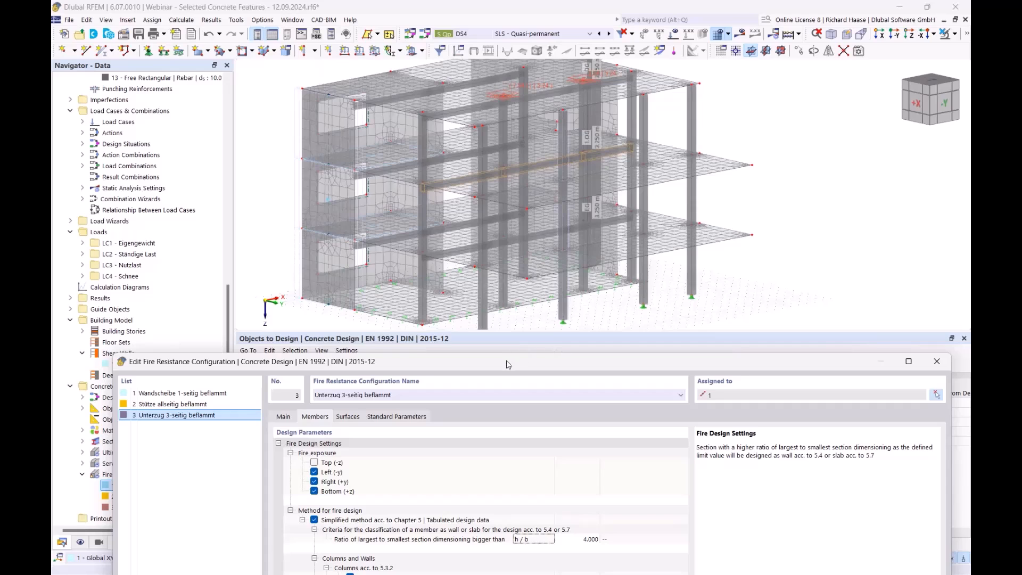
drag(506, 362, 534, 233)
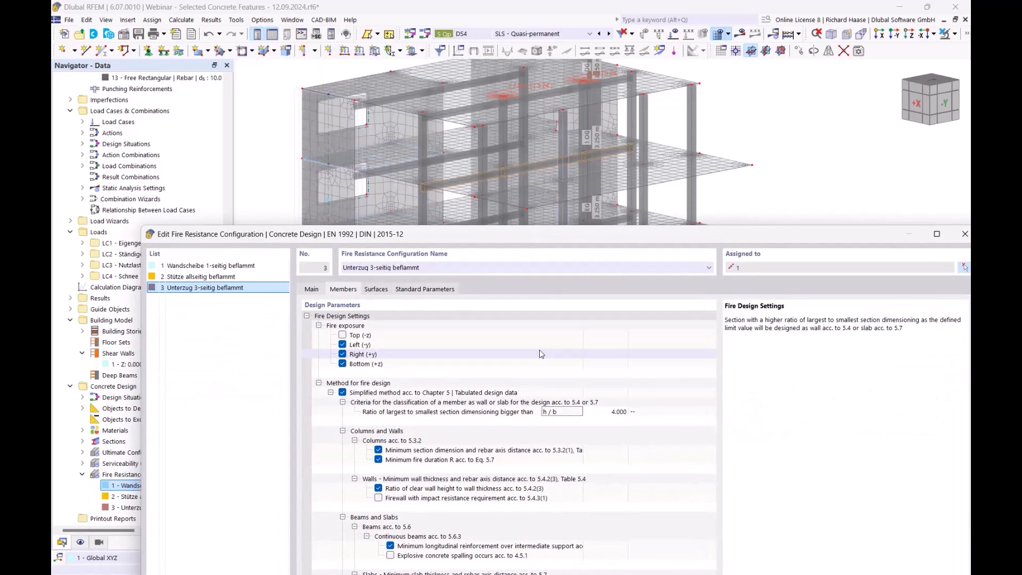
drag(526, 237, 521, 125)
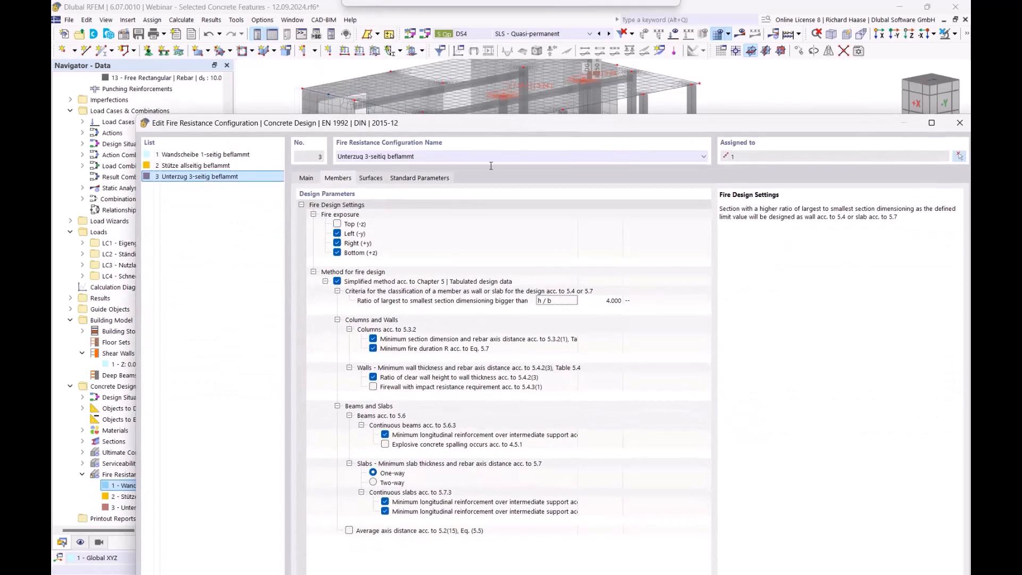
click(480, 343)
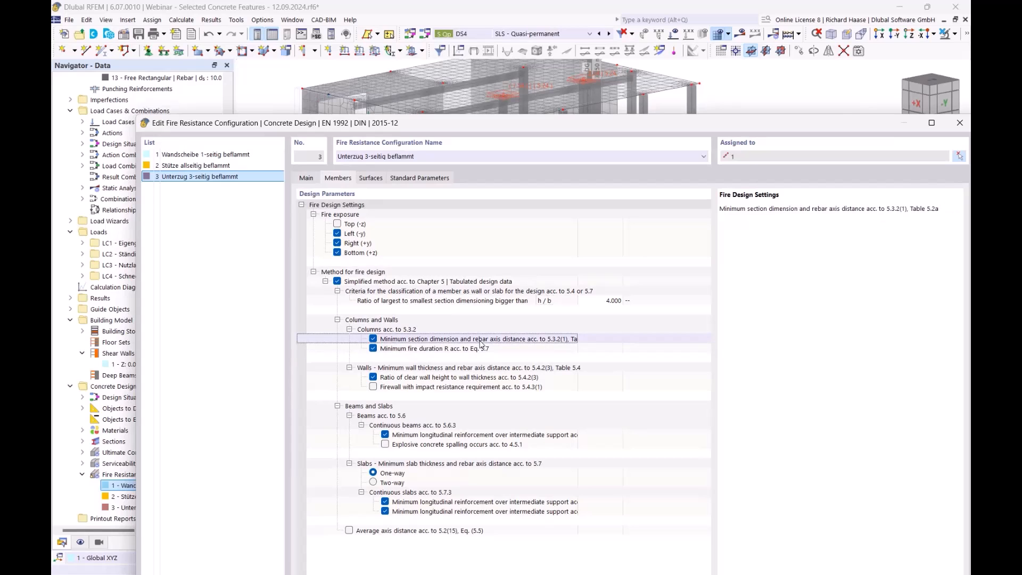
drag(578, 341, 619, 340)
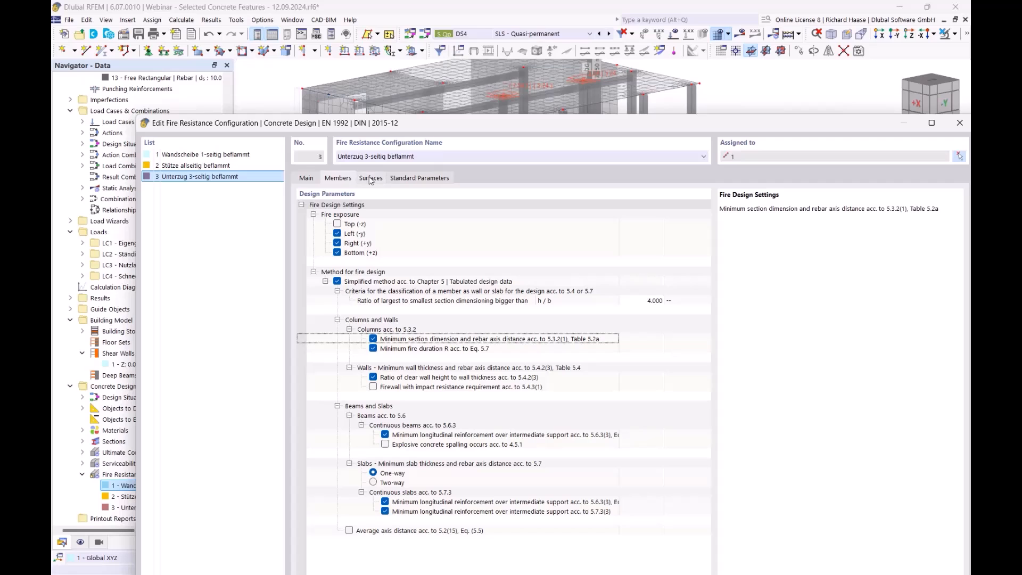
drag(441, 129, 371, 115)
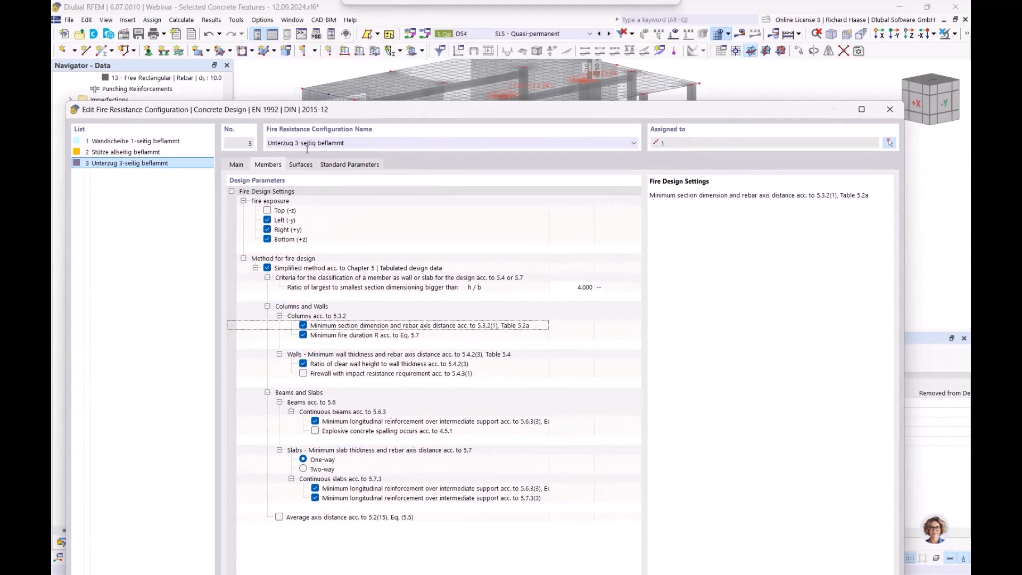
click(897, 114)
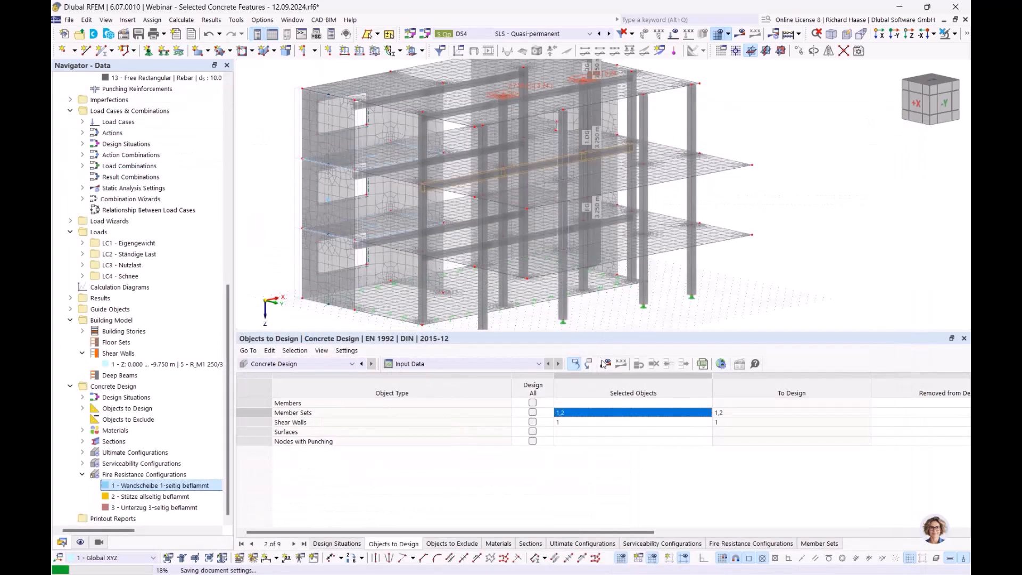
- Run the Concrete Design calculation and list the design ratios on shear walls
click(607, 365)
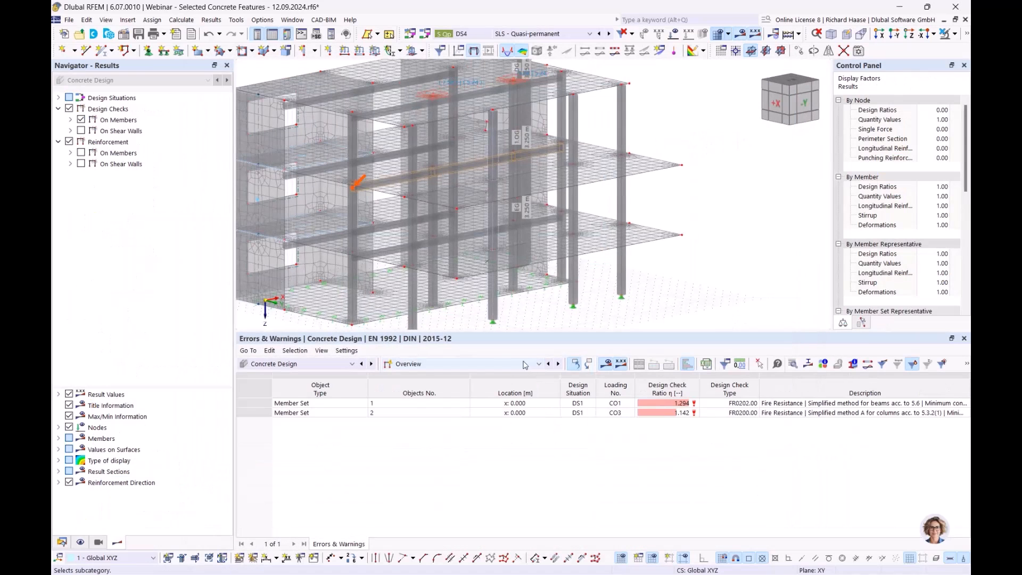
click(409, 365)
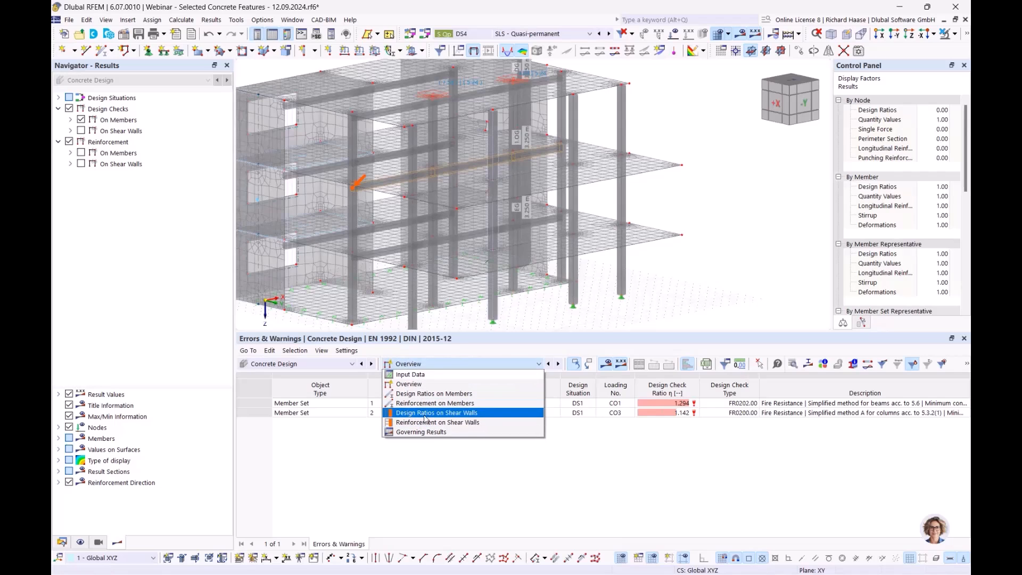
click(454, 416)
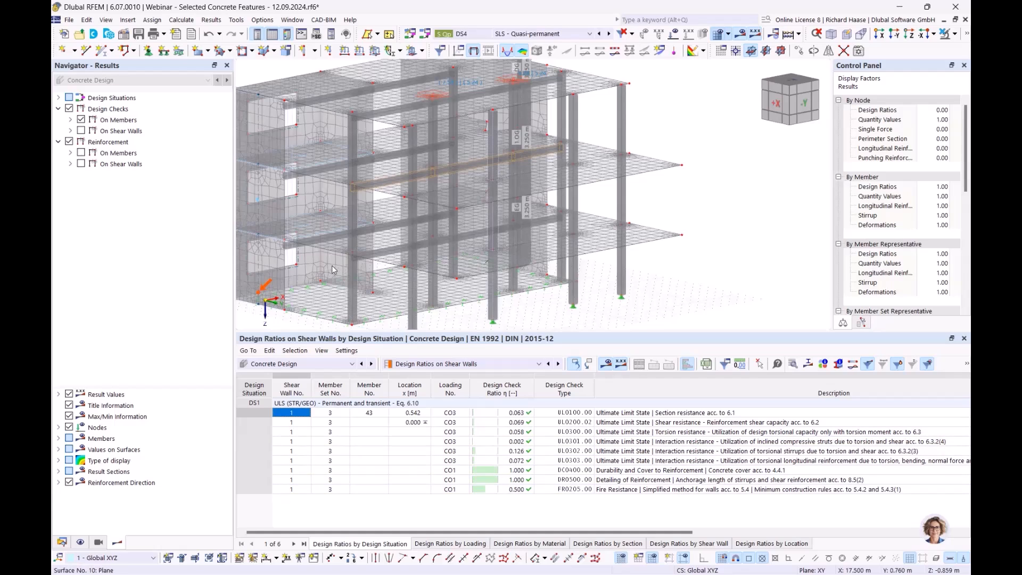
middle_drag(332, 266, 415, 248)
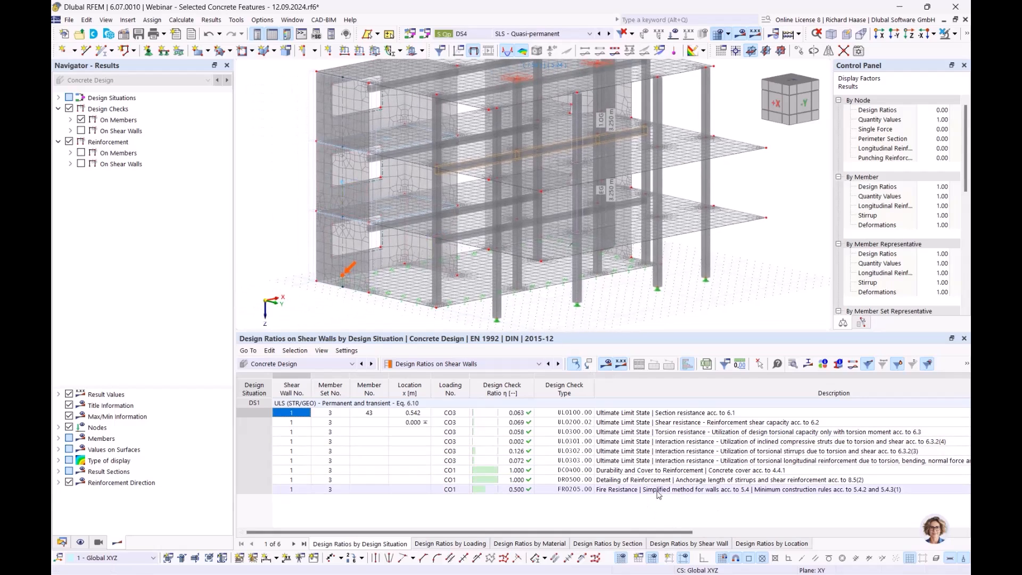
- Open the design check details of the shear wall's fire resistance check, read through its formulas, and close them
click(698, 490)
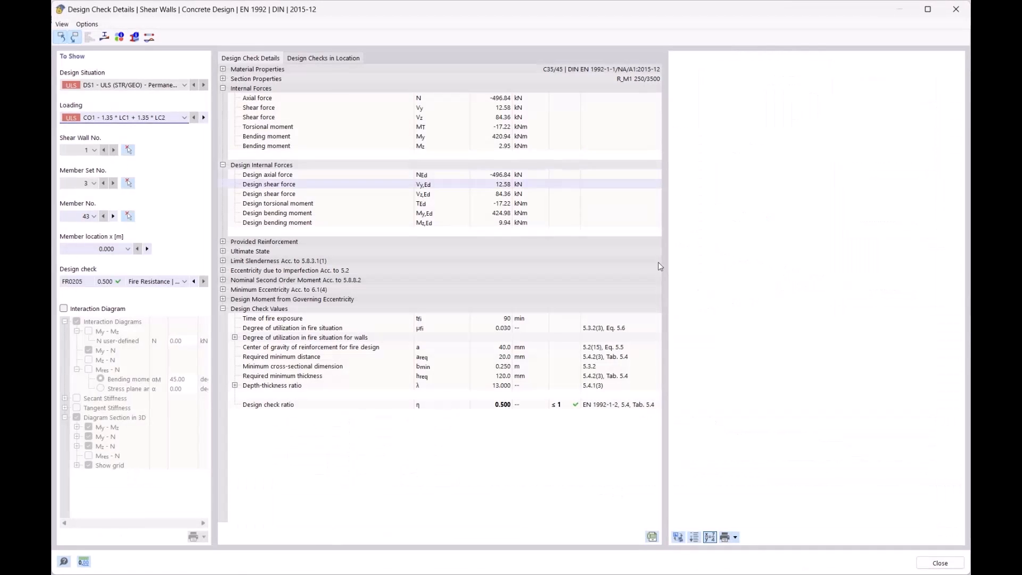
drag(961, 136, 969, 405)
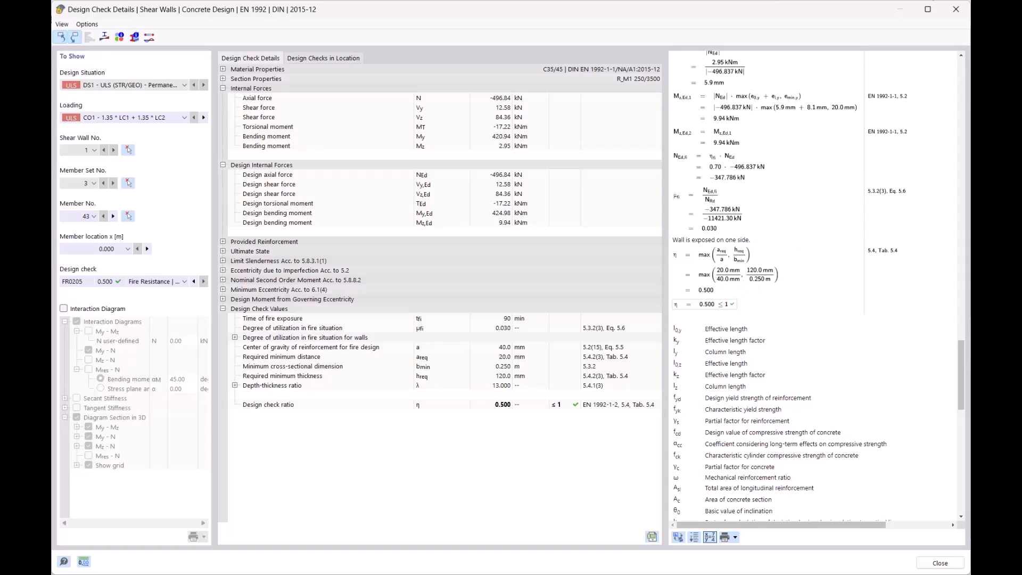
click(956, 11)
- Open the column member set "Stütze" and review its effective length factors for normal and fire design, closing without changes
middle_drag(654, 301, 614, 306)
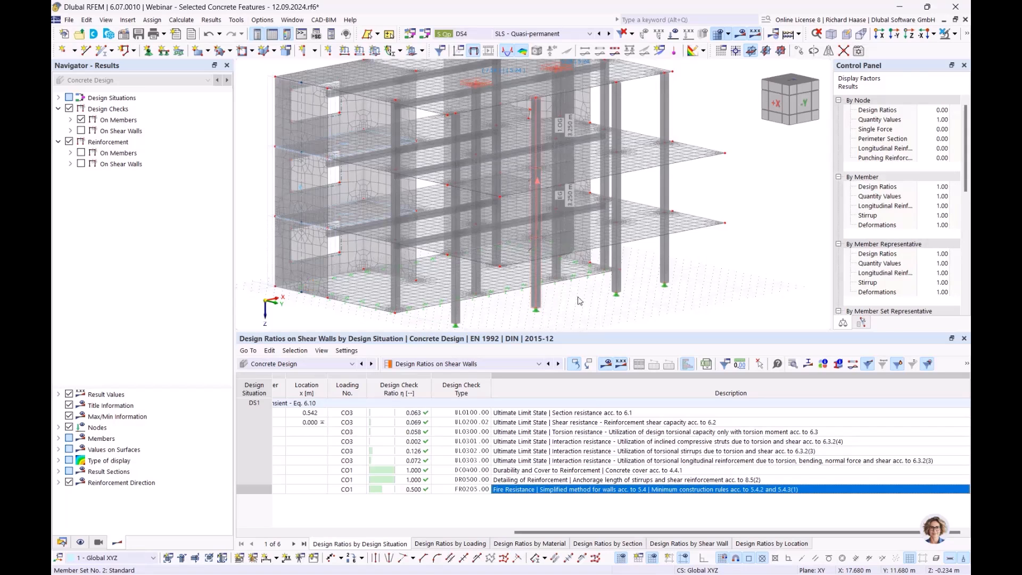
double_click(544, 307)
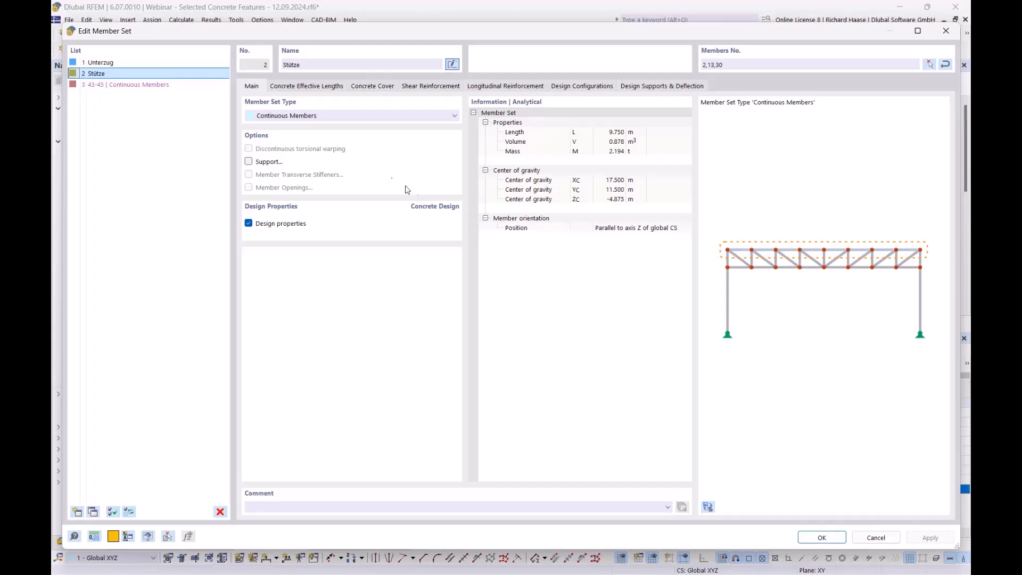
click(303, 87)
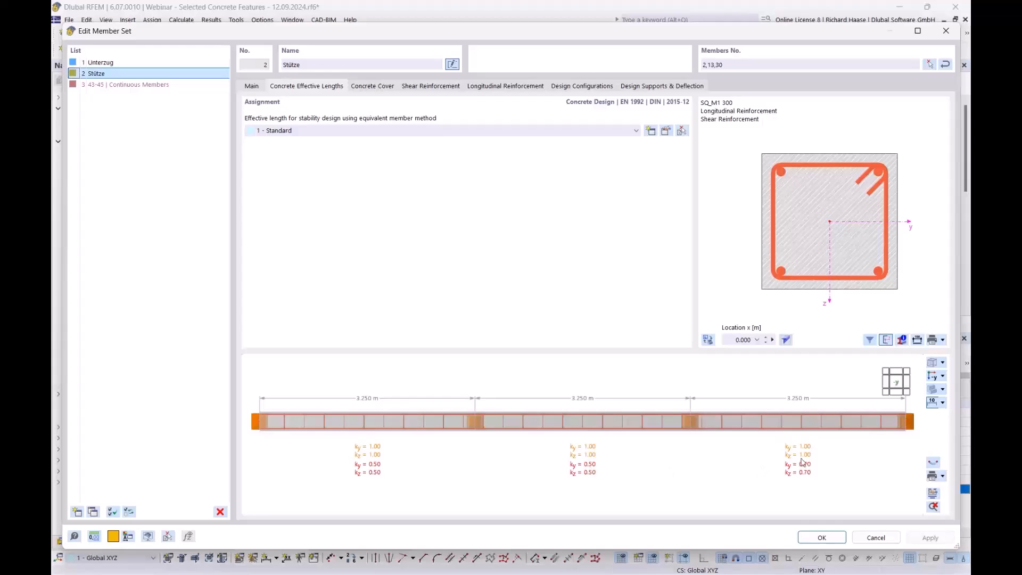
click(666, 131)
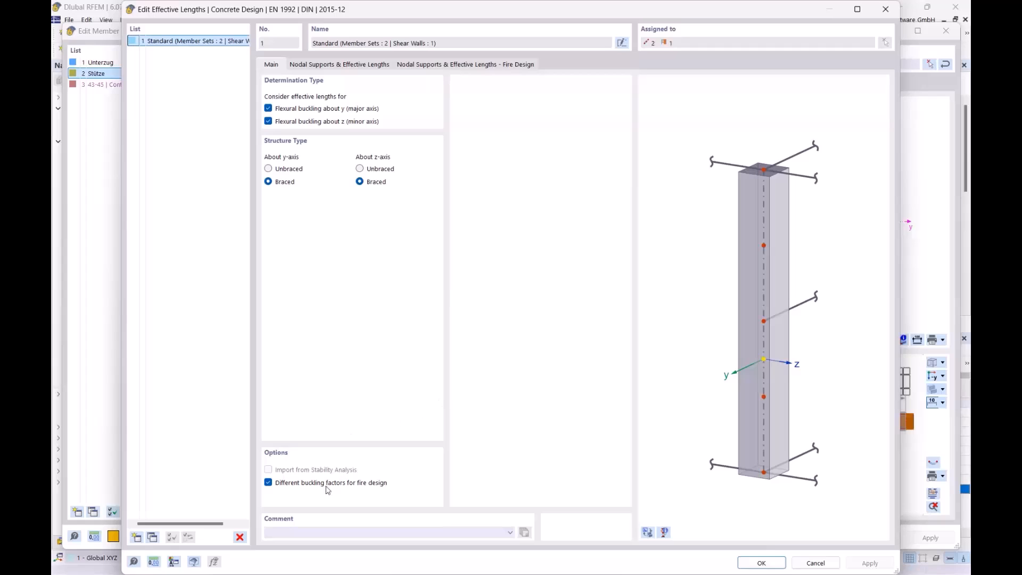
click(350, 66)
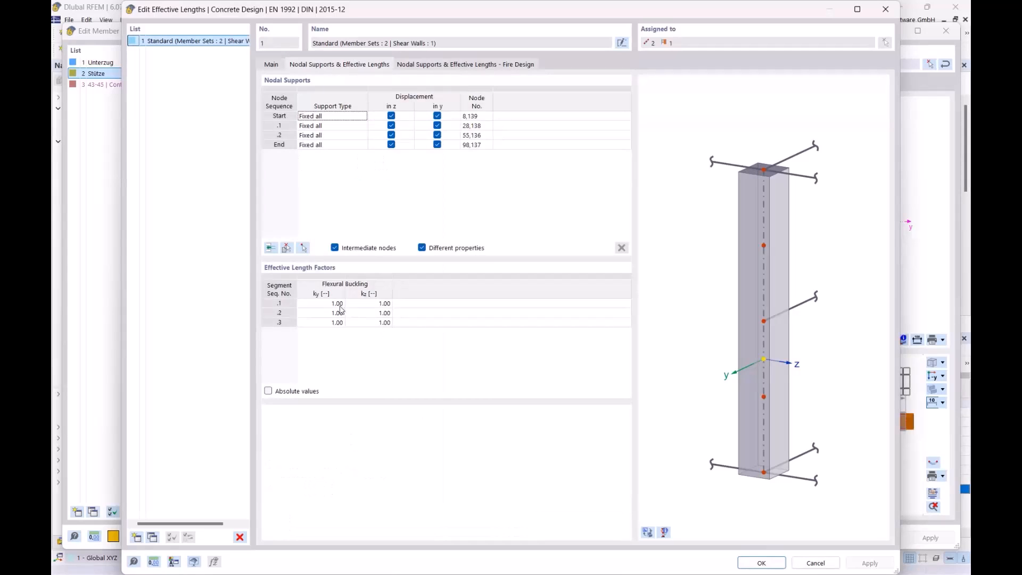
click(457, 65)
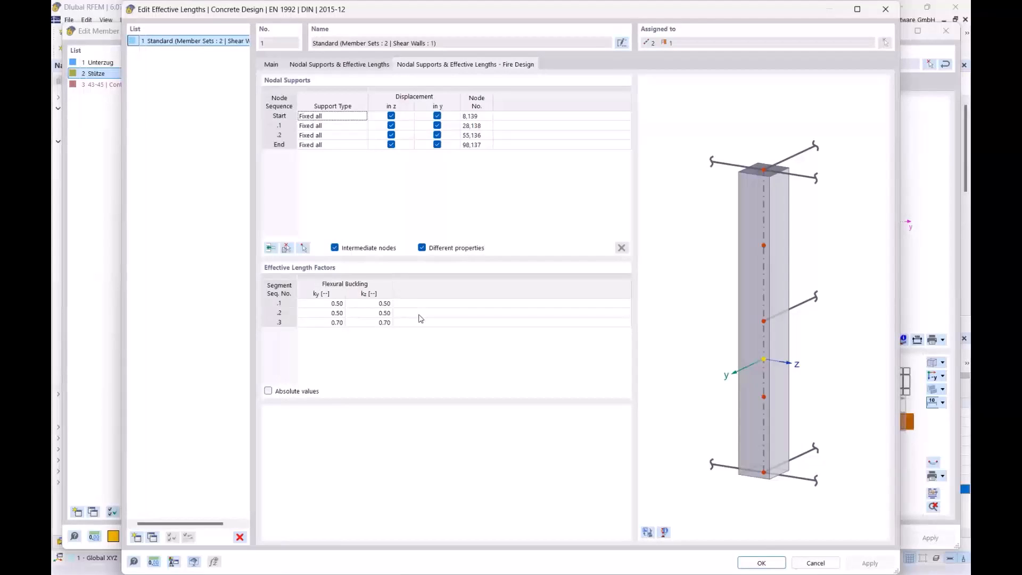
click(887, 12)
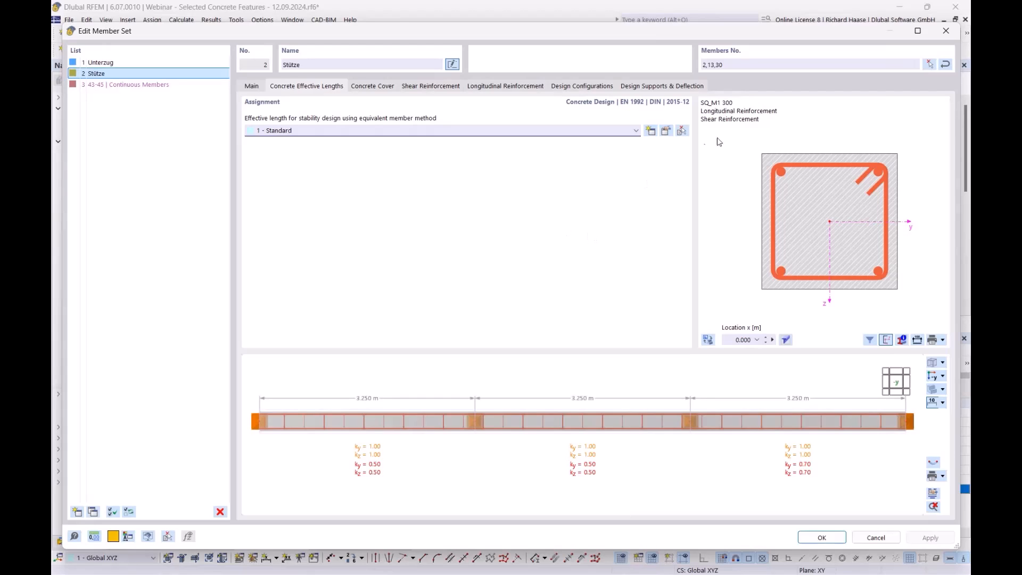
click(946, 31)
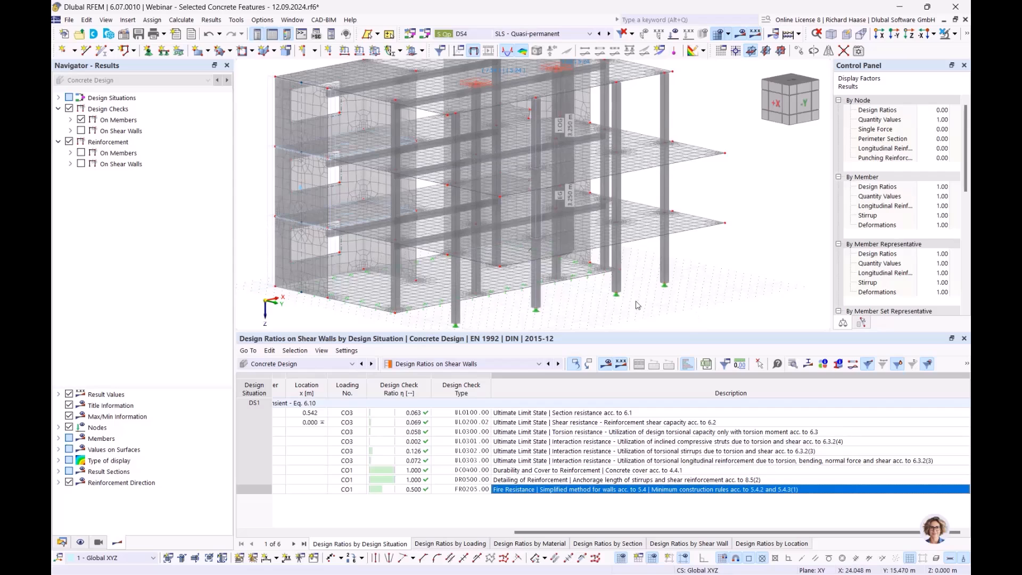
- List the design ratios on members and examine the column's fire resistance checks FR0200.00 and FR0201.00
click(438, 367)
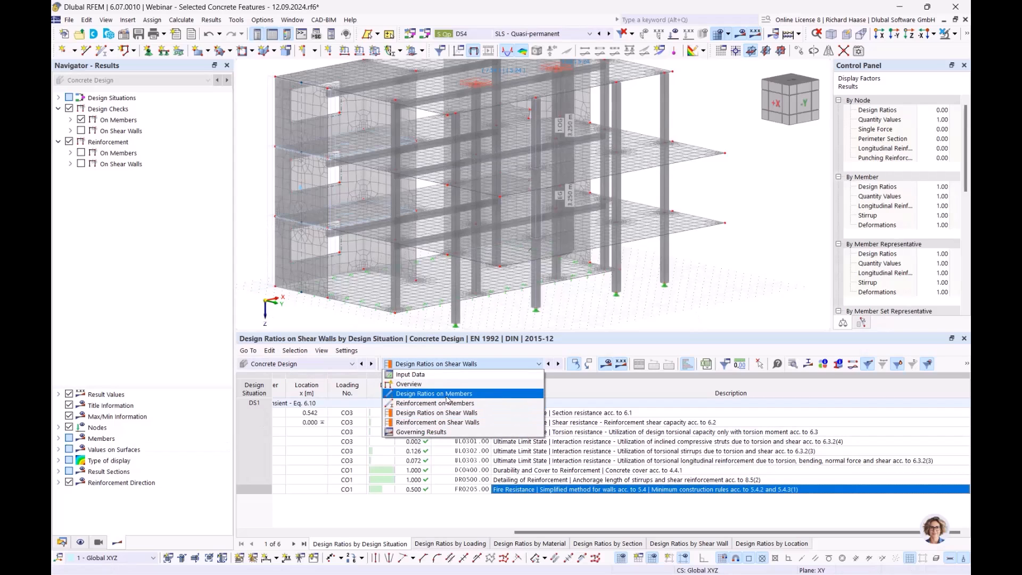
click(441, 393)
click(640, 508)
click(647, 501)
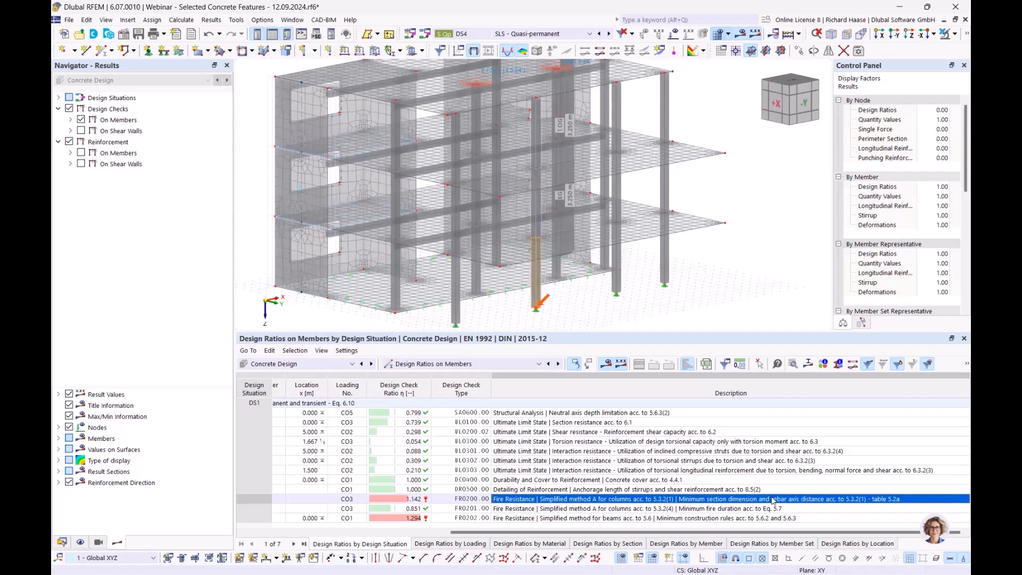
click(692, 509)
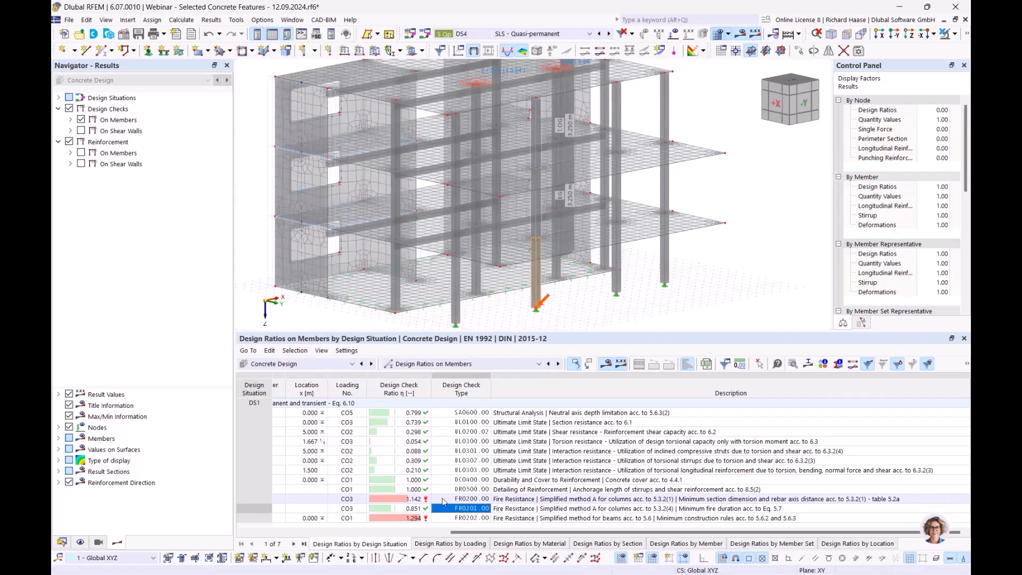
- Compare the column's minimum section dimension check FR0200.00 with its minimum fire duration check FR0201.00
click(441, 501)
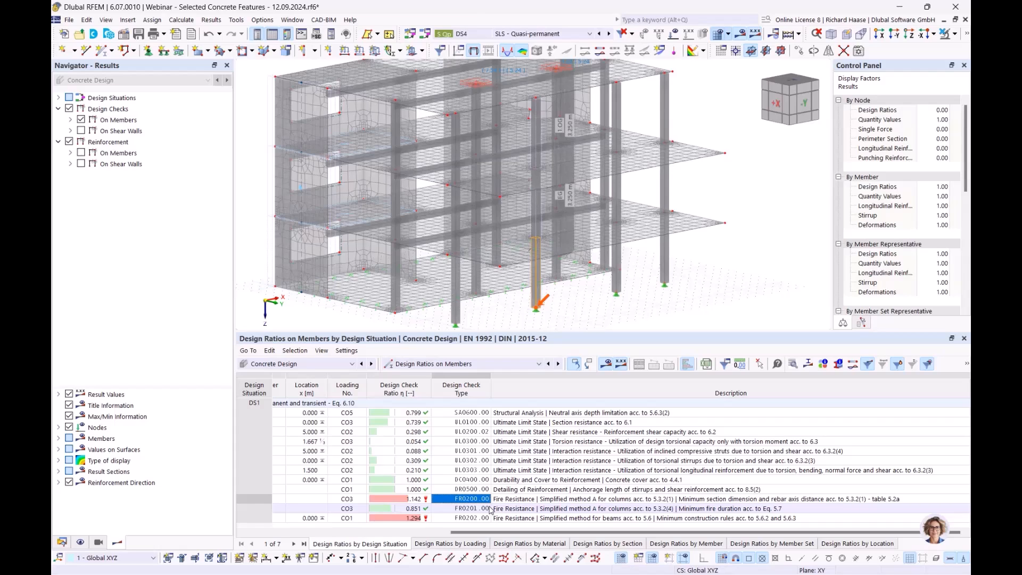
click(533, 500)
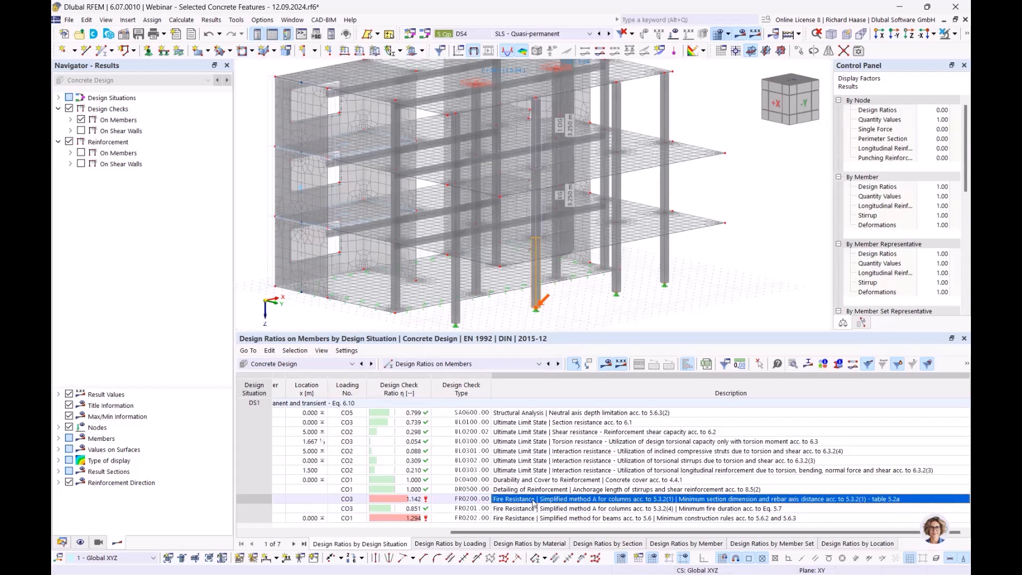
click(473, 503)
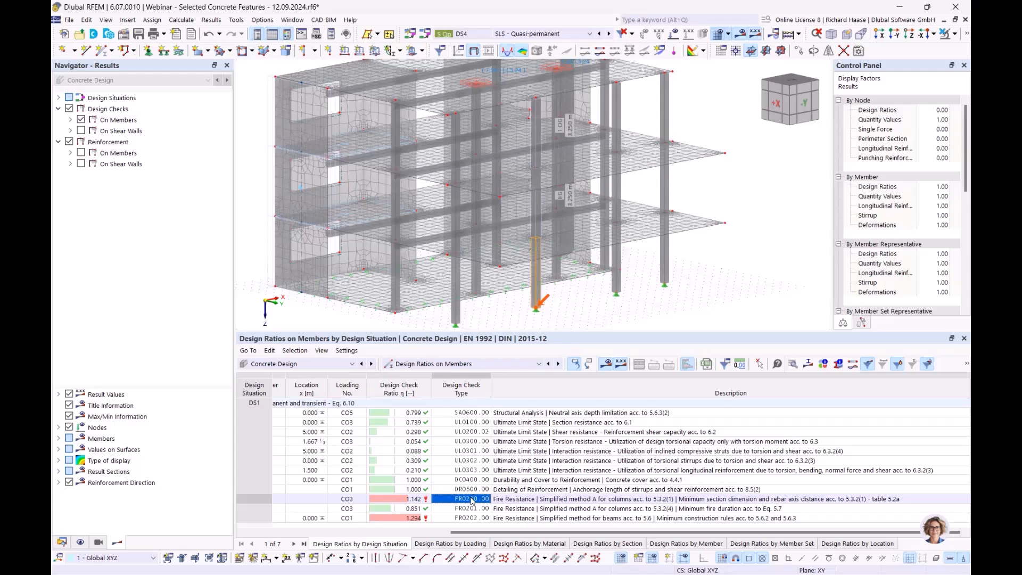
click(466, 507)
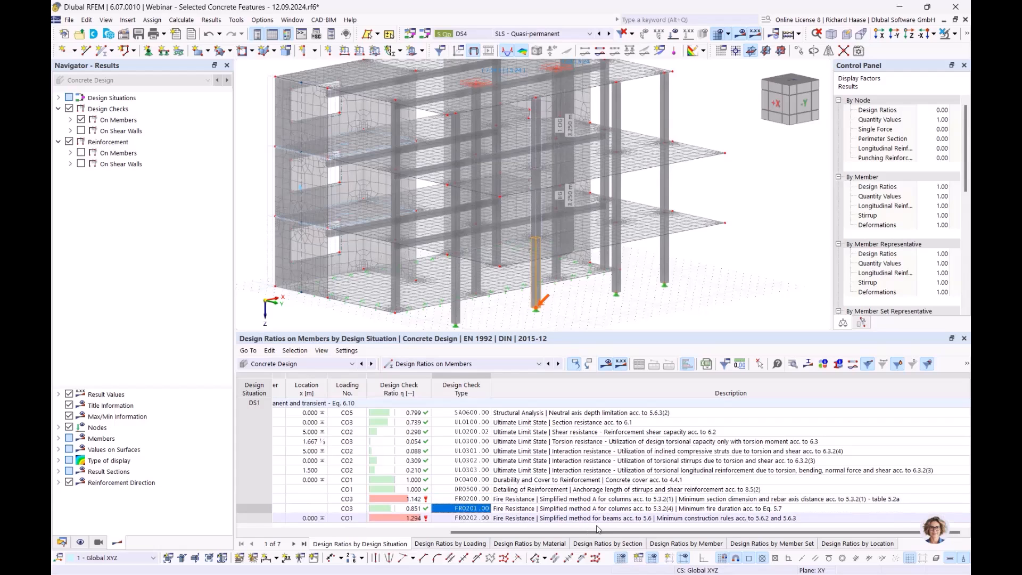
click(613, 510)
click(618, 500)
click(621, 509)
click(626, 500)
click(627, 510)
click(630, 500)
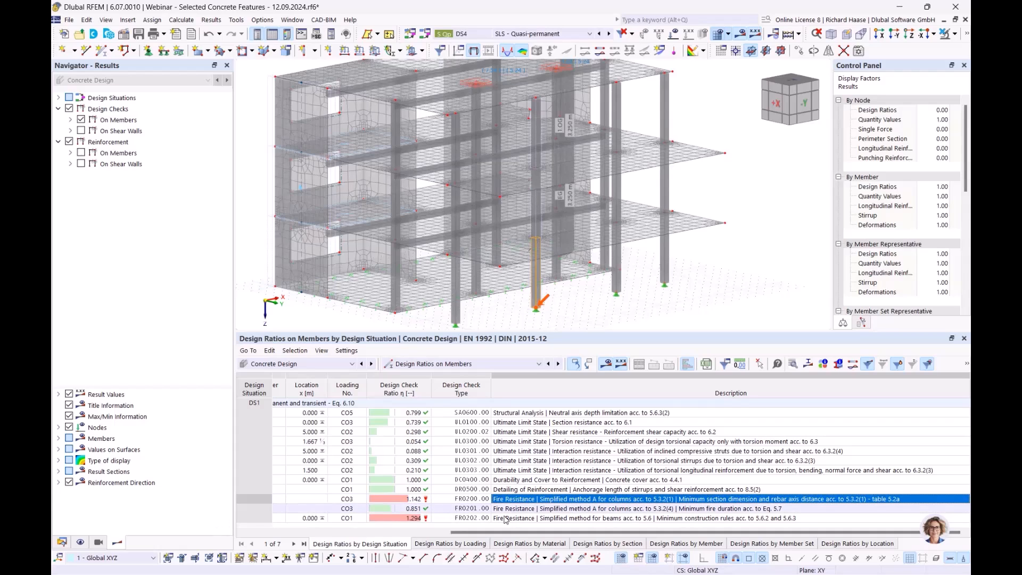
- Open the details of the beam's fire resistance check FR0202.00, review the required minimum dimension and distance per Table 5.5, and close them
click(561, 518)
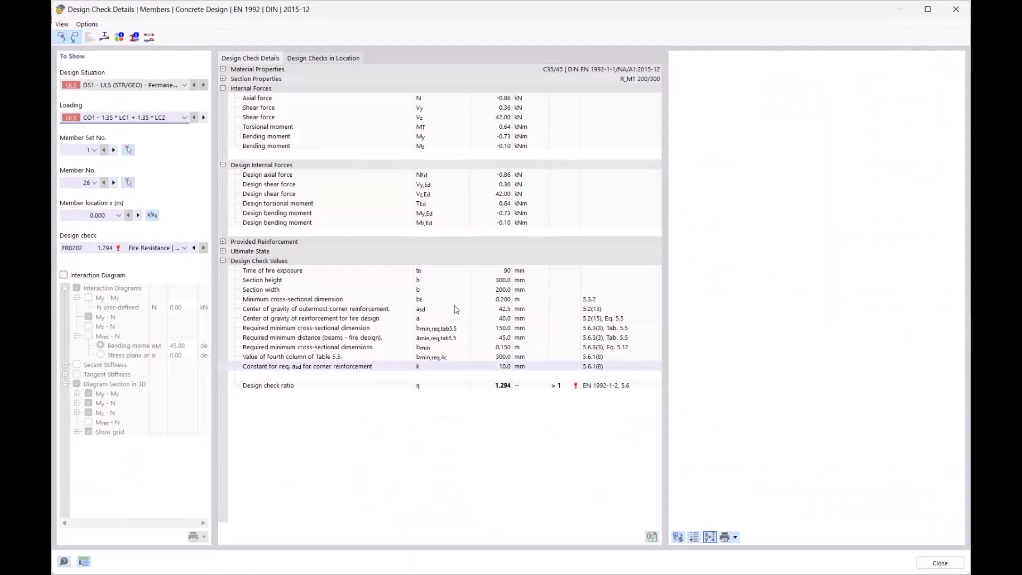
click(446, 329)
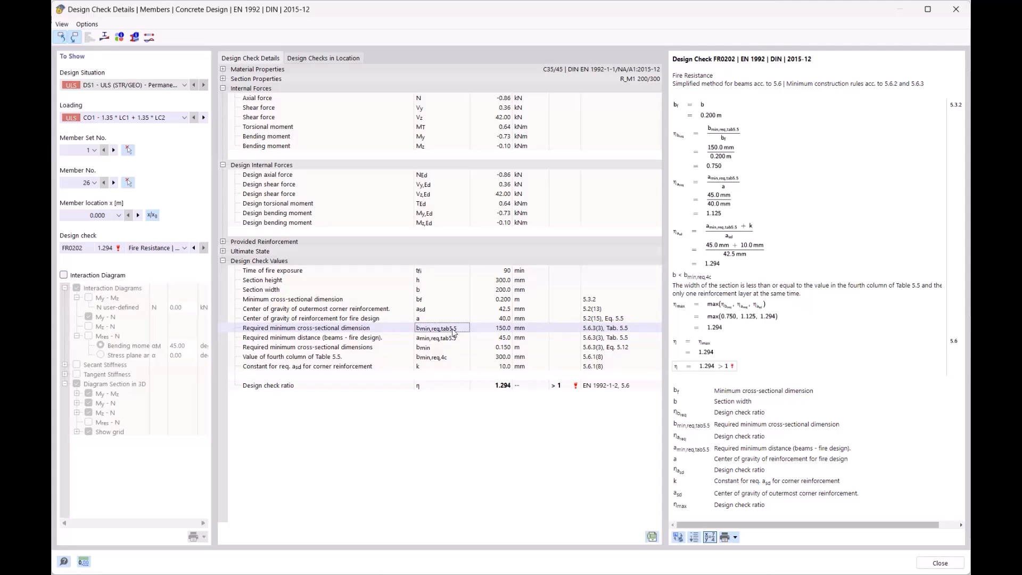
click(458, 339)
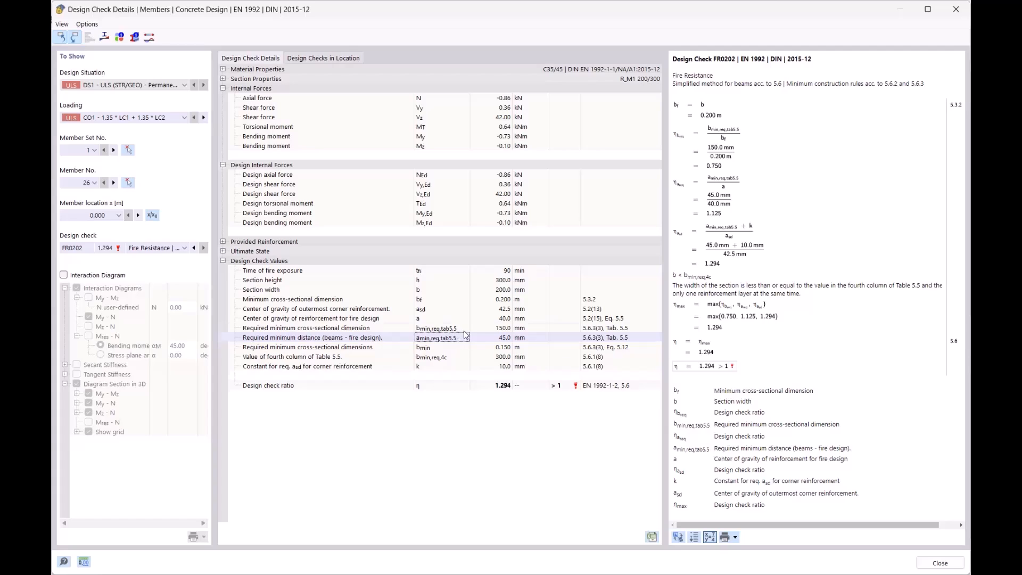
click(463, 329)
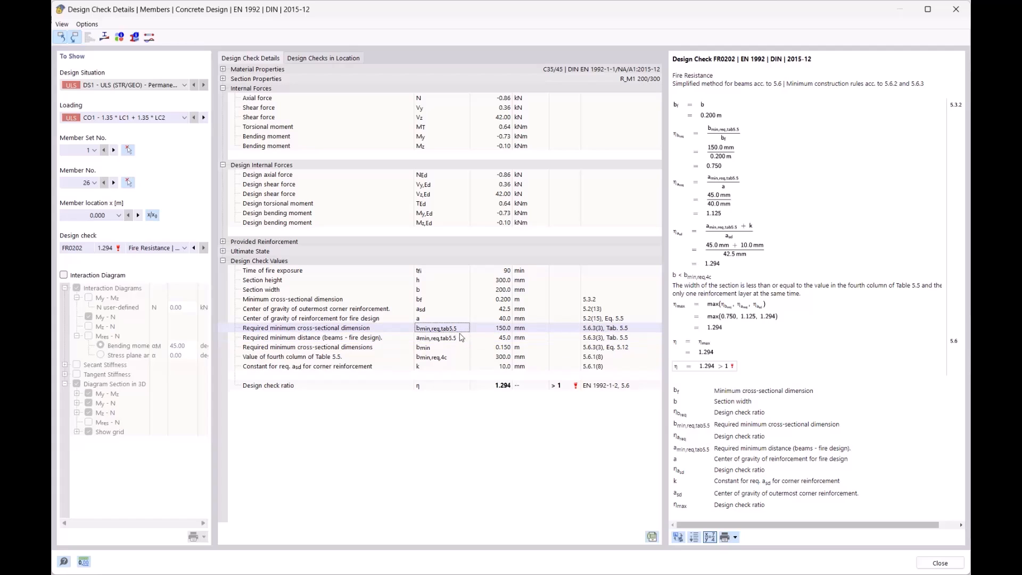
click(952, 15)
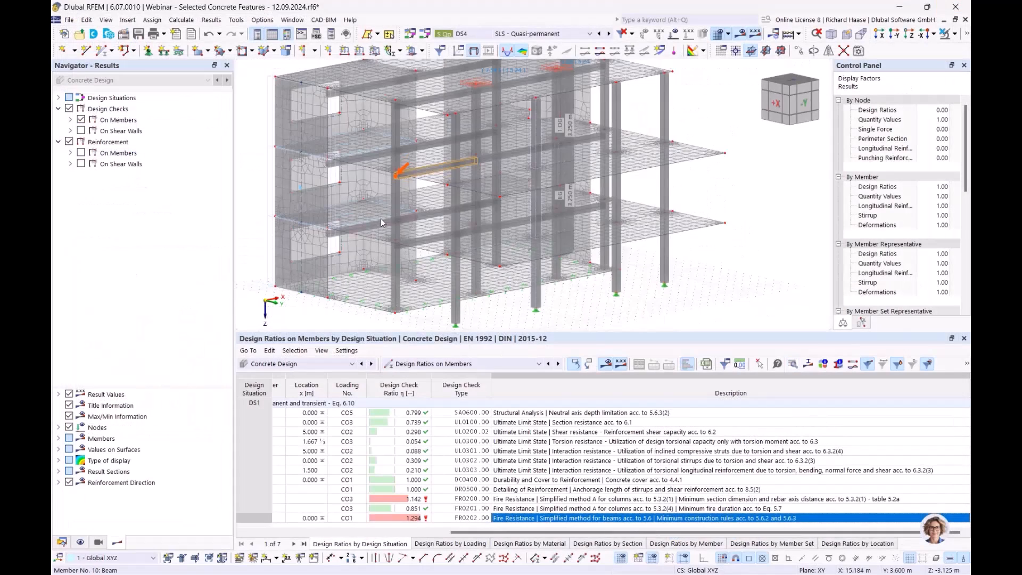
- Open the beam member set "Unterzug" and assign the design support "Endlager" to its start and end
middle_drag(414, 176, 501, 221)
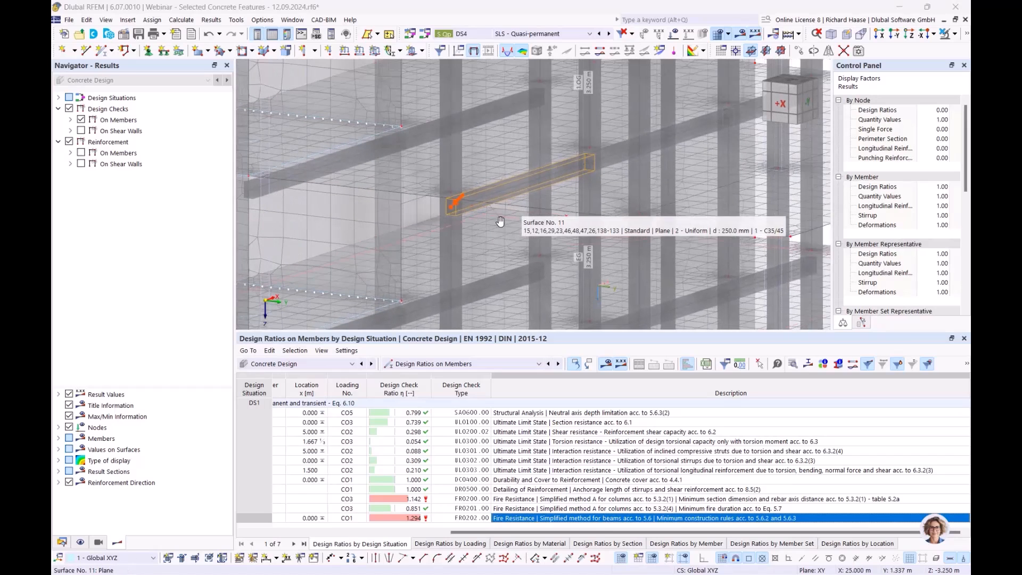
scroll(465, 213, up, 5)
double_click(465, 216)
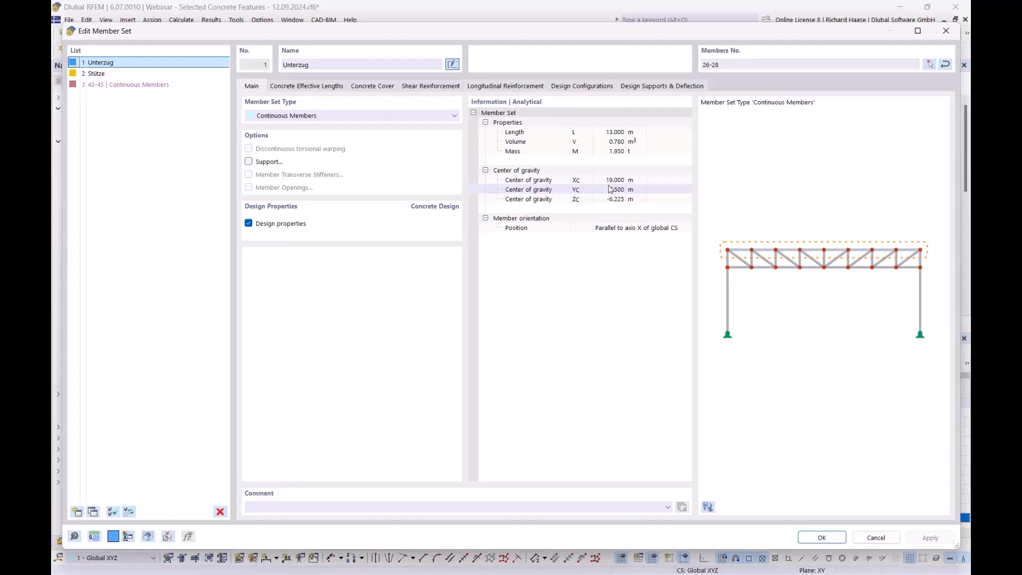
click(666, 88)
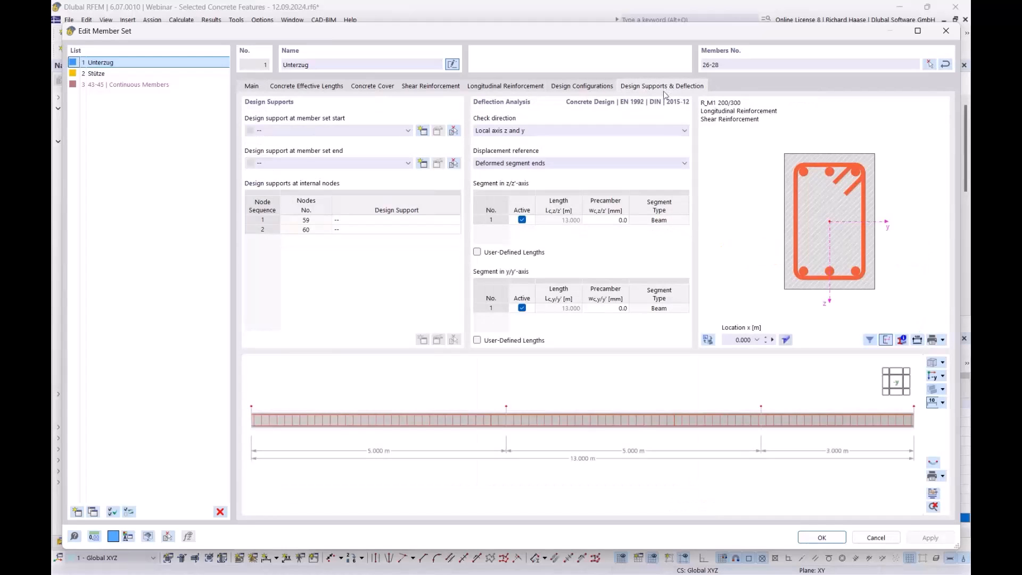
scroll(471, 419, down, 2)
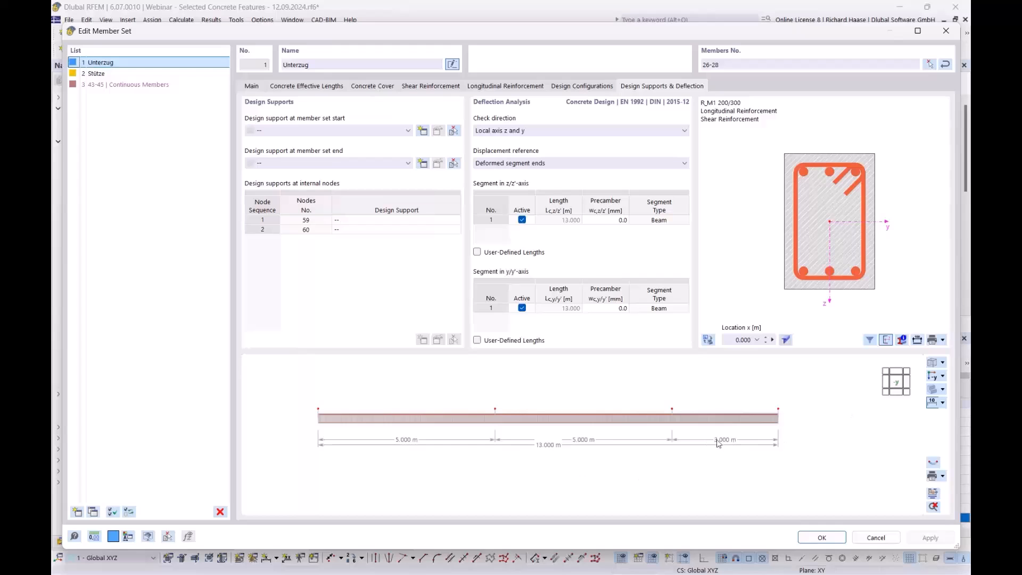
click(312, 132)
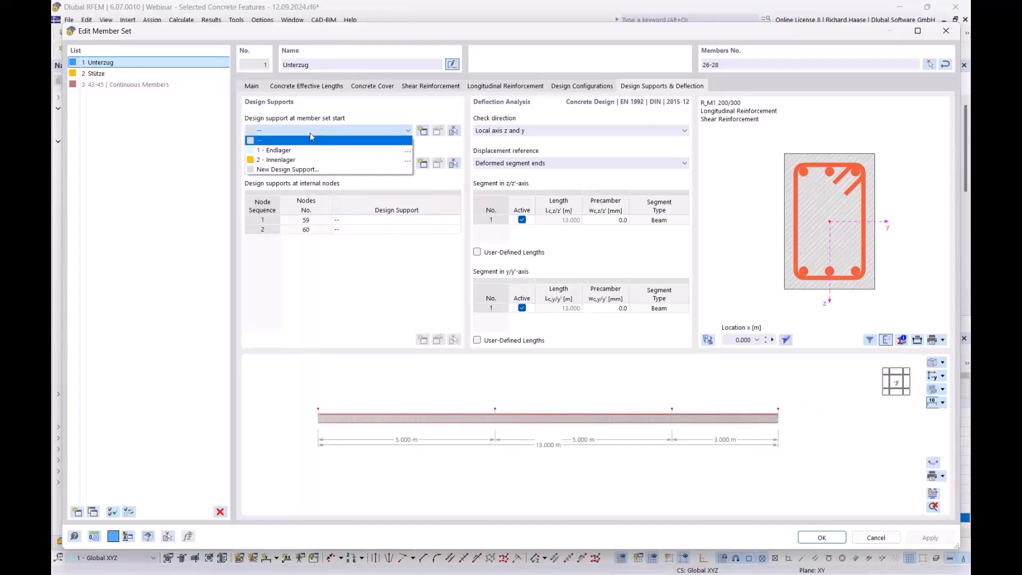
click(285, 151)
click(334, 165)
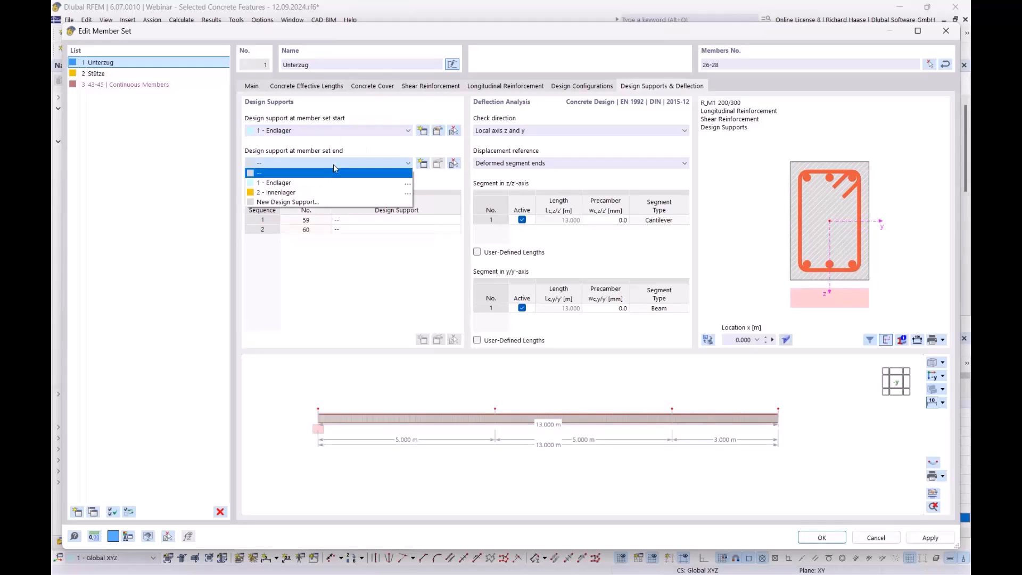
click(328, 183)
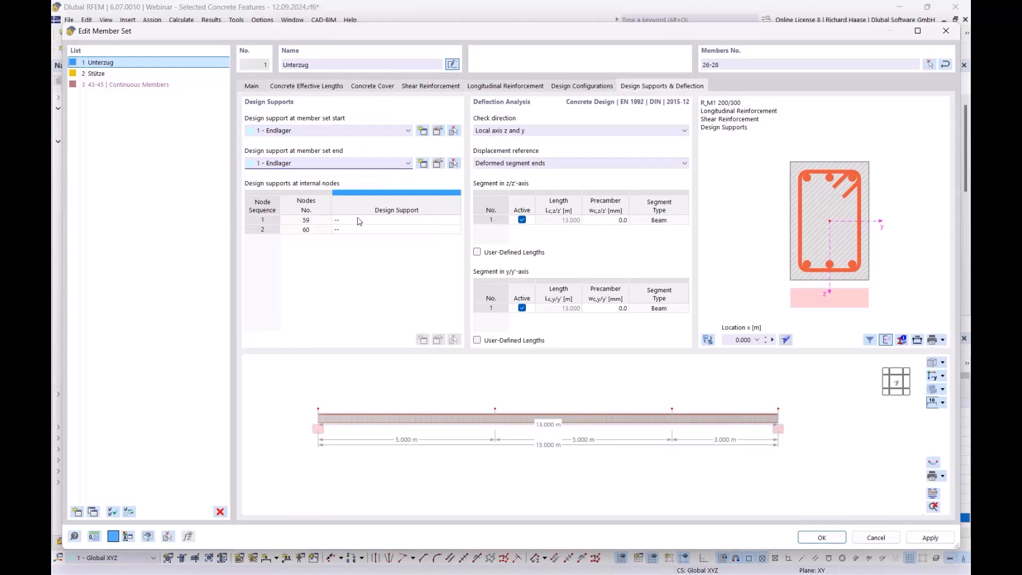
- Assign the design support "Innenlager" to internal nodes 59 and 60 of the member set "Unterzug"
click(361, 220)
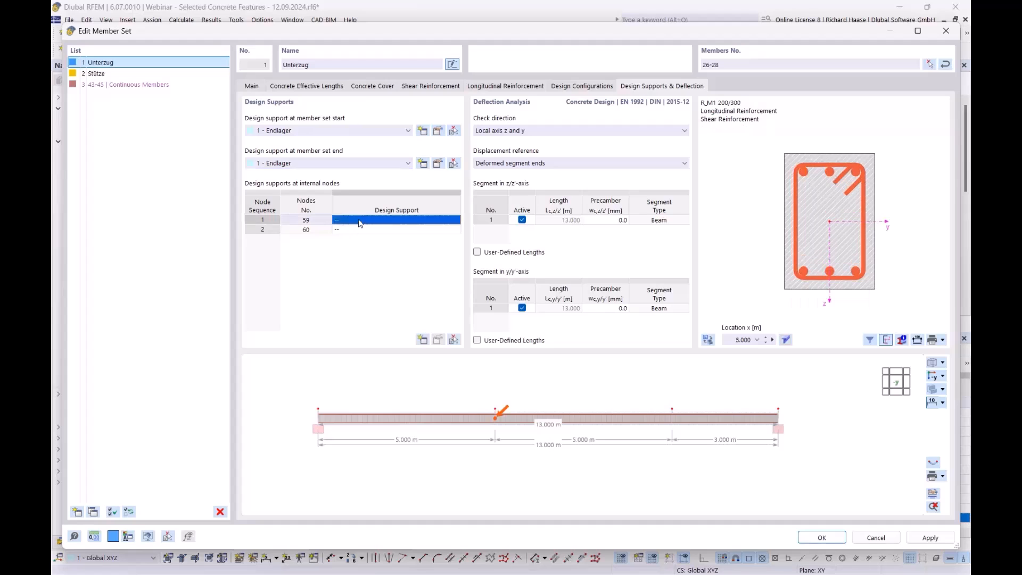
click(361, 224)
click(366, 248)
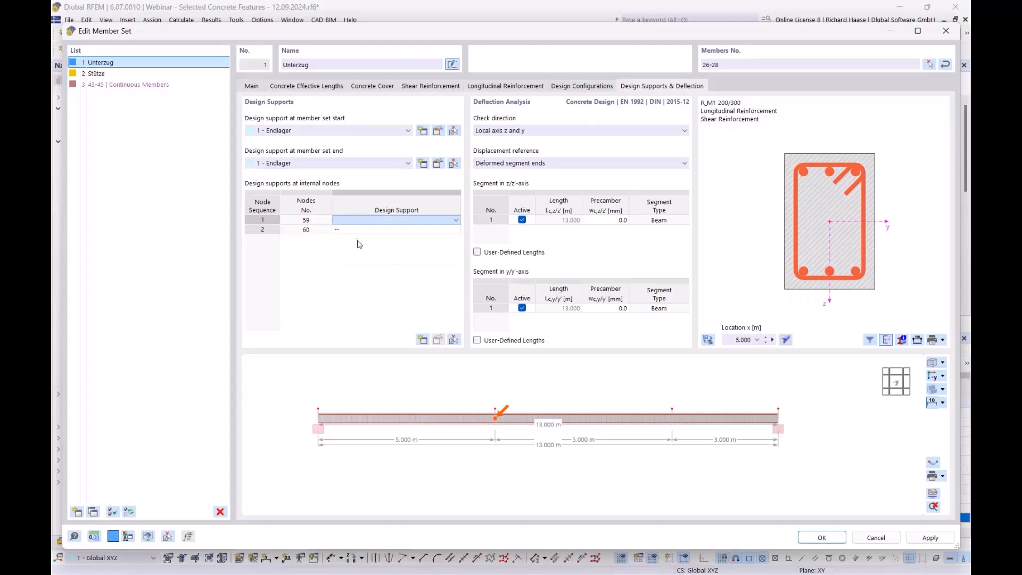
click(370, 230)
click(370, 233)
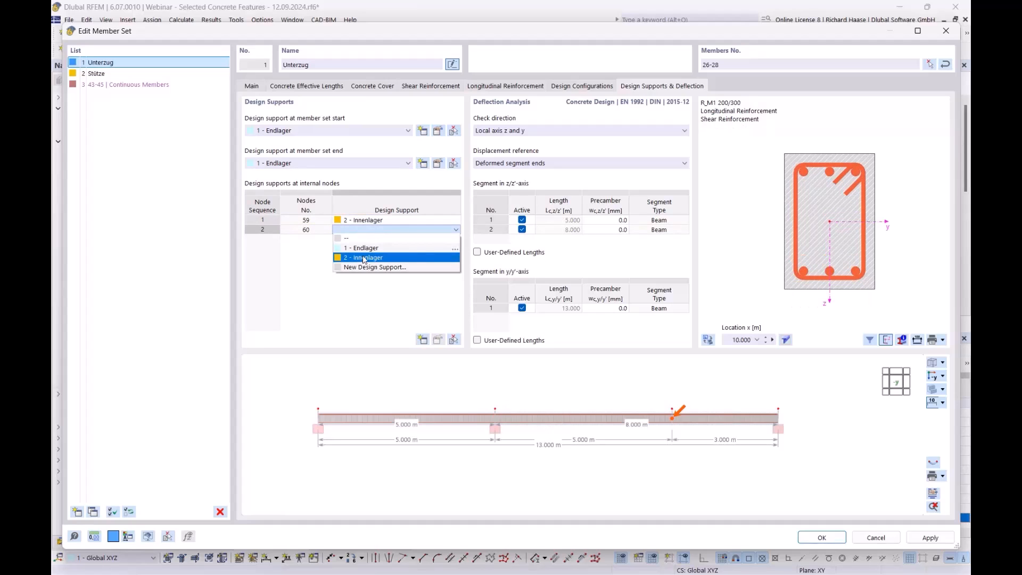
click(364, 258)
- Review the settings of the design supports "Endlager" and "Innenlager", closing them without changes
click(439, 163)
drag(421, 11, 561, 460)
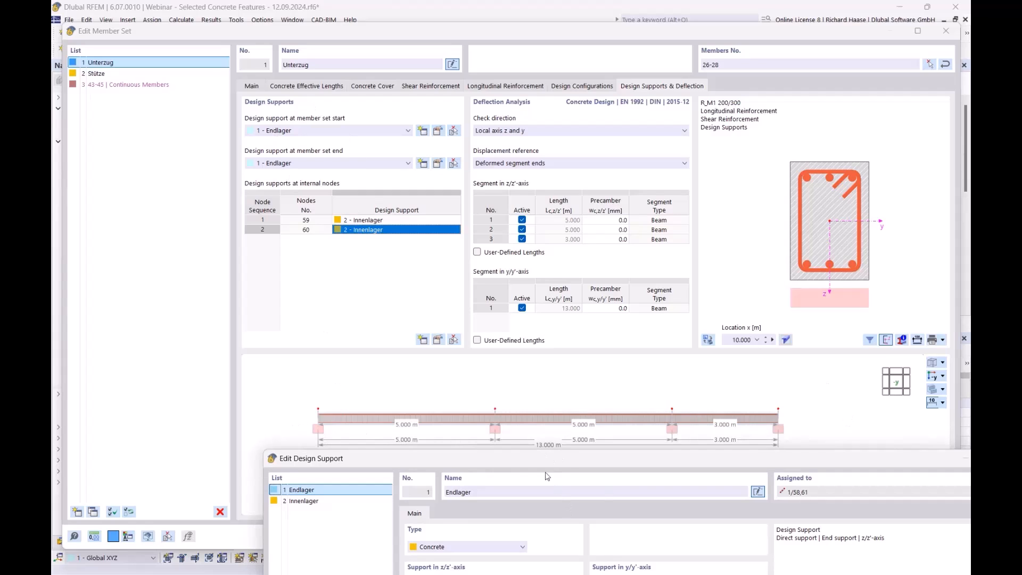
drag(566, 463, 545, 215)
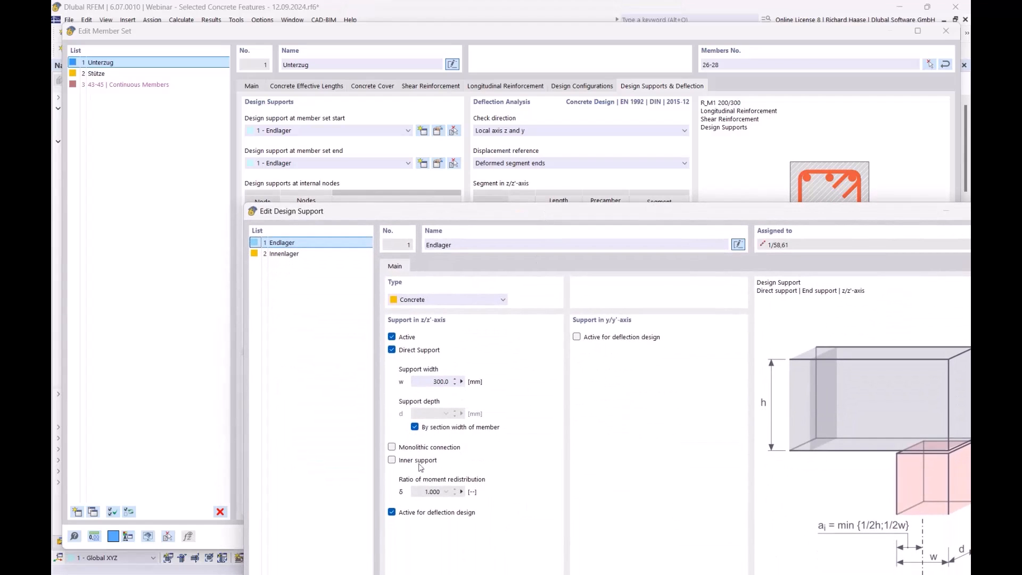
click(306, 254)
drag(492, 216, 507, 473)
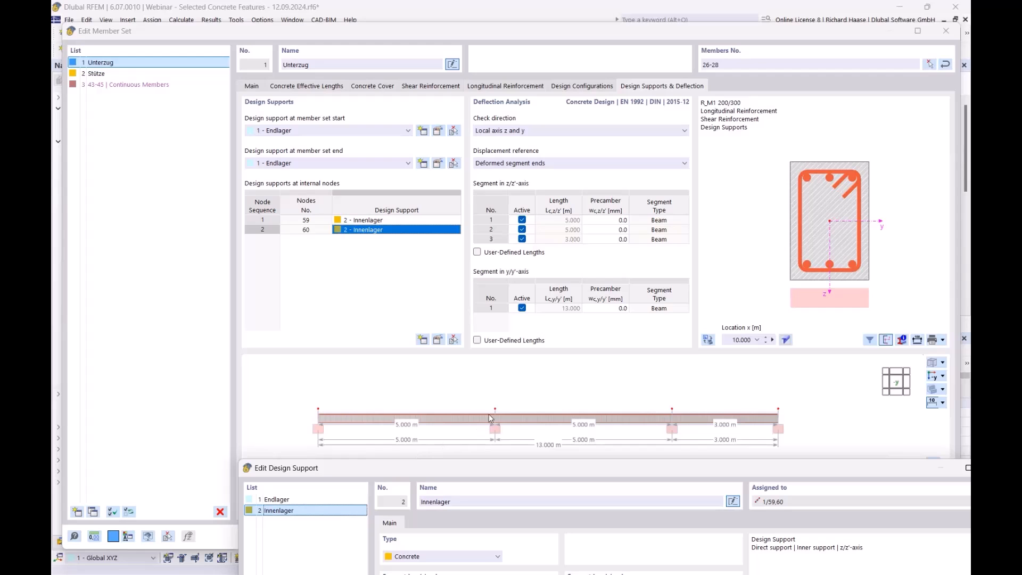
drag(808, 469, 701, 60)
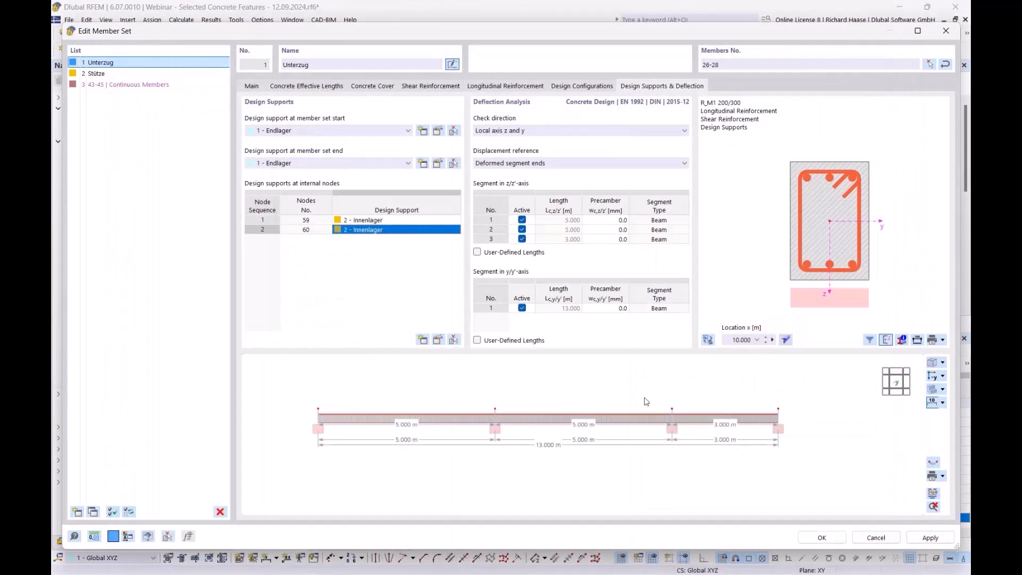
click(890, 60)
- Apply the member set changes, accepting deletion of the old results, and recalculate Concrete Design to list the design ratios on members
click(822, 538)
click(556, 352)
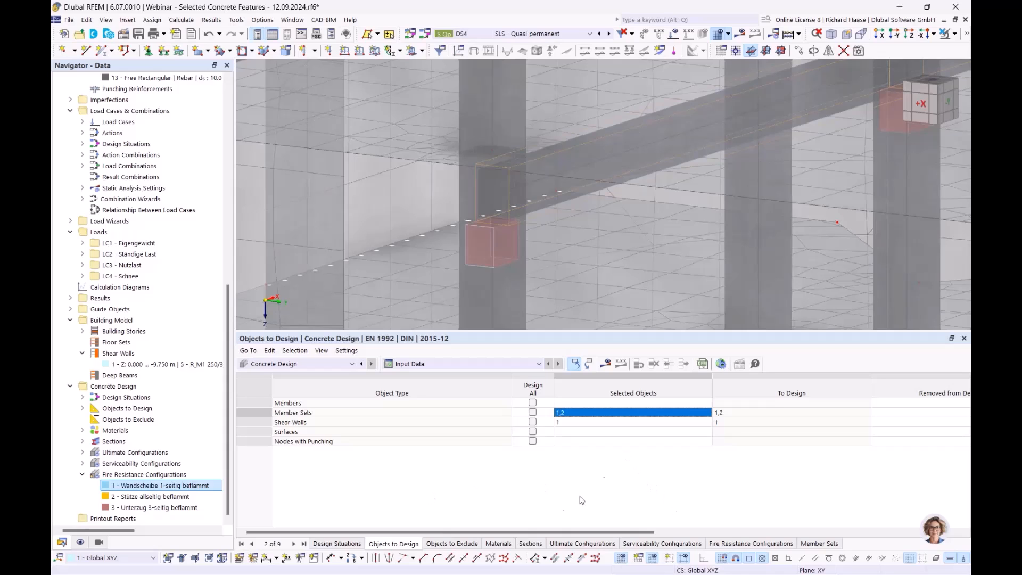
click(606, 368)
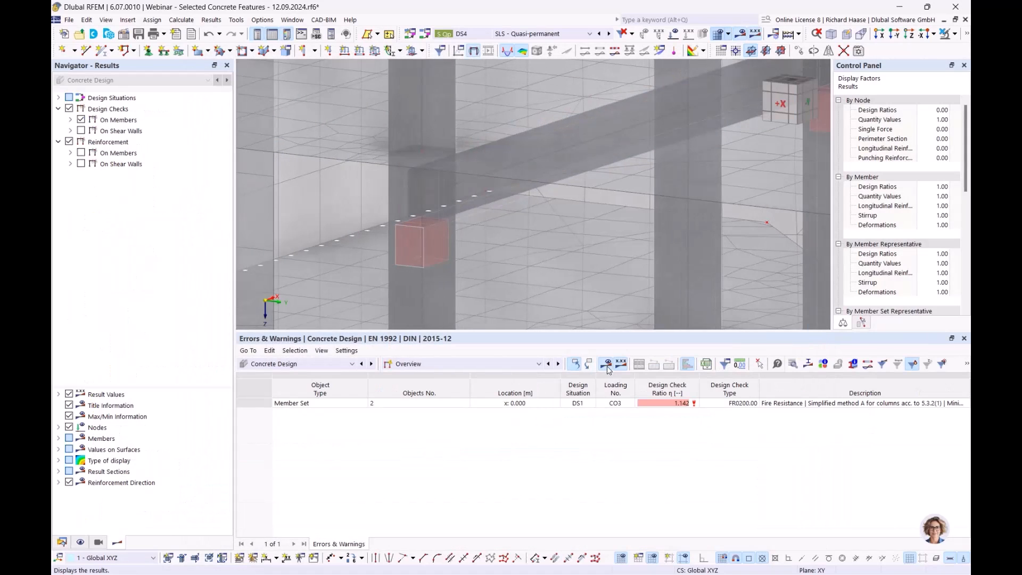
click(406, 365)
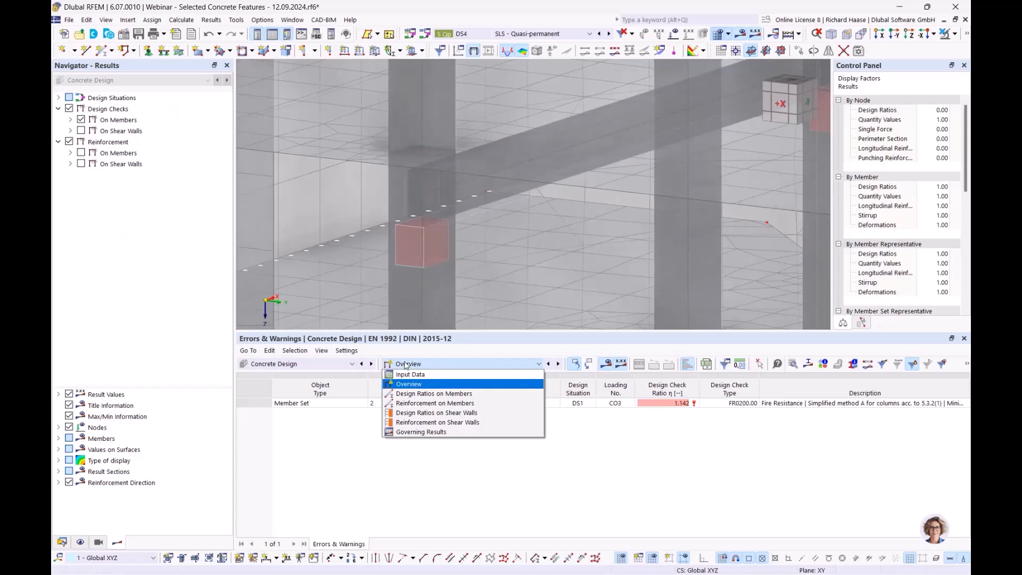
click(420, 394)
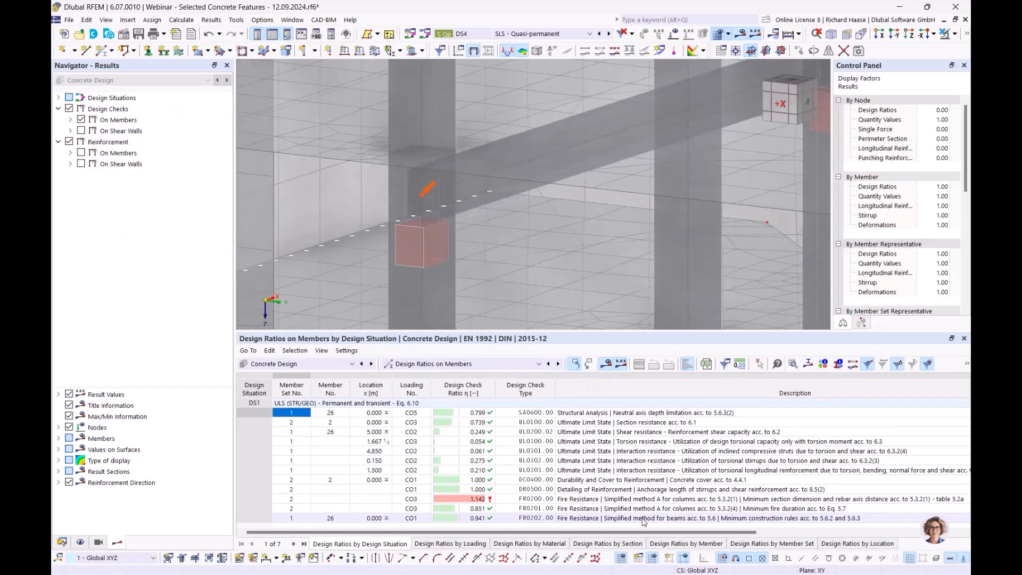
- Open the recalculated FR0202.00 check details of the beam, examine the required minimum distance per Table 5.6, and close them
click(644, 519)
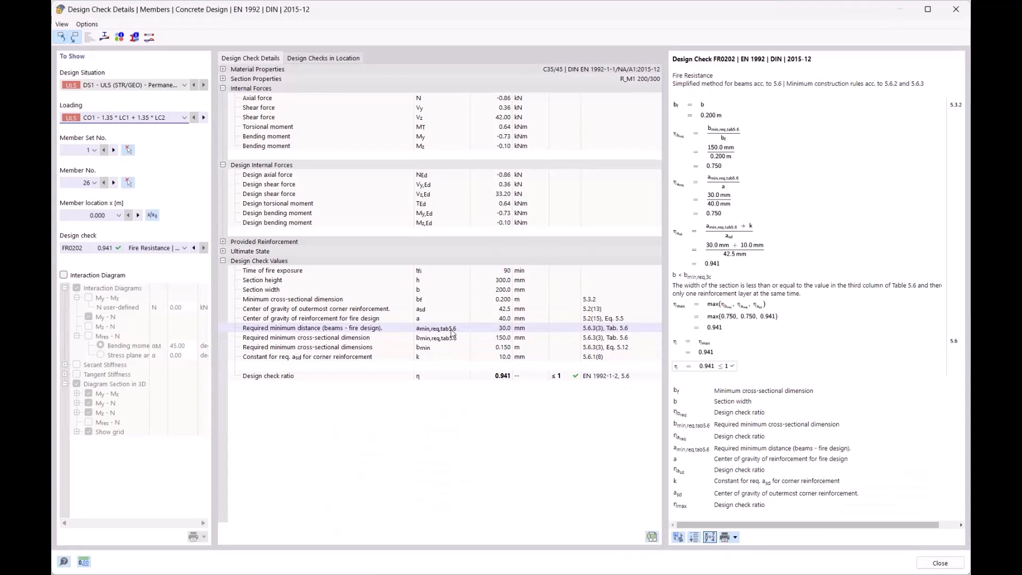
click(456, 331)
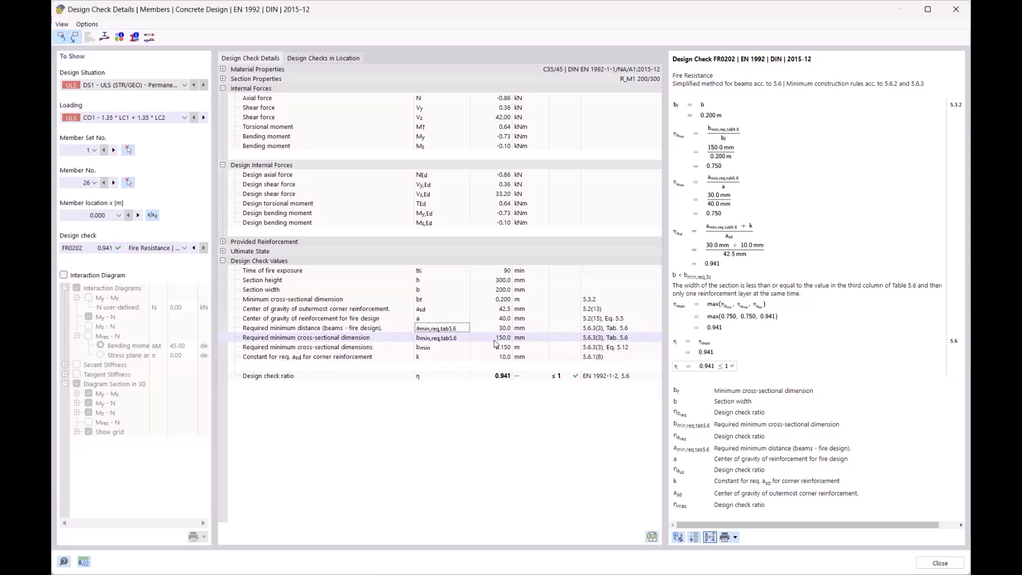
click(956, 9)
scroll(488, 187, down, 6)
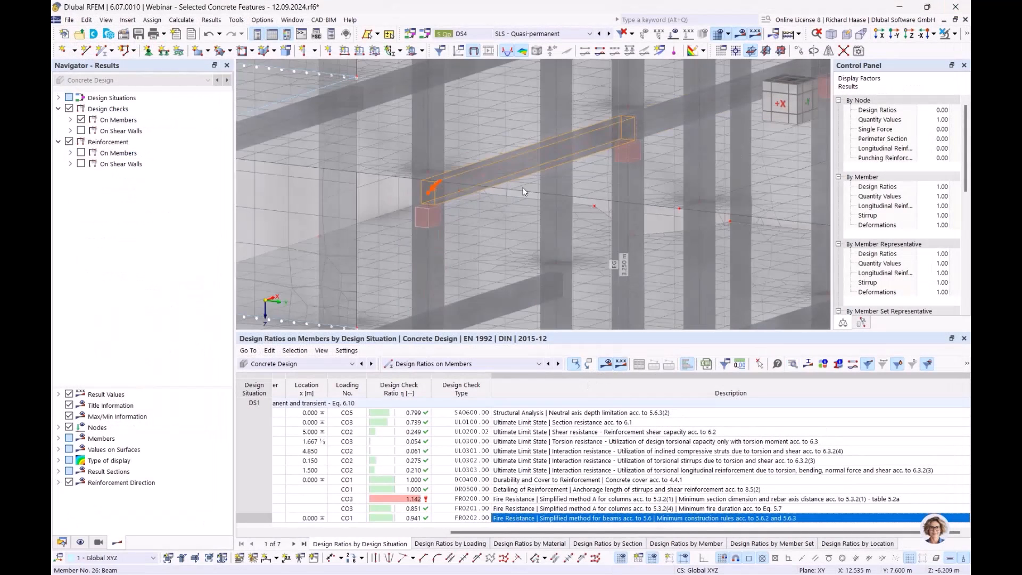
middle_drag(551, 180, 487, 194)
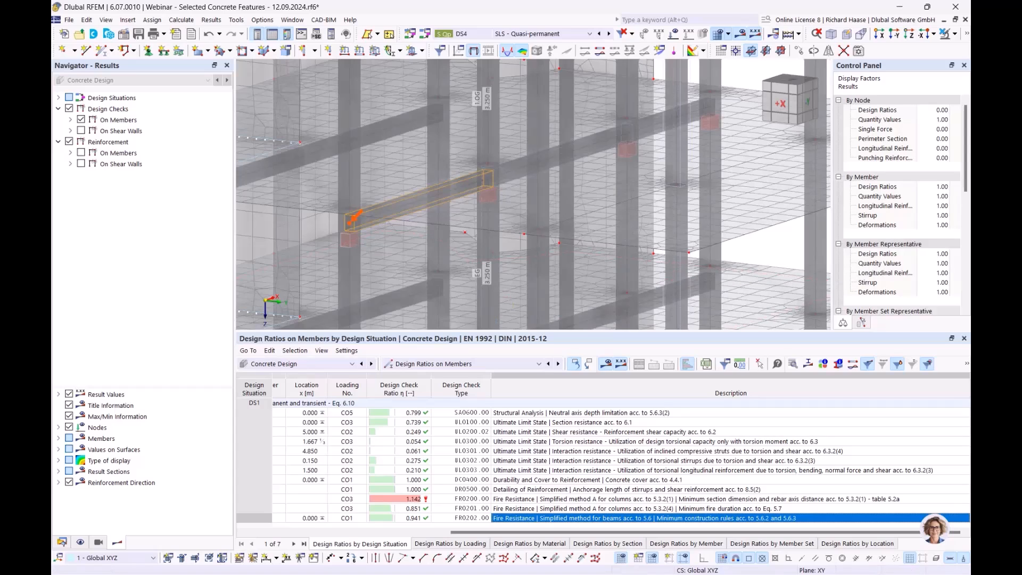
- Remove member sets 1 and 2 from the Concrete Design objects to design, accepting deletion of the Concrete Design results
click(421, 364)
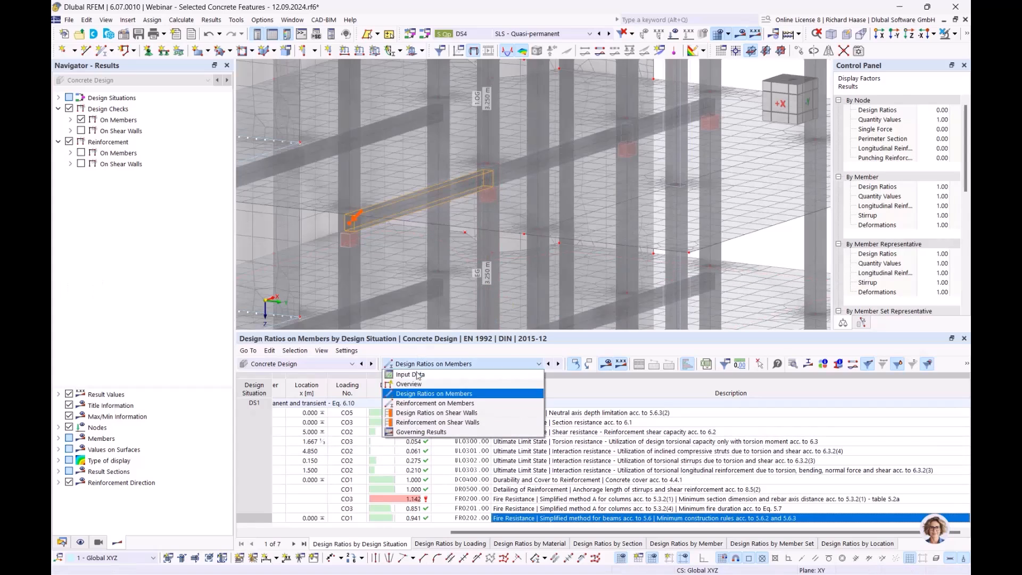
click(418, 375)
click(580, 414)
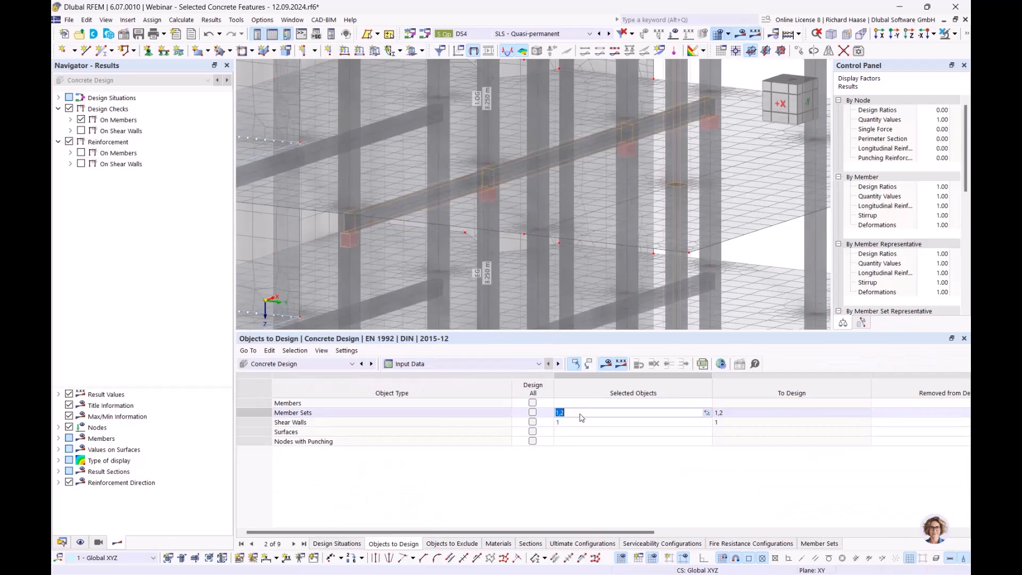
key(Delete)
click(577, 442)
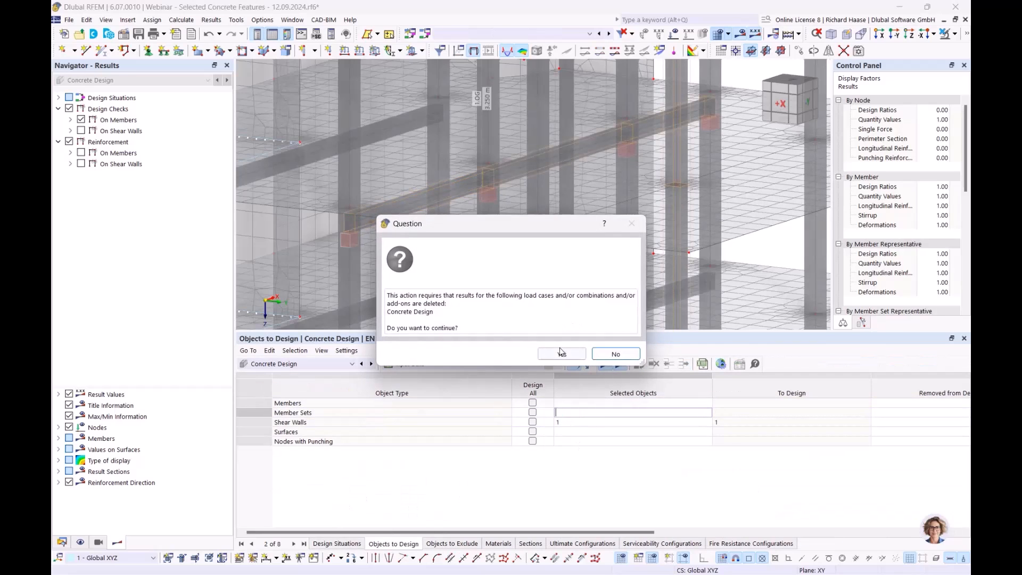
click(561, 353)
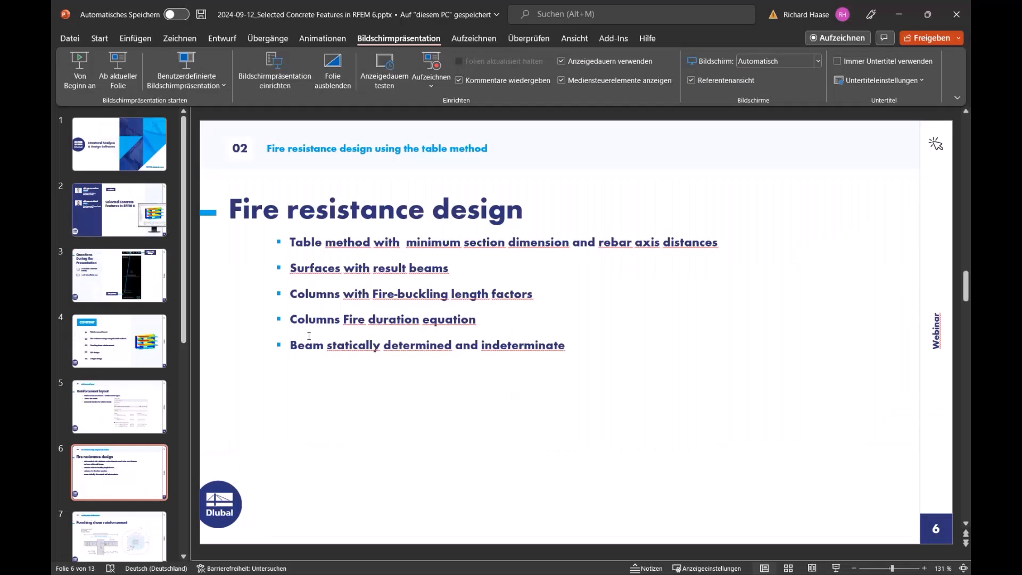
- Switch to the PowerPoint webinar presentation, show the fire resistance and punching shear reinforcement slides, and end the slide show
click(123, 66)
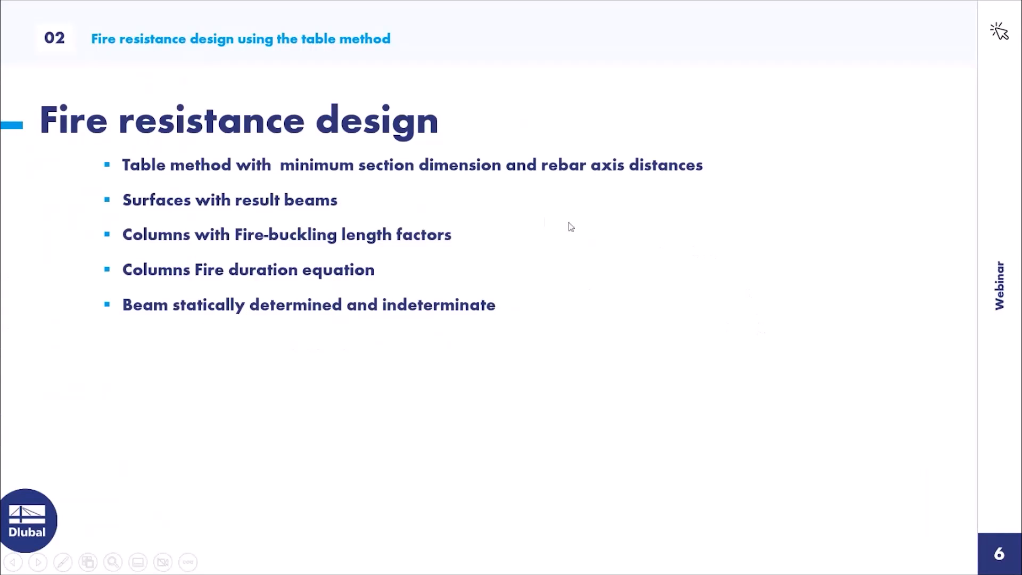
click(533, 219)
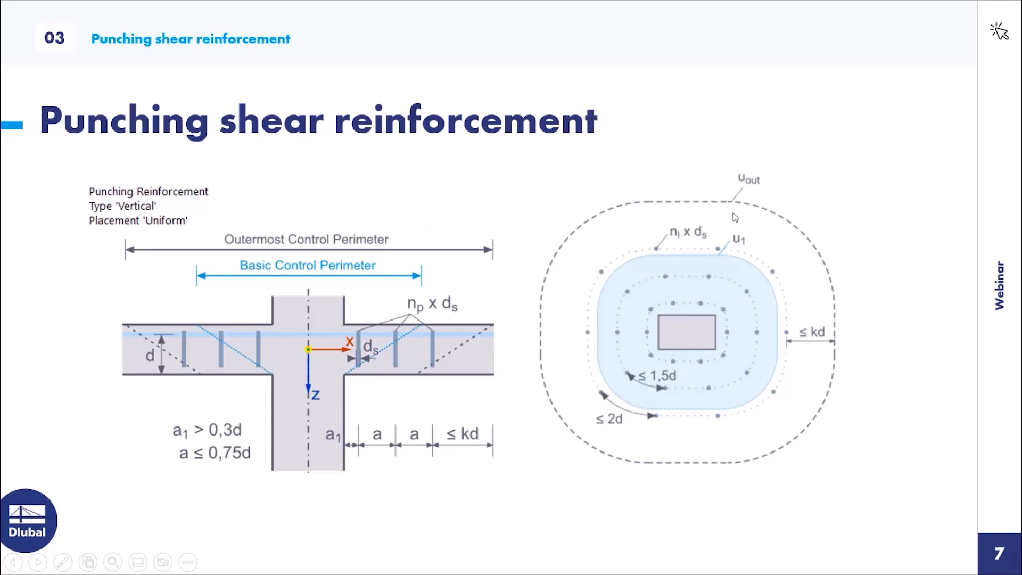
key(Escape)
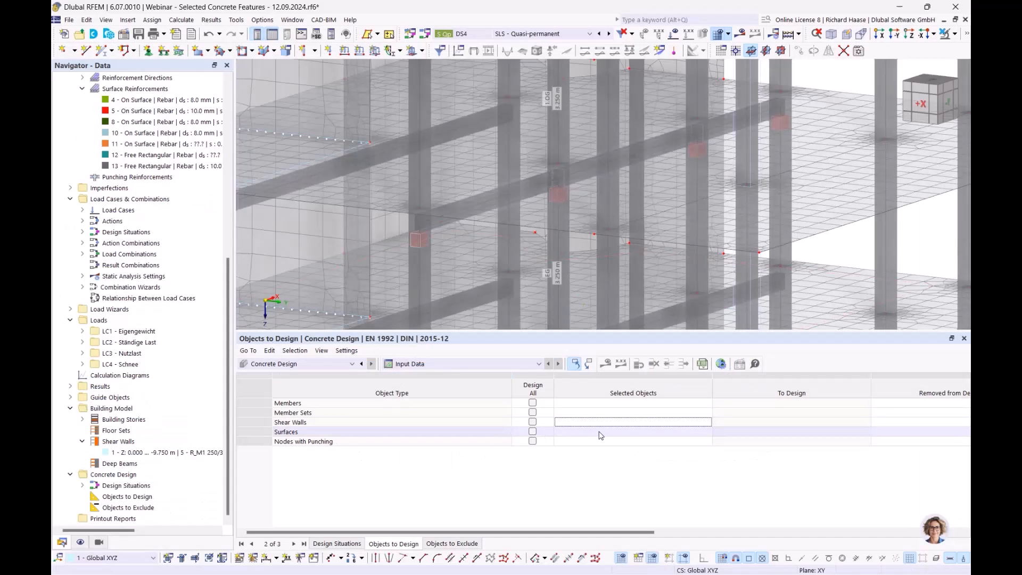
- Enter node 28 as the selected object for nodes with punching in the RFEM 6 Concrete Design input data
scroll(657, 258, down, 8)
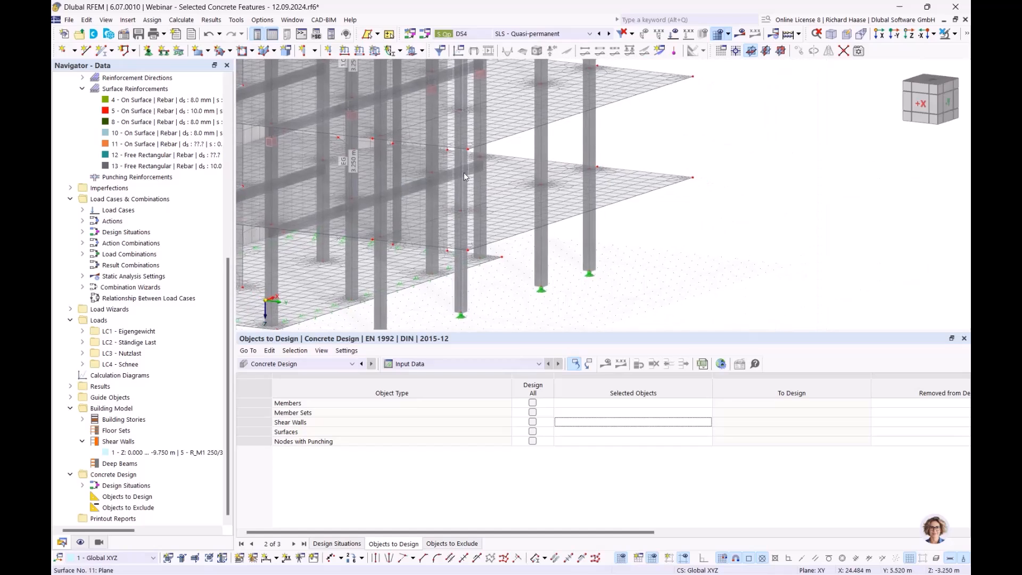
ctrl+middle_drag(535, 199, 541, 212)
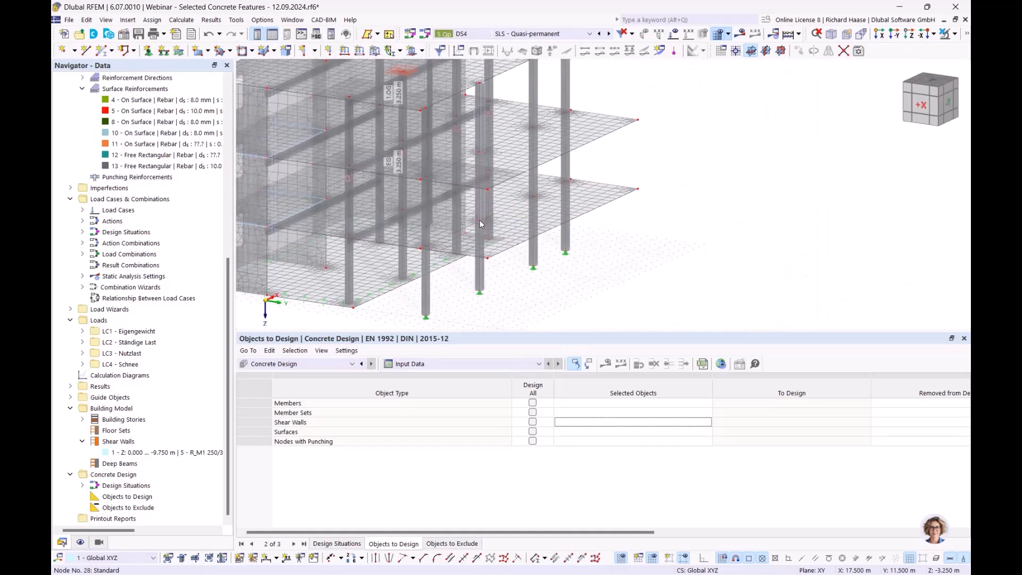
click(595, 444)
click(596, 444)
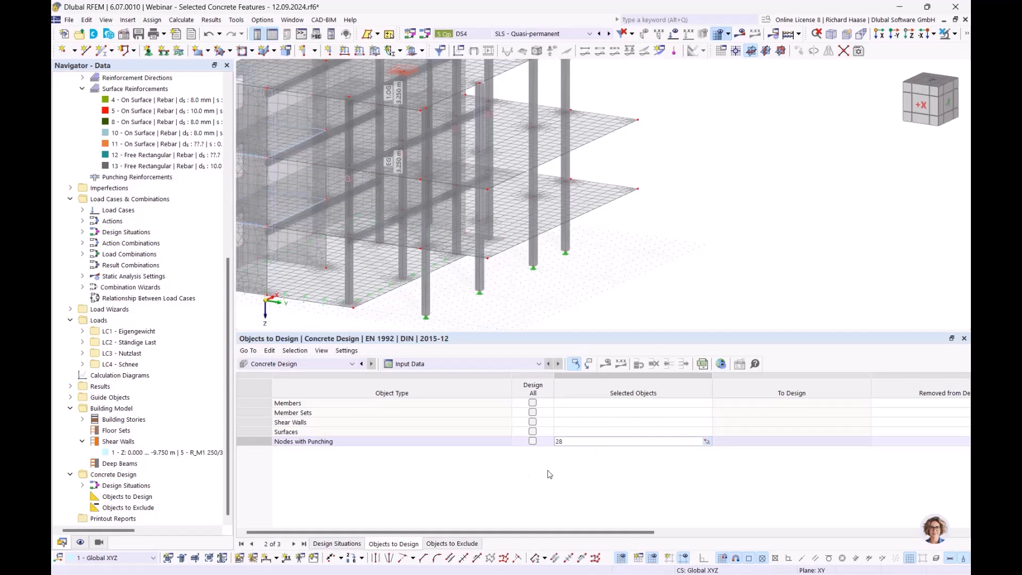
click(515, 480)
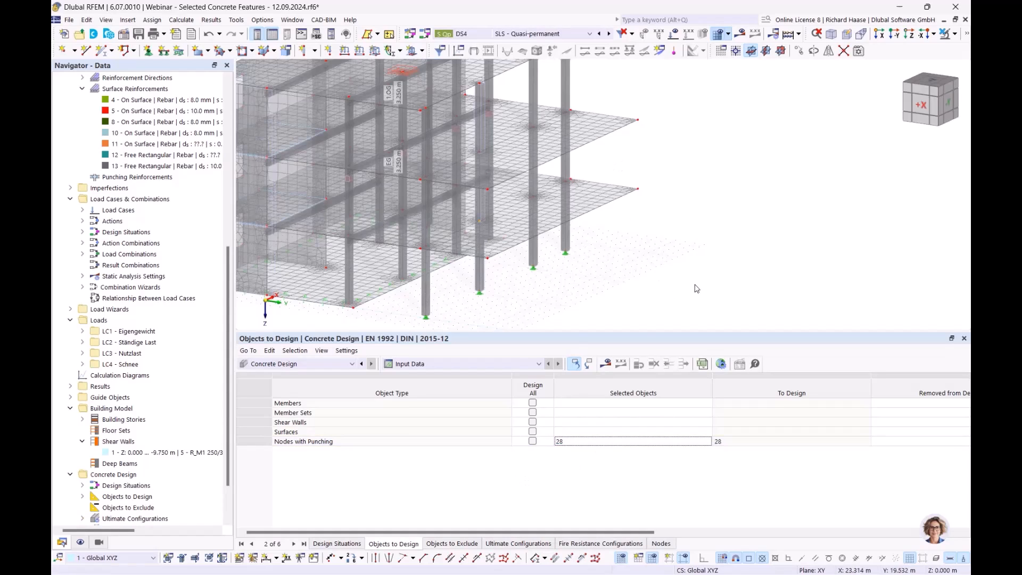
- Calculate Concrete Design for the punching node and list the design ratios on nodes
middle_drag(698, 289, 662, 291)
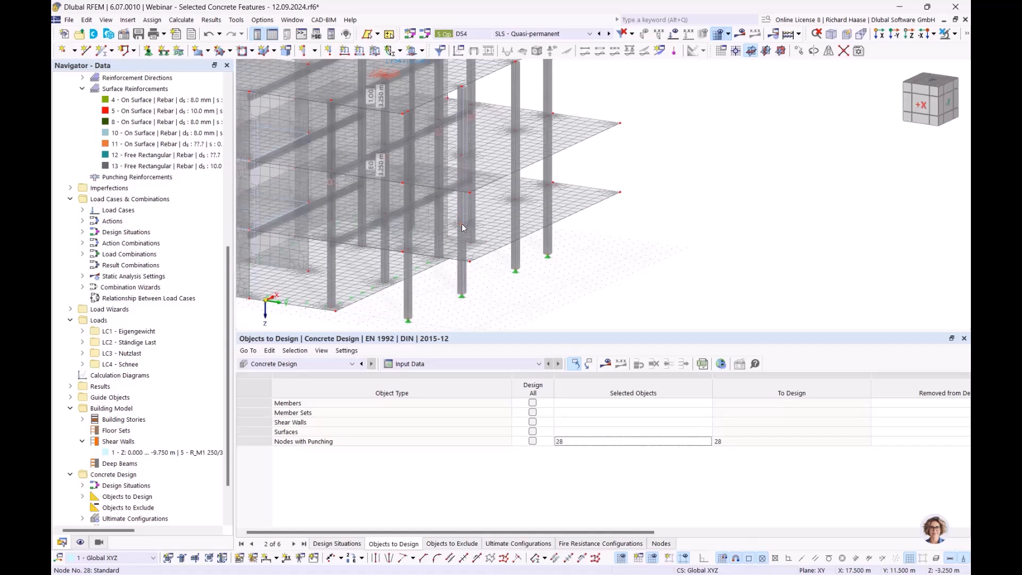
click(607, 364)
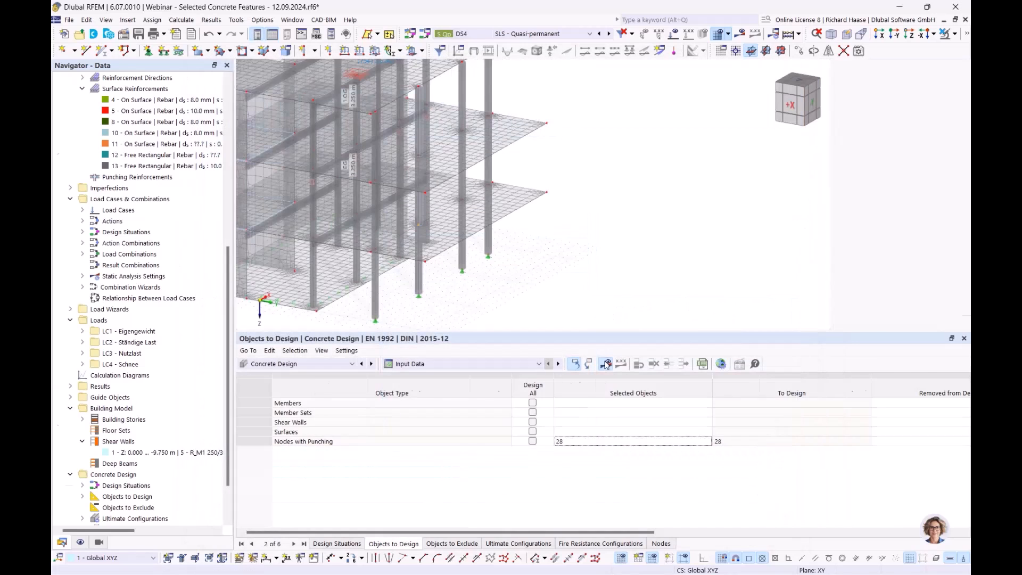
click(429, 364)
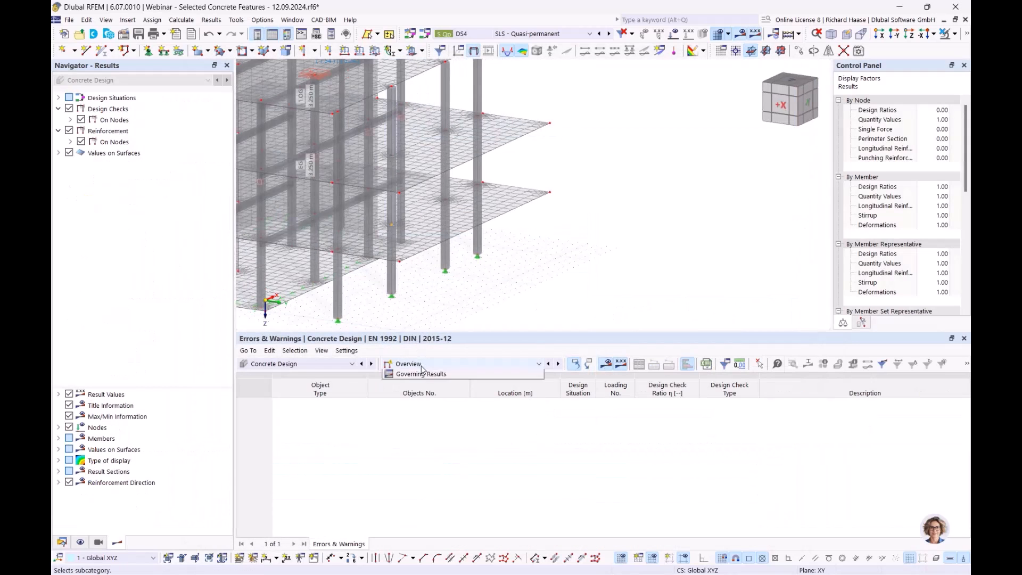
click(429, 394)
middle_drag(471, 274, 626, 316)
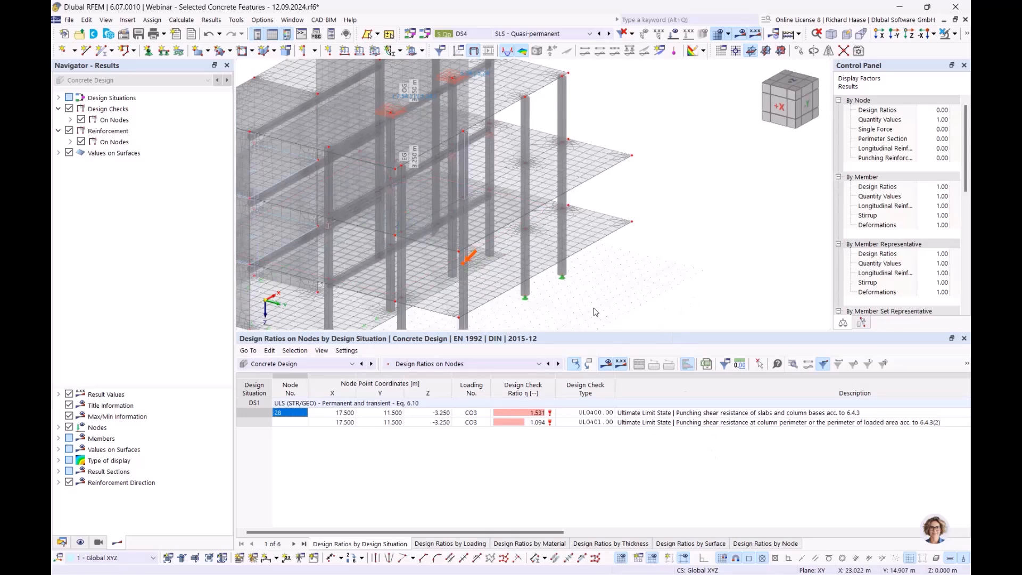
ctrl+middle_drag(596, 312, 616, 318)
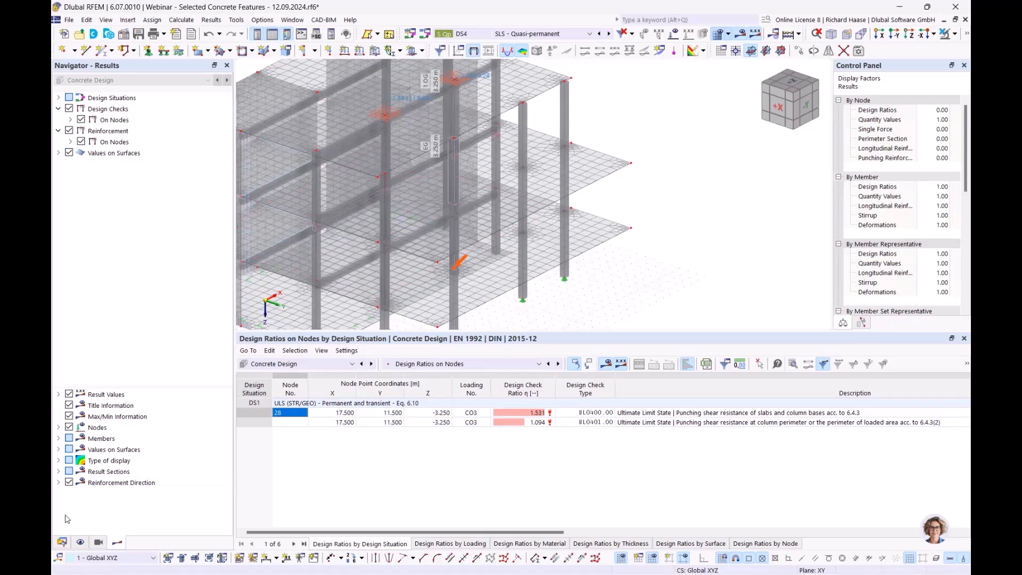
click(62, 542)
scroll(90, 250, up, 2)
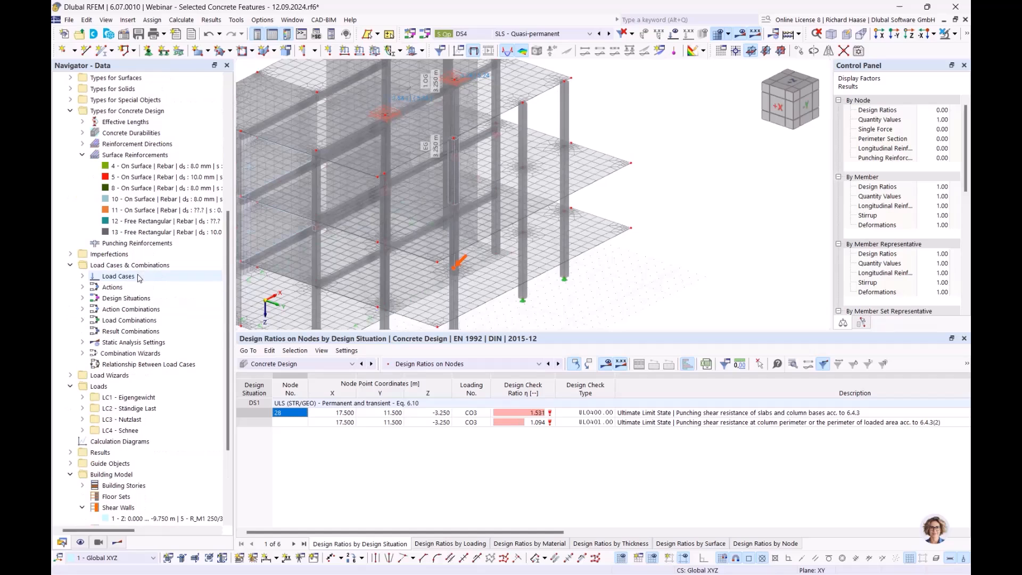
right_click(133, 154)
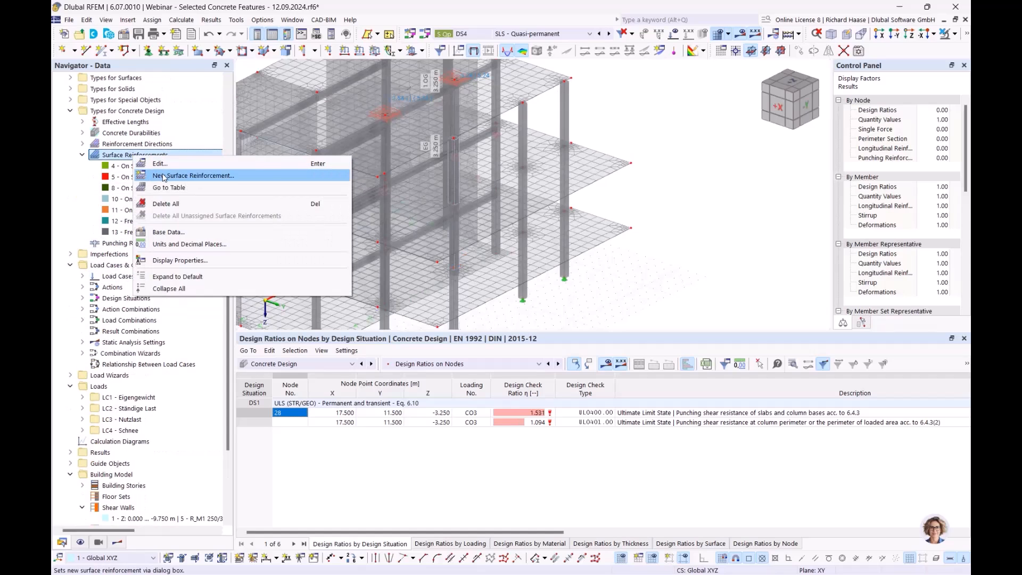
click(165, 177)
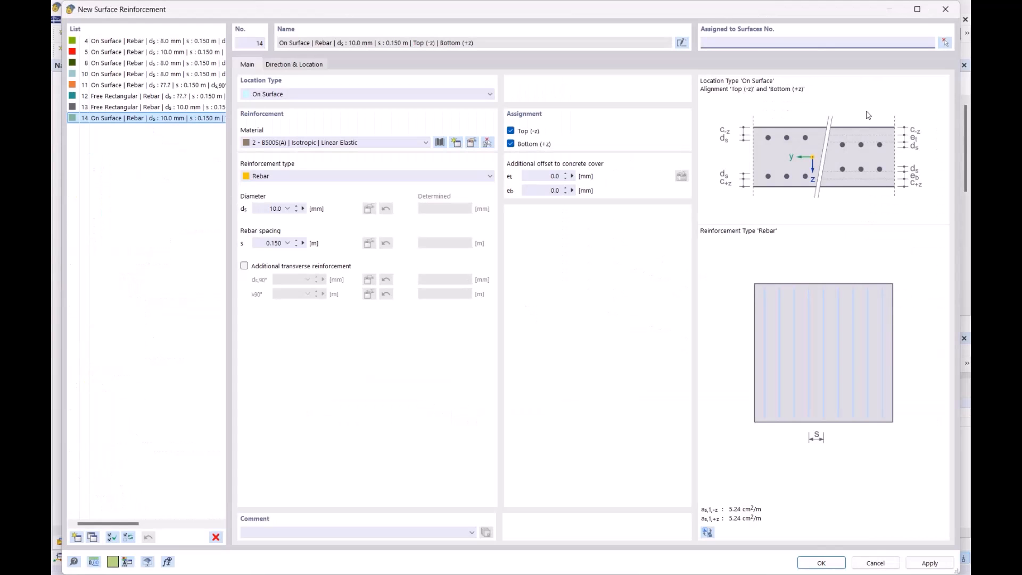
click(945, 9)
- Display the required longitudinal top reinforcement in directions 1 and 2 on nodes and examine it around node 28
click(125, 540)
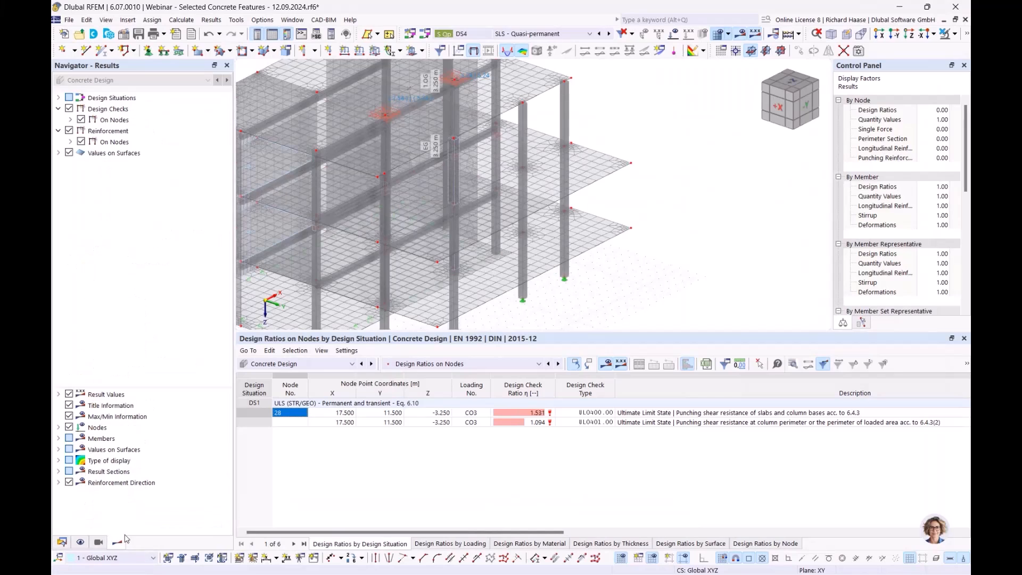
click(71, 141)
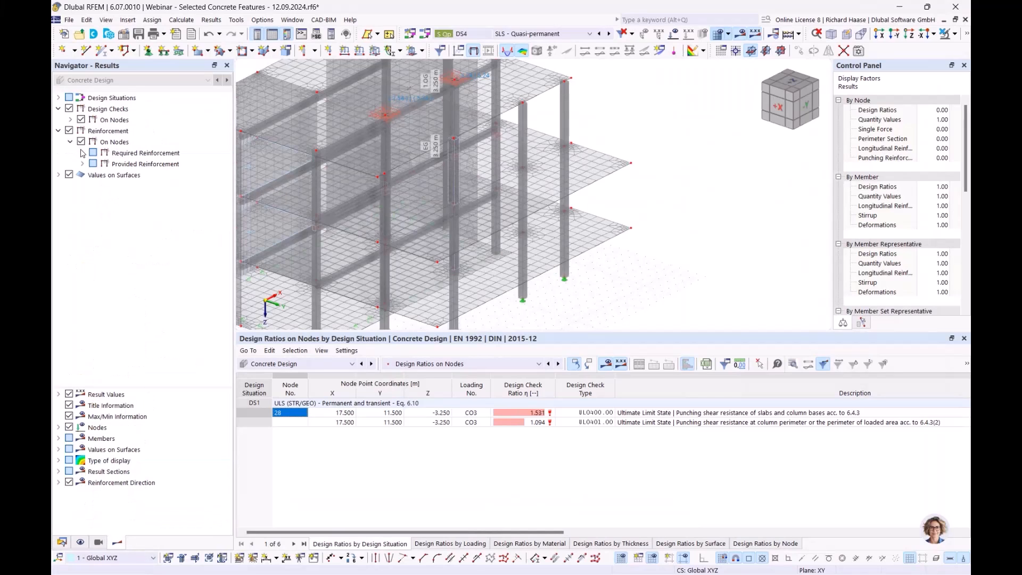
click(83, 154)
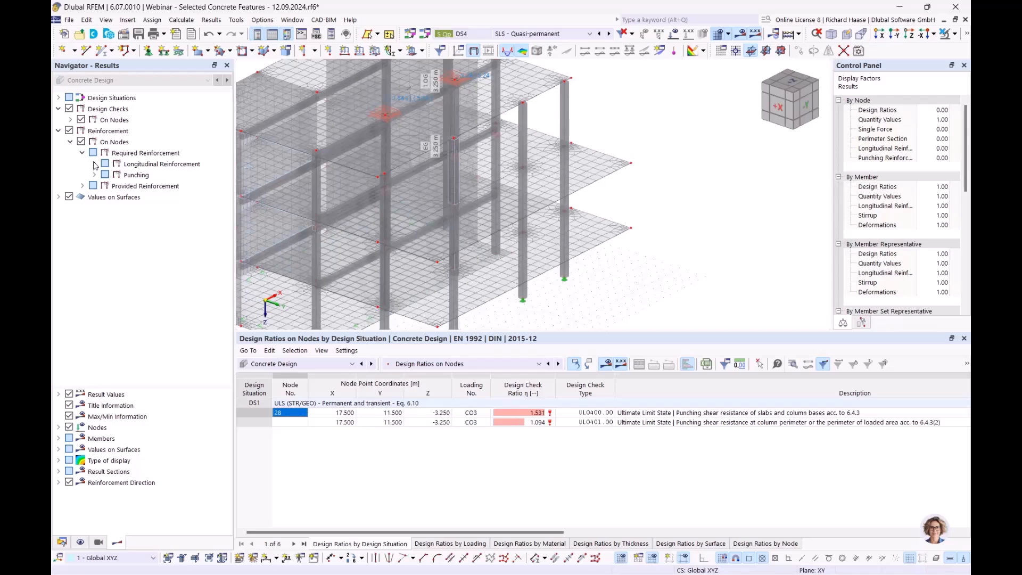
click(94, 164)
click(117, 175)
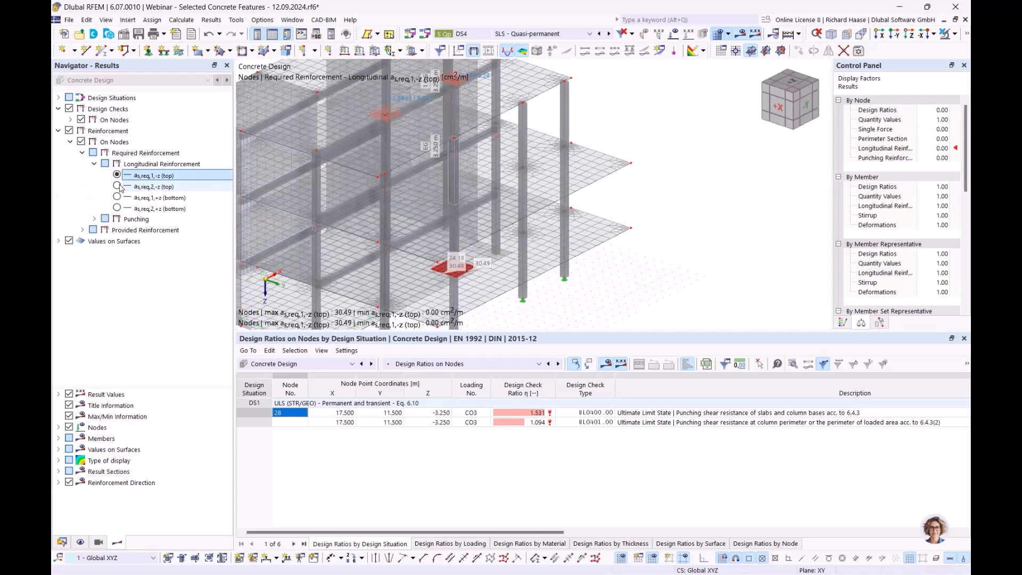
click(117, 185)
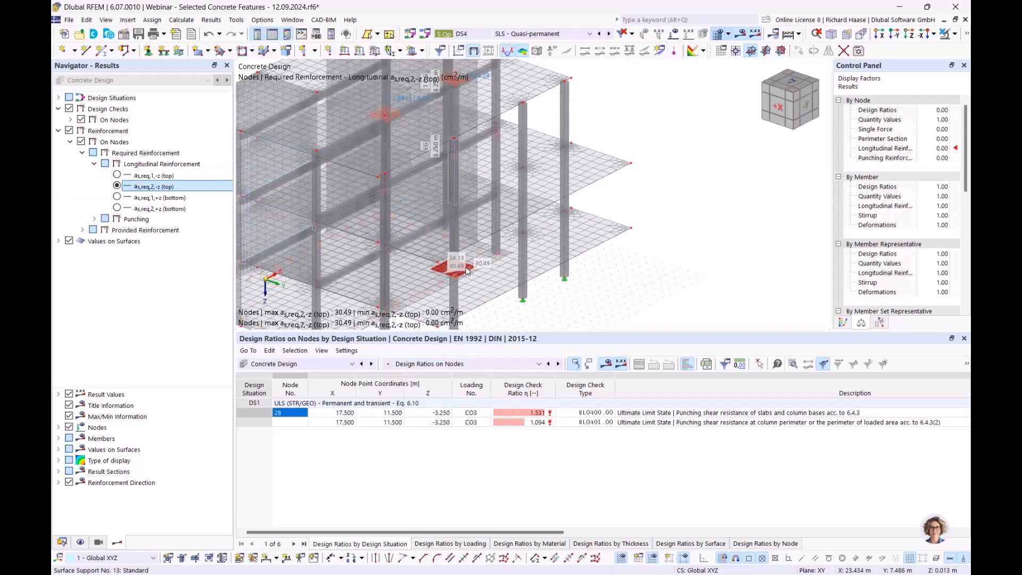
scroll(452, 277, up, 4)
scroll(452, 277, up, 2)
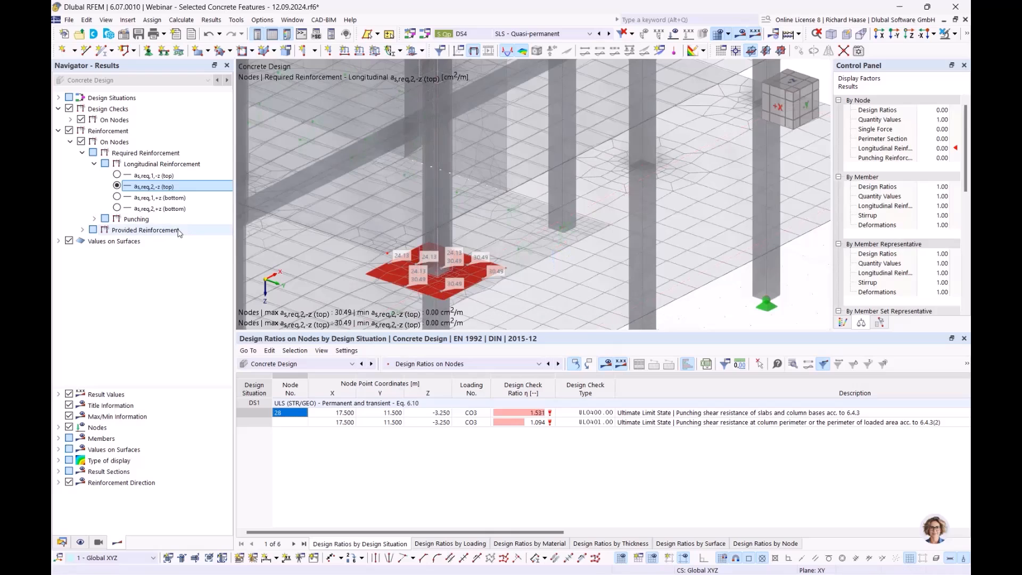
scroll(449, 289, down, 4)
- Start a new surface reinforcement with 20 mm rebars and additional 20 mm transverse reinforcement, both at 0.150 m spacing
click(62, 542)
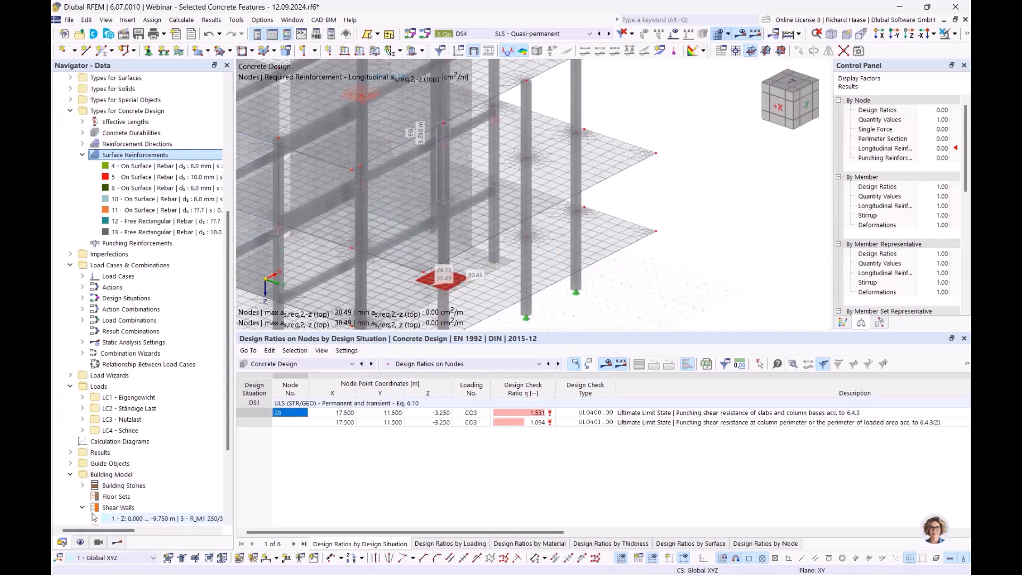
right_click(155, 158)
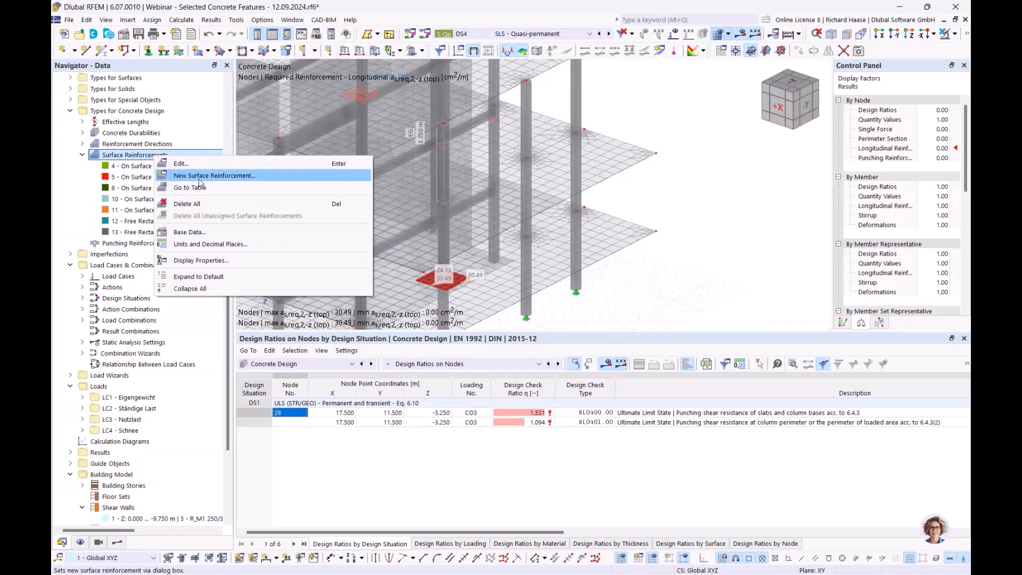
click(201, 177)
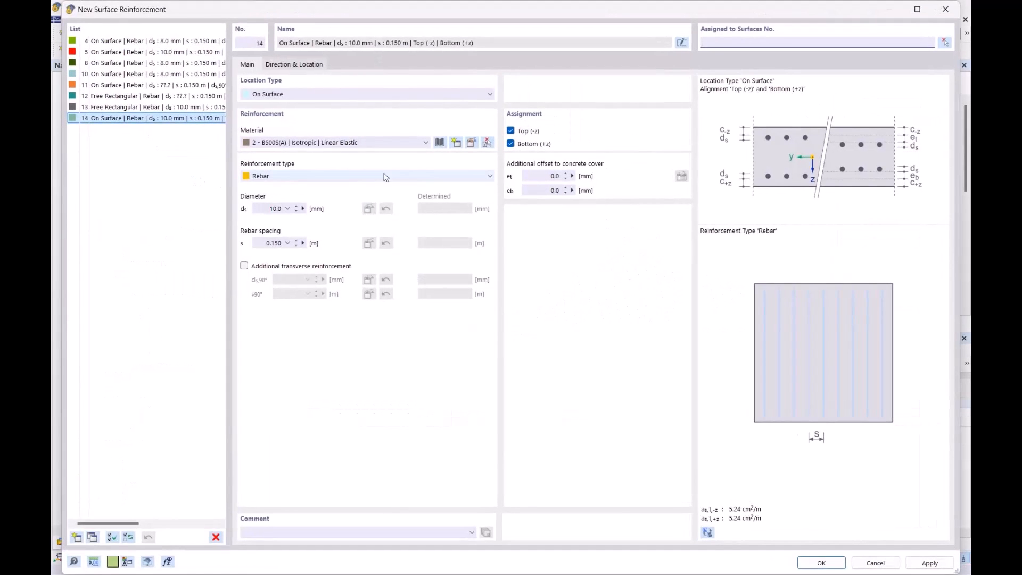
click(266, 209)
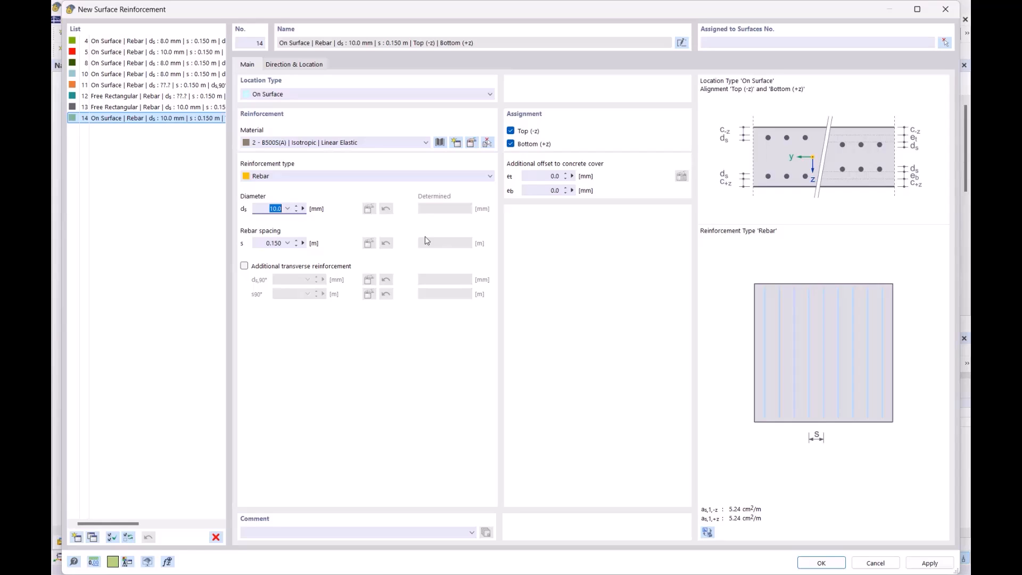
text(20)
click(269, 242)
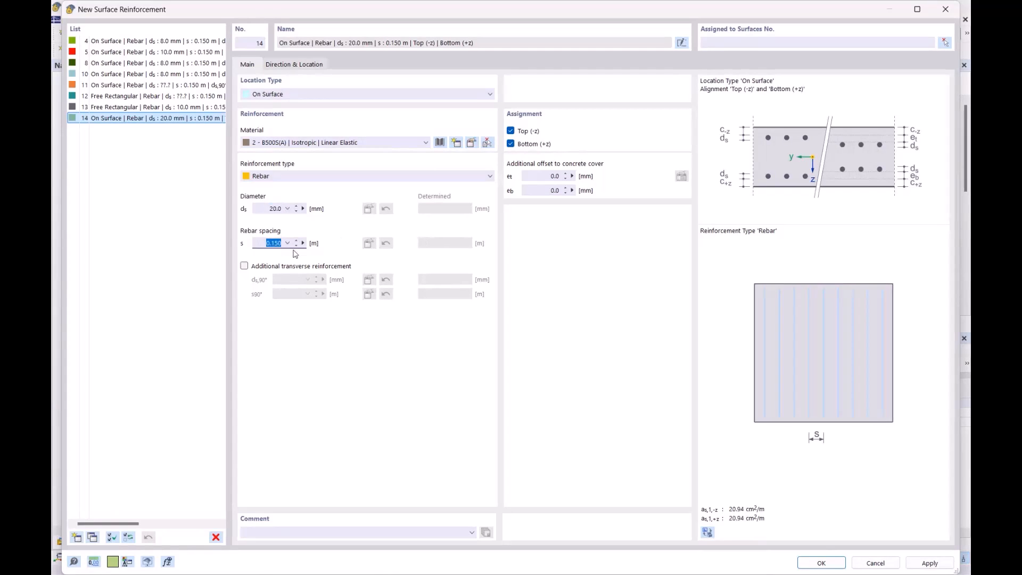
click(286, 266)
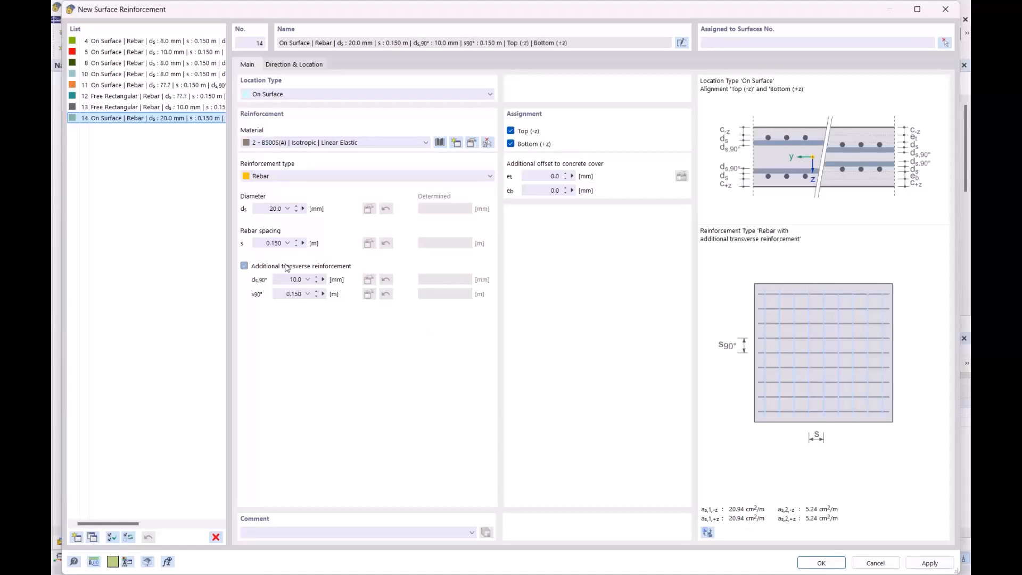
text(20)
click(292, 294)
- Set the reinforcement's location type to Free Rectangular and define it by center and sides, with a and b of 2.5 m
click(274, 93)
click(275, 116)
click(303, 65)
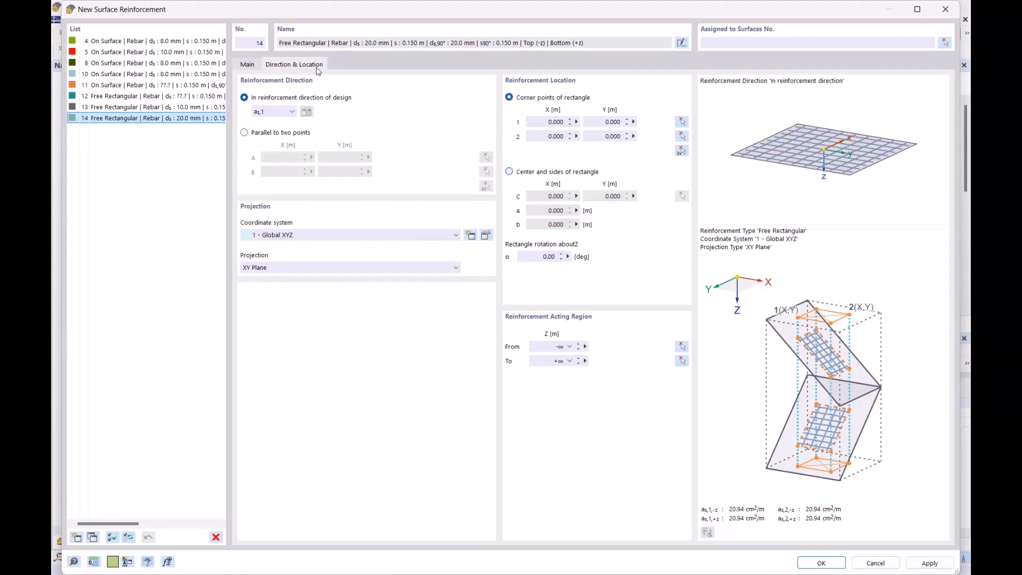
click(546, 172)
click(554, 210)
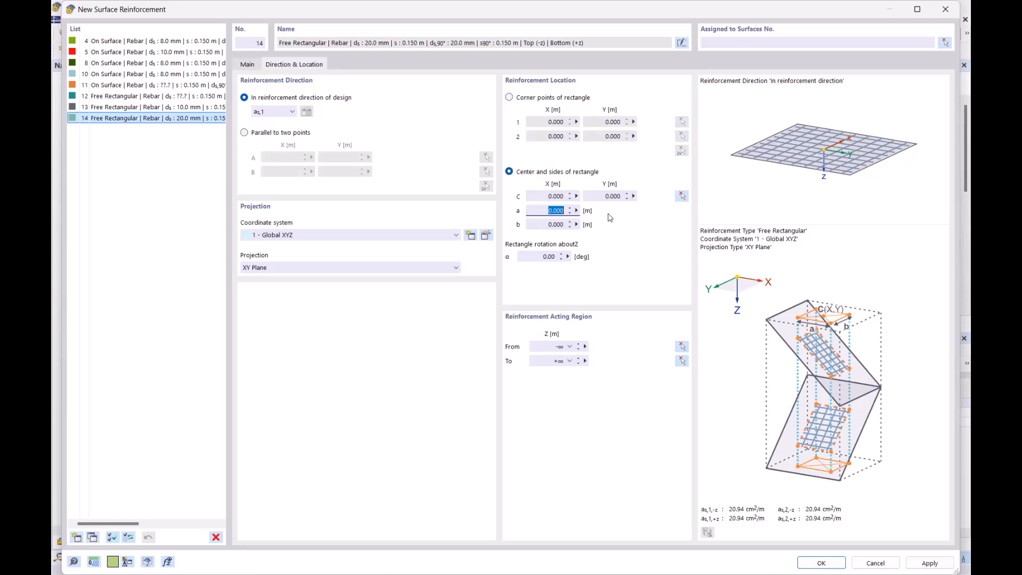
text(2,5)
key(Tab)
text(2,5)
- Center the 2.5 m by 2.5 m free rectangular reinforcement on node 28 and create it
click(547, 196)
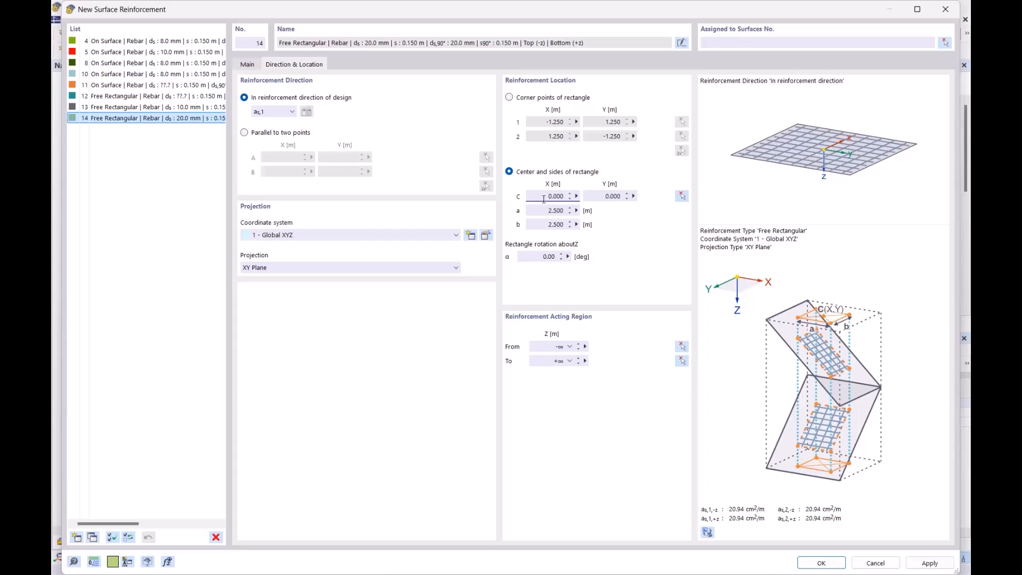
click(681, 196)
scroll(454, 298, up, 4)
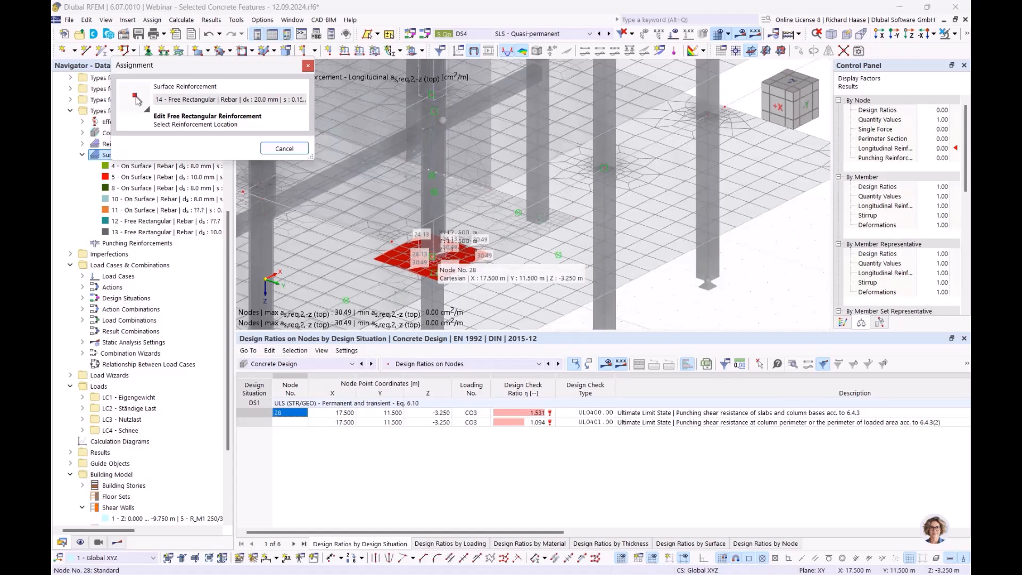
click(432, 271)
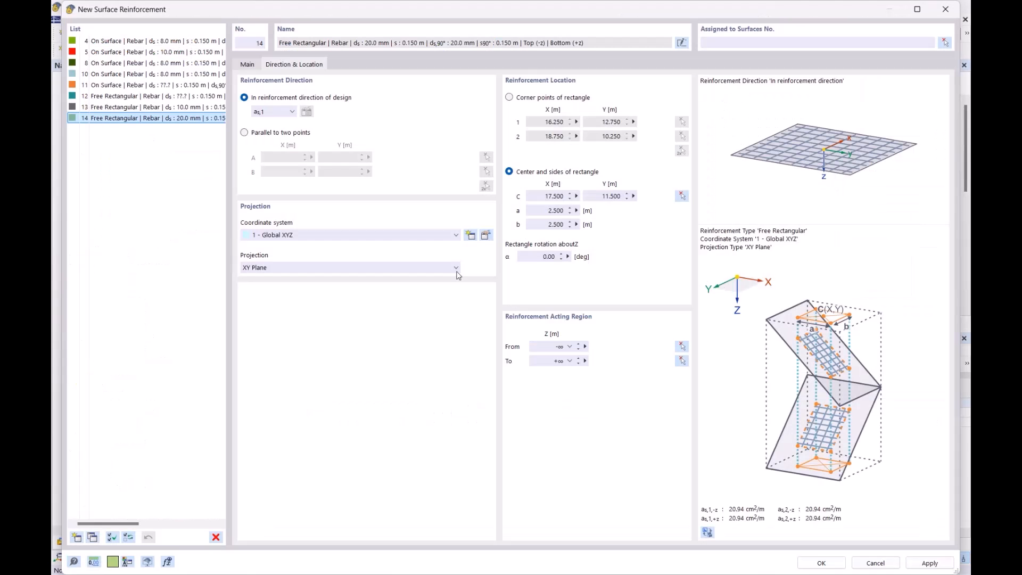
click(820, 564)
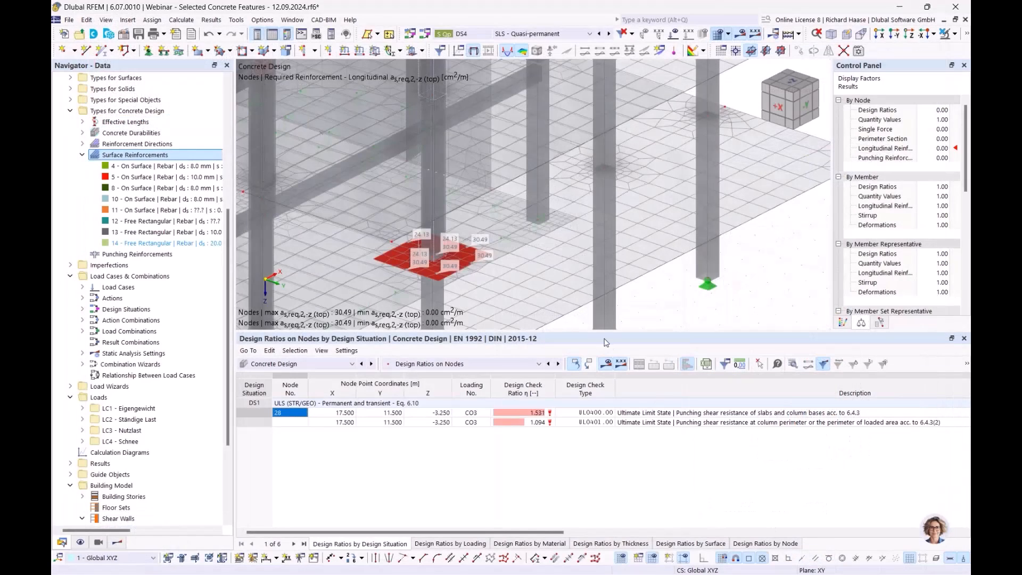
- Assign free rectangular surface reinforcement 14 to surface 26 and accept deleting the existing results
double_click(198, 243)
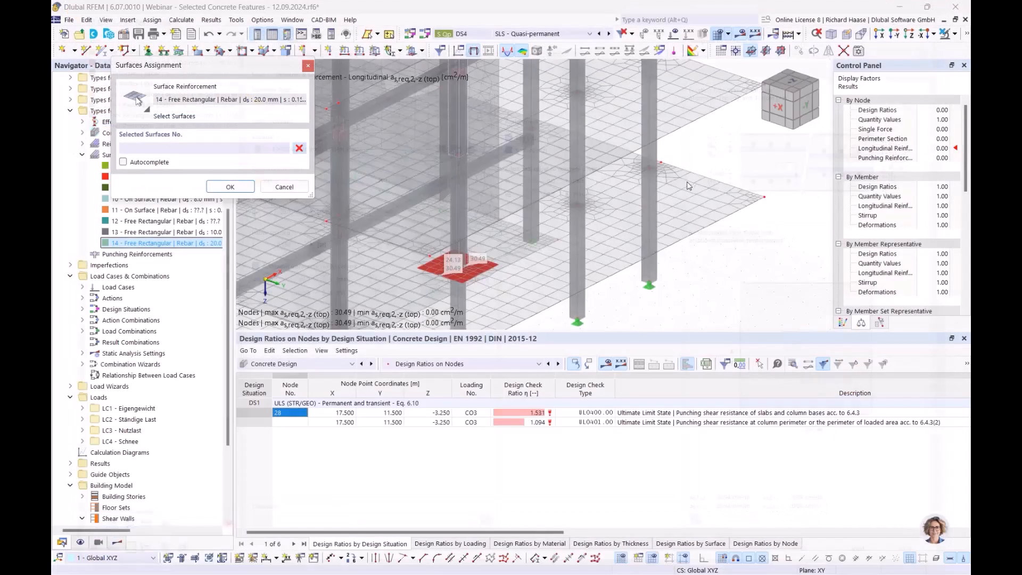
click(945, 42)
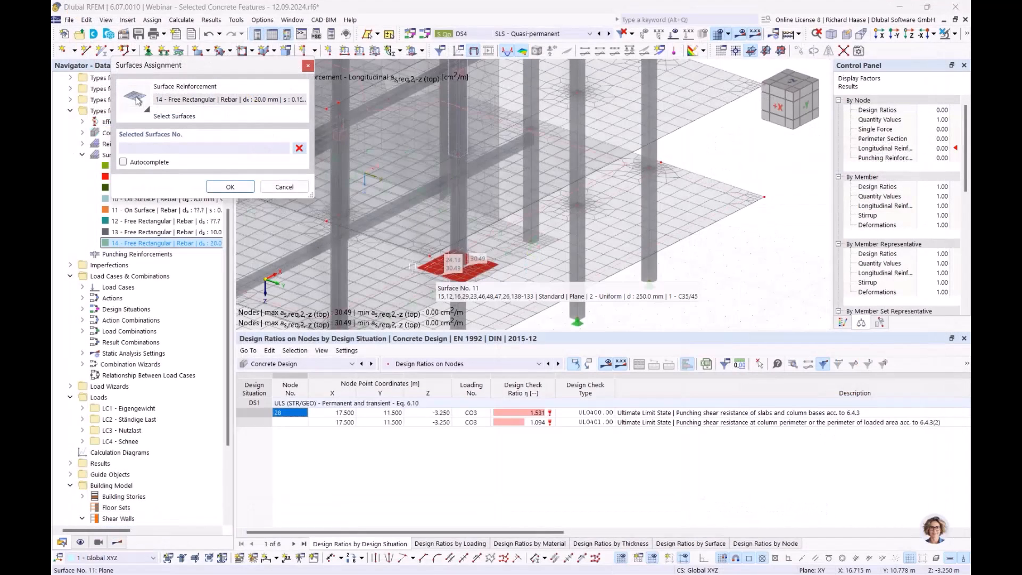
click(446, 218)
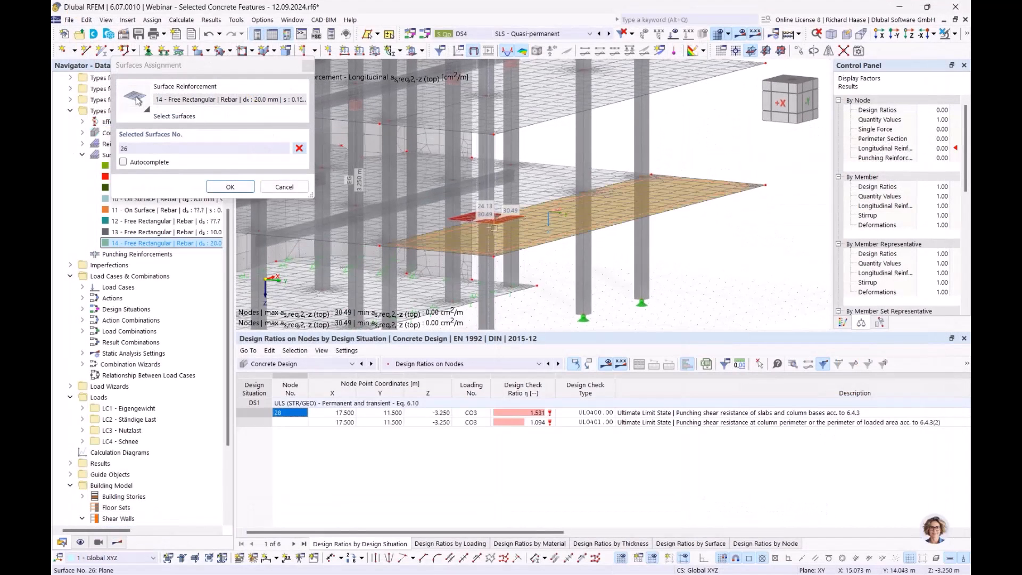
click(246, 188)
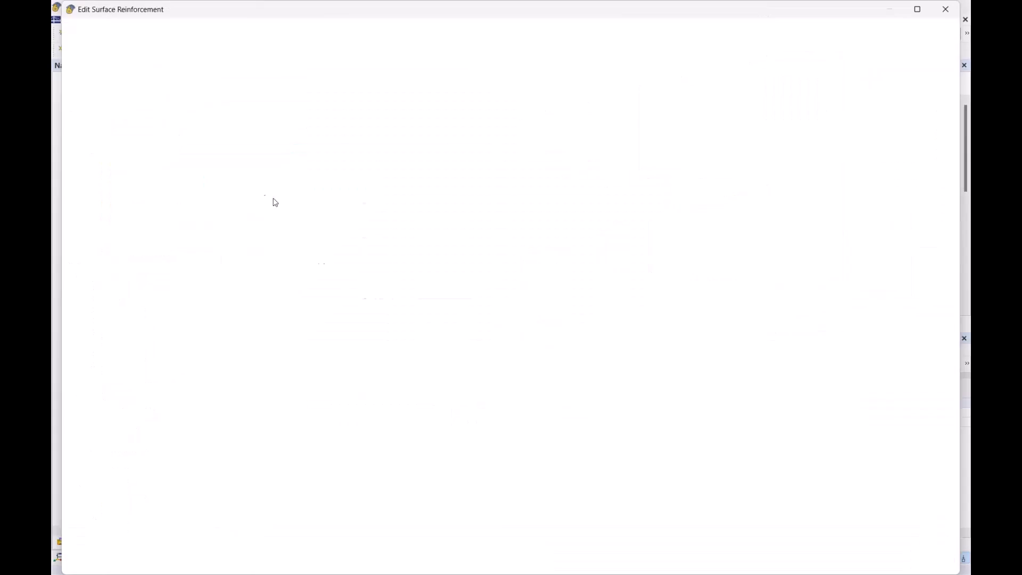
click(822, 563)
click(559, 354)
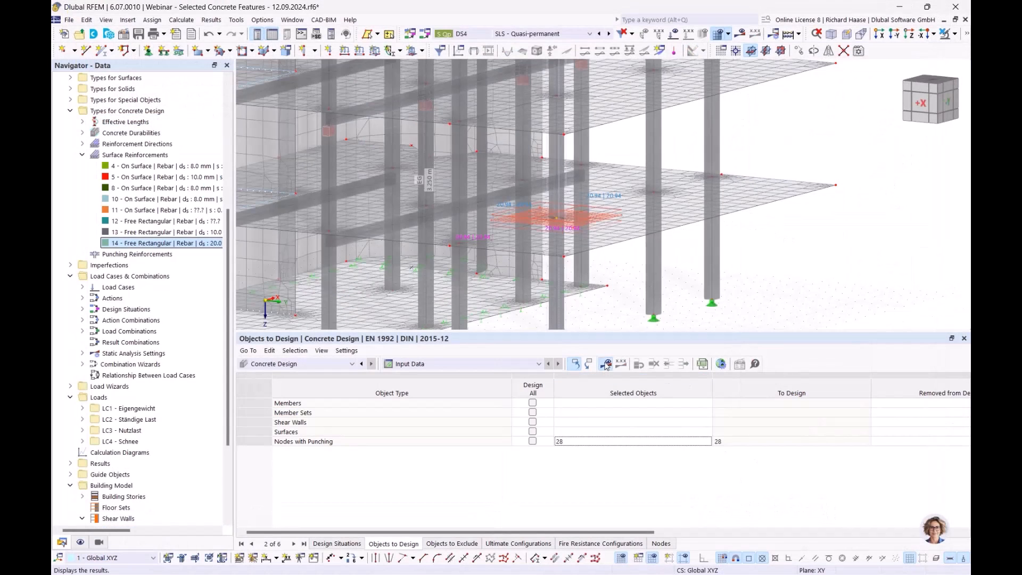
- Recalculate Concrete Design and display the required longitudinal top reinforcement in direction 1 around node 28
click(606, 365)
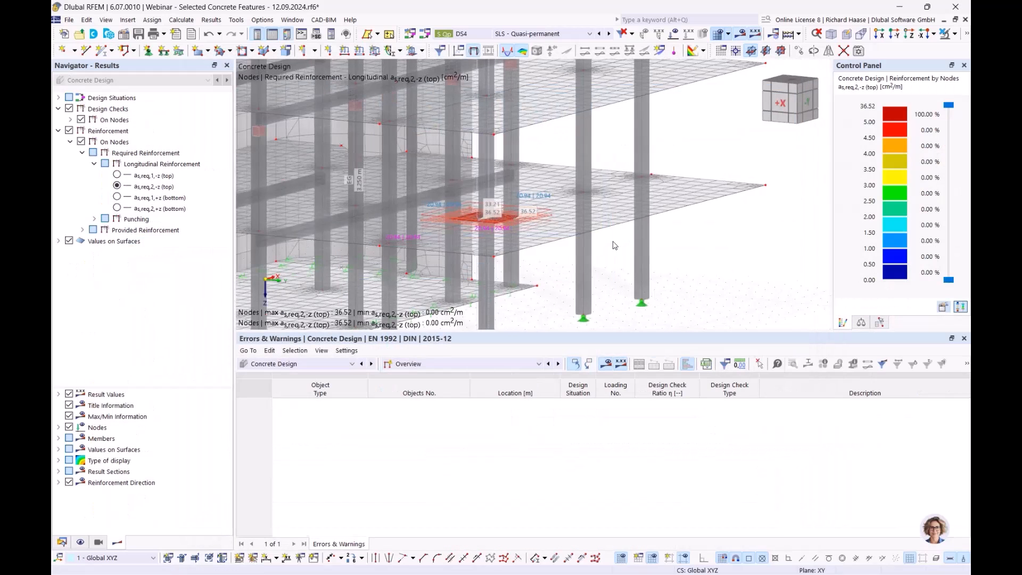
ctrl+middle_drag(603, 252, 567, 292)
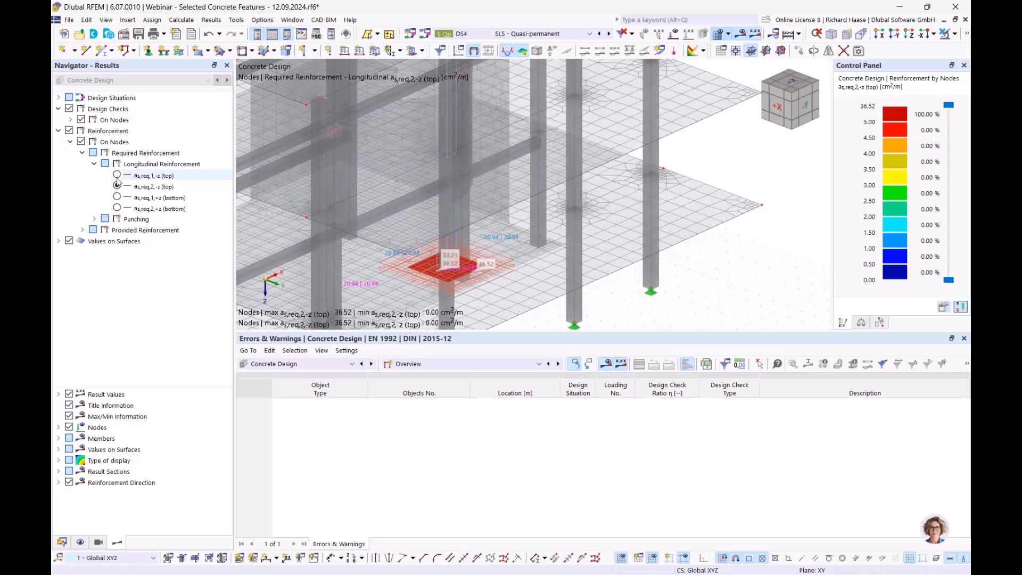
scroll(486, 297, up, 3)
middle_drag(481, 296, 497, 259)
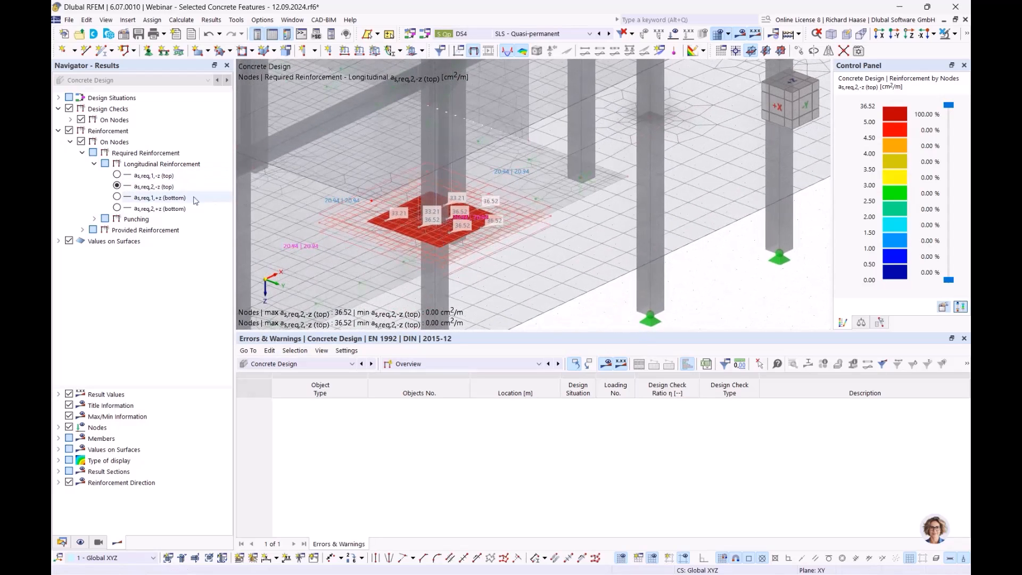
click(117, 176)
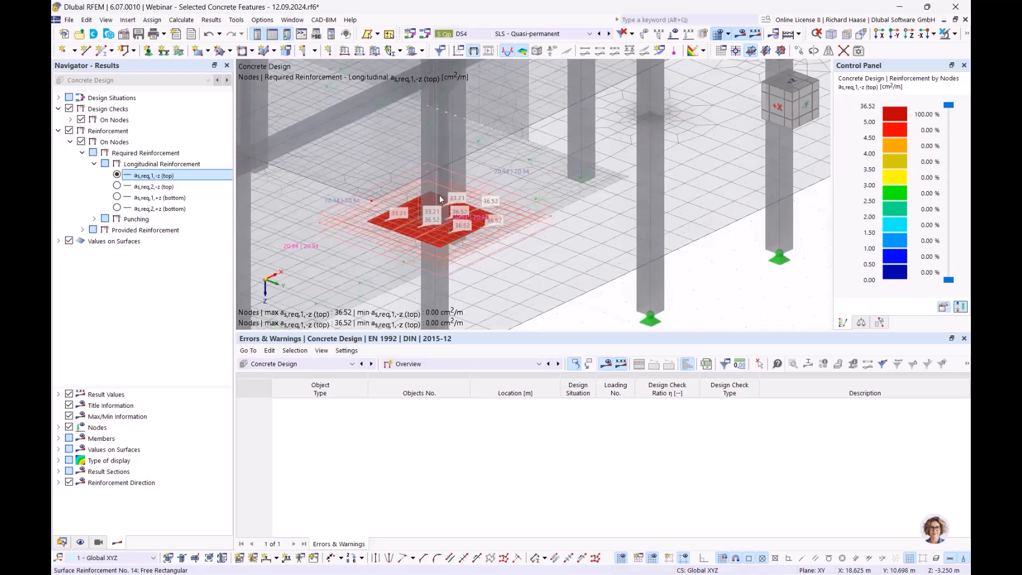
mouse_move(459, 182)
mouse_move(506, 211)
- Display the required punching reinforcement Asw,req and check the punching shear design ratios on nodes
click(94, 219)
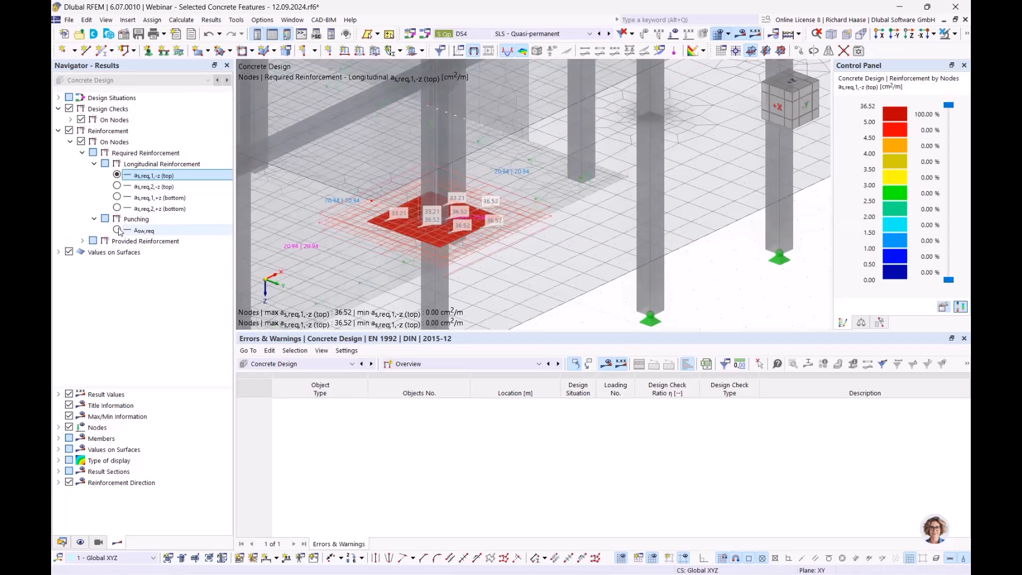
click(117, 230)
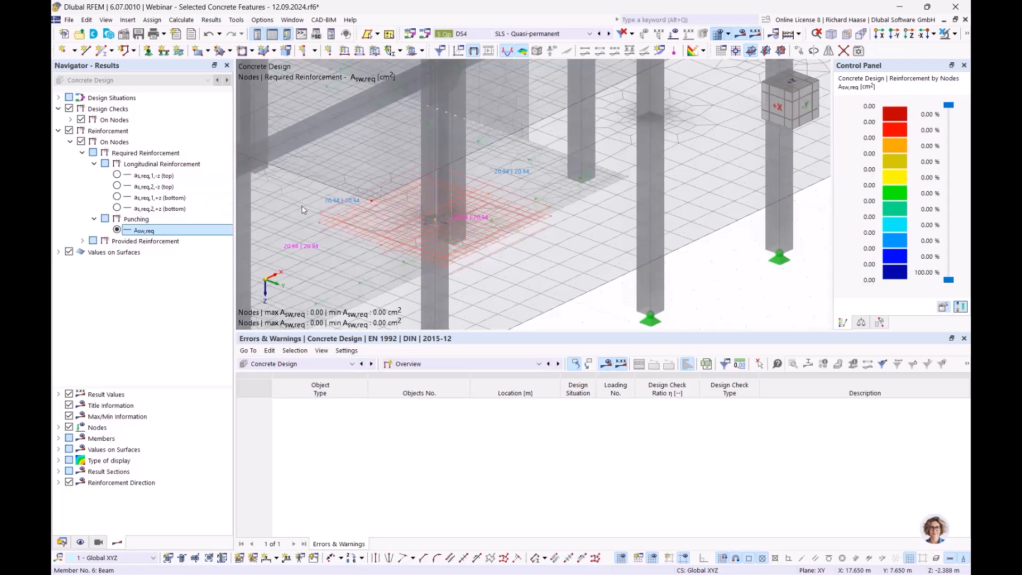
scroll(336, 216, down, 5)
click(521, 233)
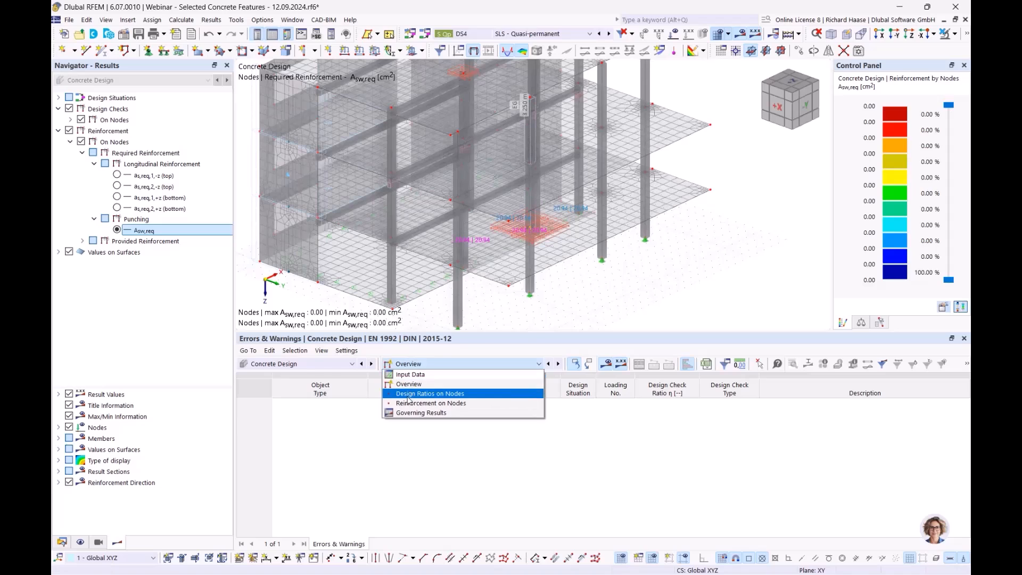
click(409, 400)
click(728, 412)
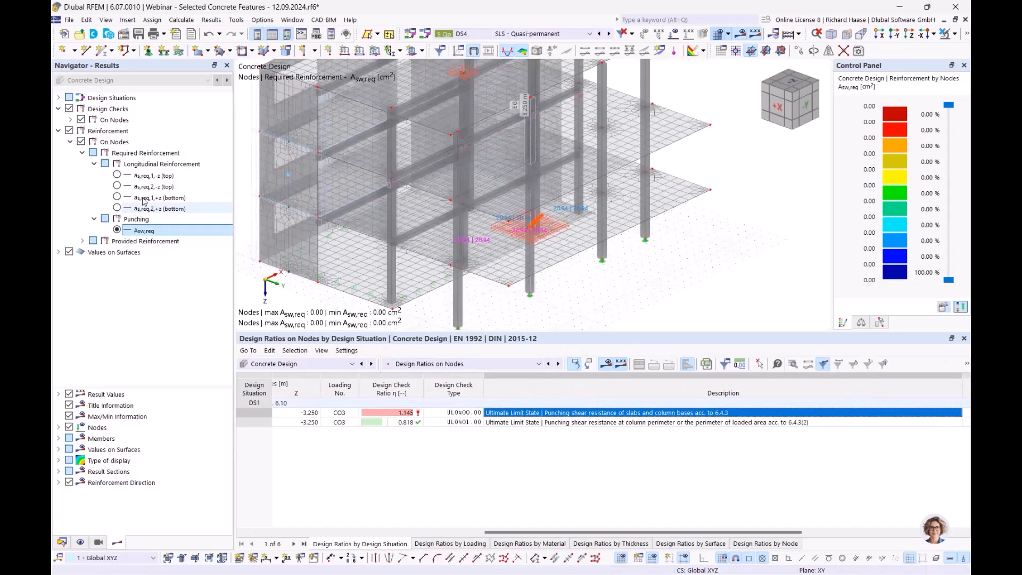
- Display the required longitudinal reinforcement on nodes for top and bottom in both directions, one after another
click(116, 177)
click(117, 186)
click(116, 197)
click(117, 208)
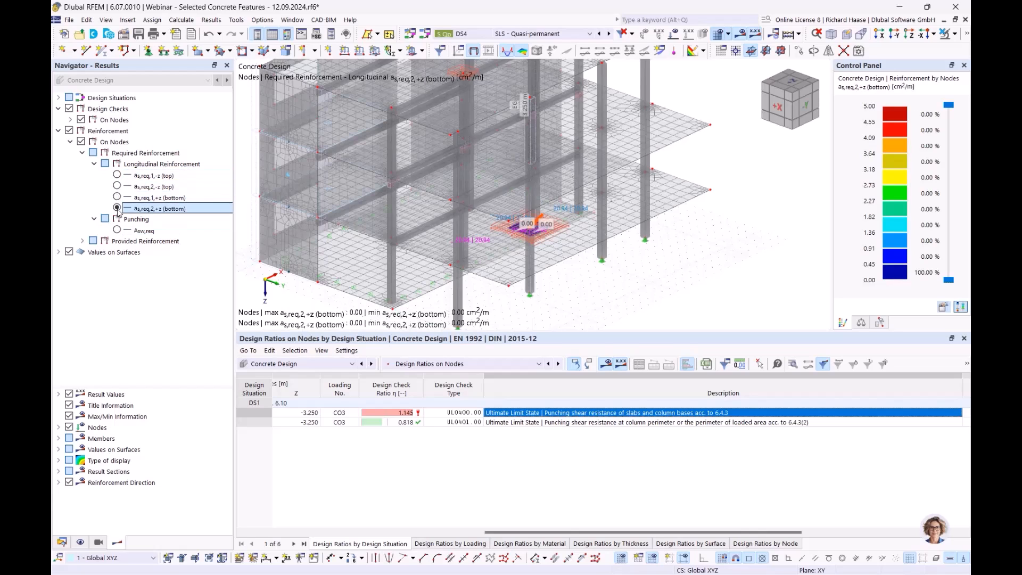
- Replace concrete material 1 with C30/37 from the material library, accepting the deletion of the Concrete Design results
click(62, 542)
scroll(119, 123, up, 5)
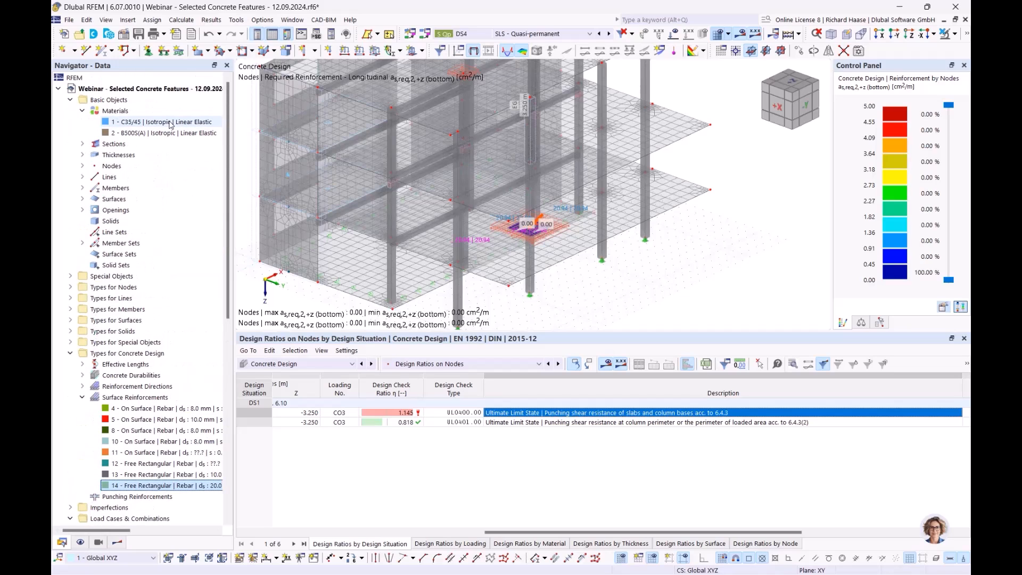
click(165, 122)
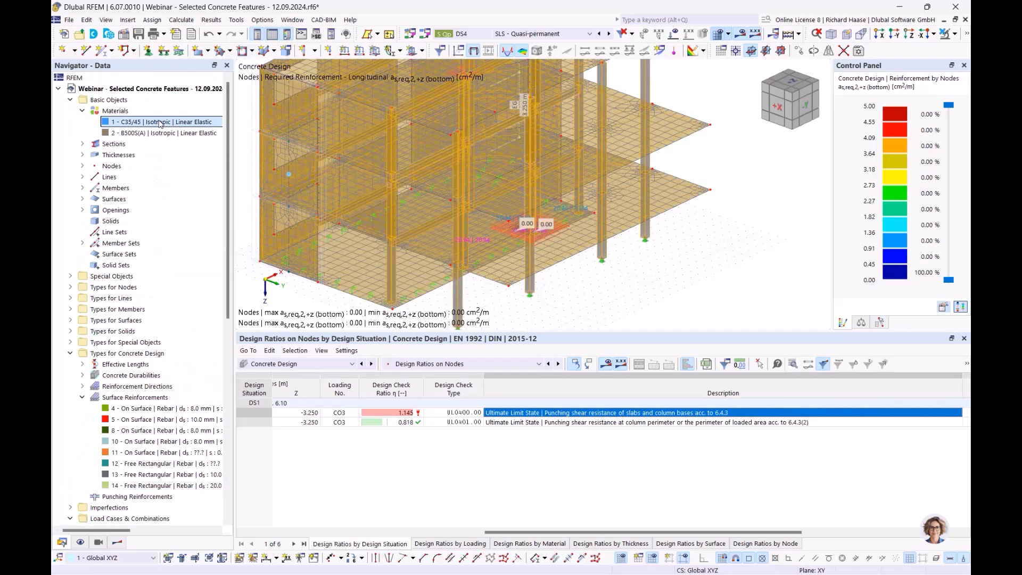
click(242, 182)
double_click(168, 123)
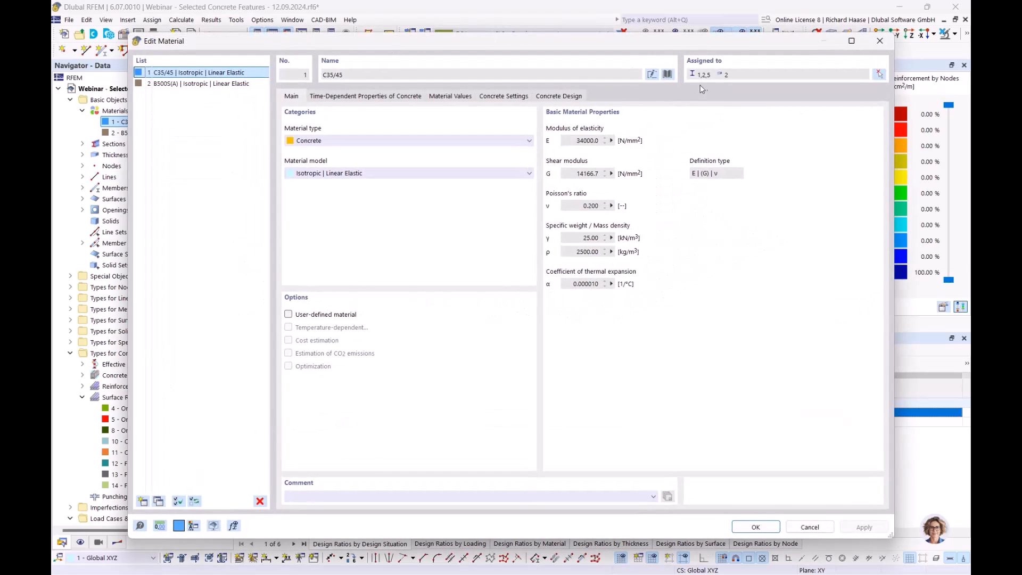
click(668, 74)
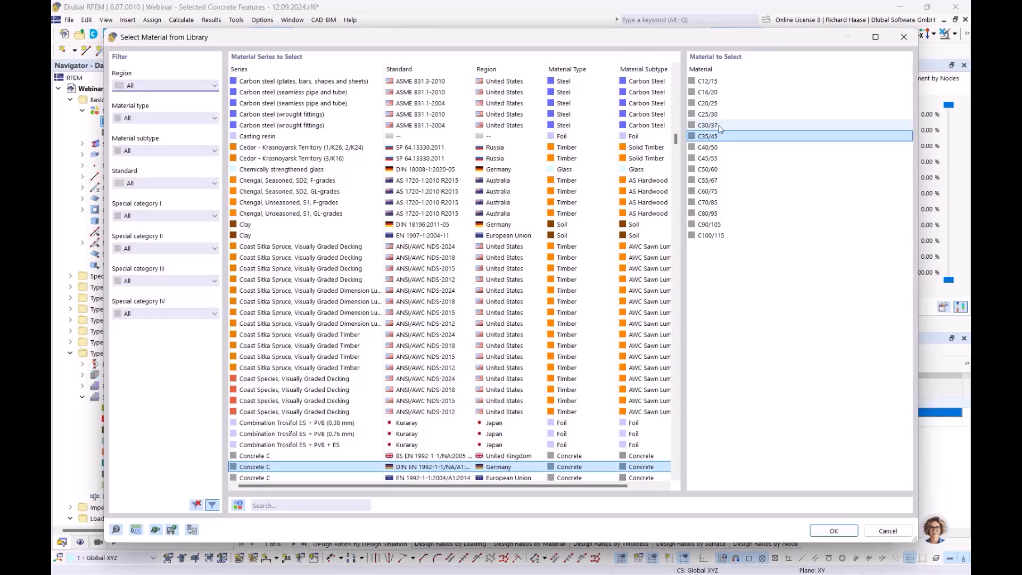
click(718, 126)
click(828, 530)
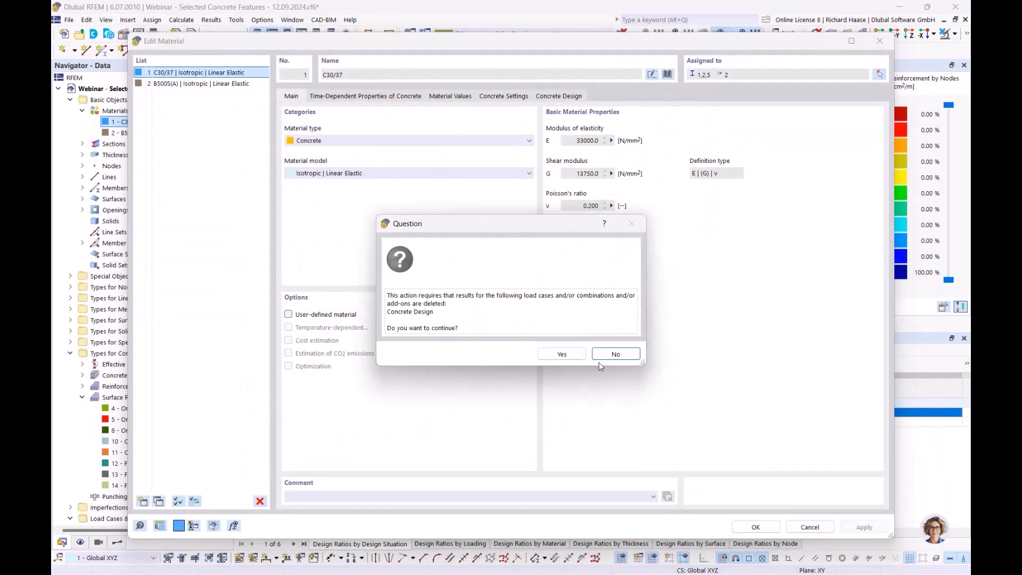
click(557, 355)
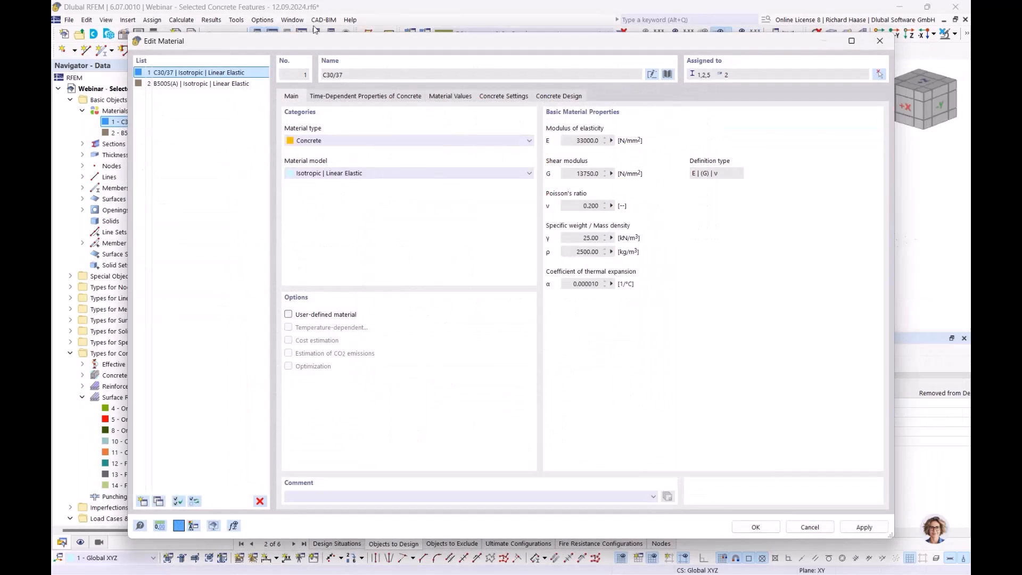
click(745, 529)
click(553, 344)
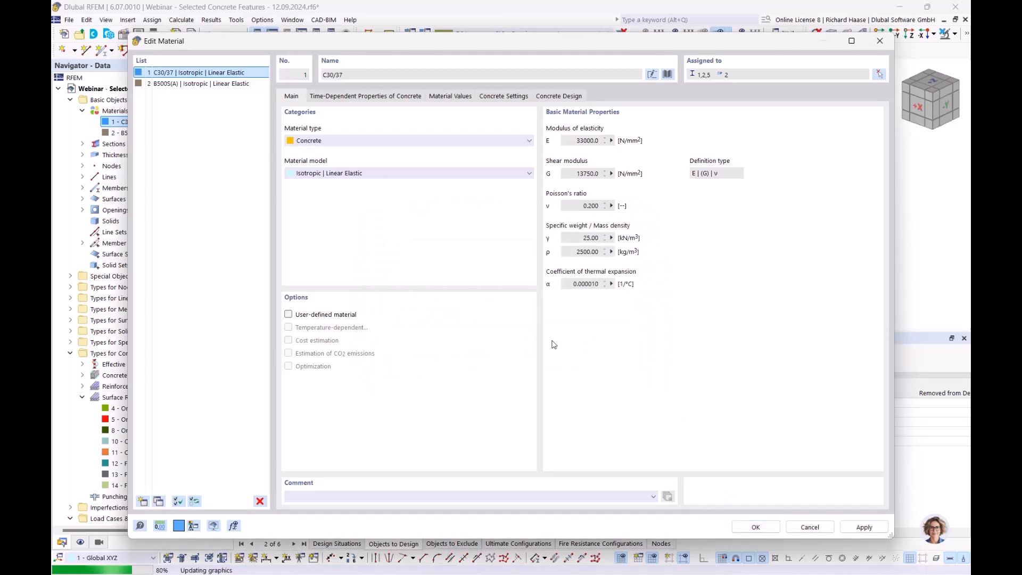
- Recalculate Concrete Design and examine the required punching reinforcement Asw,req around node 28
click(606, 367)
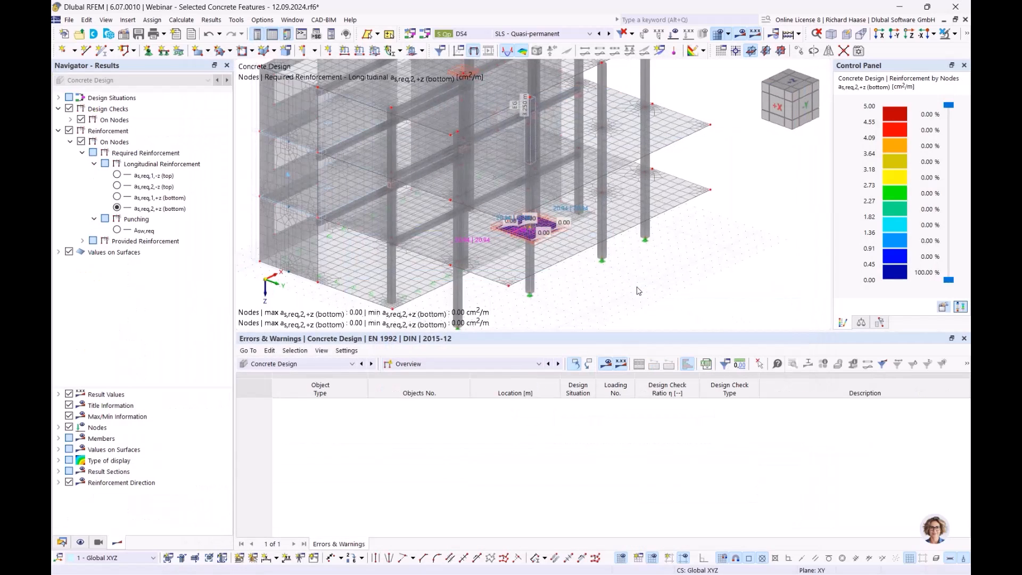
click(116, 230)
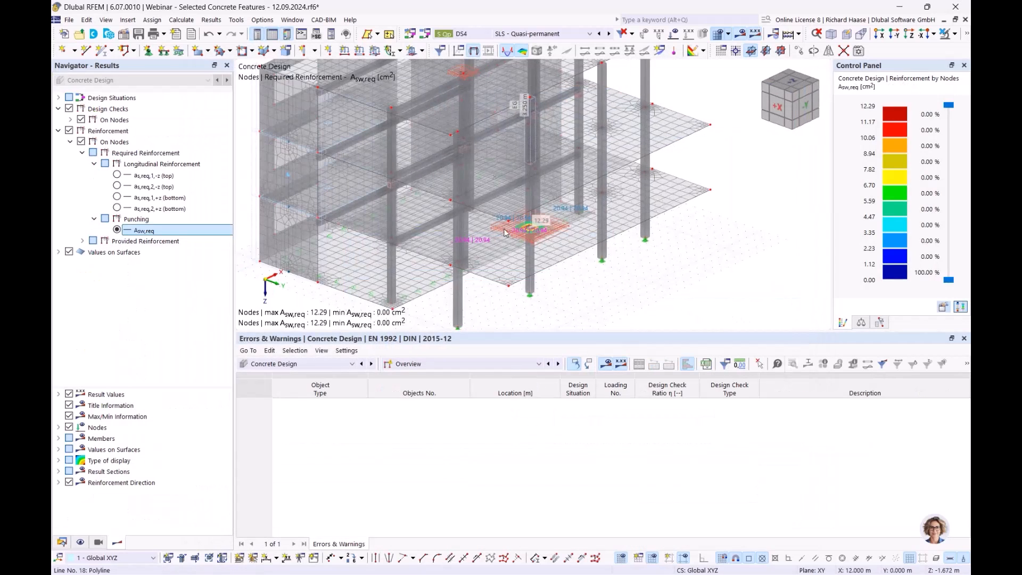
click(61, 542)
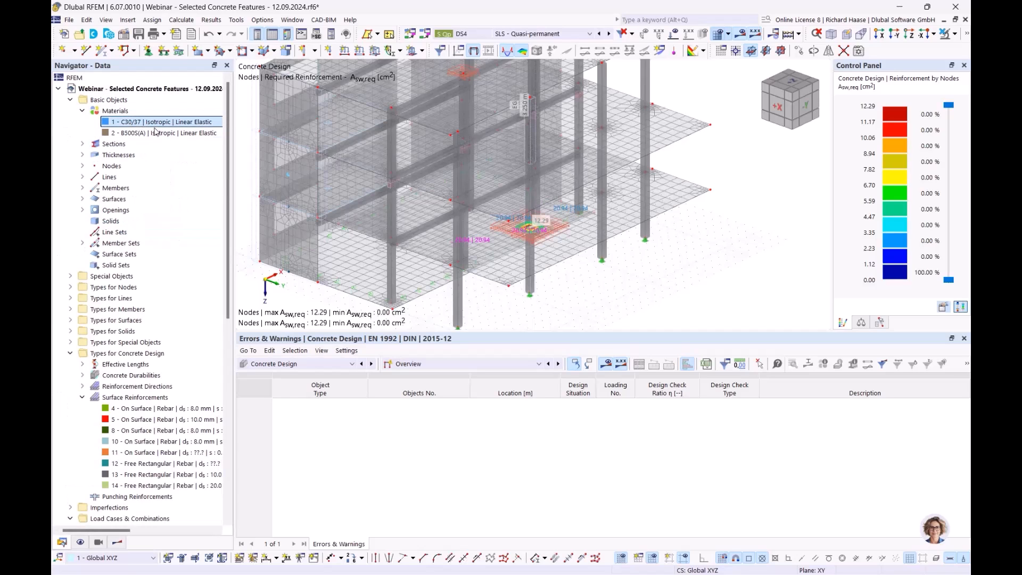
scroll(532, 234, up, 5)
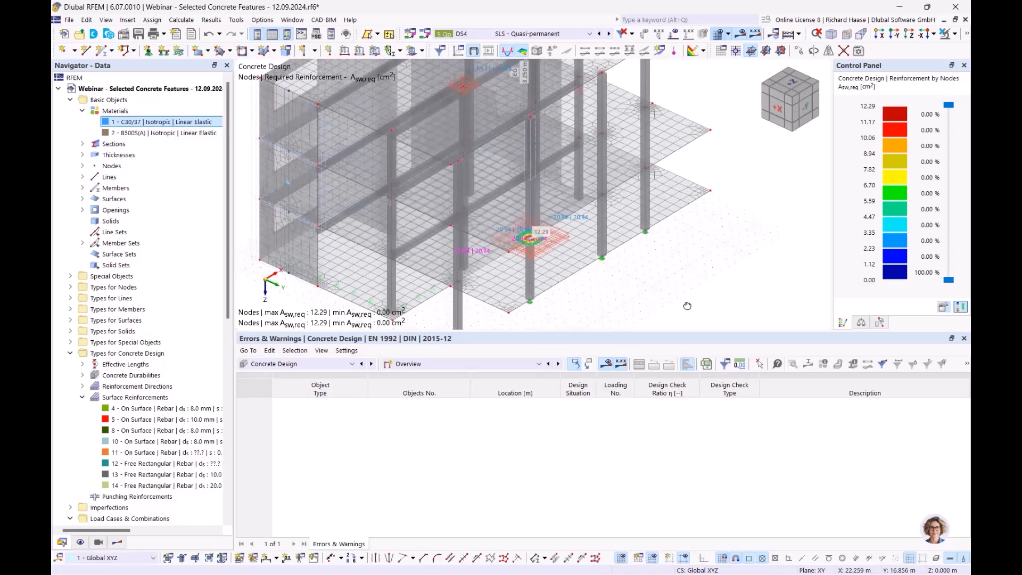
scroll(666, 270, up, 6)
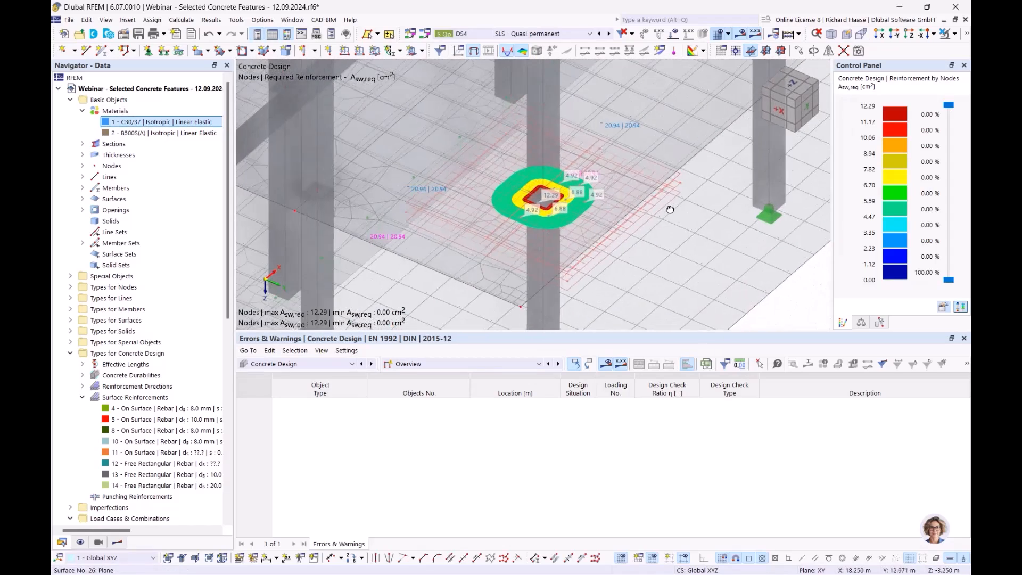
ctrl+middle_drag(599, 208, 602, 199)
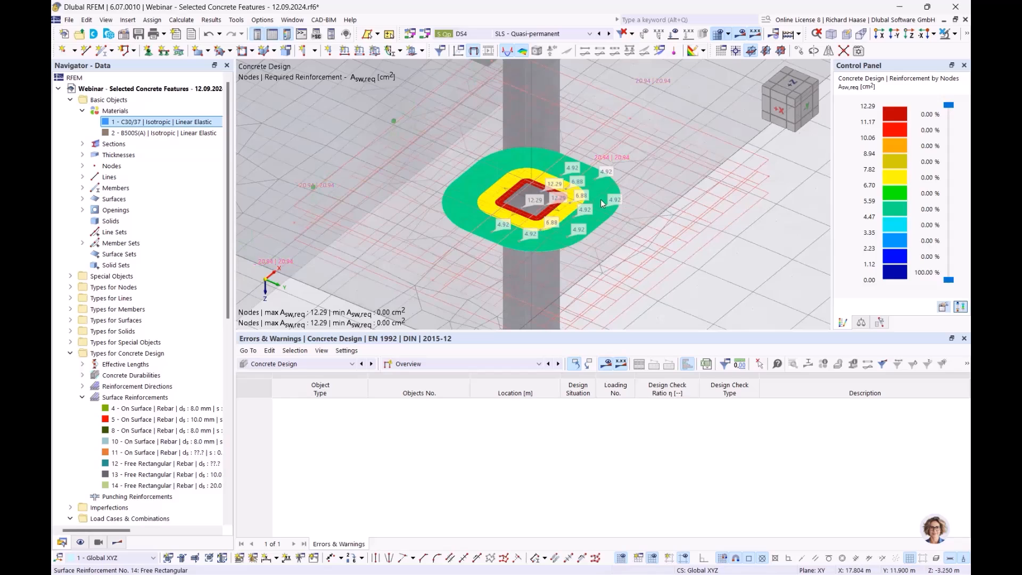
- List the design ratios on nodes for the recalculated punching shear design
click(117, 542)
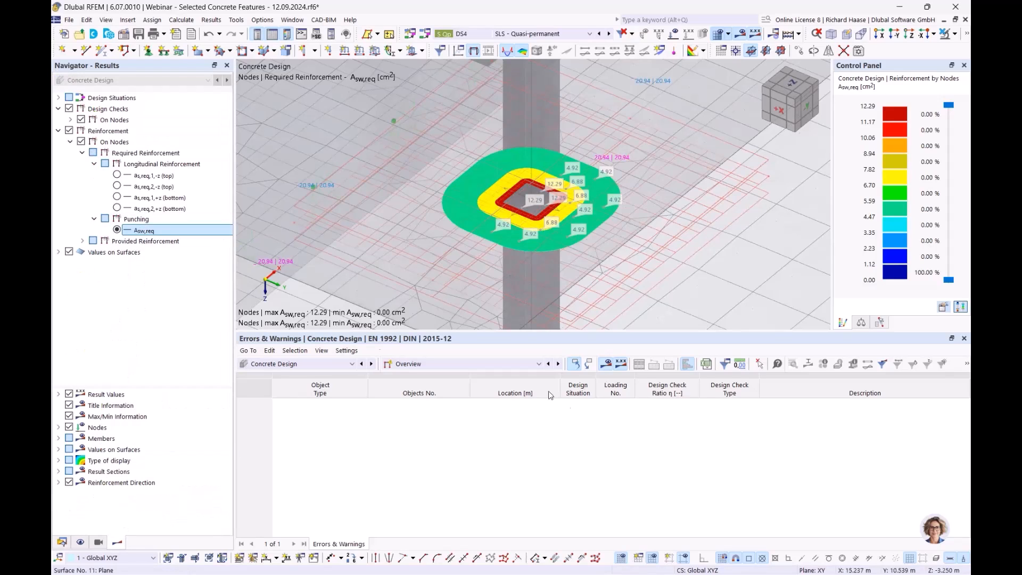
click(445, 364)
click(430, 384)
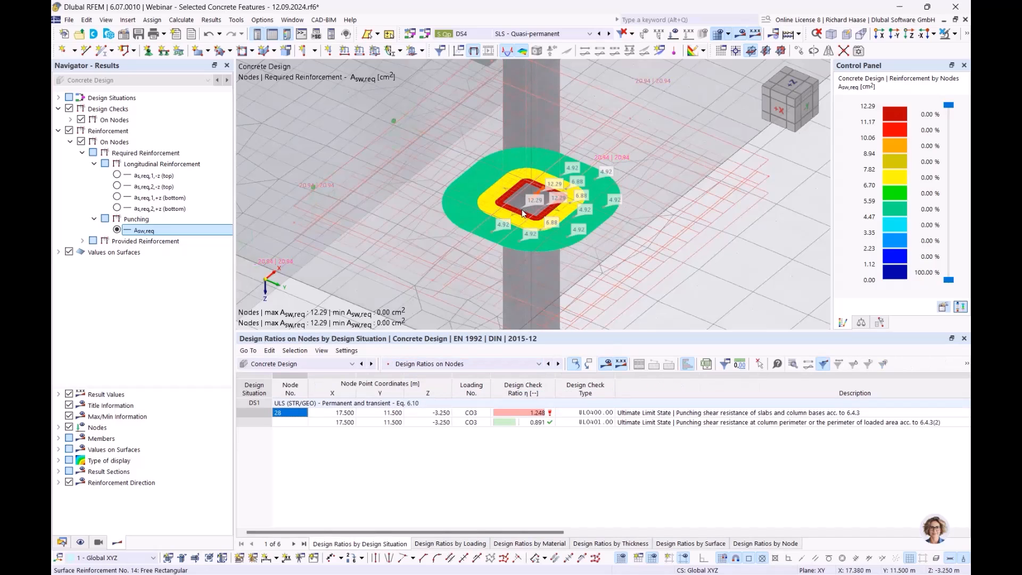
- Open node 28 for editing and create a new punching reinforcement assigned to it
scroll(519, 213, up, 2)
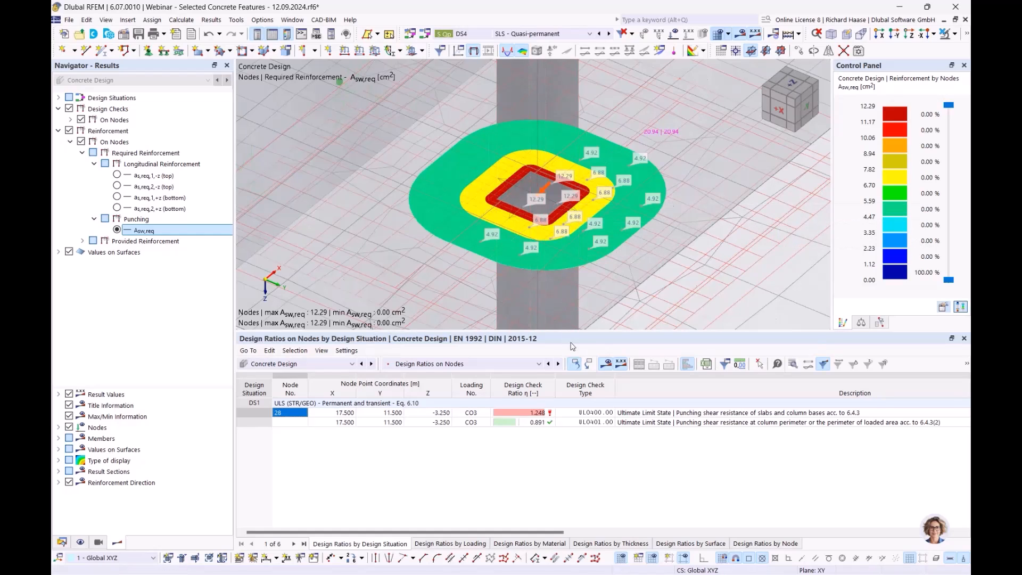
double_click(538, 199)
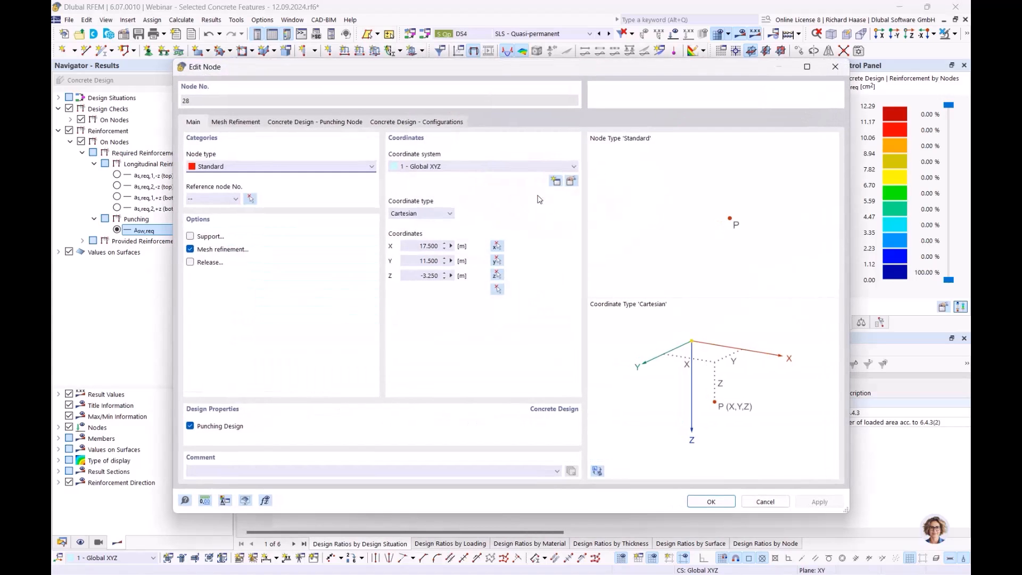
click(320, 123)
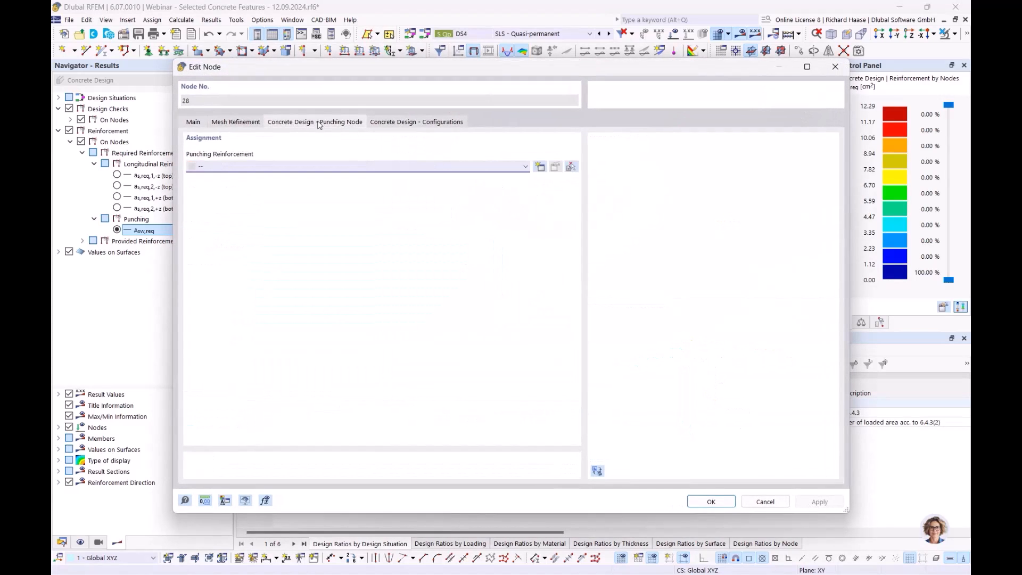
click(539, 167)
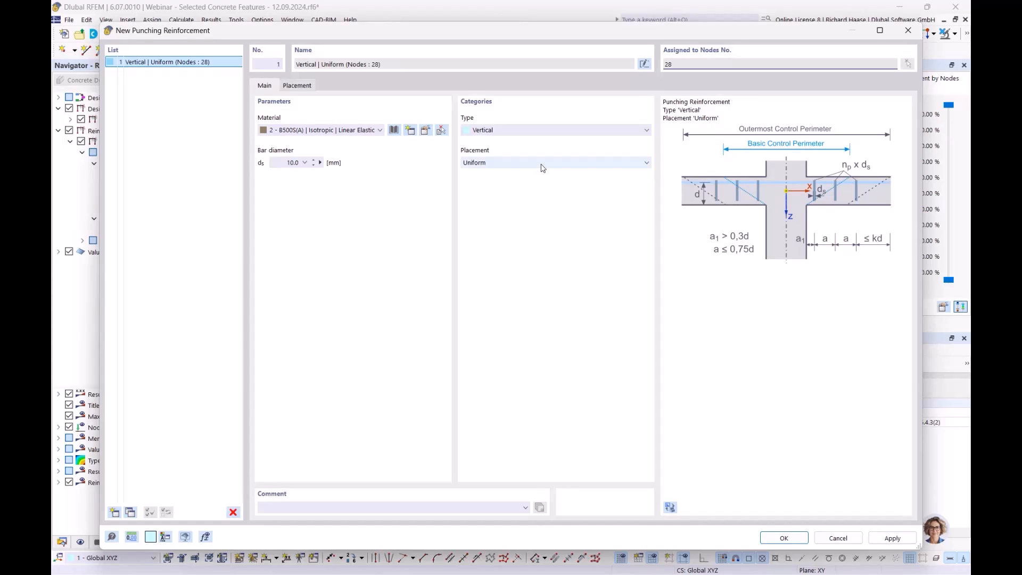
- Review the available placement types and the perimeter, leg and spacing settings of the Uniform placement
click(542, 163)
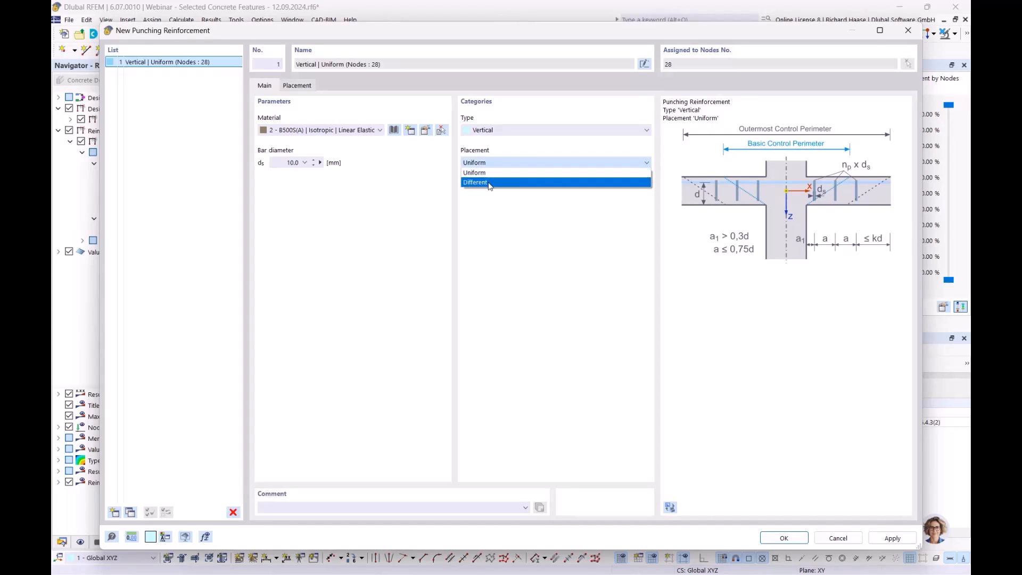
click(515, 173)
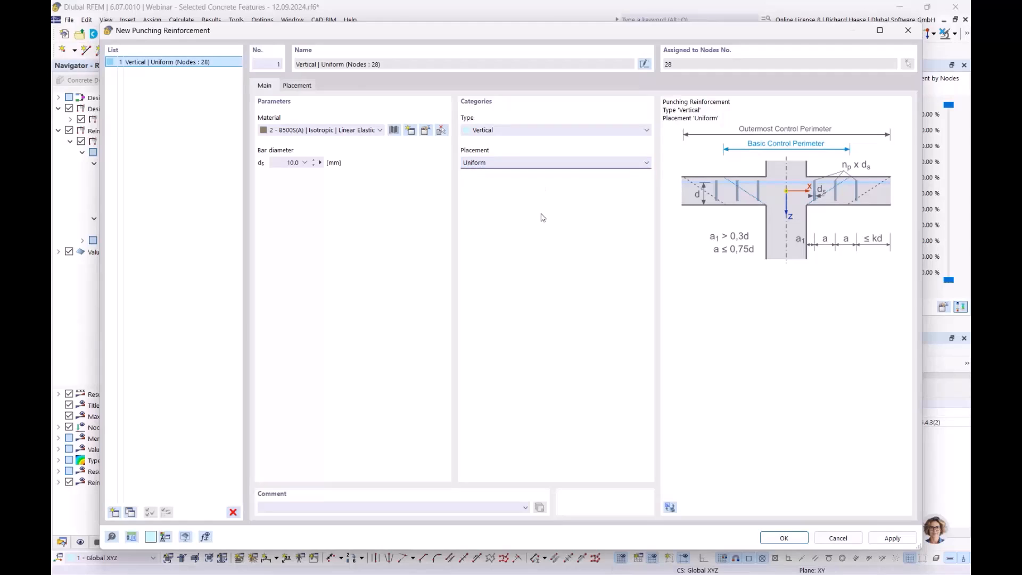
click(297, 86)
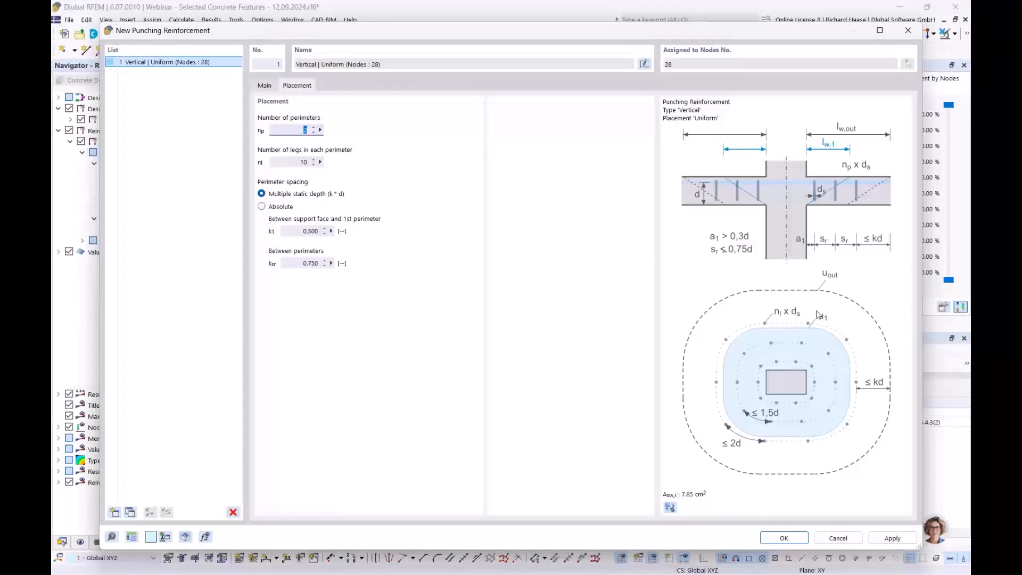
click(265, 86)
click(512, 165)
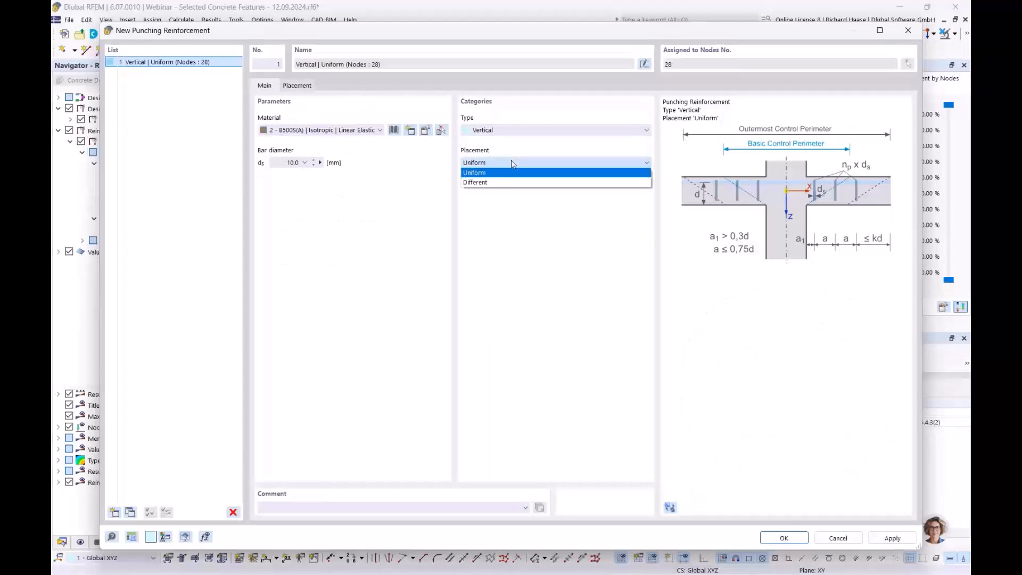
click(511, 162)
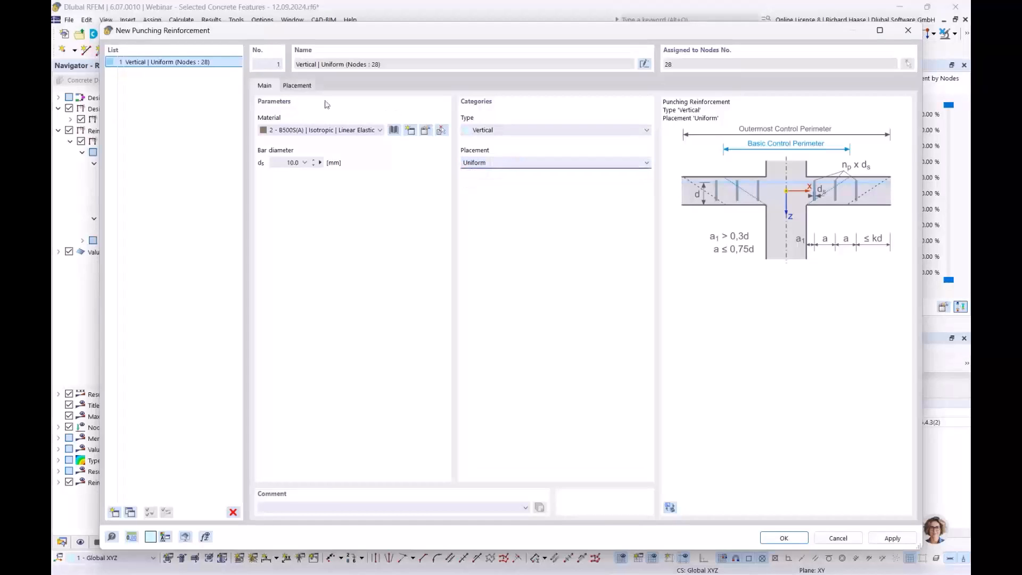
click(310, 90)
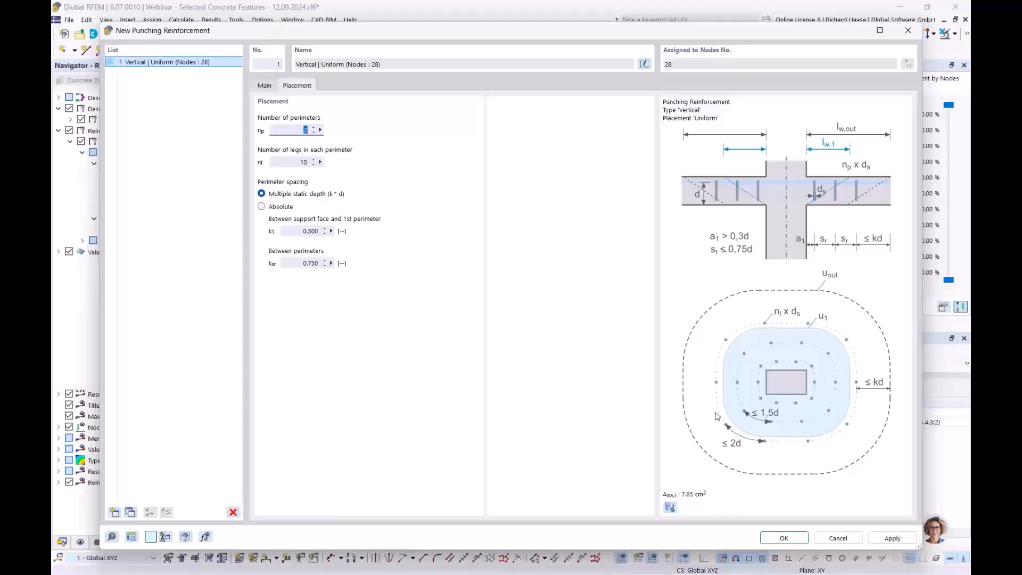
click(261, 84)
- Try the Different placement, examine its table of perimeters, and return the placement to Uniform
click(502, 162)
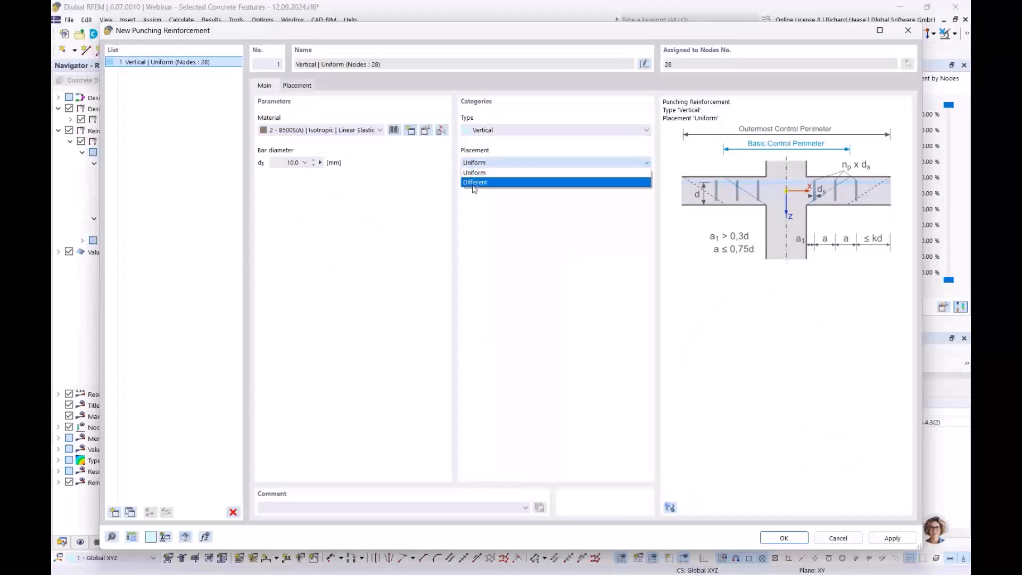
click(509, 182)
click(296, 85)
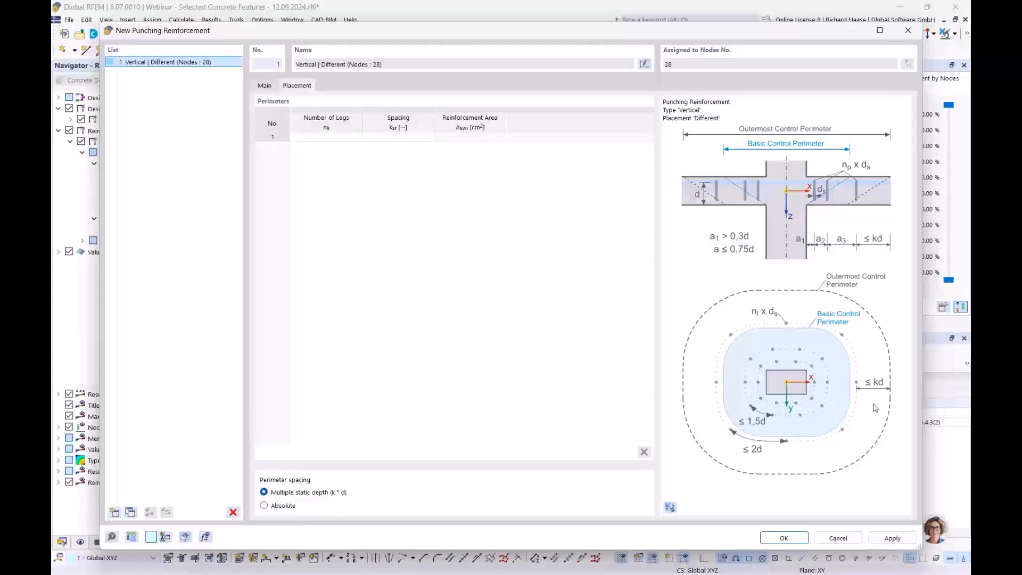
click(266, 86)
click(485, 162)
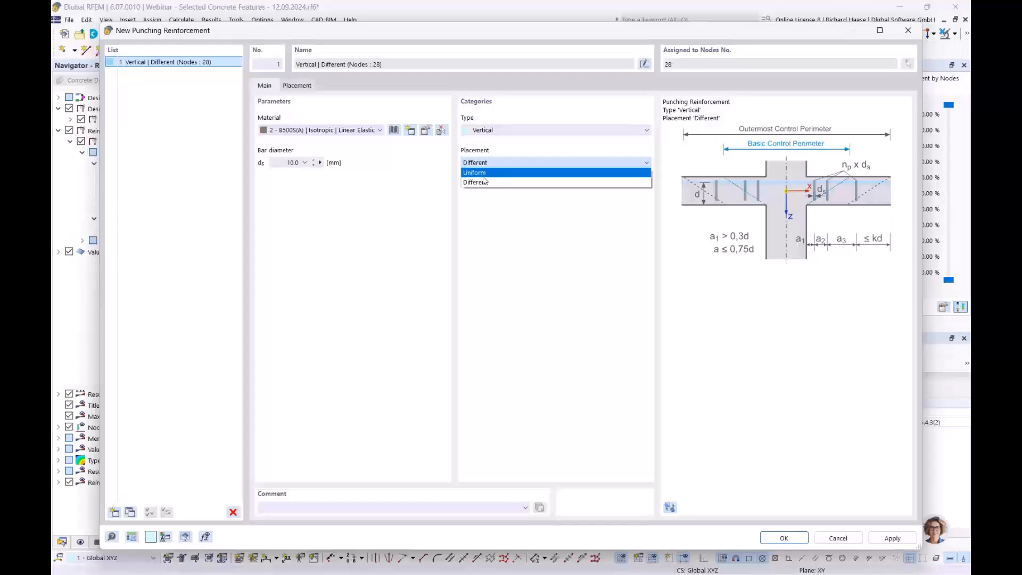
click(487, 174)
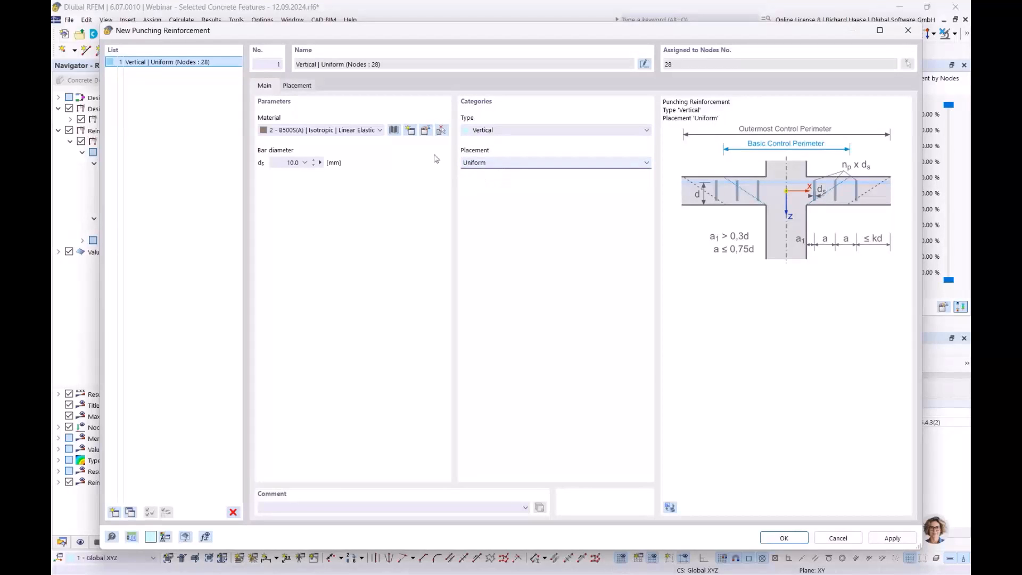
- Set the uniform punching reinforcement to 4 perimeters with 16 legs in each, and accept it for node 28
click(302, 88)
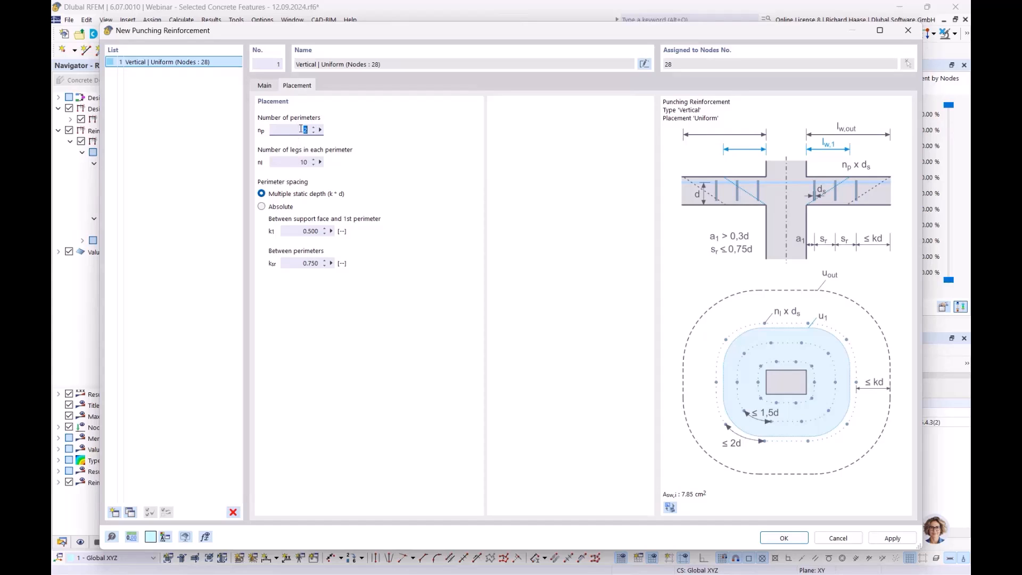
click(292, 161)
click(448, 198)
click(784, 538)
click(565, 353)
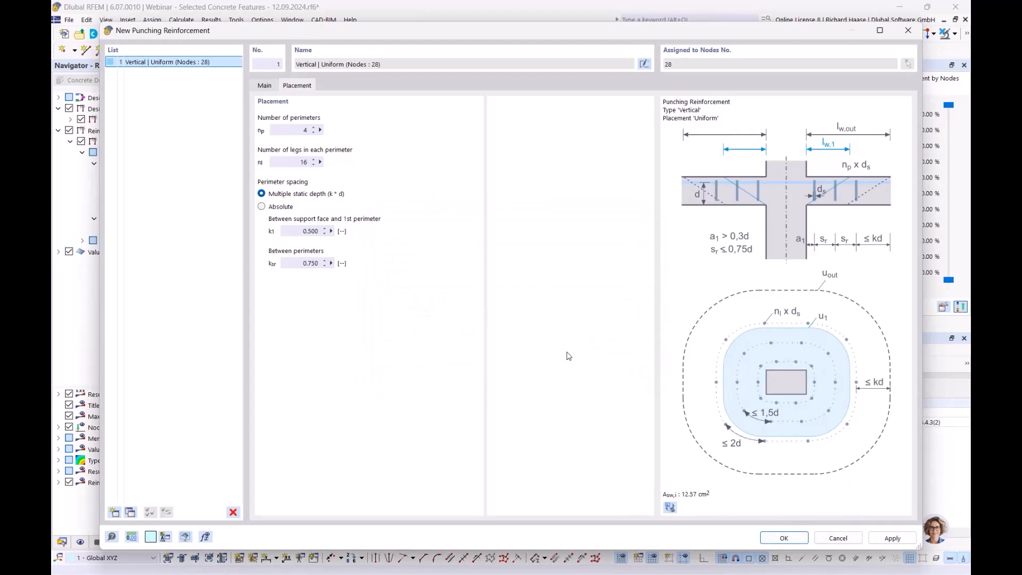
click(710, 501)
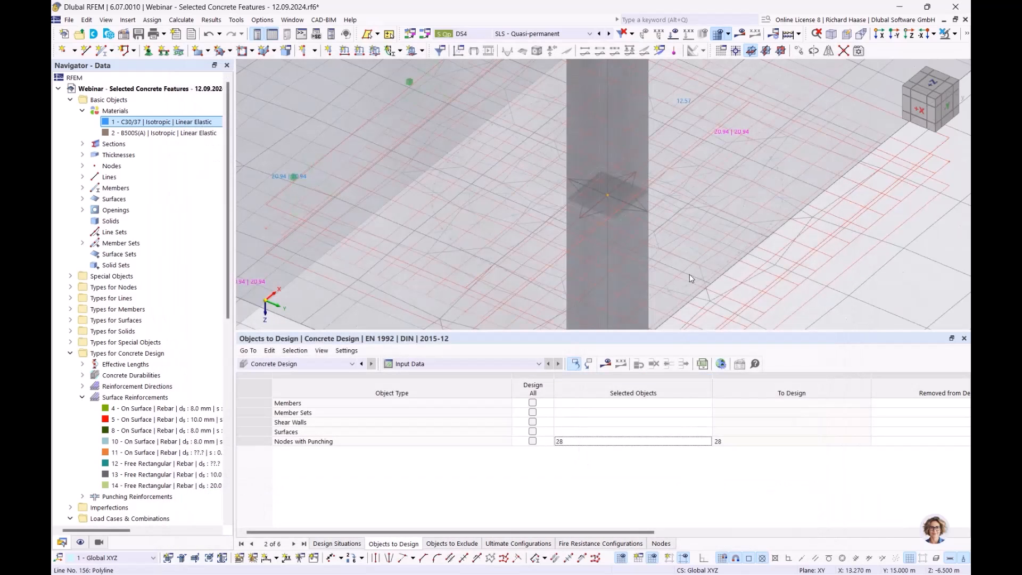
- Recalculate Concrete Design with the punching reinforcement and examine node 28's punching shear resistance and minimum stirrup leg area checks
scroll(530, 248, up, 3)
ctrl+middle_drag(529, 247, 531, 248)
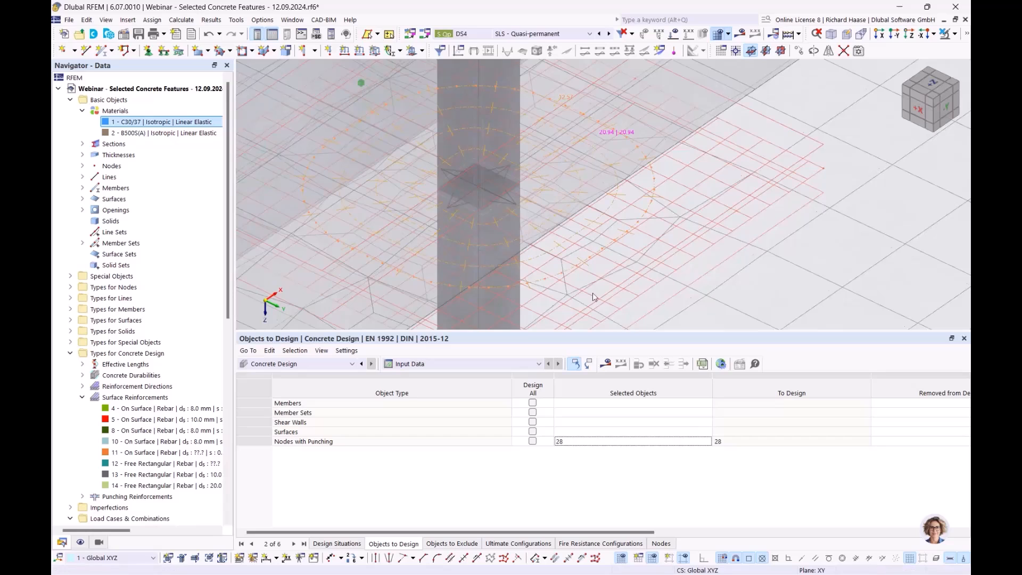
scroll(563, 173, down, 3)
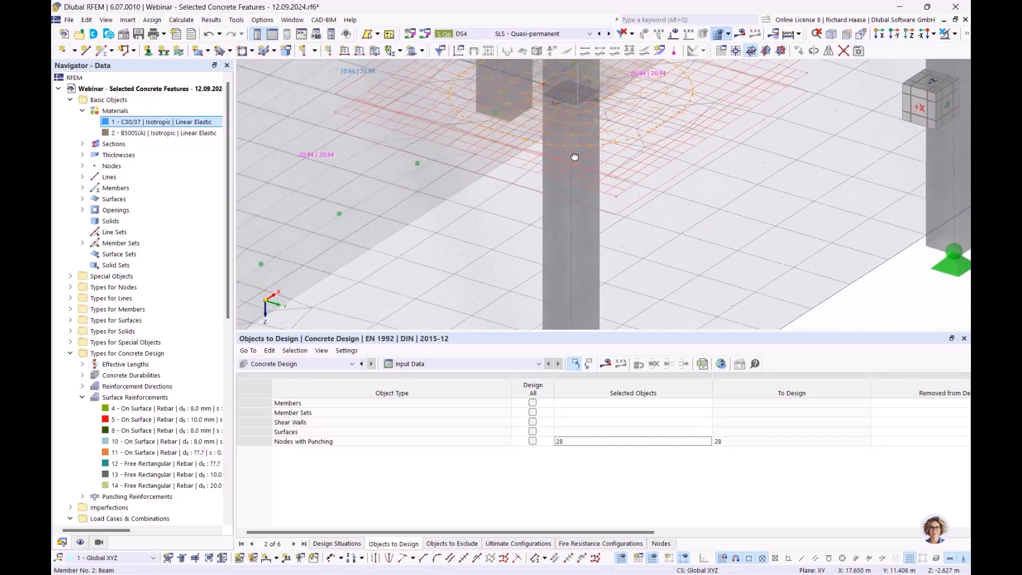
scroll(562, 146, up, 4)
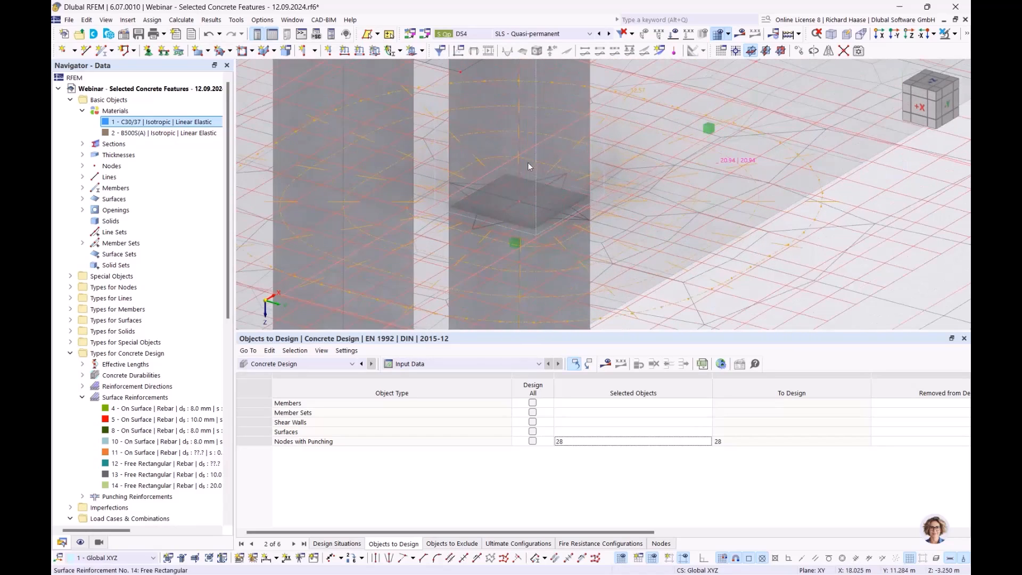
scroll(648, 246, down, 4)
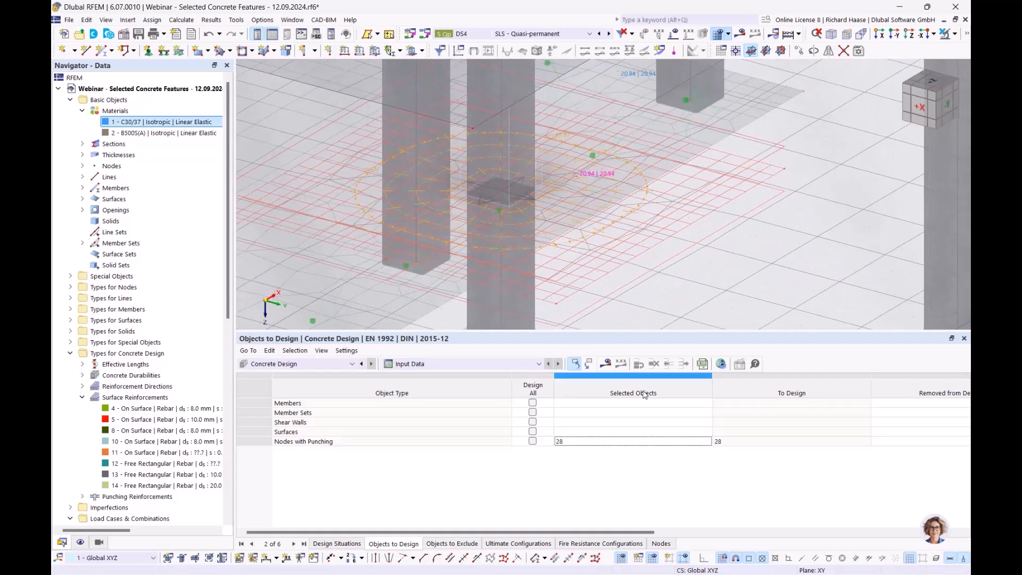
click(607, 365)
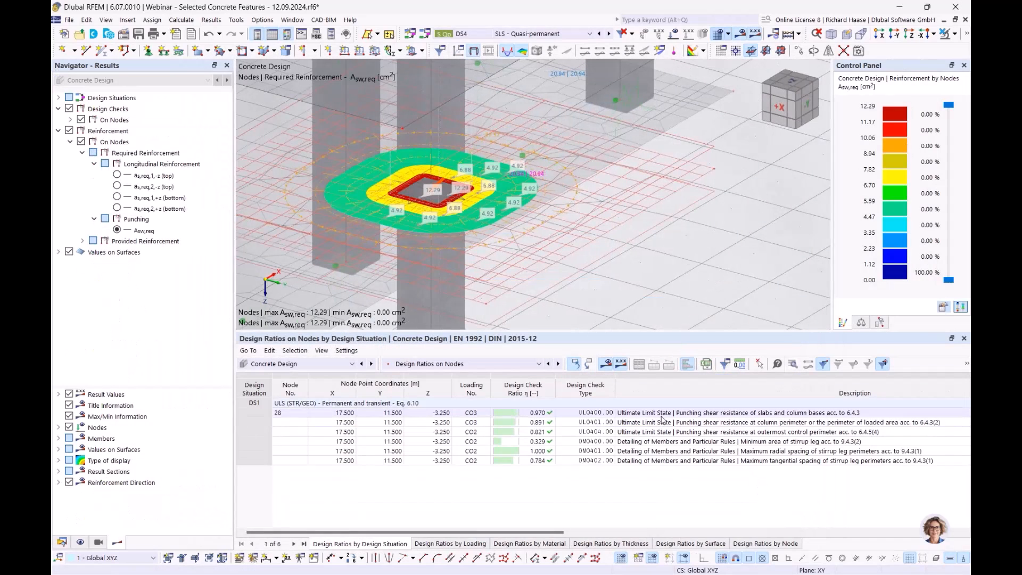
click(663, 415)
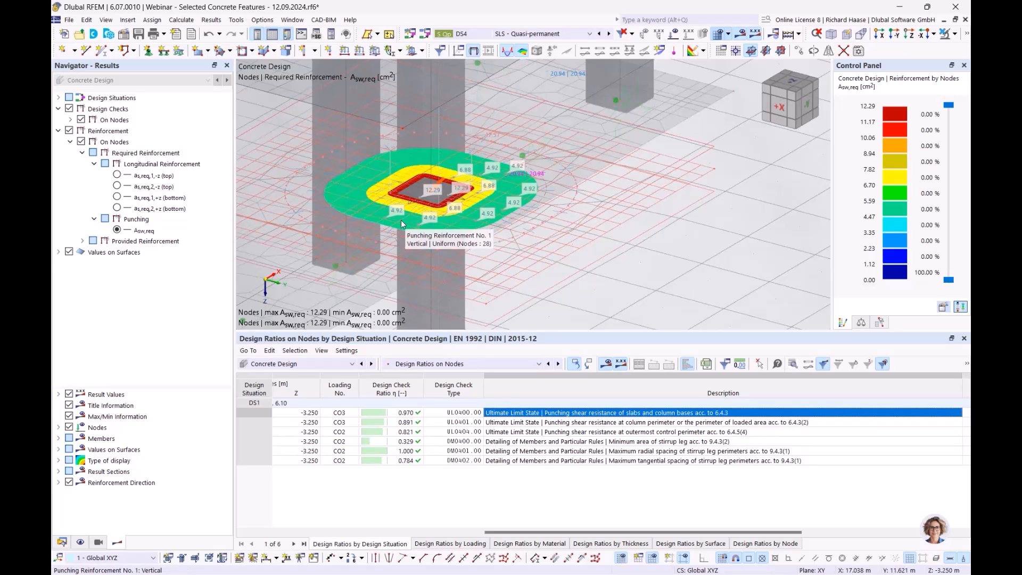
click(575, 442)
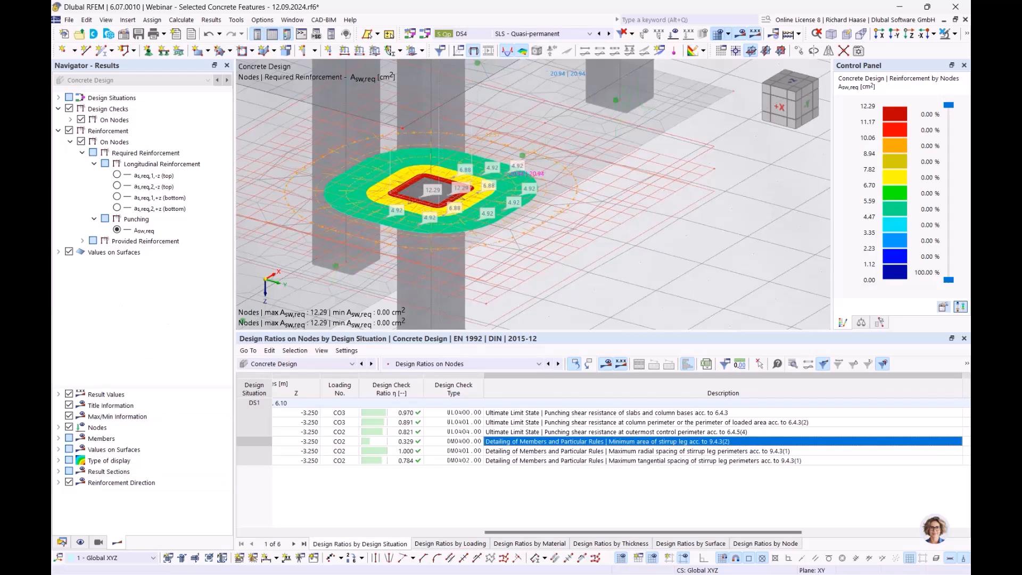
- Switch to the PowerPoint presentation and start the slide show from the SLS Design slide
key(alt+Tab)
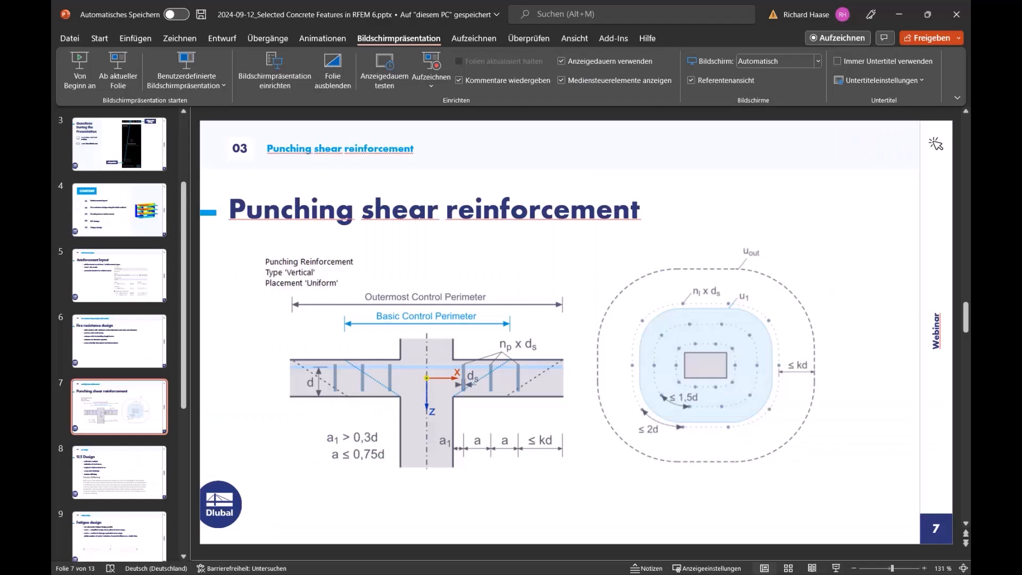
scroll(445, 317, down, 1)
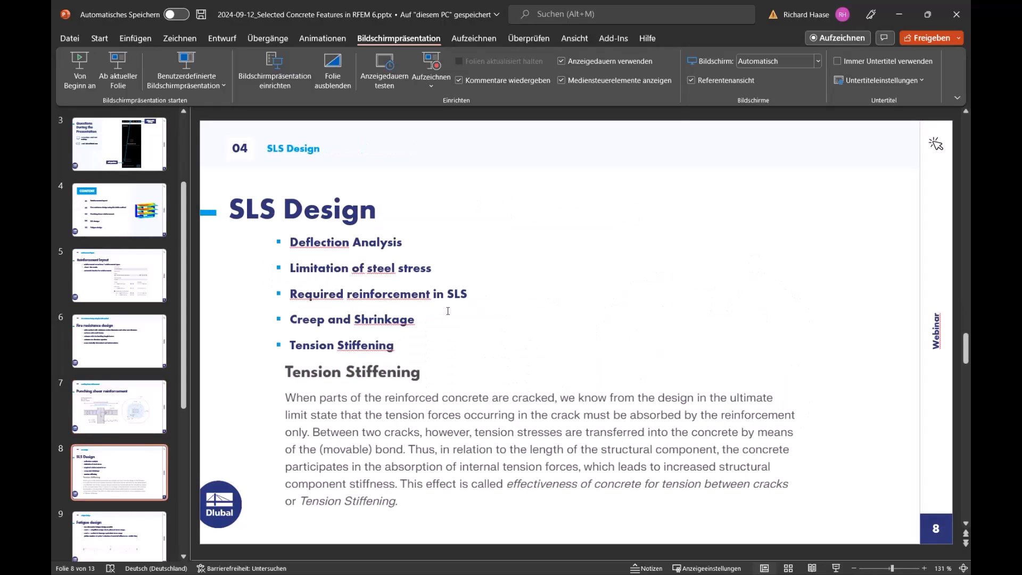
click(124, 75)
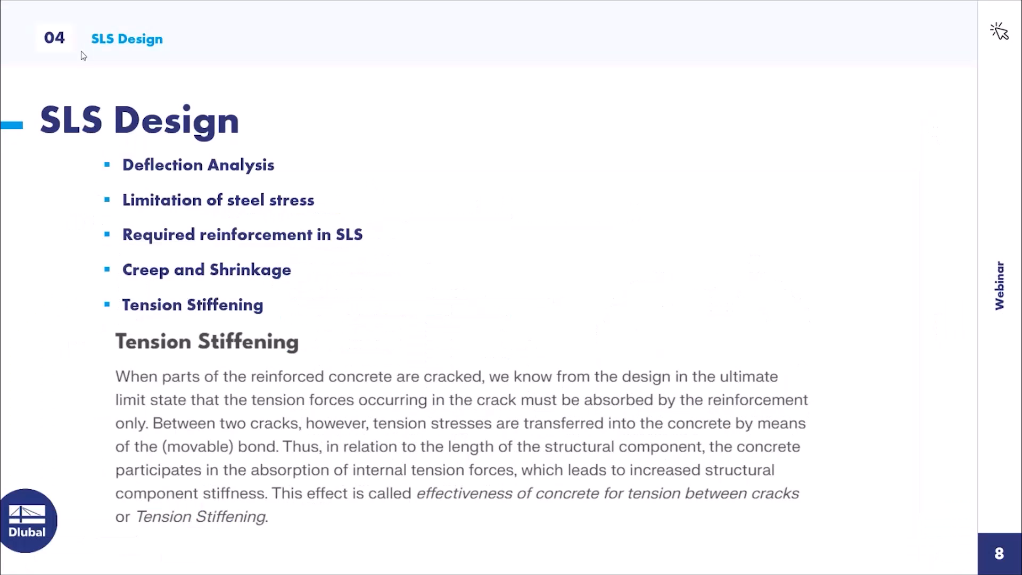
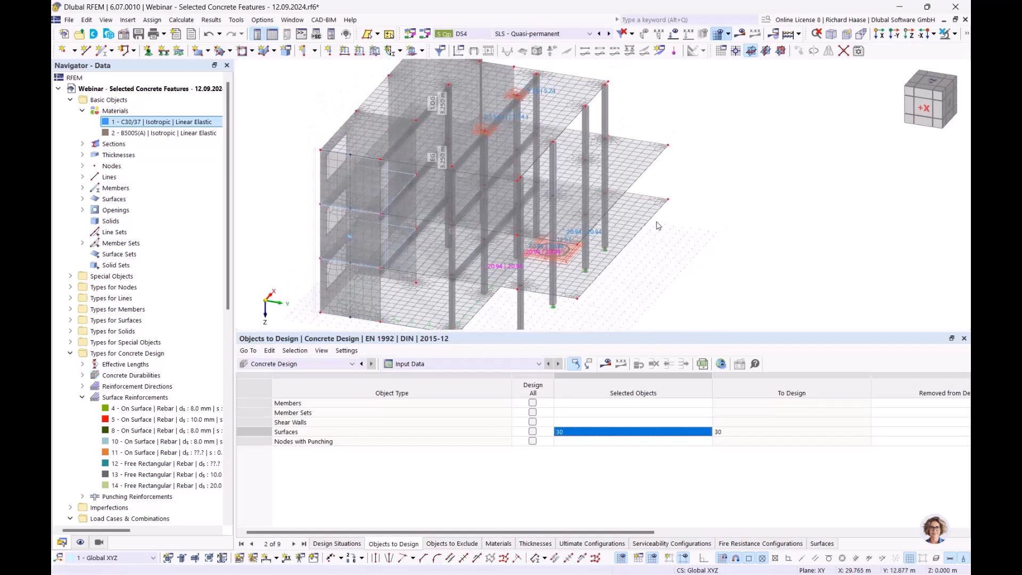
- Open surface 30's deflection analysis settings with the model kept in view, and choose Cantilever as the surface type
double_click(575, 219)
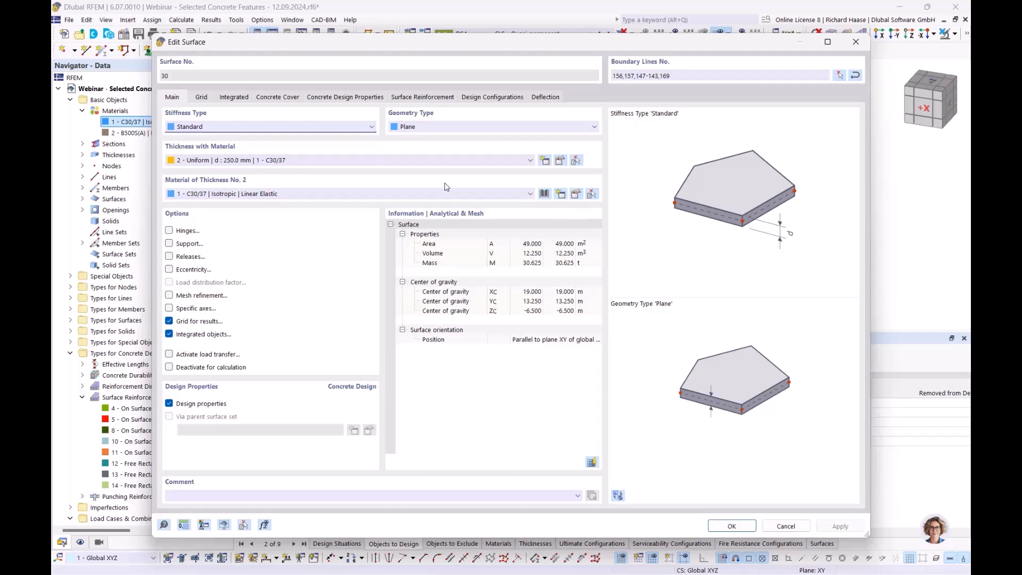
click(547, 98)
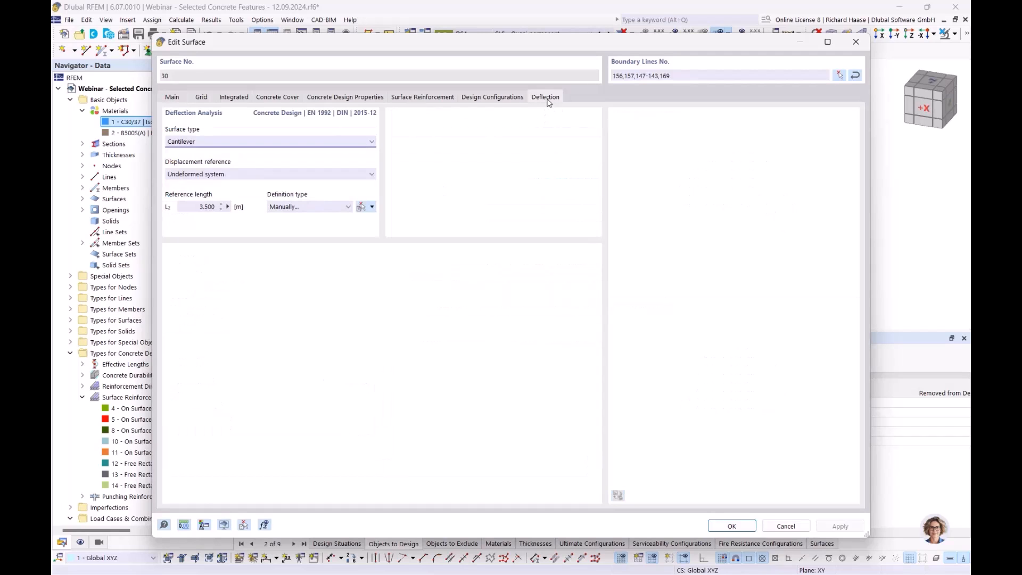
drag(506, 40, 630, 265)
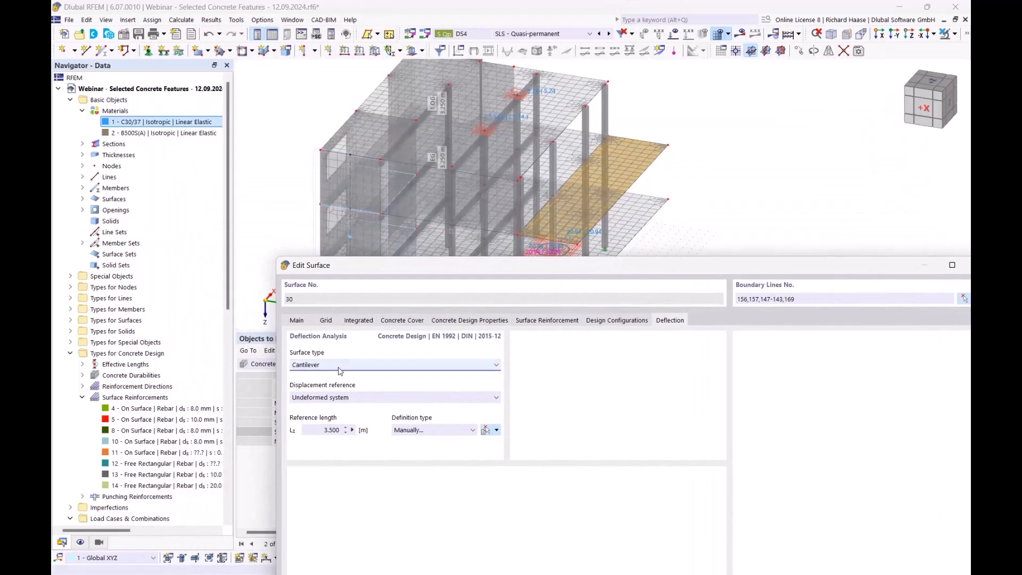
click(336, 367)
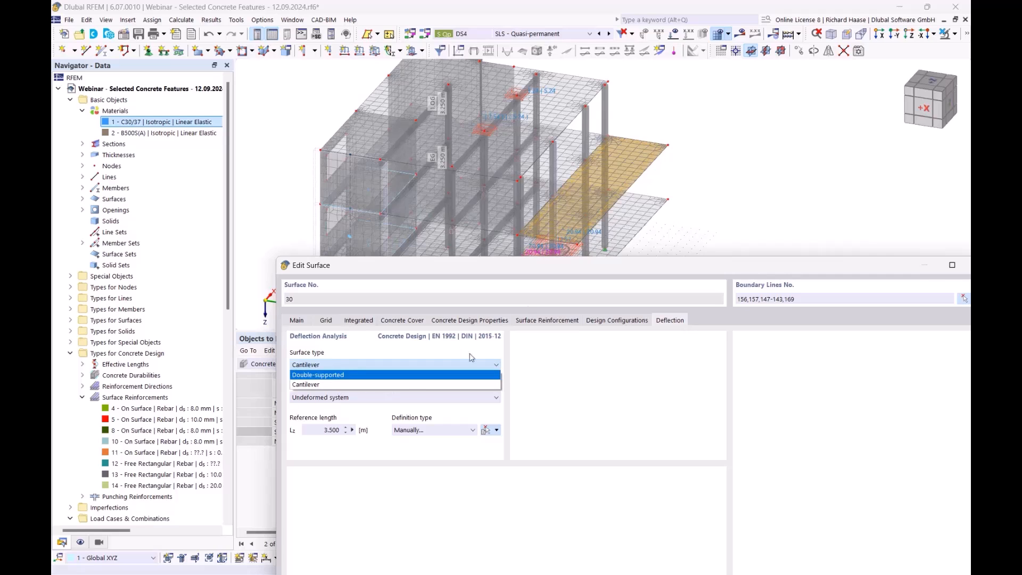
click(329, 385)
drag(645, 264, 602, 276)
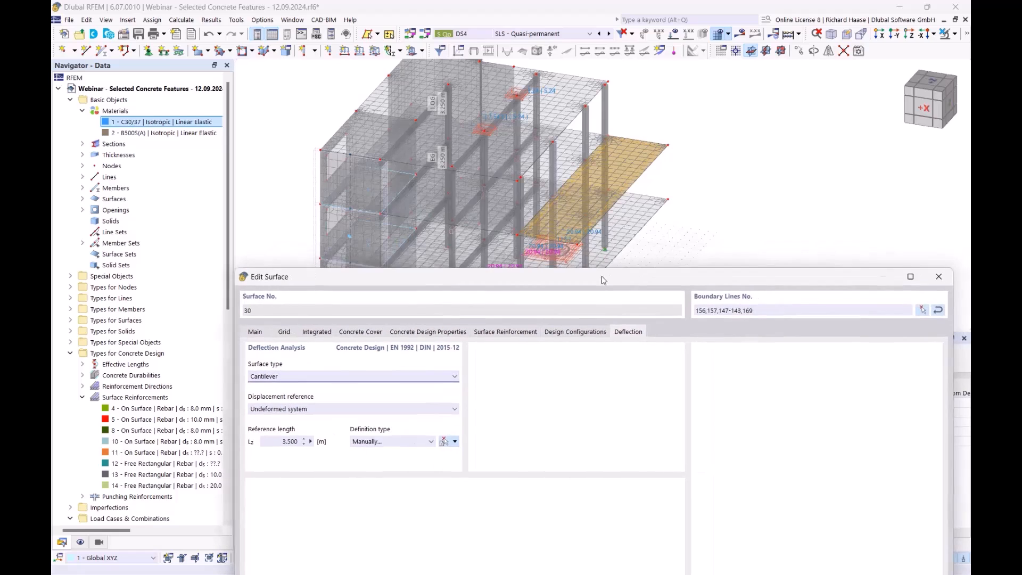
- Try defining surface 30's reference length by the maximum boundary line and by the minimum boundary line
click(387, 443)
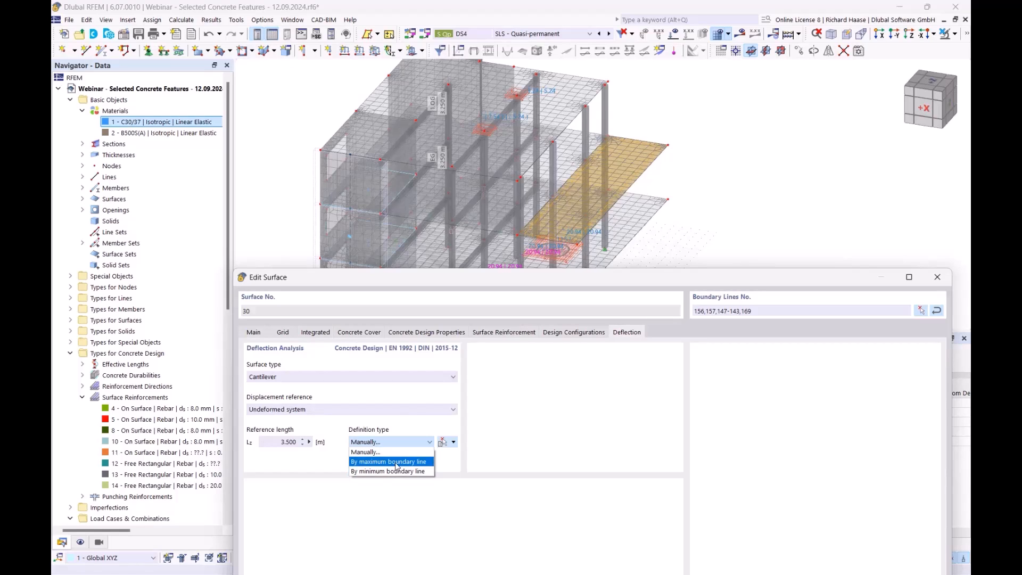
click(396, 463)
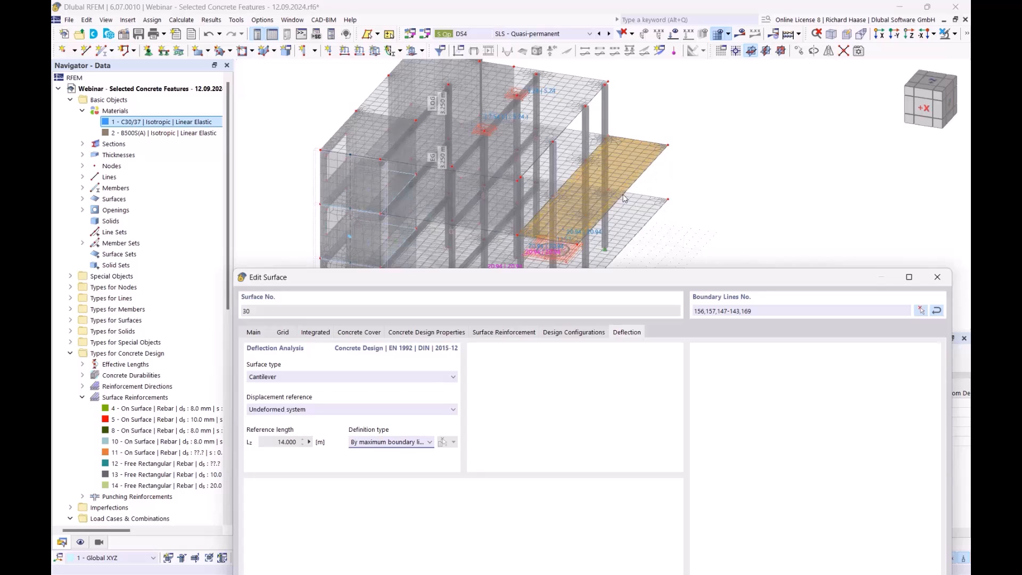
click(406, 442)
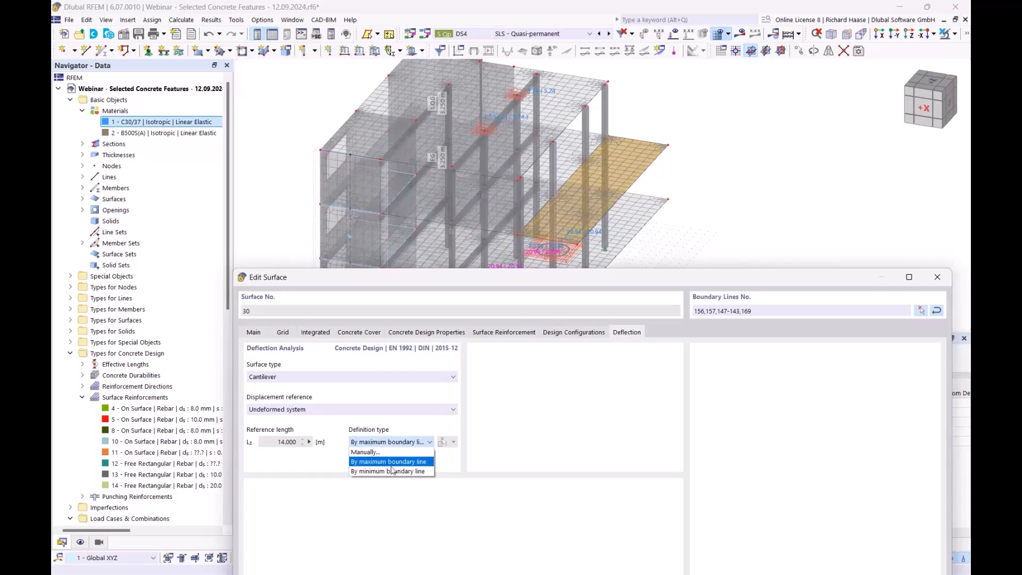
click(386, 472)
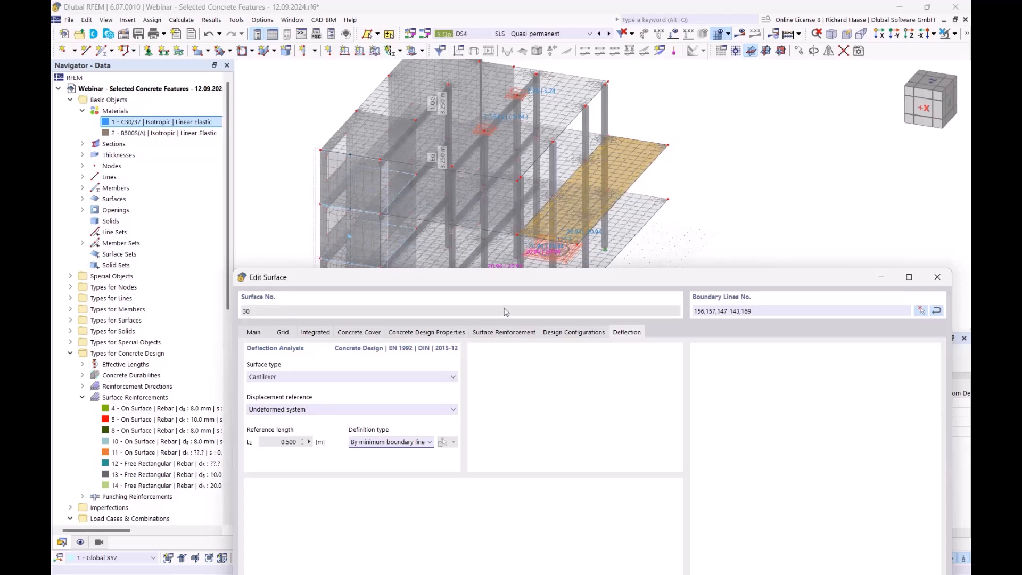
- Set the reference length definition to Manually, take the length from boundary line 169, and accept the surface settings
click(430, 442)
click(412, 452)
click(442, 442)
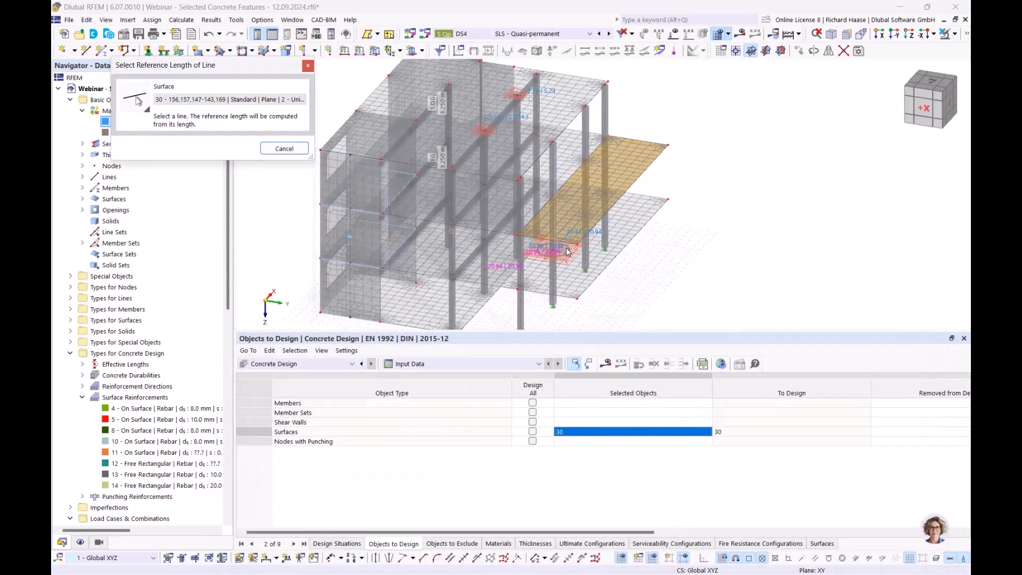
scroll(532, 229, up, 2)
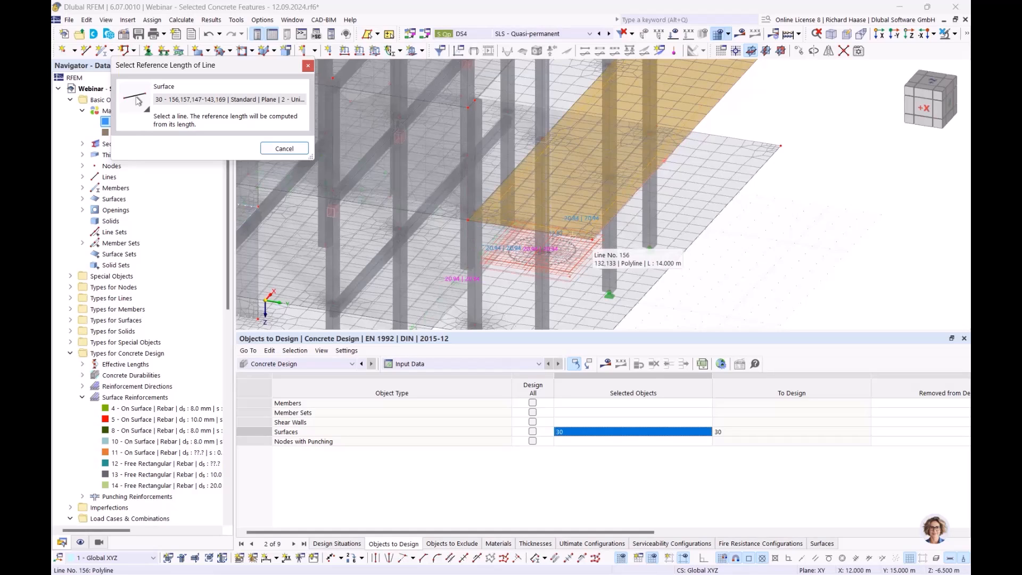
click(526, 229)
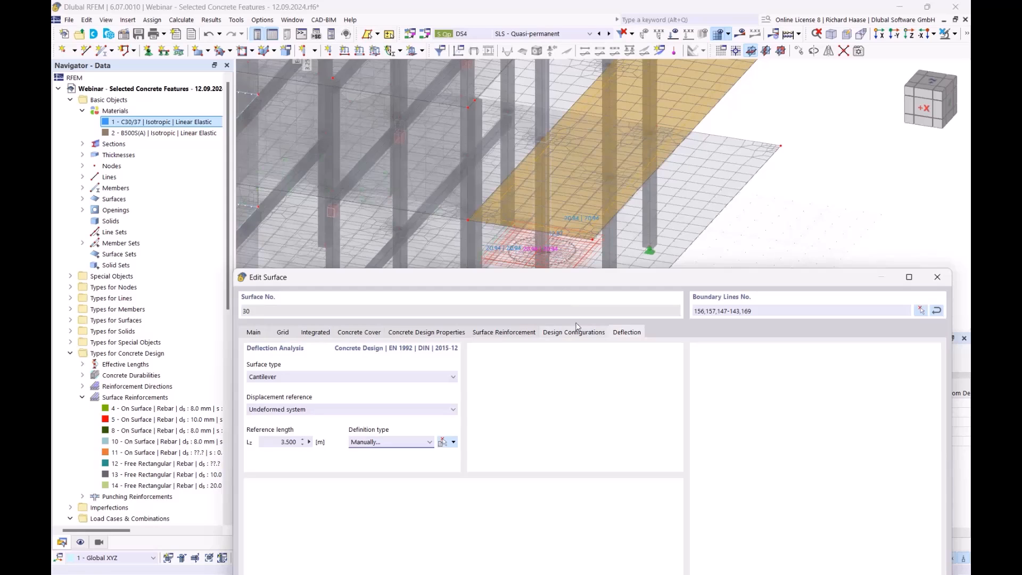
drag(692, 277, 674, 65)
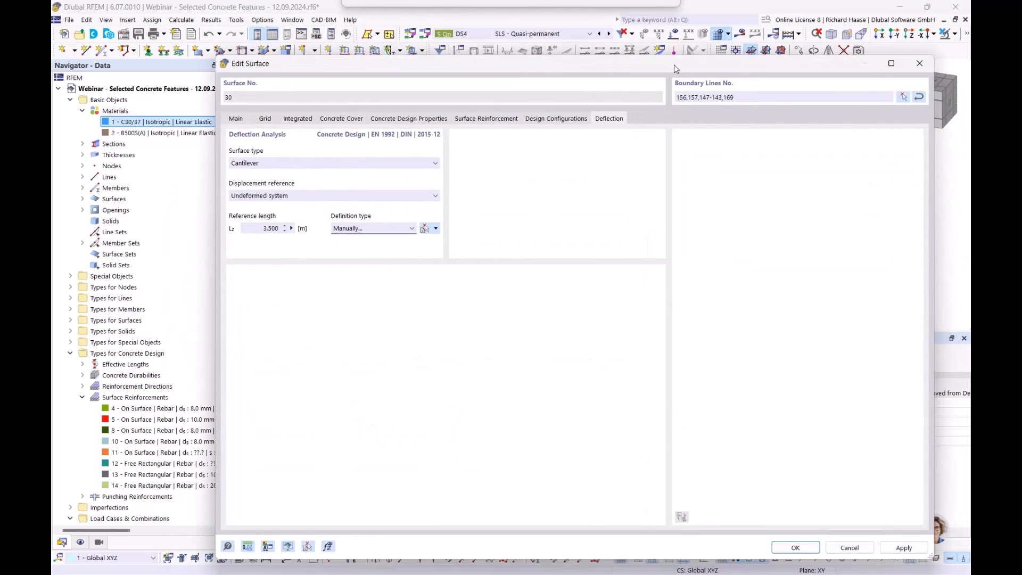
click(796, 548)
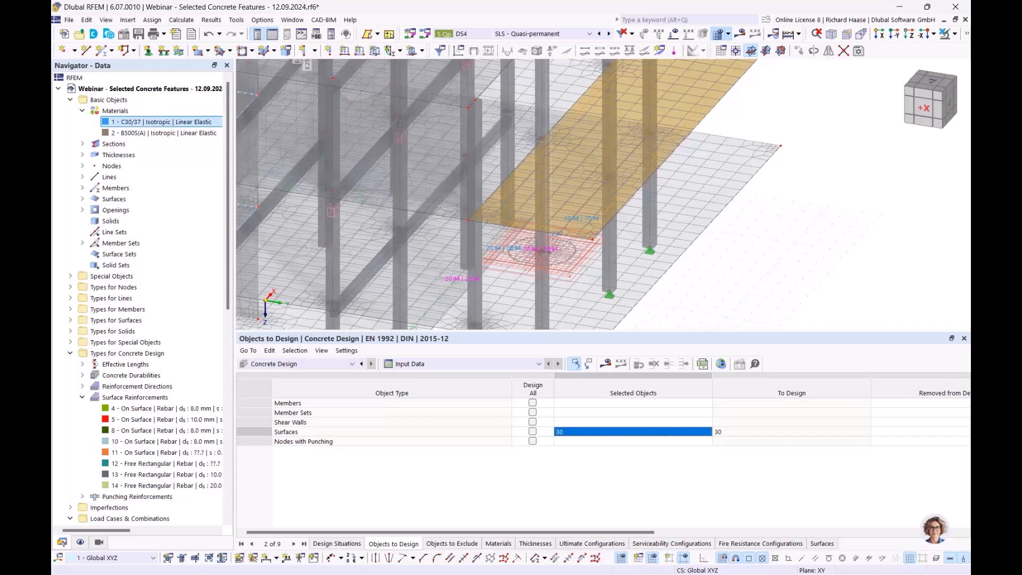
- Edit surface 30's assigned surface reinforcement, setting the main rebar diameter to 8 mm and the spacing to 0.200 m
double_click(495, 206)
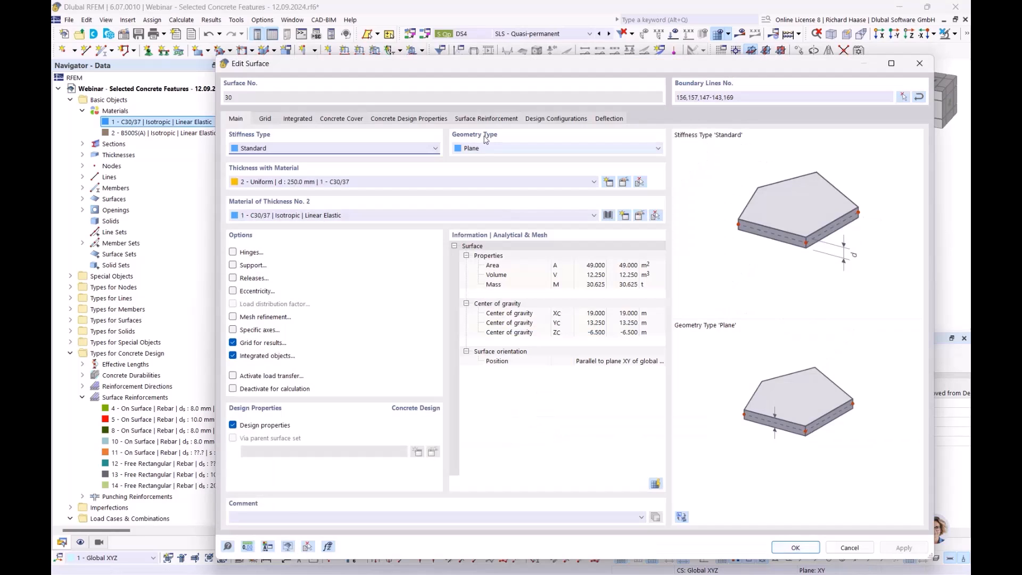
click(488, 118)
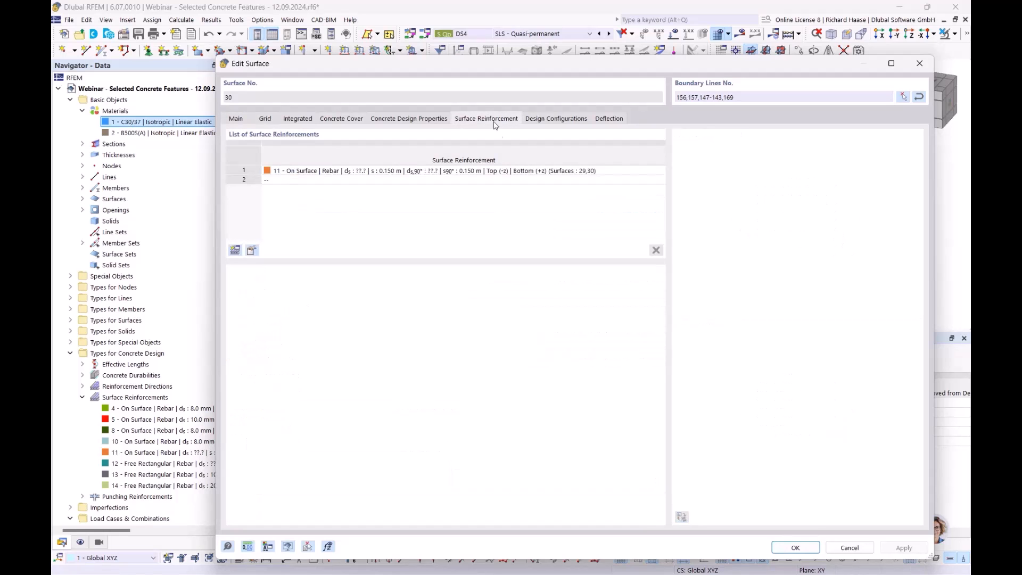
click(252, 251)
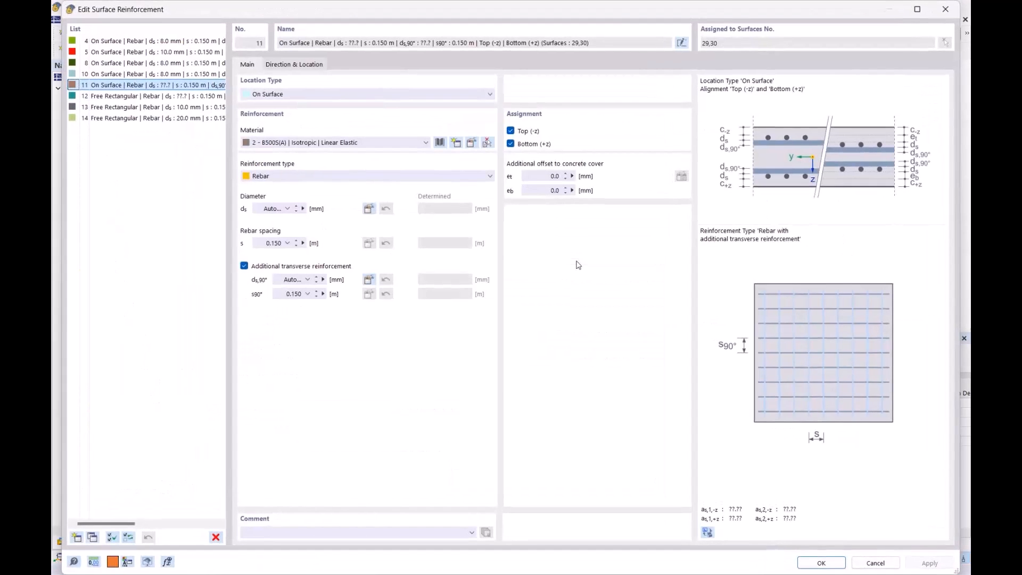
click(277, 209)
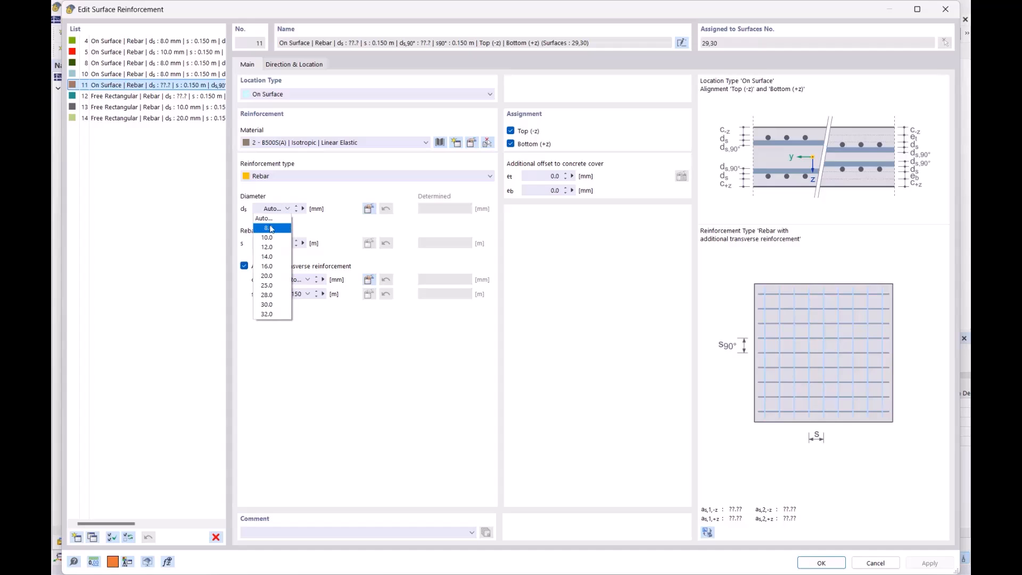
click(271, 228)
key(Tab)
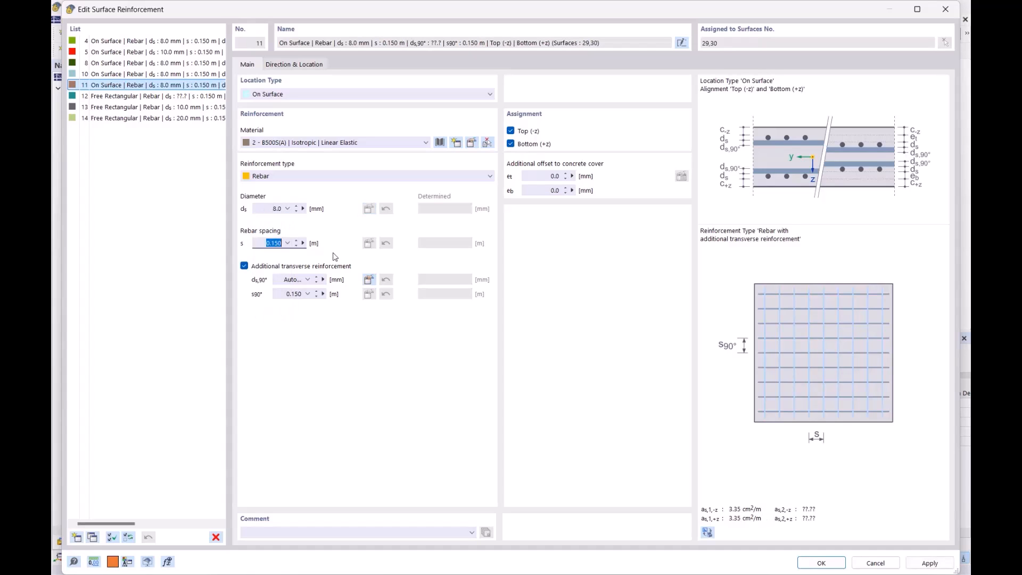
text(,2)
- Set the additional transverse reinforcement to 8 mm diameter at 0.200 m spacing, and accept the reinforcement and surface settings
click(302, 280)
text(,8)
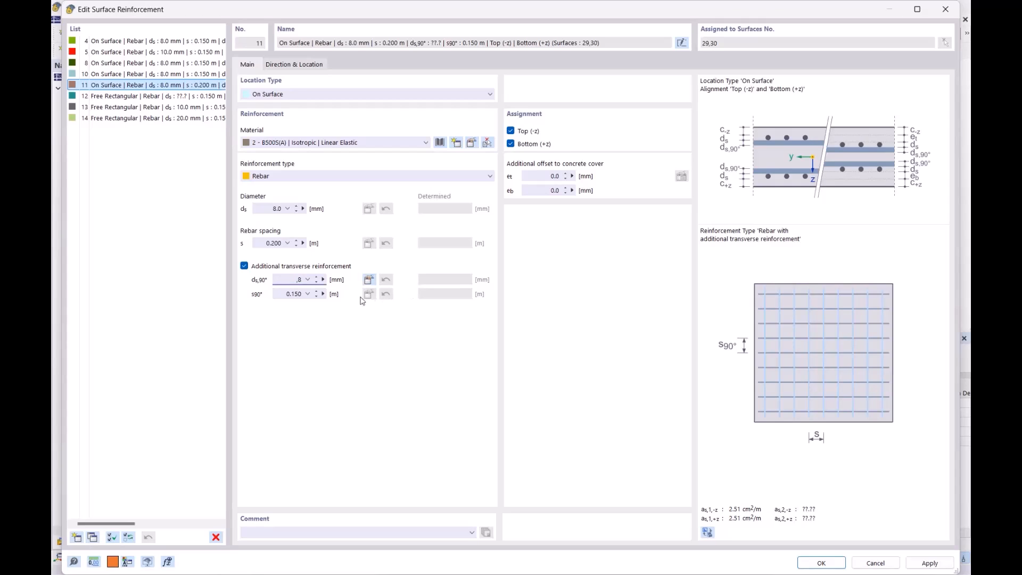
click(281, 294)
text(,2)
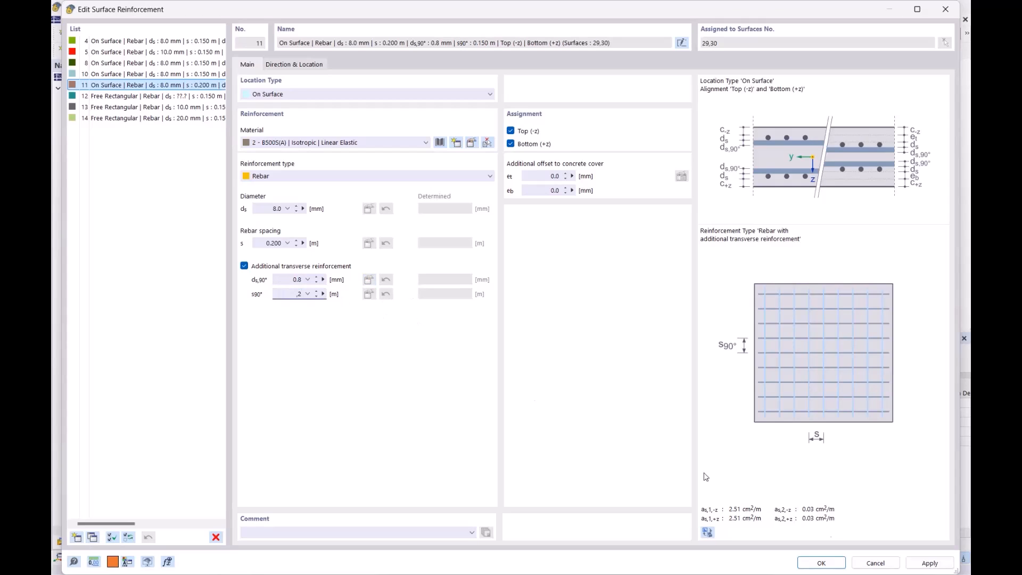
click(821, 562)
click(612, 372)
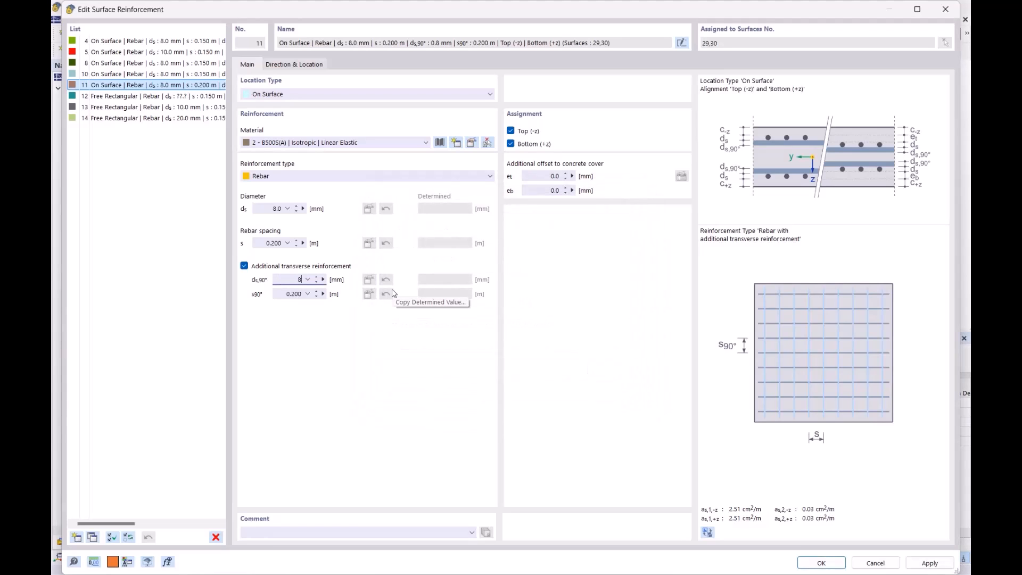
click(822, 563)
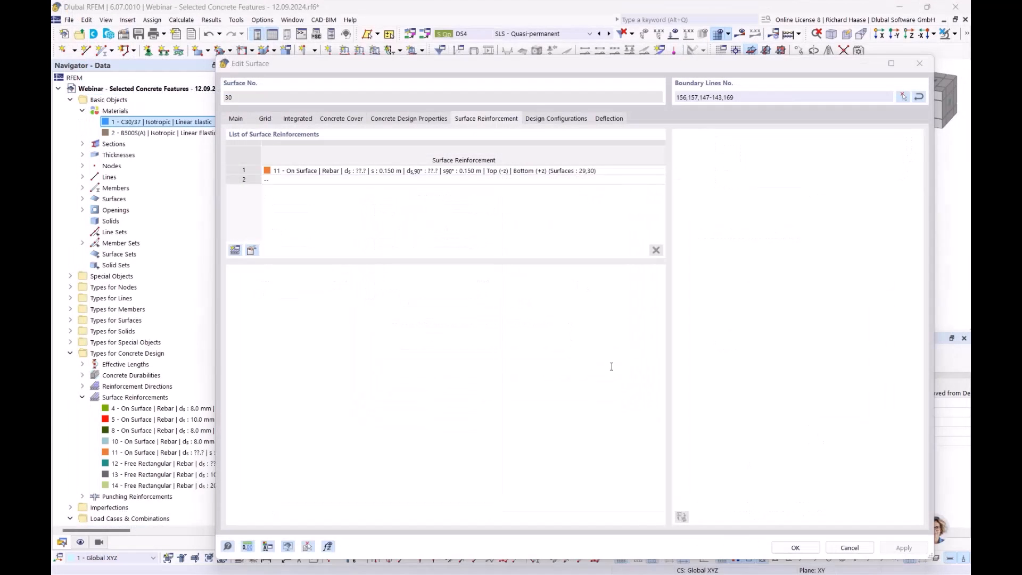
click(803, 551)
- In the Standard serviceability configuration, enable user-defined assignment of design situation type for the steel stress limitation and review its situation options
scroll(844, 278, down, 2)
middle_drag(785, 266, 689, 254)
scroll(160, 500, down, 10)
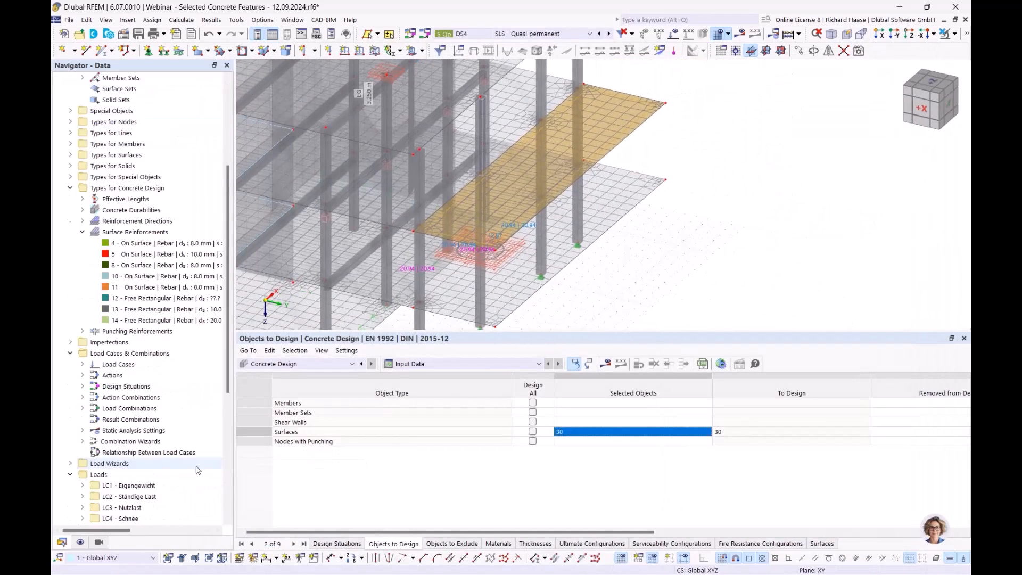
scroll(162, 499, down, 3)
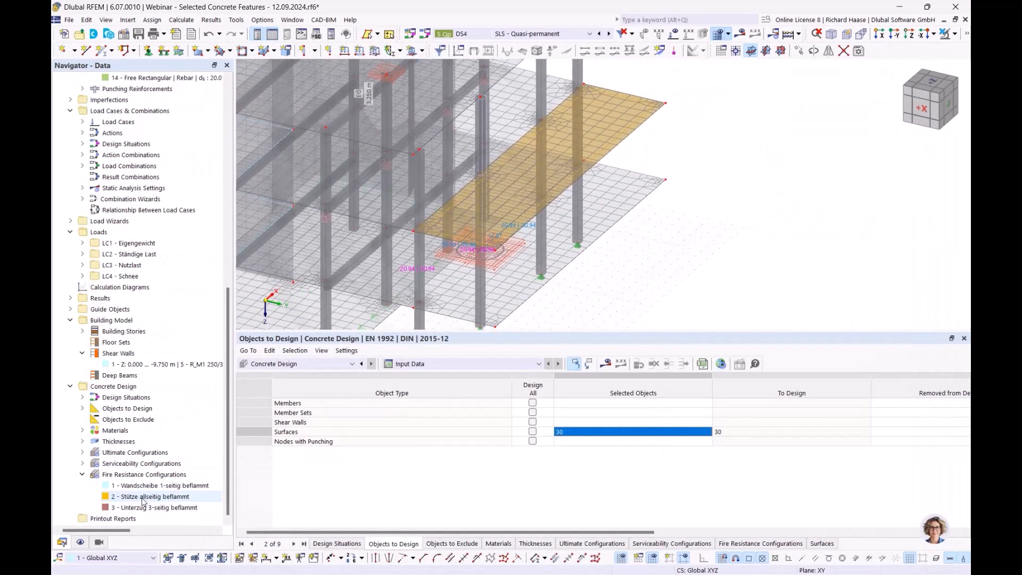
click(82, 475)
click(82, 496)
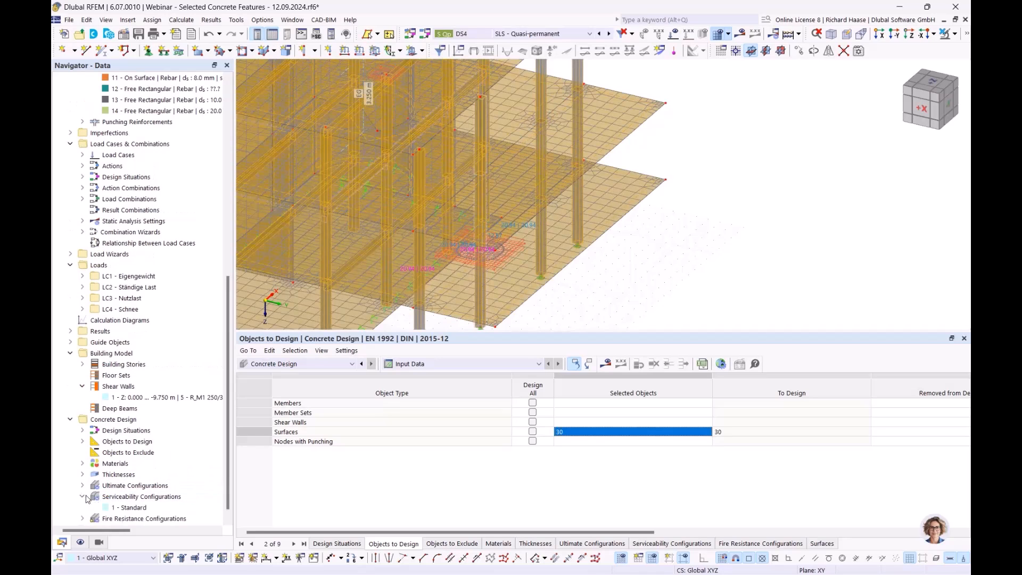
double_click(146, 507)
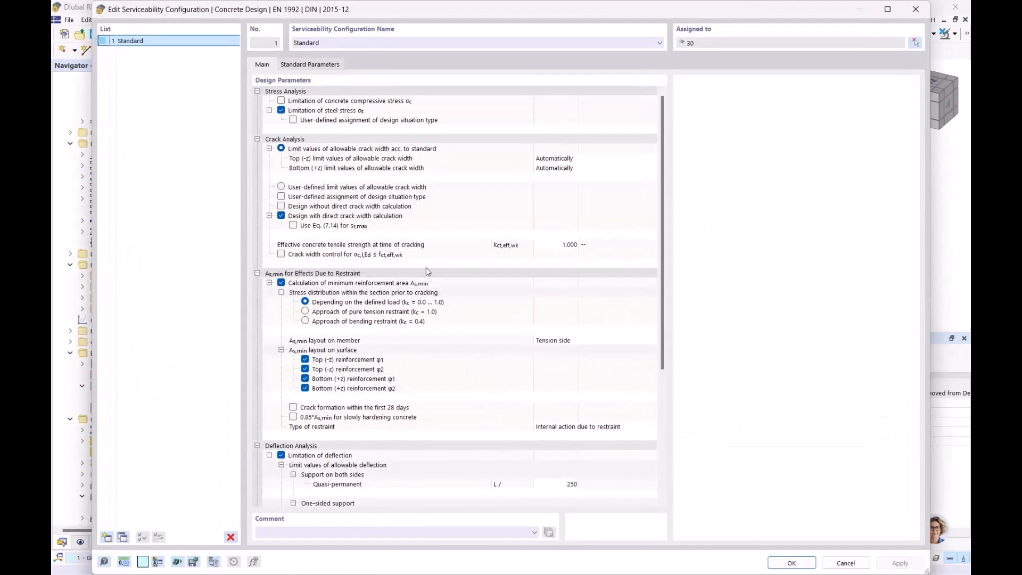
click(332, 110)
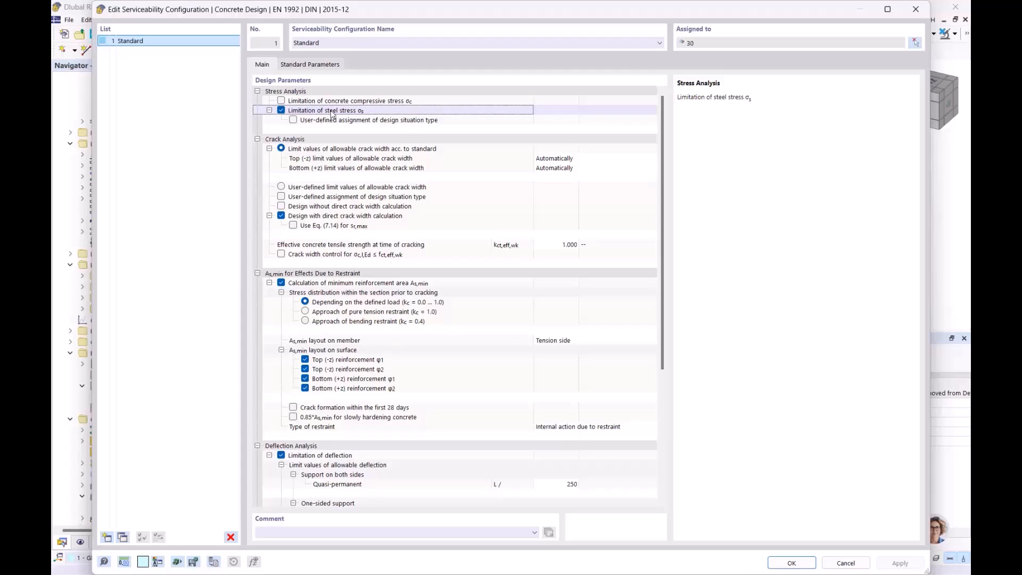
click(293, 120)
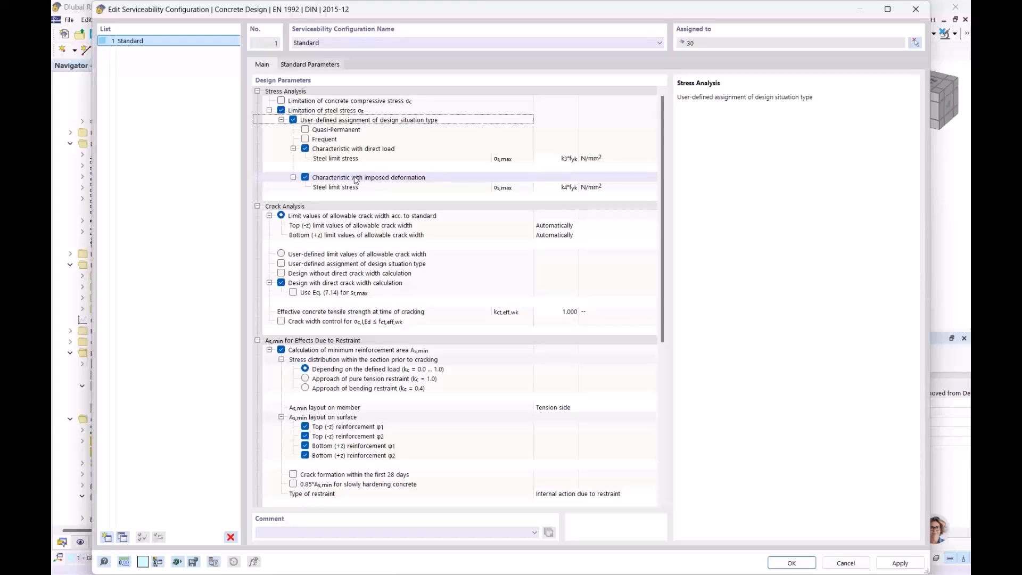
click(345, 130)
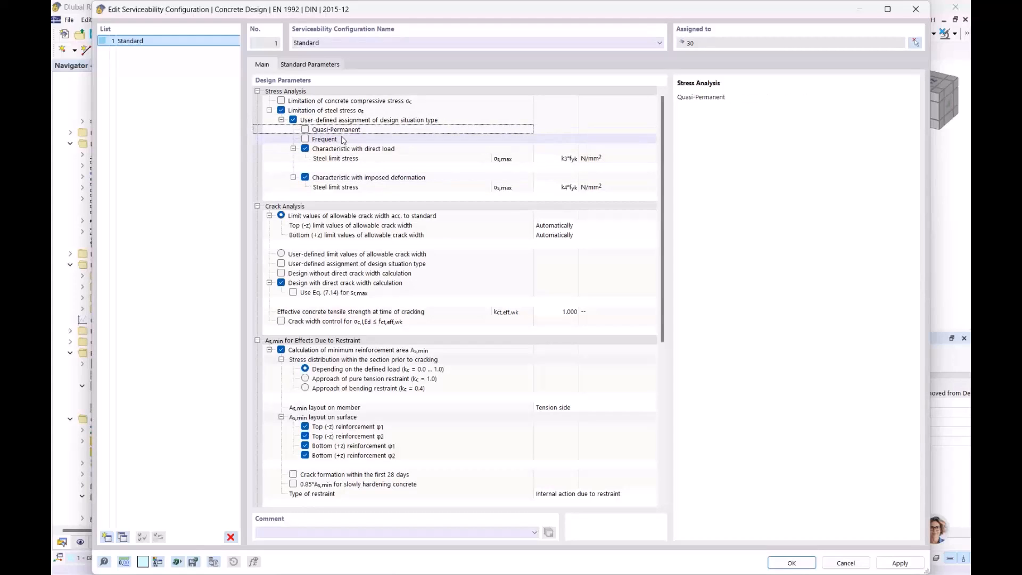
click(343, 140)
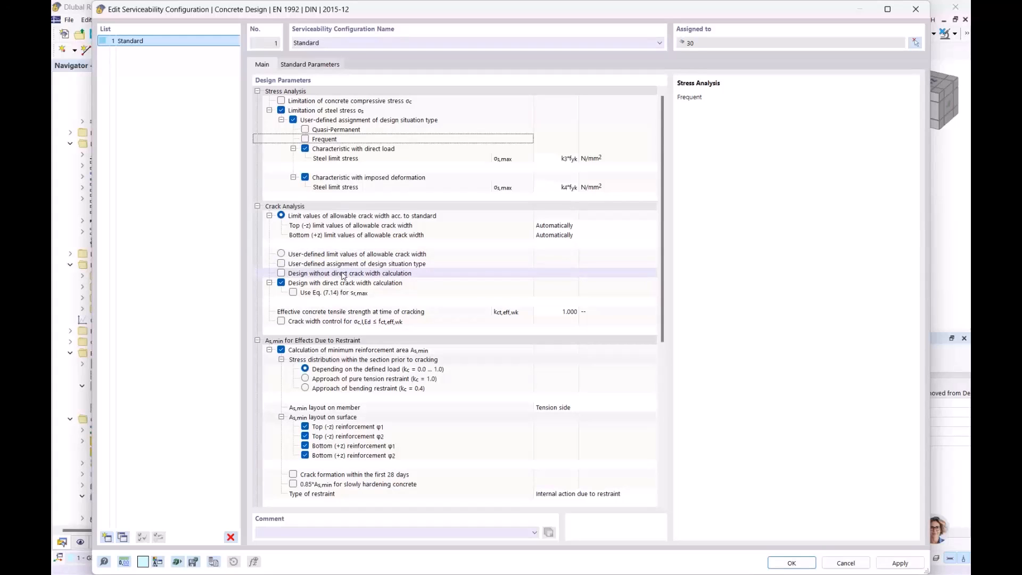
- Try the user-defined assignment of design situation type for the crack analysis, and turn it off again
click(283, 266)
click(282, 264)
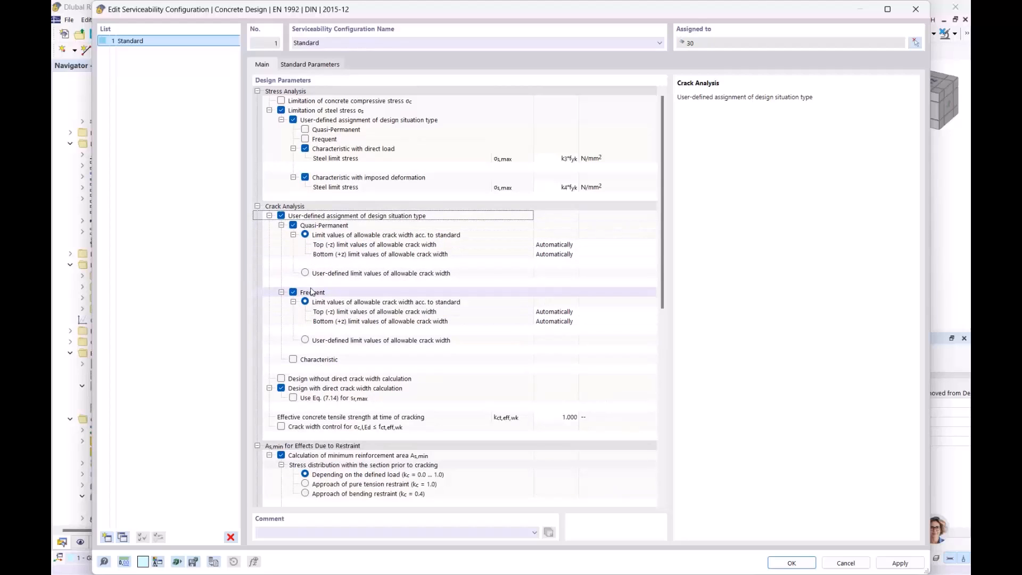
click(281, 216)
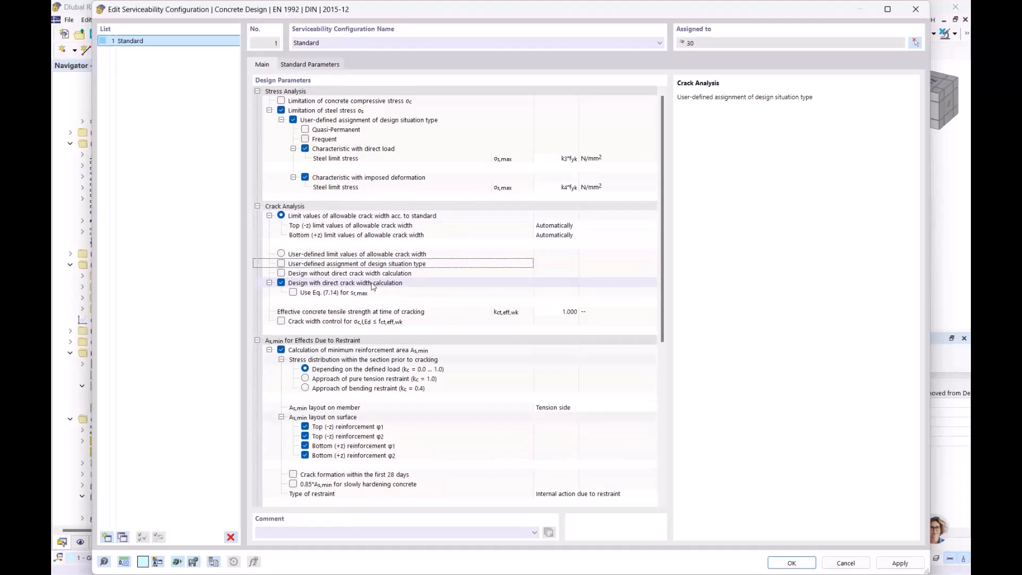
- Try the user-defined assignment of design situation type for the deflection analysis, and turn it off again
scroll(394, 259, down, 3)
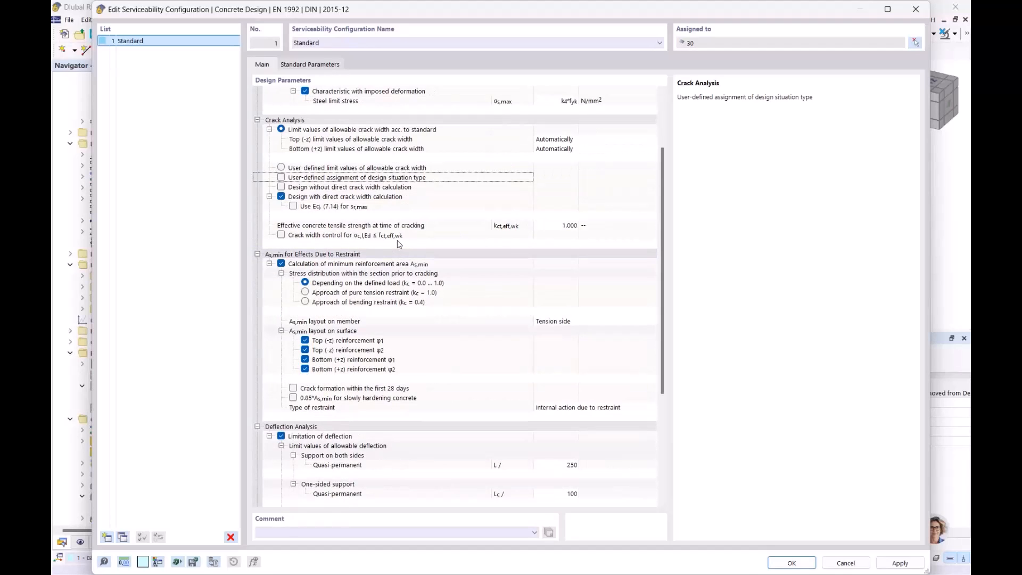
scroll(399, 244, down, 4)
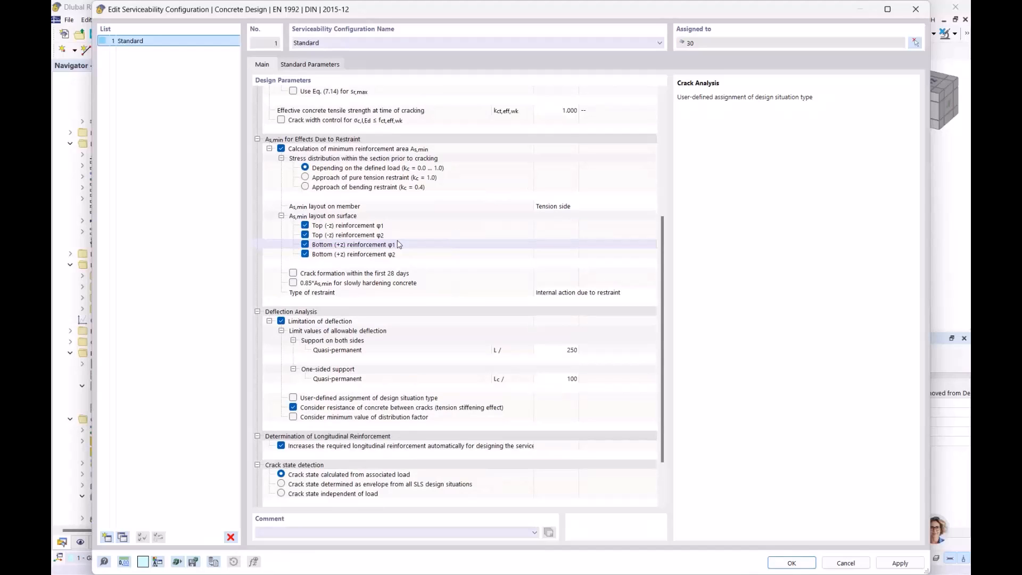
scroll(400, 244, down, 1)
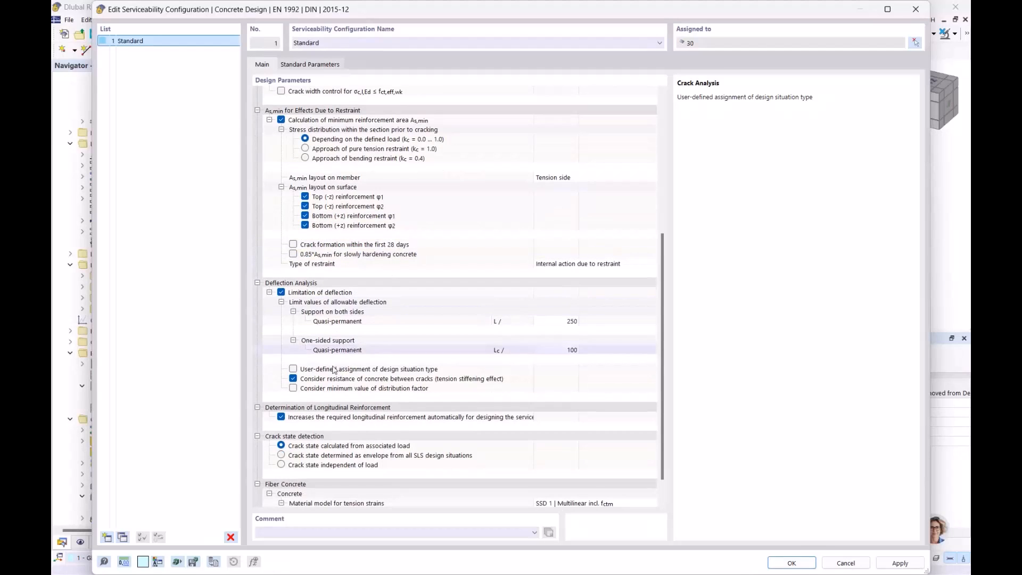
click(293, 368)
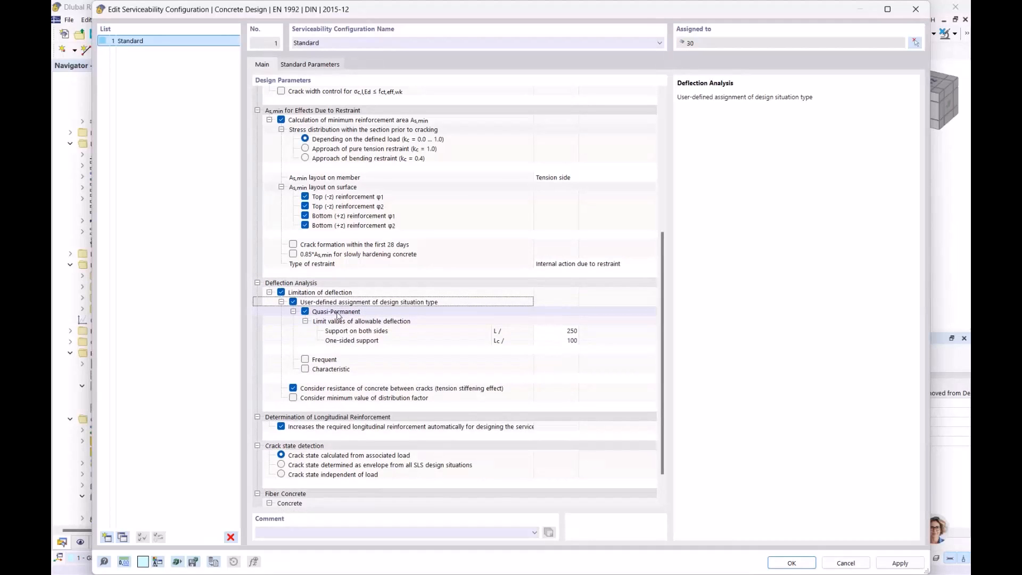
click(326, 365)
click(327, 370)
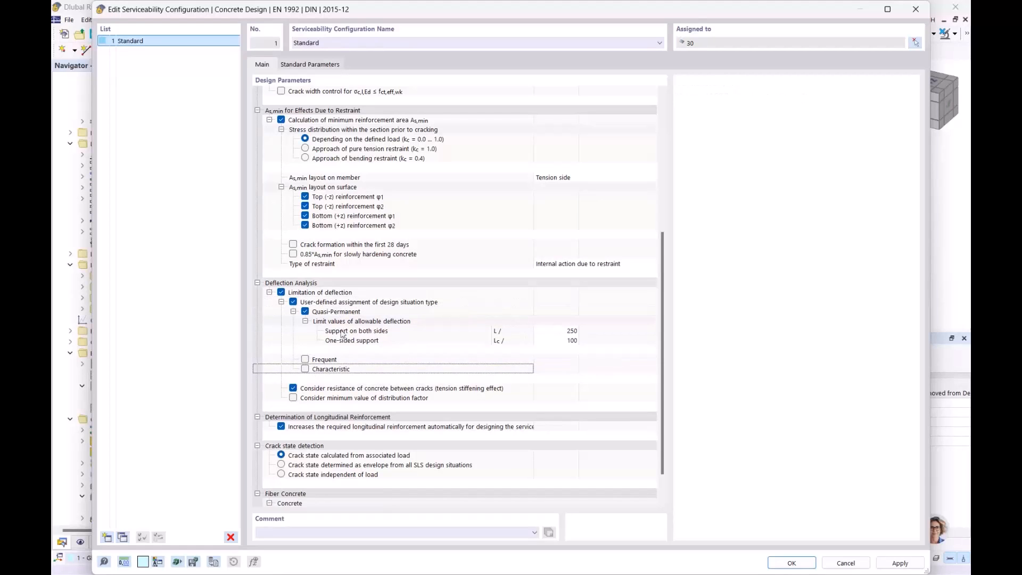
click(293, 303)
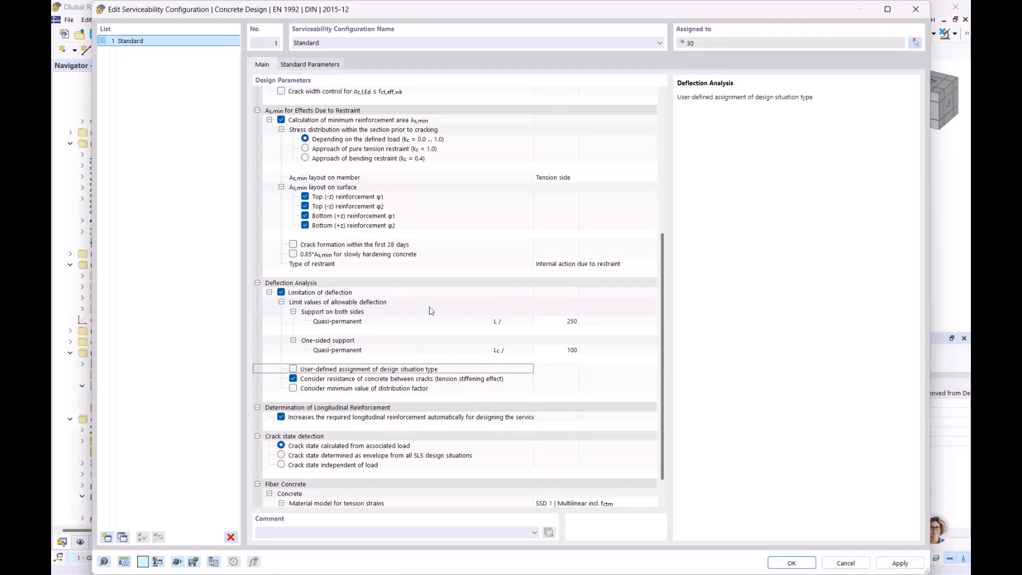
- Turn off the automatic longitudinal reinforcement increase and the steel stress limitation's user-defined design situation assignment, and accept the serviceability configuration
scroll(426, 309, down, 1)
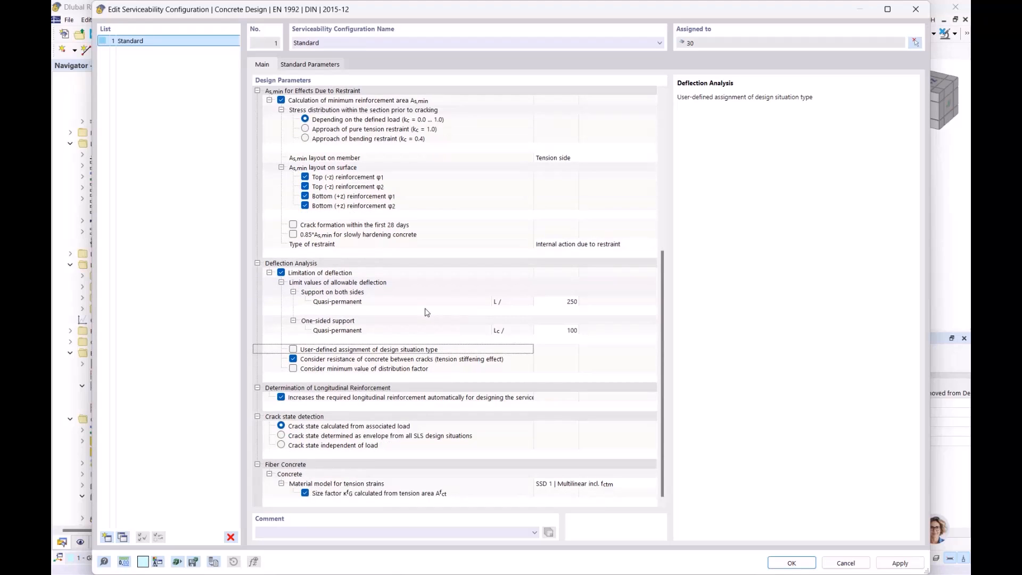
click(282, 398)
scroll(411, 378, up, 5)
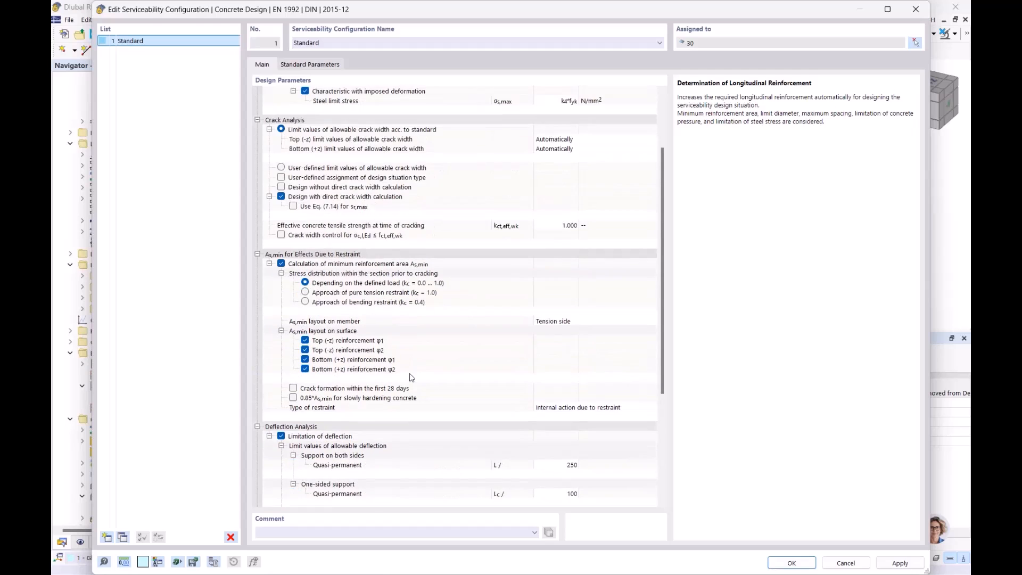
scroll(412, 378, up, 3)
click(316, 112)
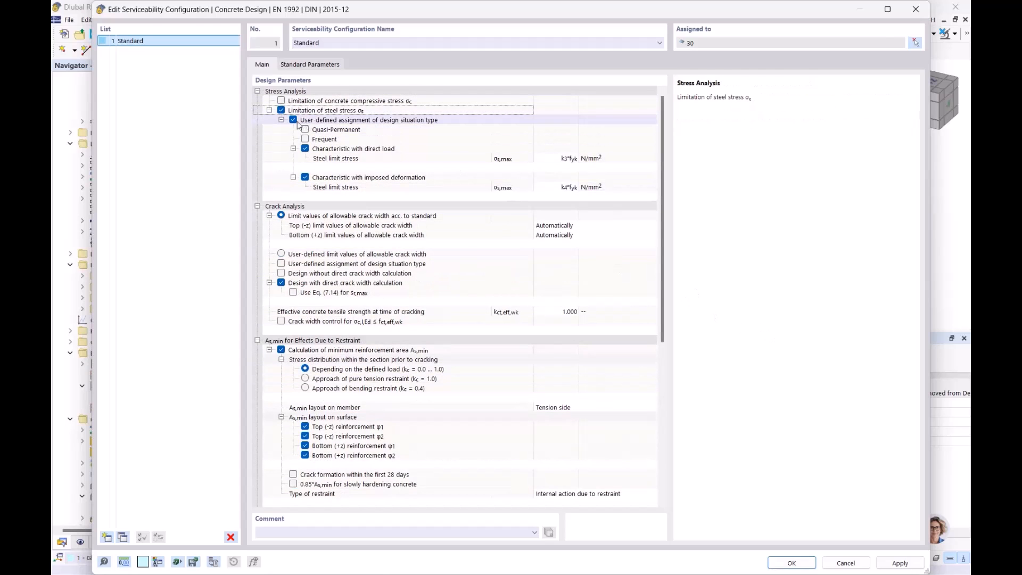
click(293, 121)
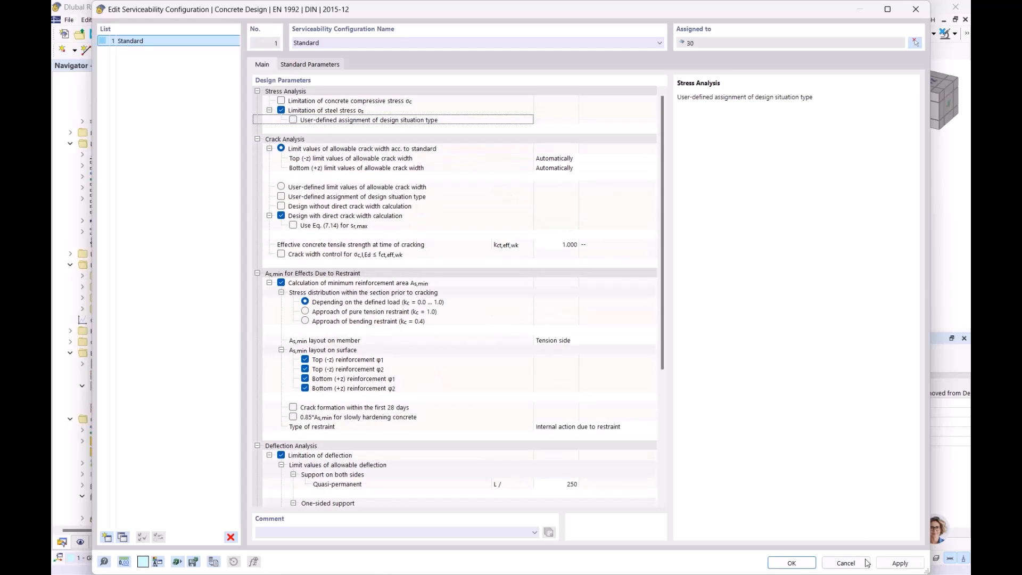
click(792, 563)
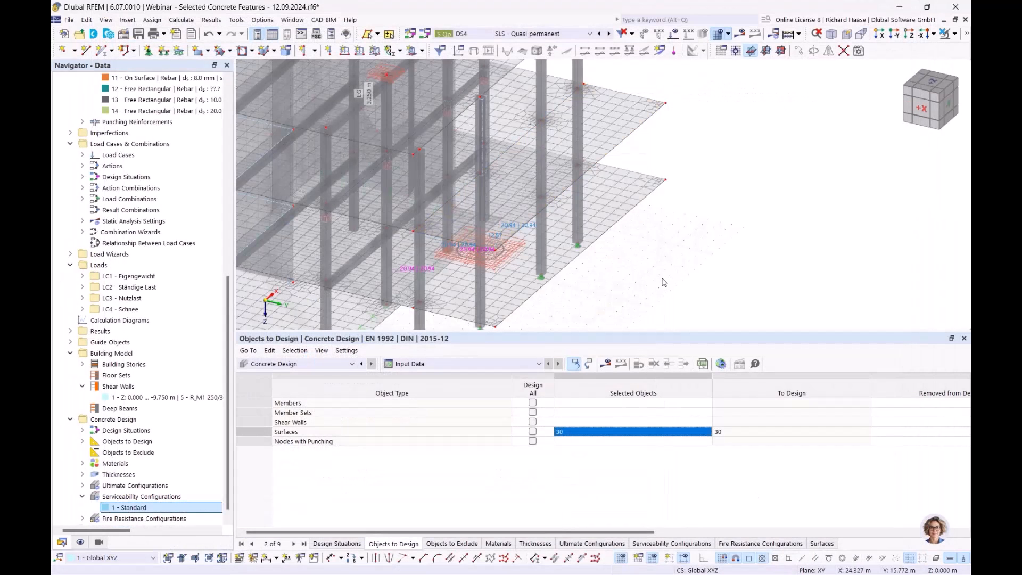
- Run the concrete design for surface 30, and delete the mesh
click(606, 364)
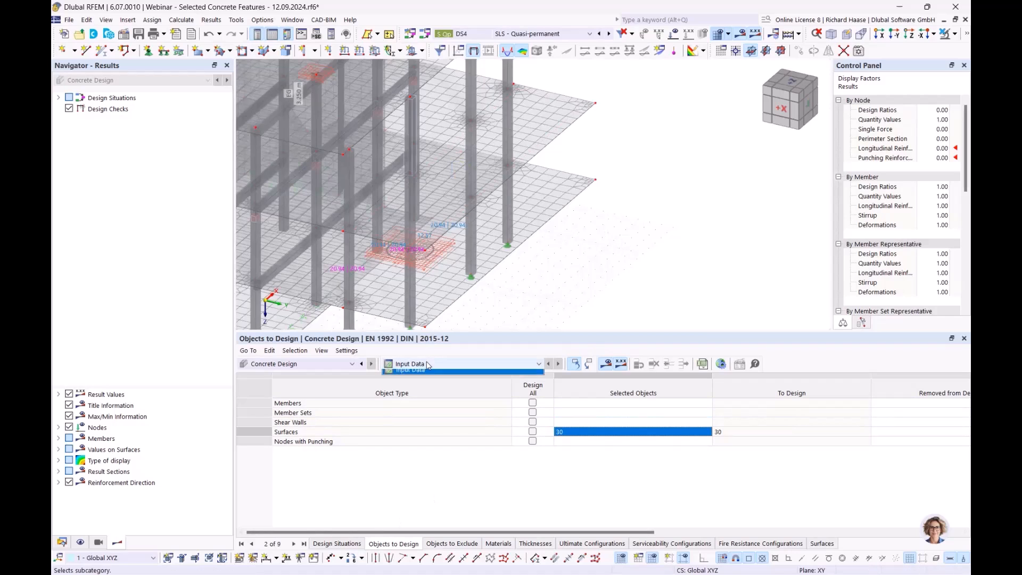
scroll(650, 274, down, 1)
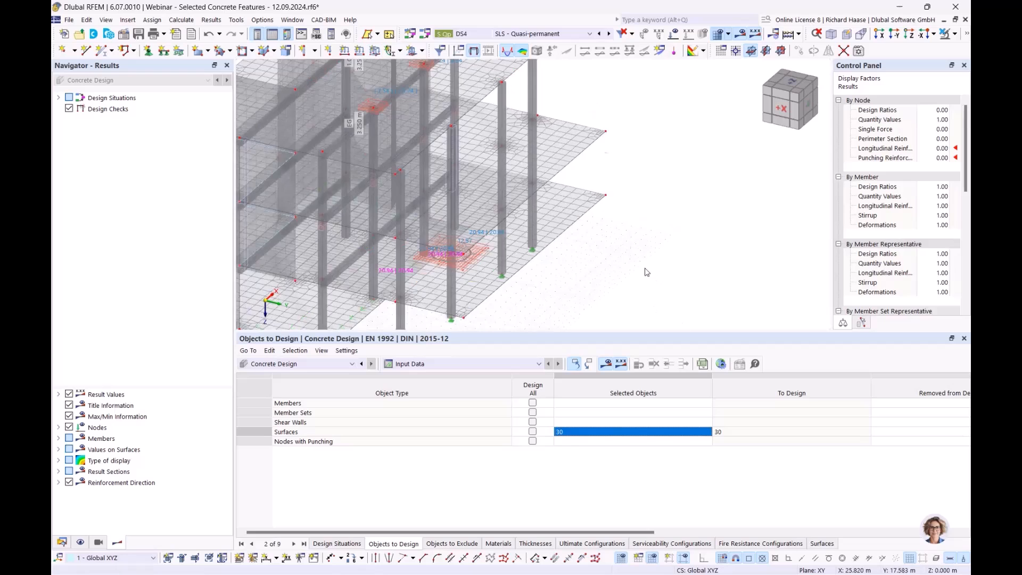
scroll(650, 275, down, 2)
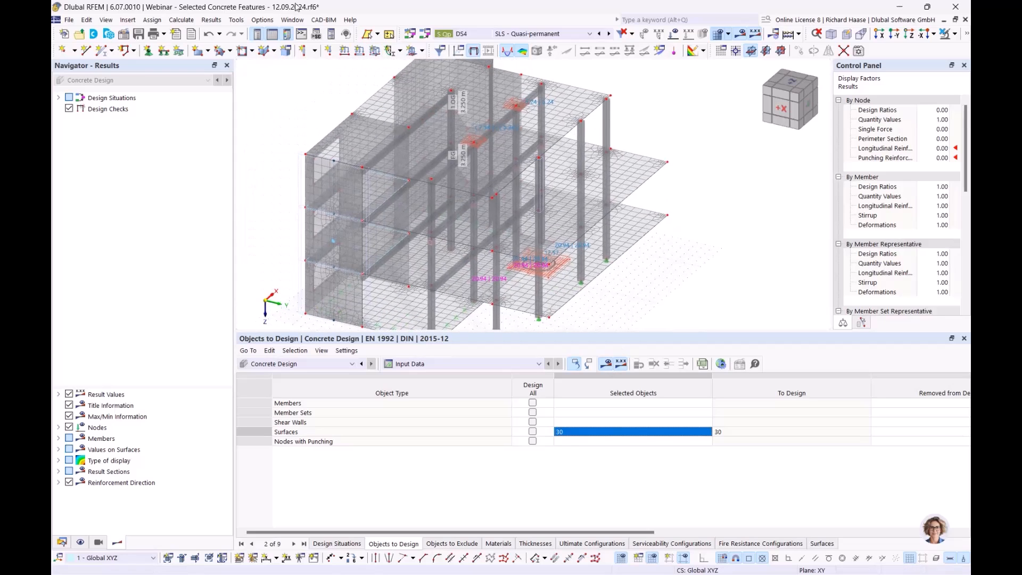
click(182, 20)
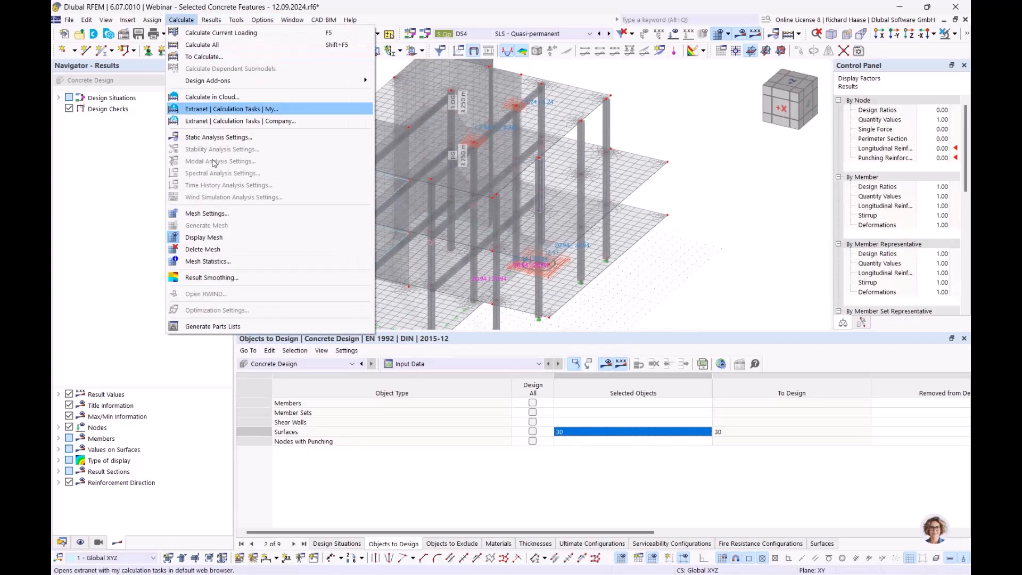
click(217, 253)
click(561, 345)
- Start the concrete design calculation again and cancel it while the ULS load combinations are being processed
click(606, 365)
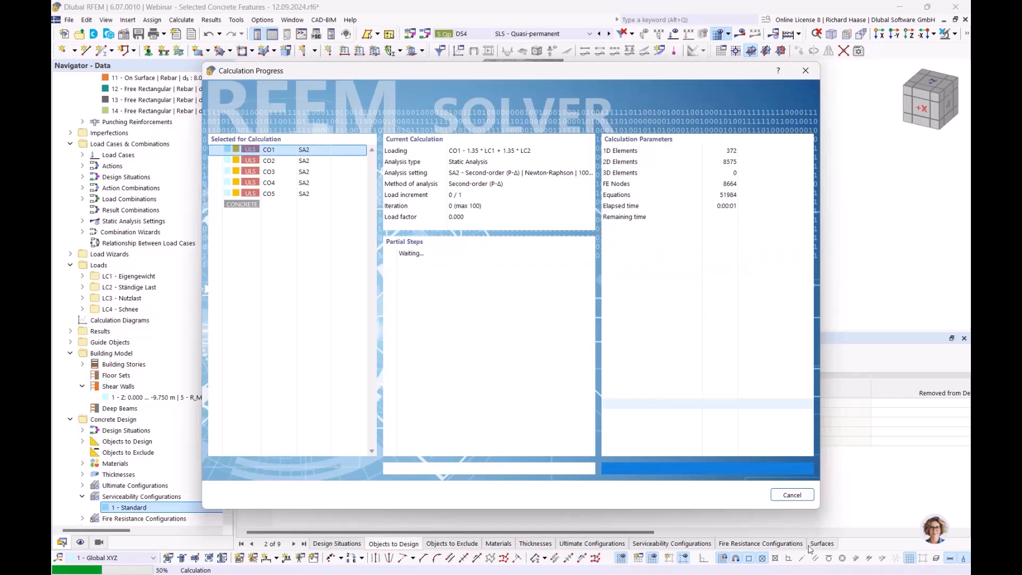
click(787, 496)
click(508, 345)
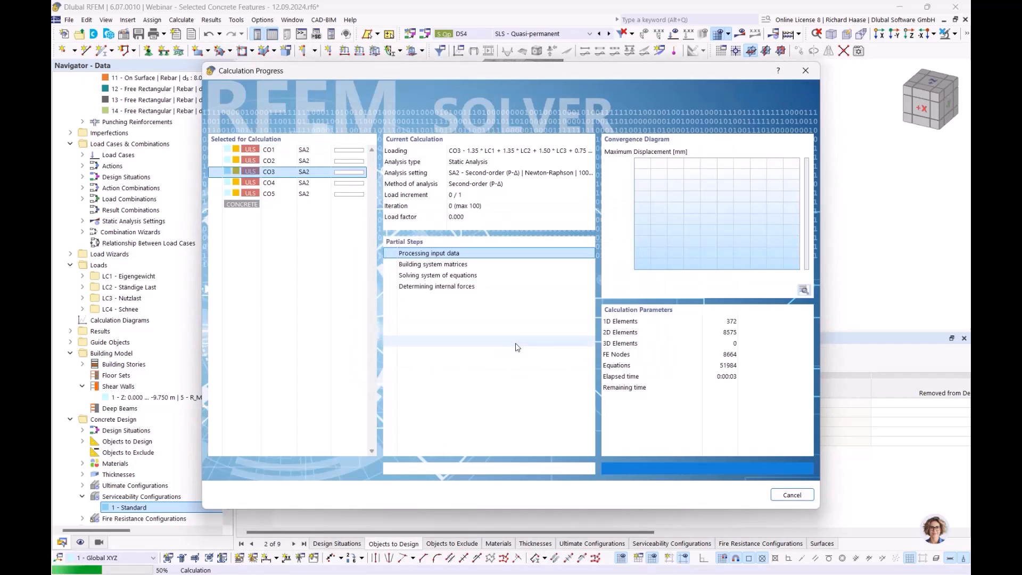
click(602, 342)
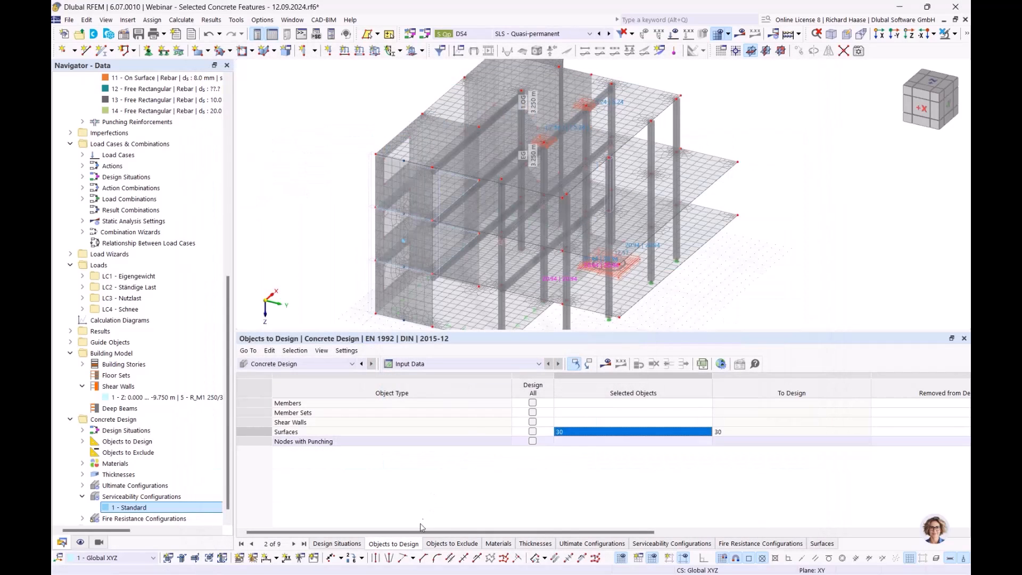
- Exclude design situation DS1 (ULS) from the concrete design and include the SLS situations DS2, DS3 and DS4
click(337, 544)
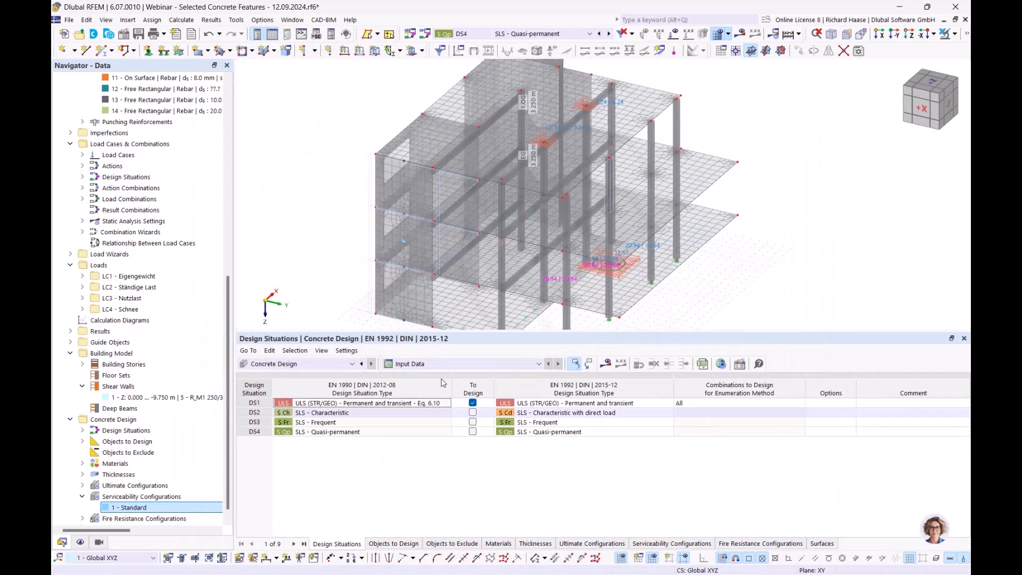
click(473, 404)
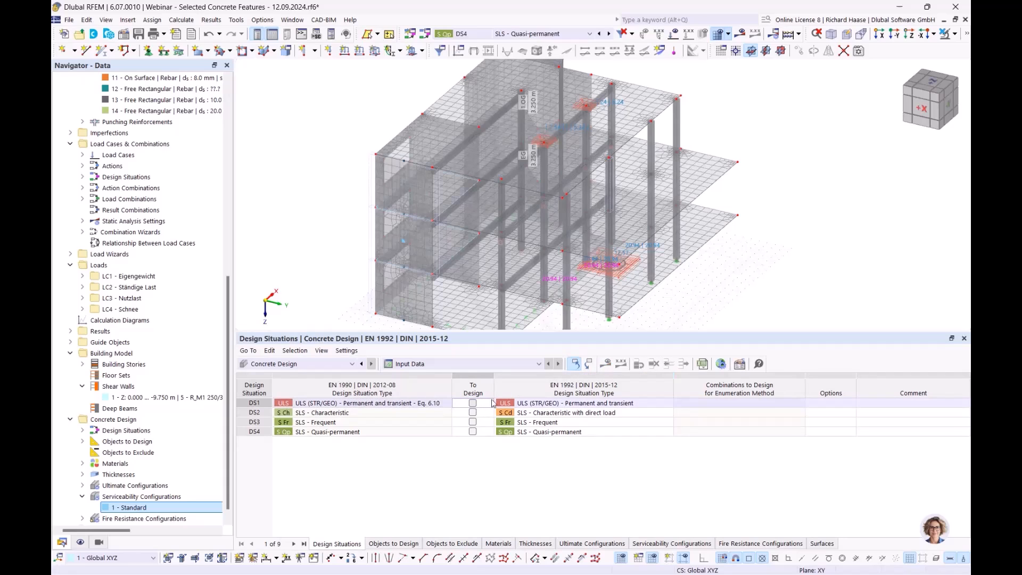
click(473, 413)
click(473, 422)
click(473, 432)
click(473, 432)
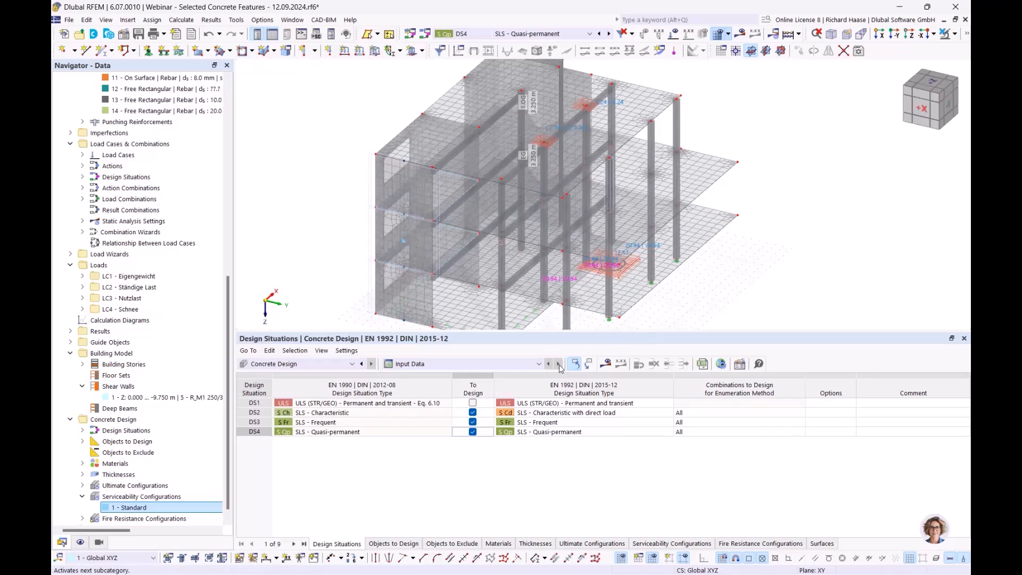
- Calculate the concrete design and examine surface 30's design ratios by design situation, focusing on the stress limitation in reinforcement
click(608, 366)
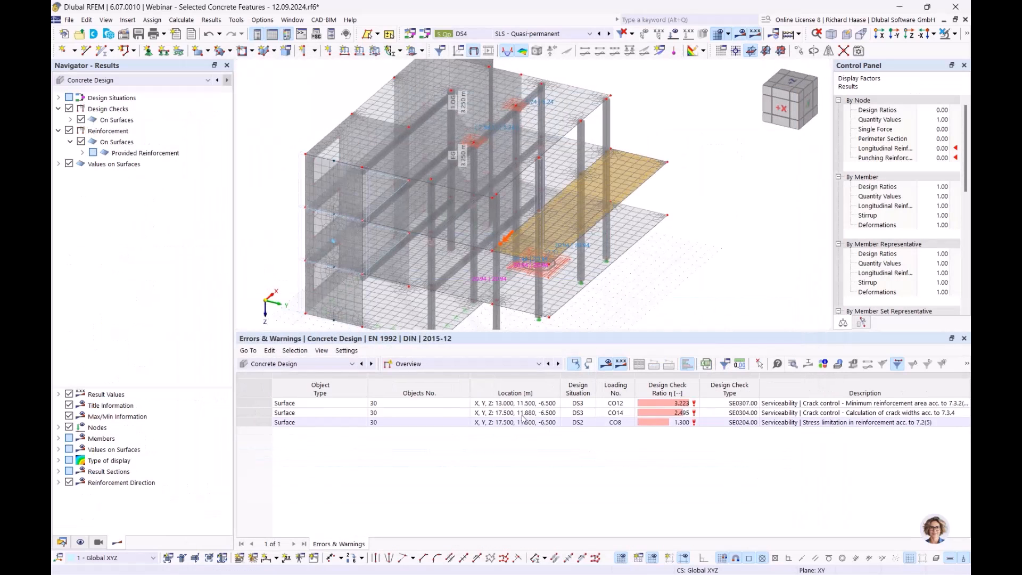
click(450, 364)
click(449, 394)
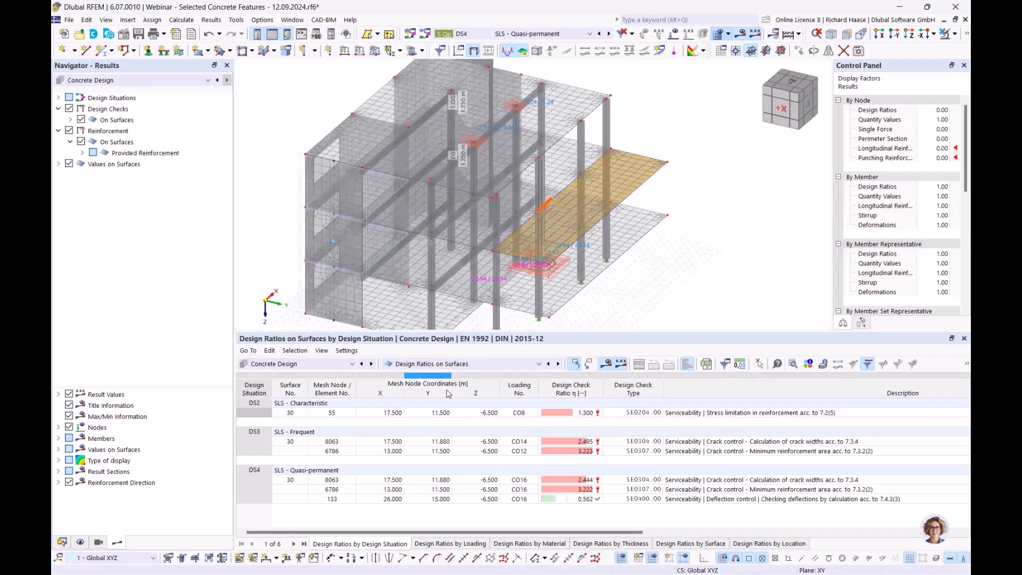
click(717, 414)
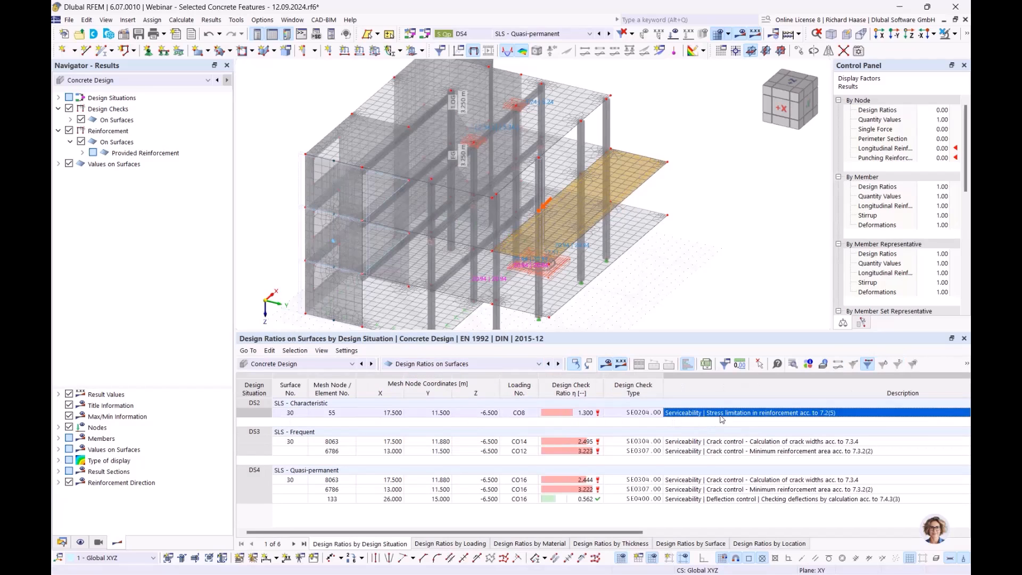
scroll(585, 245, up, 3)
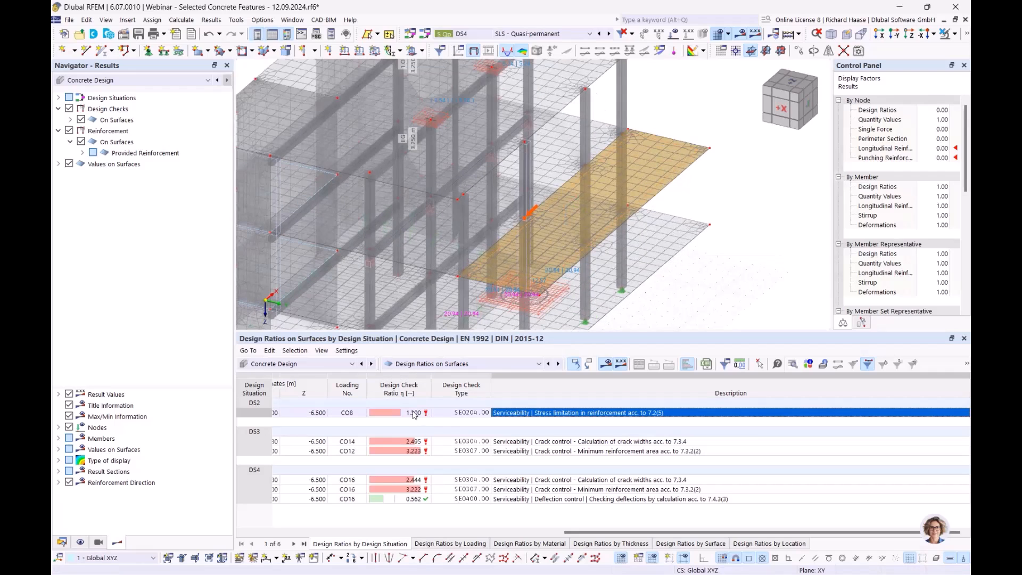
- Display the provided longitudinal reinforcement at the top of surface 30, viewing both directions and ending with as,prov,1,-z (top)
click(135, 154)
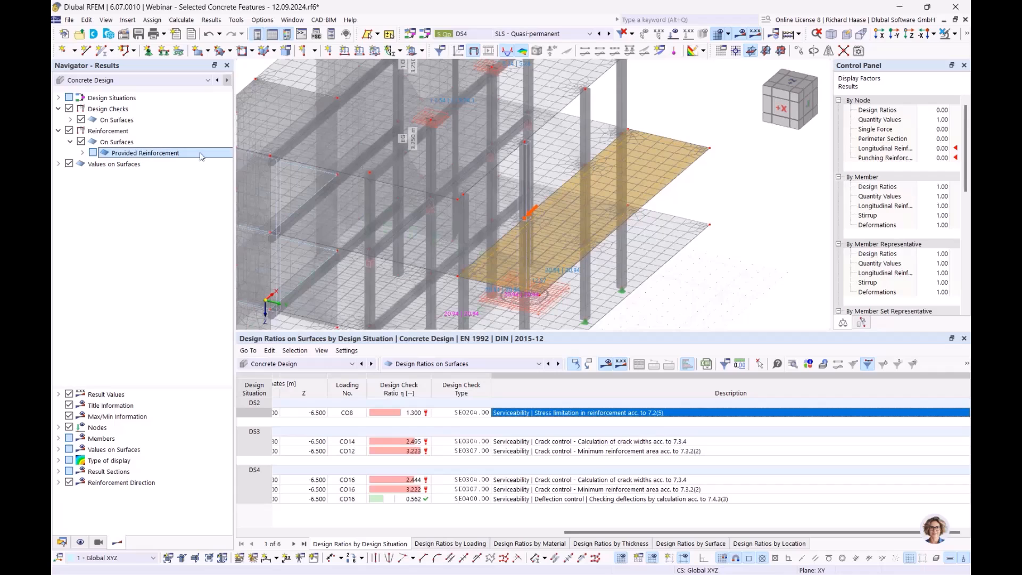
click(82, 153)
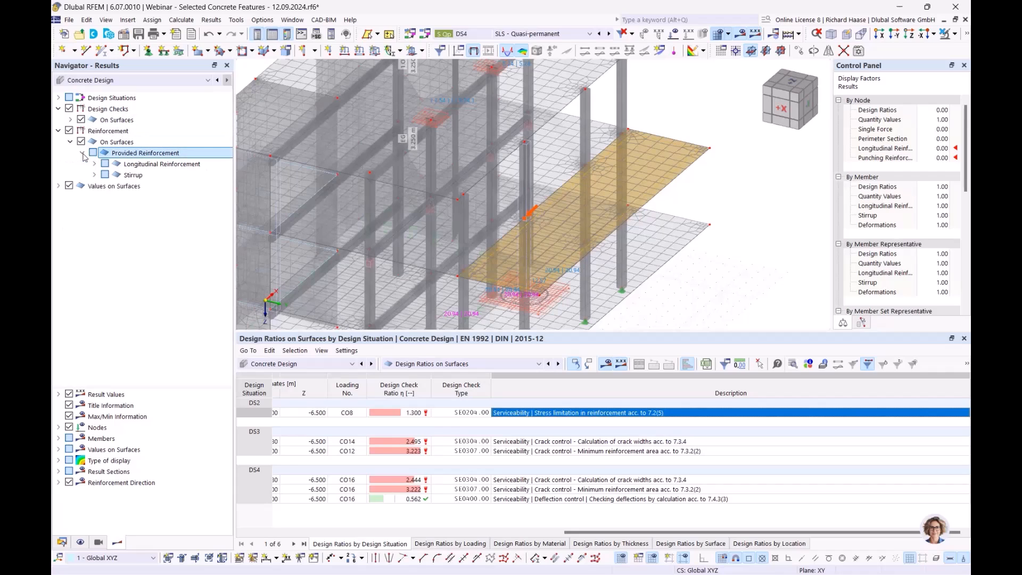
click(94, 164)
click(117, 175)
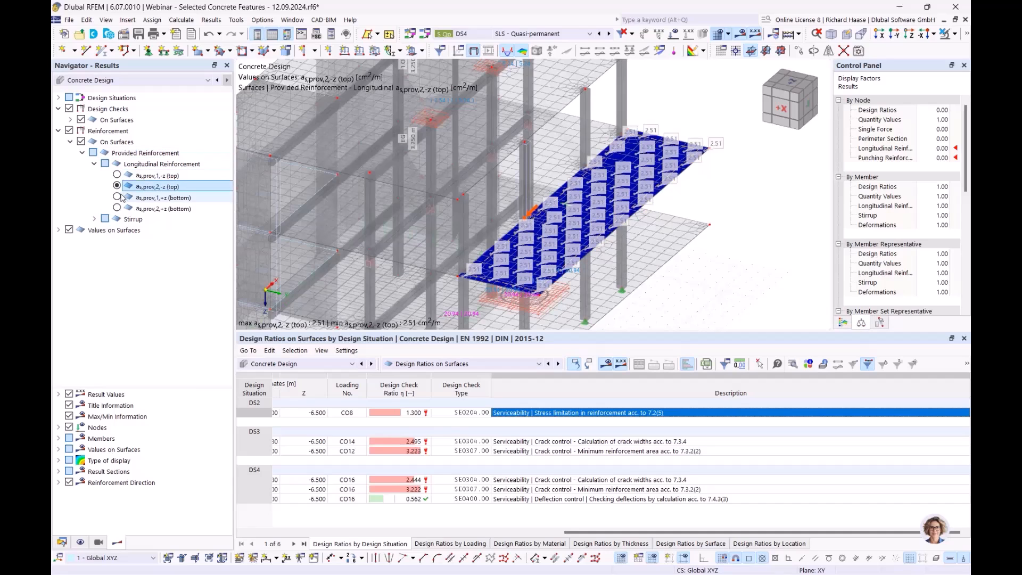
click(94, 163)
click(82, 153)
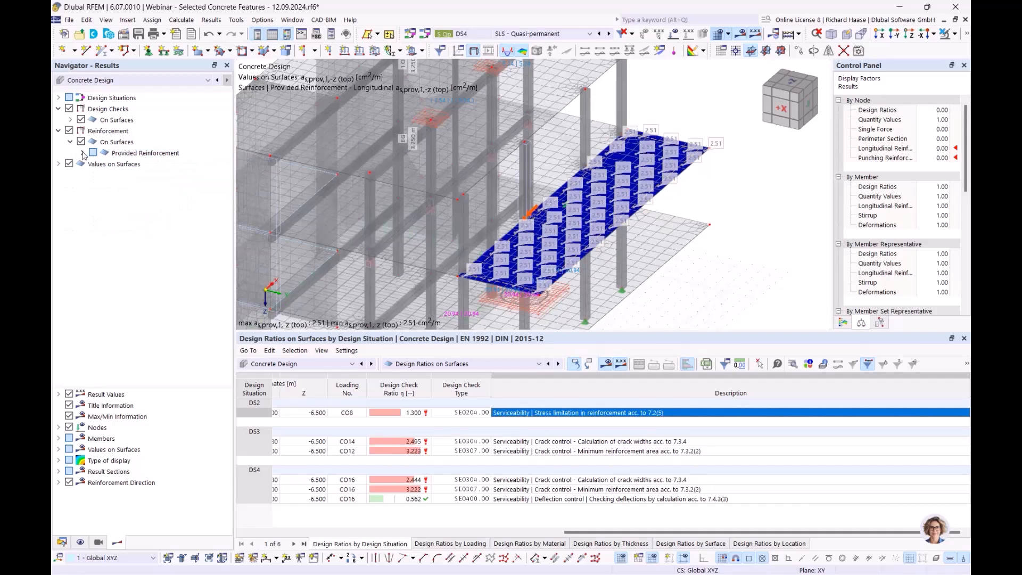
- Reopen the Standard serviceability configuration and enable the automatic increase of required longitudinal reinforcement for the serviceability design
click(63, 543)
scroll(156, 494, down, 1)
double_click(143, 497)
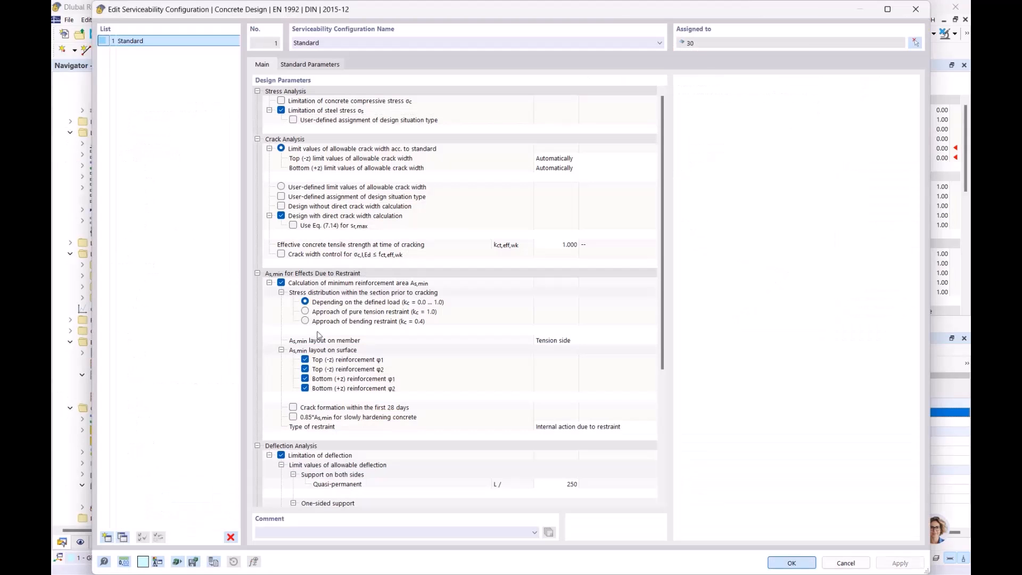
scroll(463, 277, down, 5)
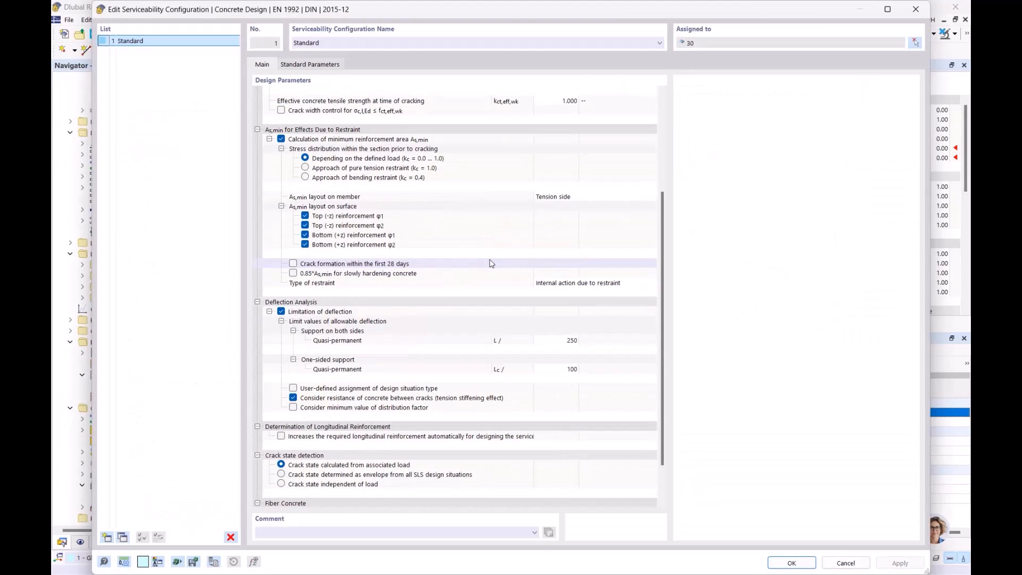
click(470, 436)
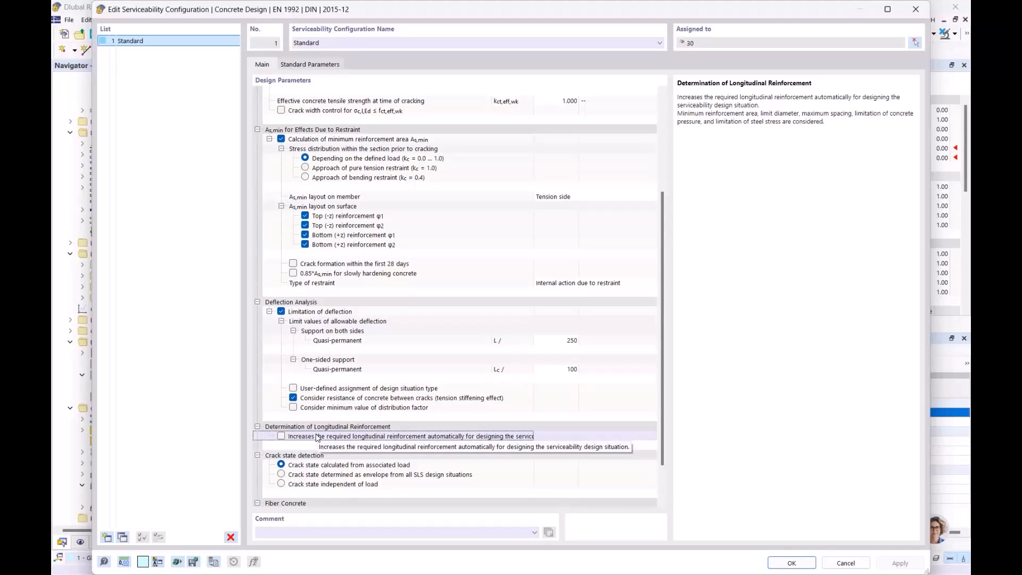
click(281, 436)
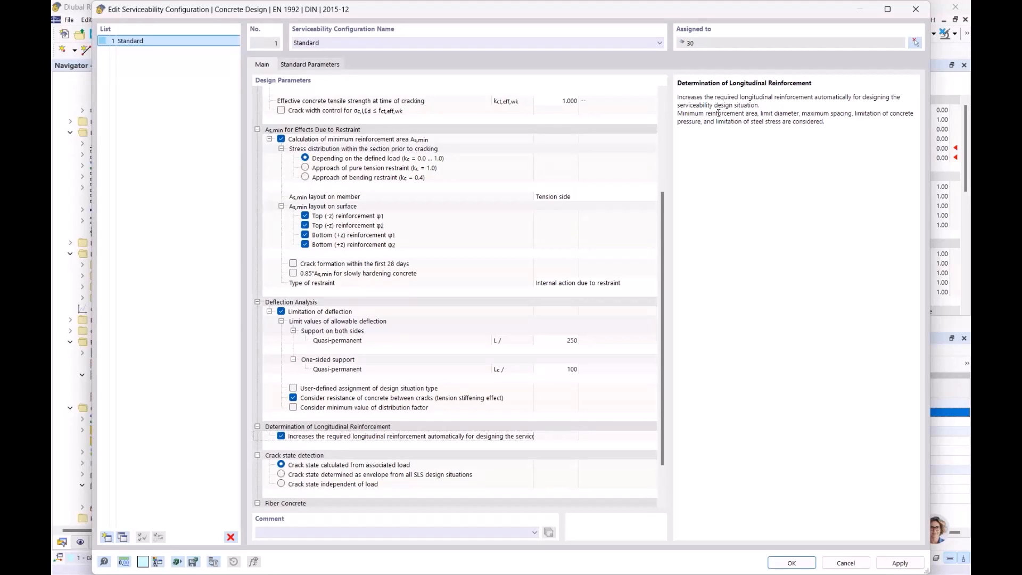
- Examine which criteria the automatic reinforcement increase considers, highlighting the limitation of steel stress in the option's description
drag(696, 114, 777, 118)
click(874, 113)
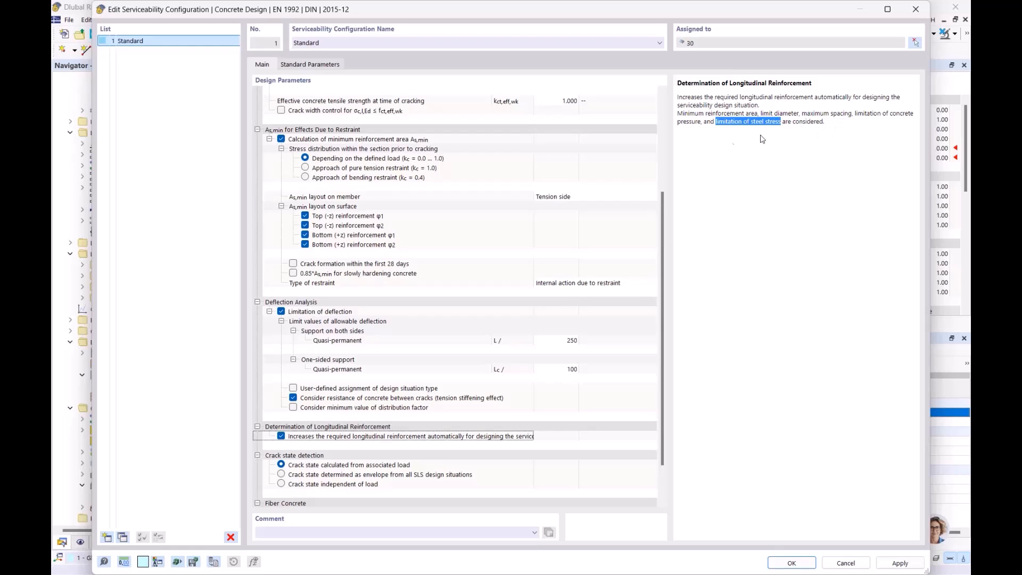
mouse_move(522, 11)
mouse_down()
mouse_move(517, 153)
mouse_move(555, 71)
mouse_move(513, 27)
mouse_up()
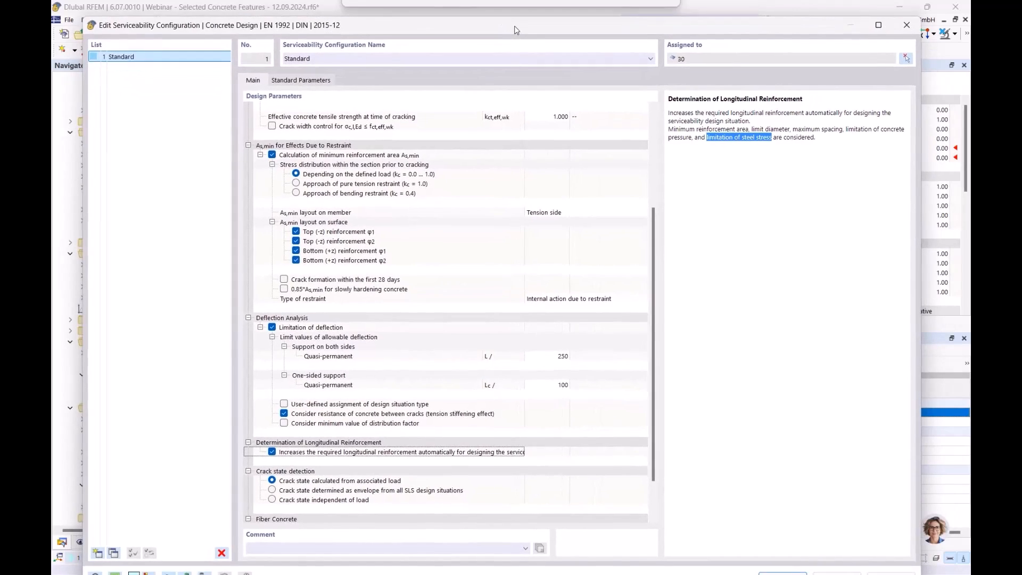
- Confirm the serviceability configuration, accept deleting the Concrete Design results, and recalculate the concrete design
drag(750, 33, 752, 23)
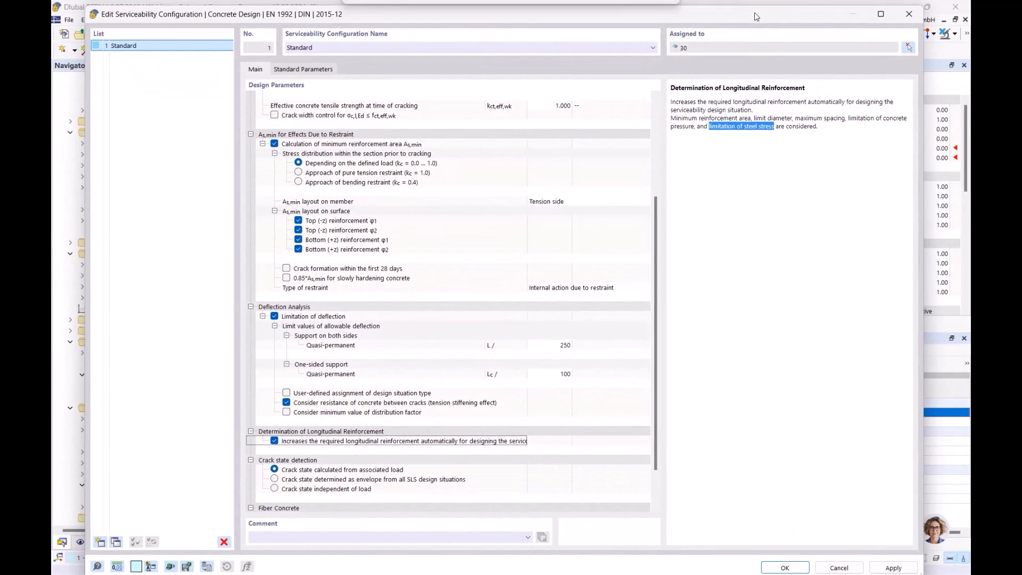
click(787, 566)
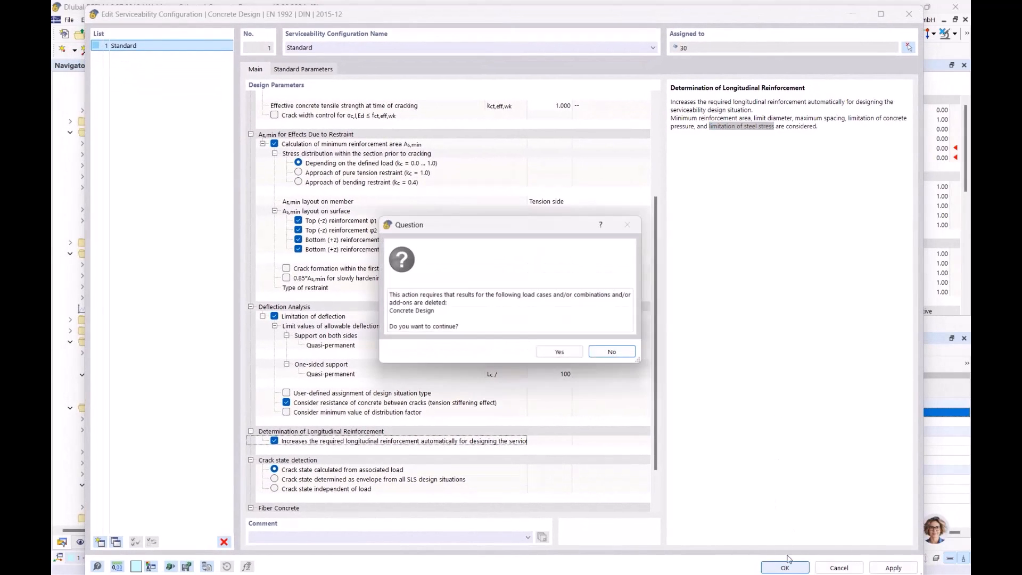
click(559, 352)
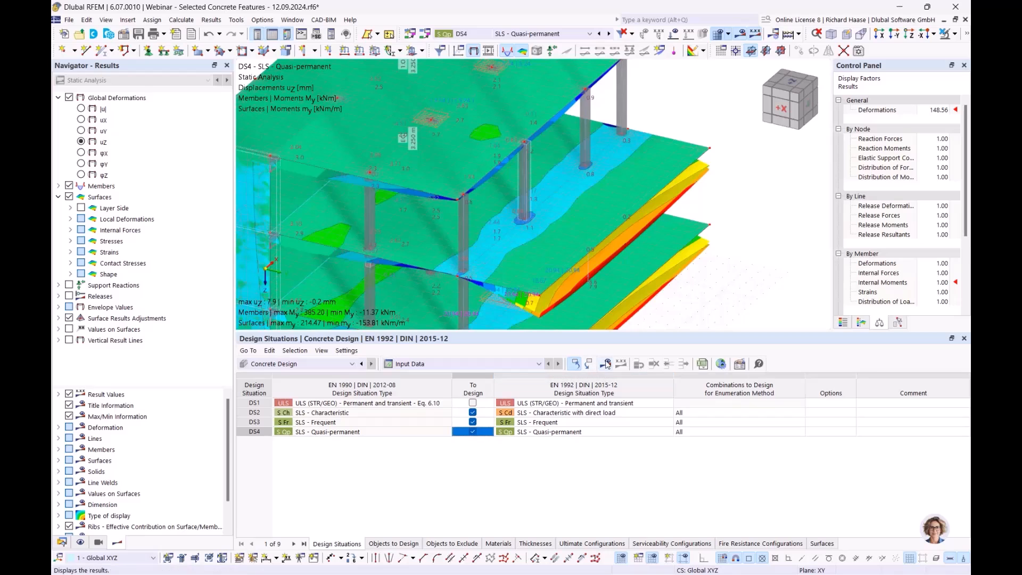
click(607, 364)
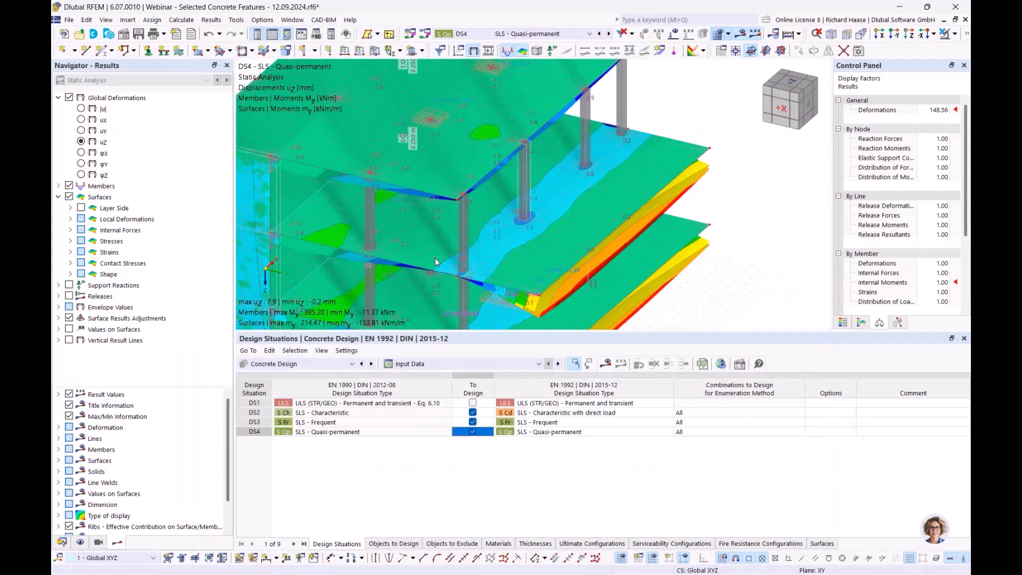
- Show the design ratios on surfaces and examine surface 30's stress limitation in reinforcement for SLS - Characteristic
click(437, 363)
click(437, 394)
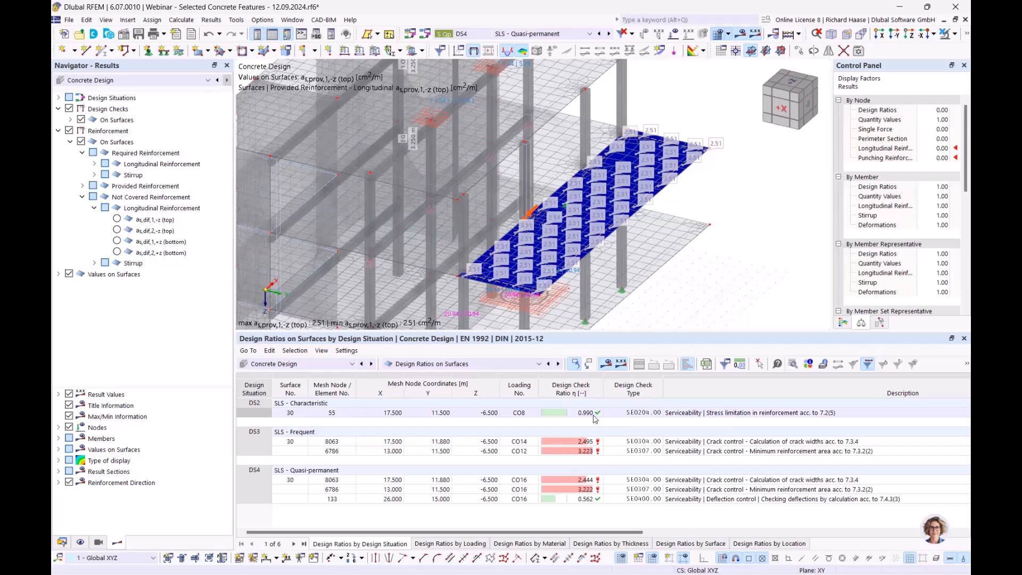
click(681, 414)
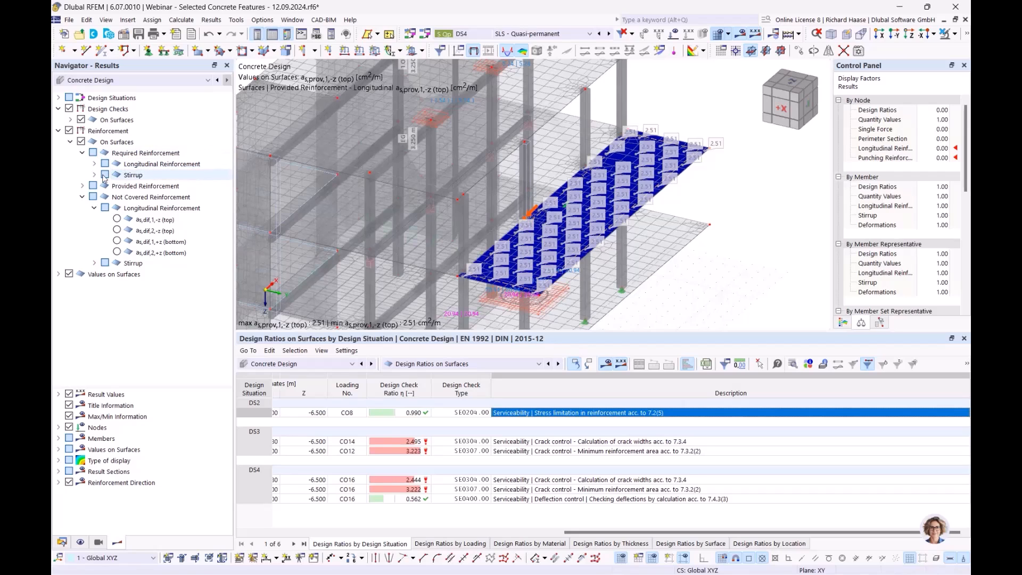
click(83, 197)
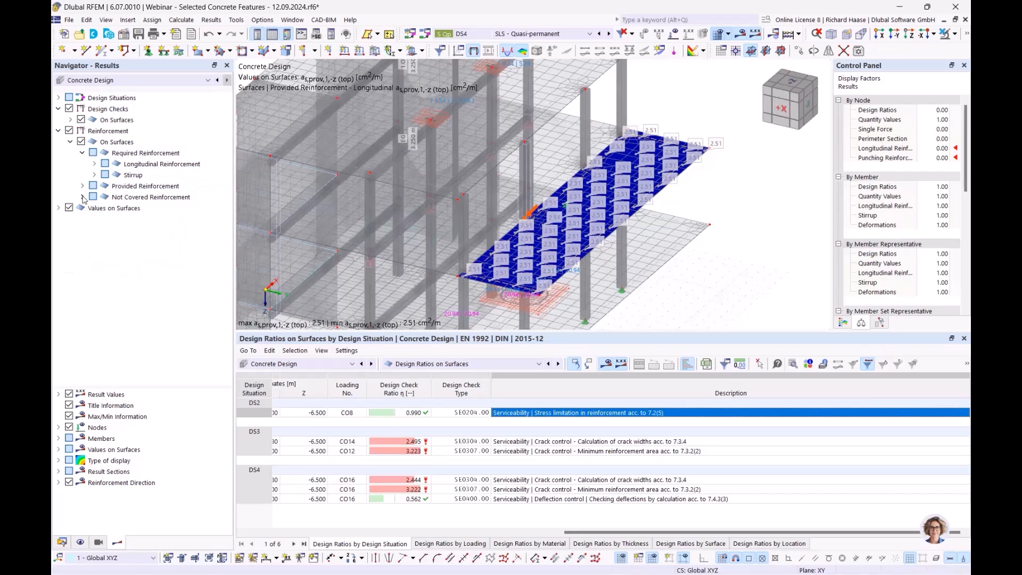
click(152, 187)
click(82, 153)
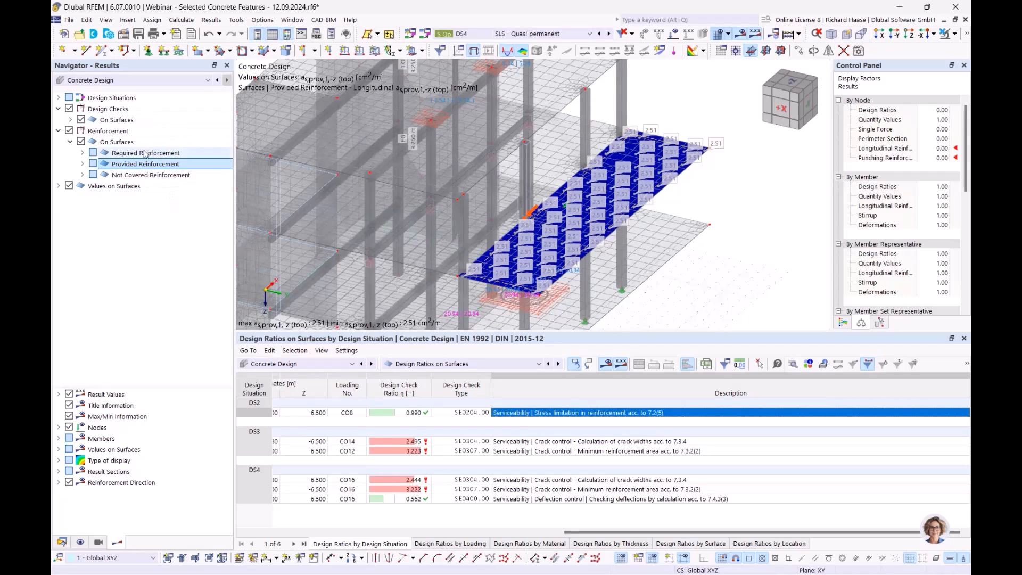
click(142, 176)
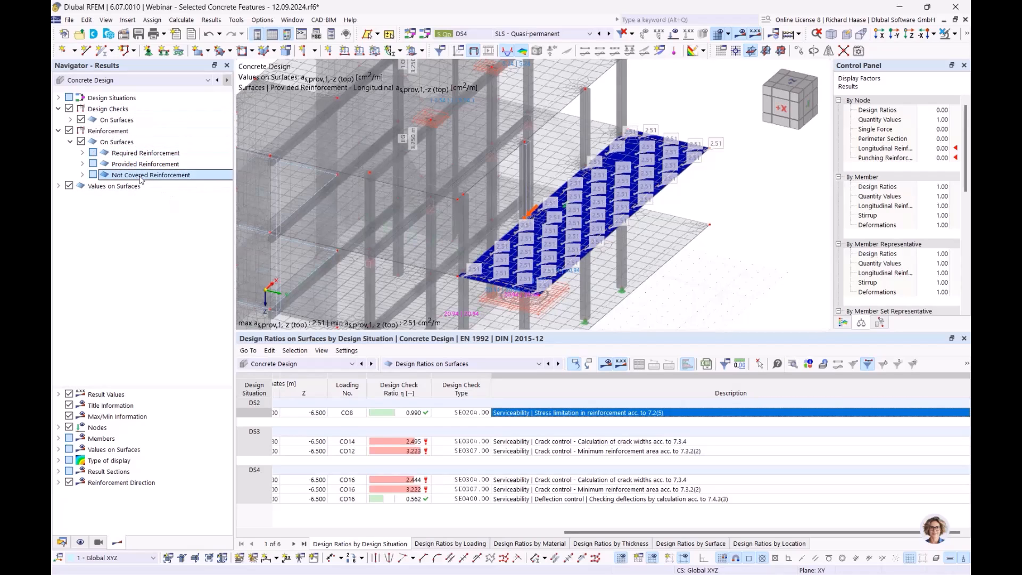
click(413, 414)
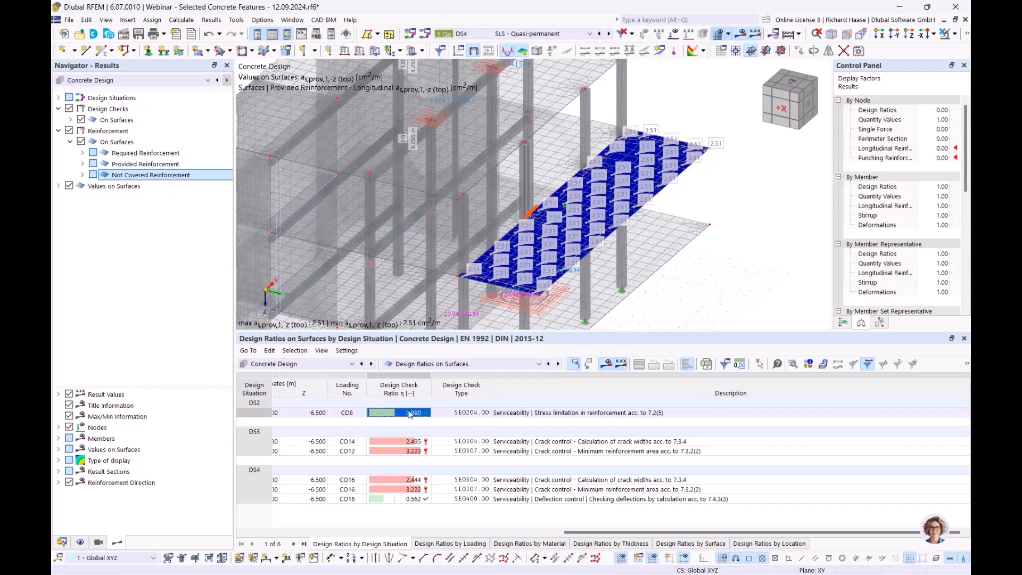
click(550, 414)
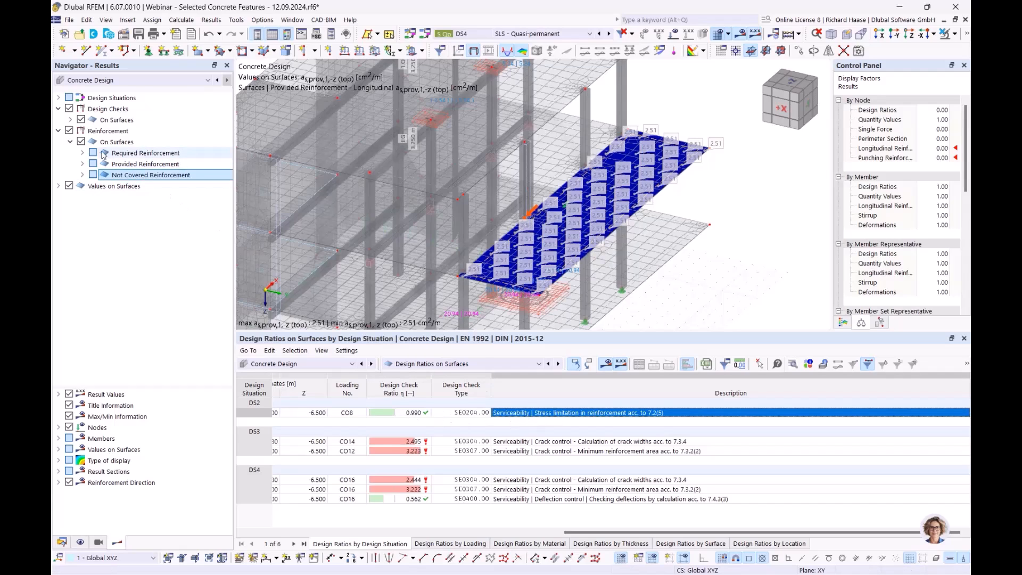
- Display the not covered longitudinal reinforcement as,dif,1,-z (top) on surface 30
click(83, 153)
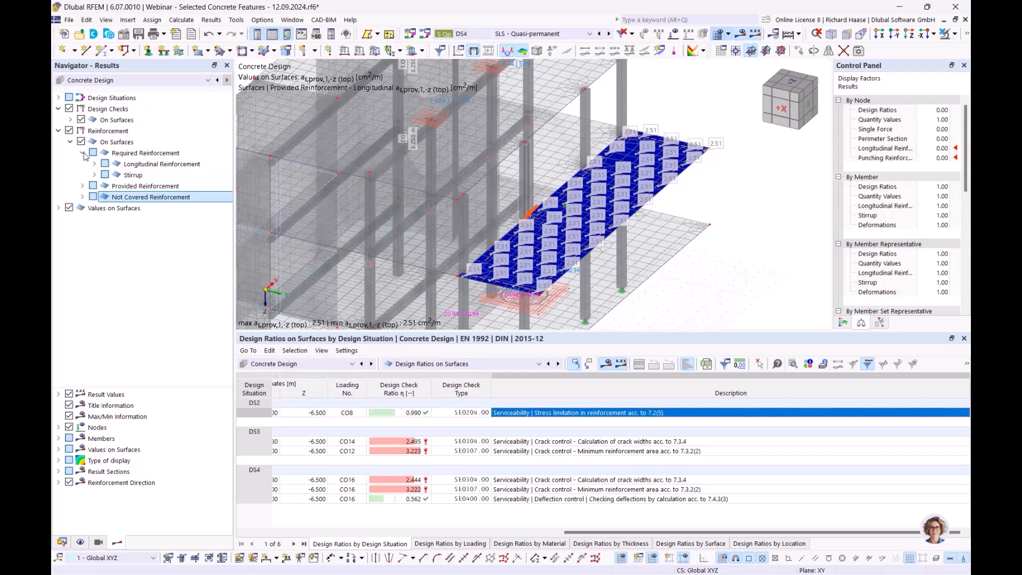
click(95, 164)
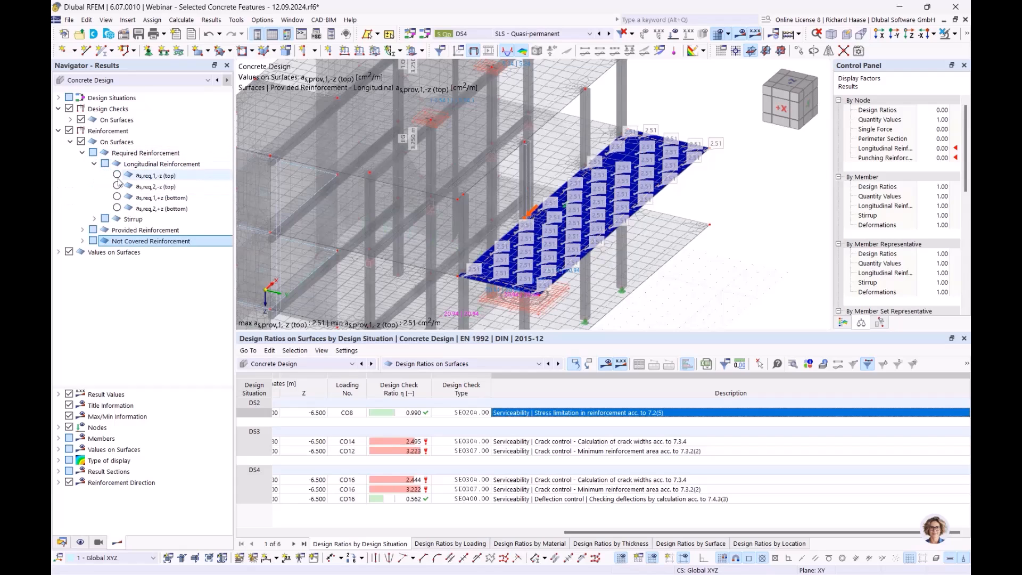
click(82, 153)
click(82, 175)
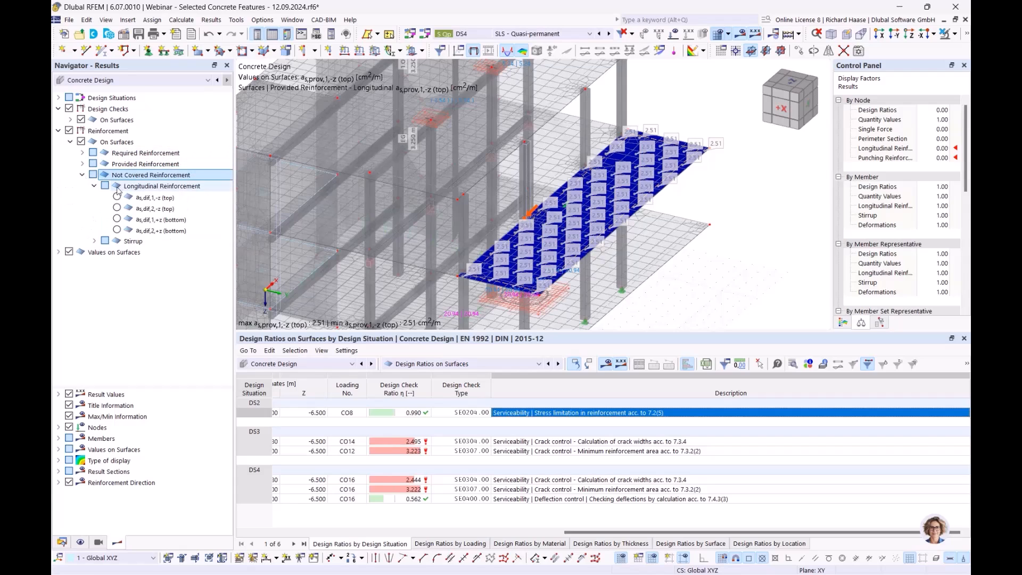
click(116, 197)
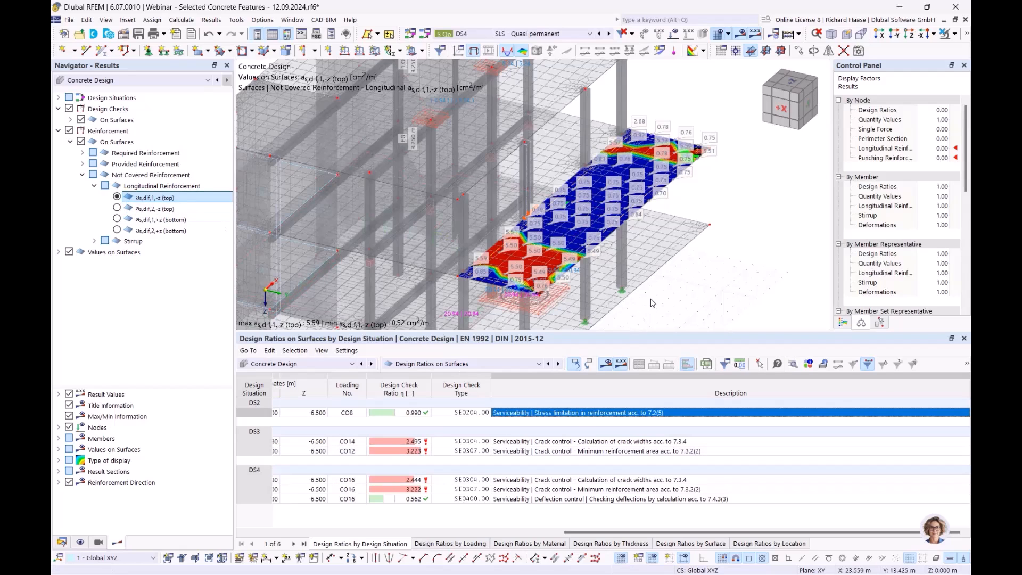
ctrl+middle_drag(548, 239, 525, 252)
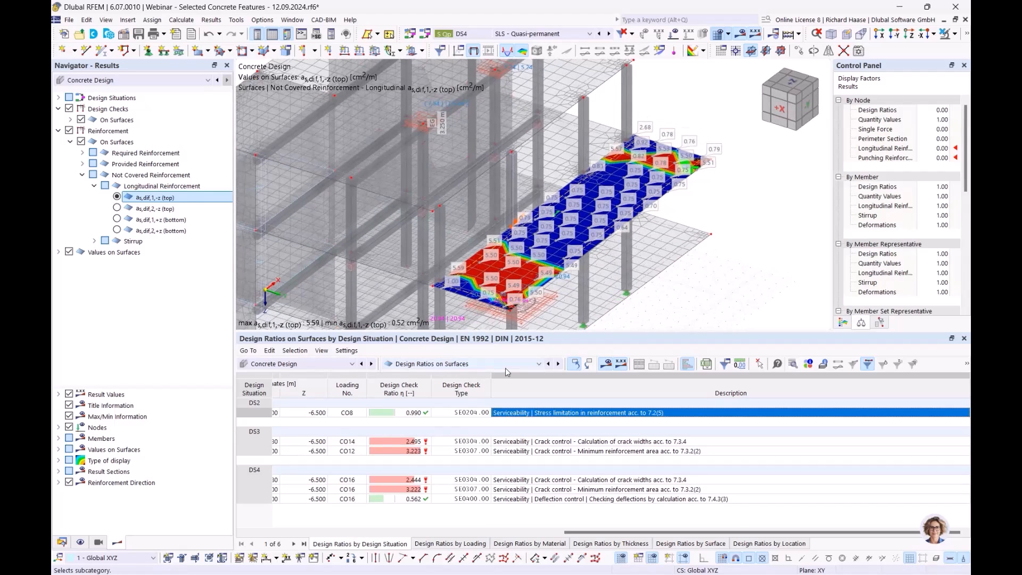
- Return to the concrete design input data and review the global settings, focusing on deleting add-on results by changing input data
click(504, 366)
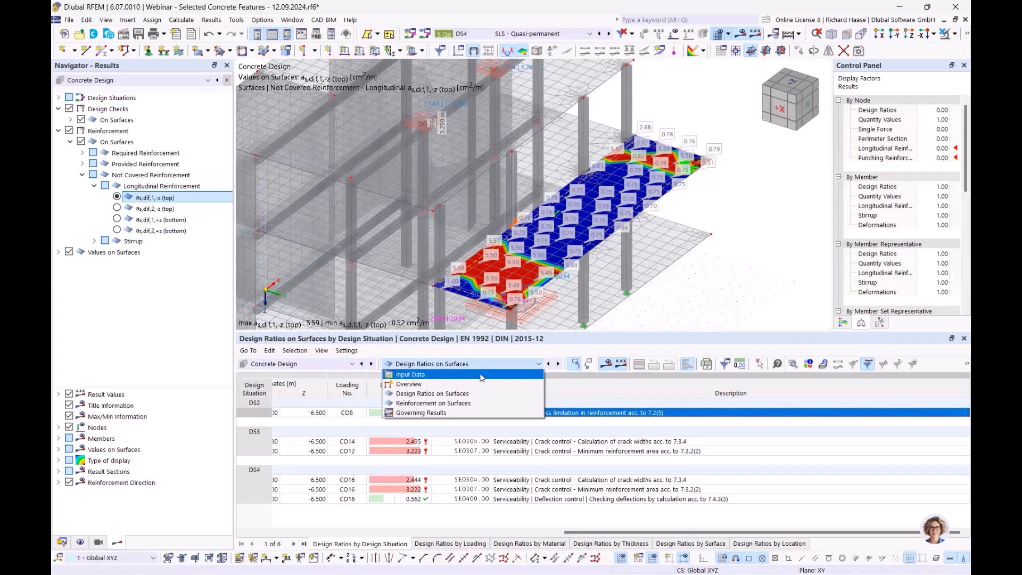
click(482, 378)
click(684, 365)
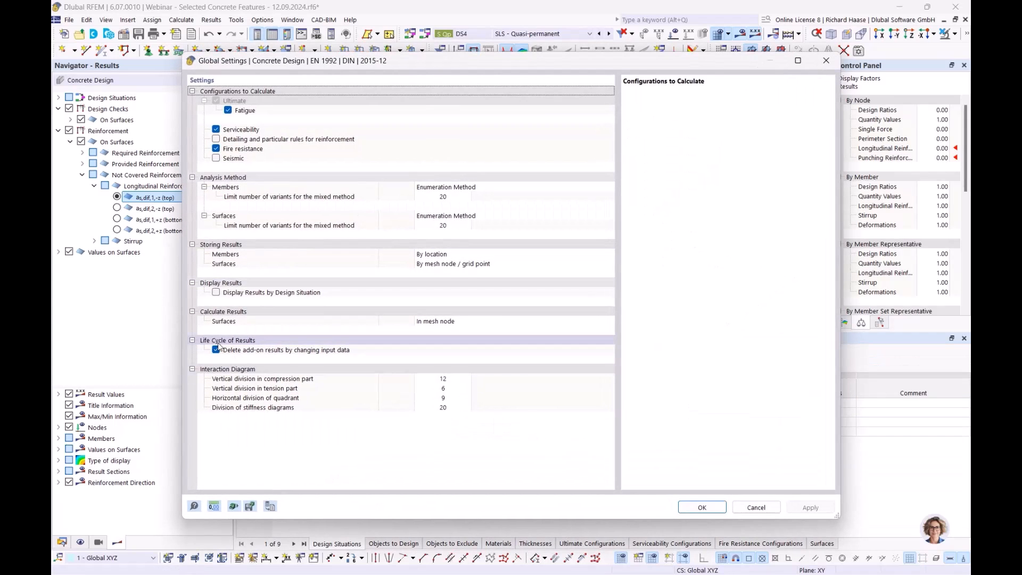
click(826, 60)
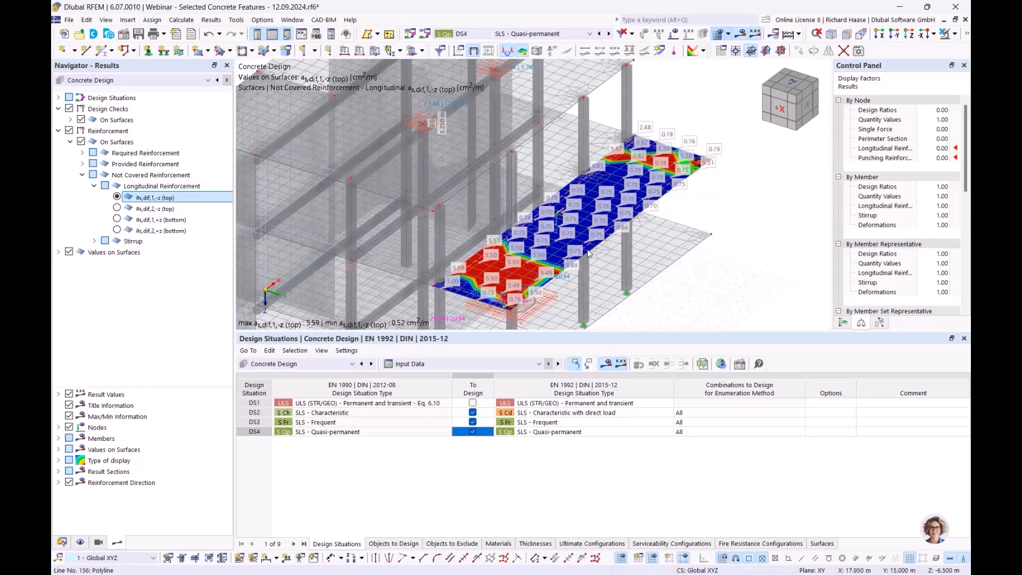
- Open surface reinforcement 11 of surface 30 and set its rebar diameter to automatic, with limits of 10.0 and 25.0 mm
double_click(467, 295)
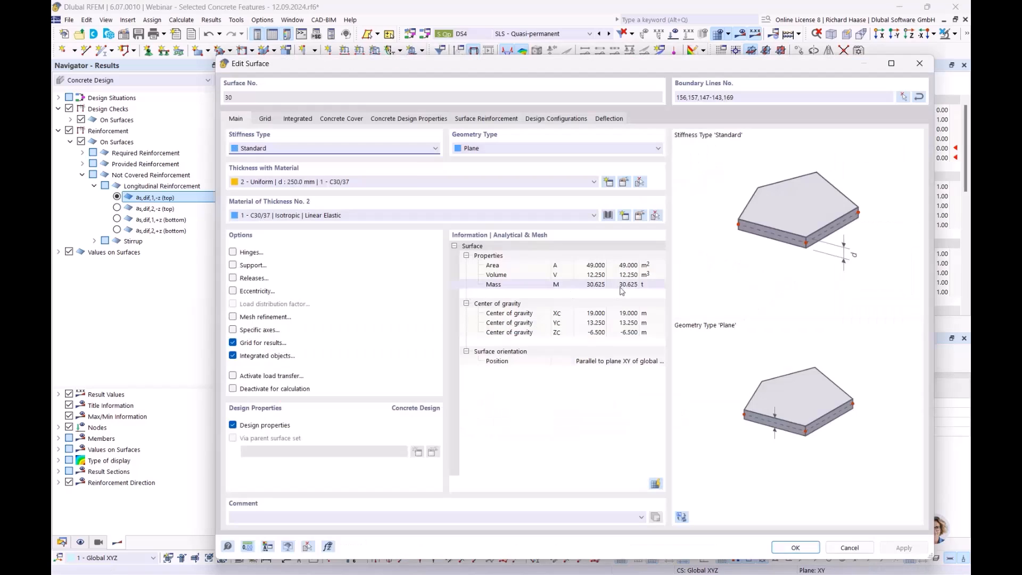
click(471, 119)
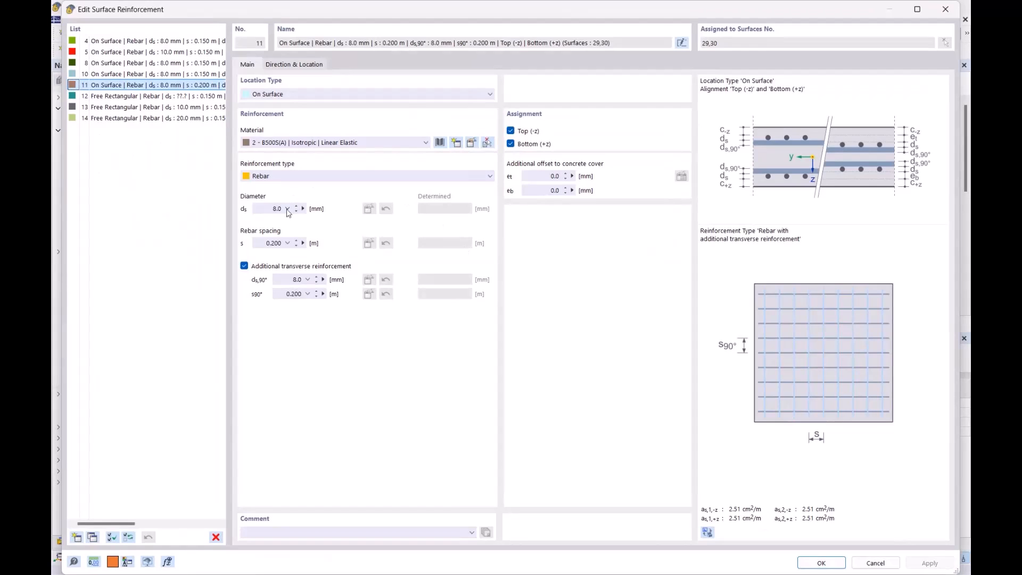
click(287, 209)
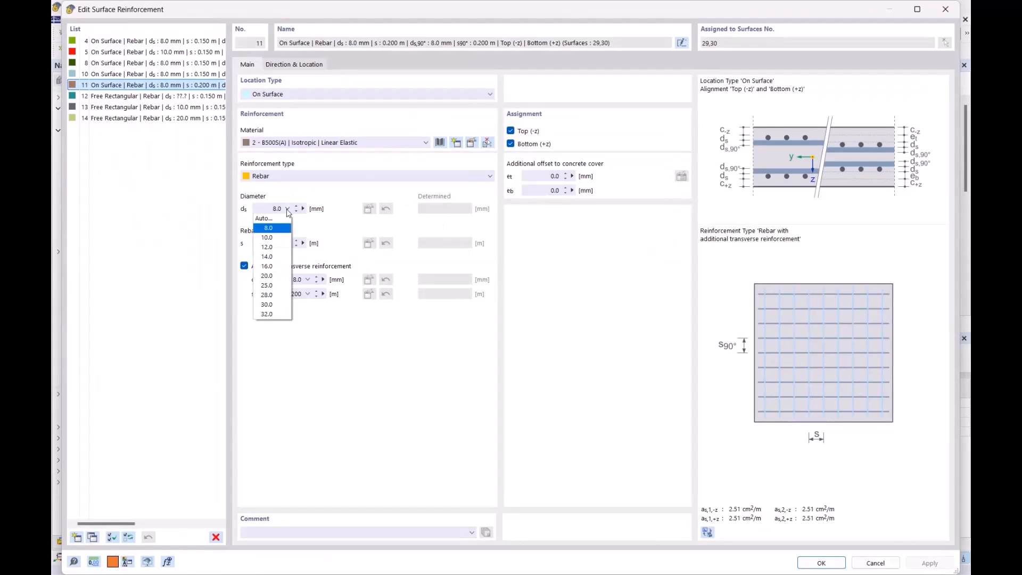
click(272, 219)
click(302, 208)
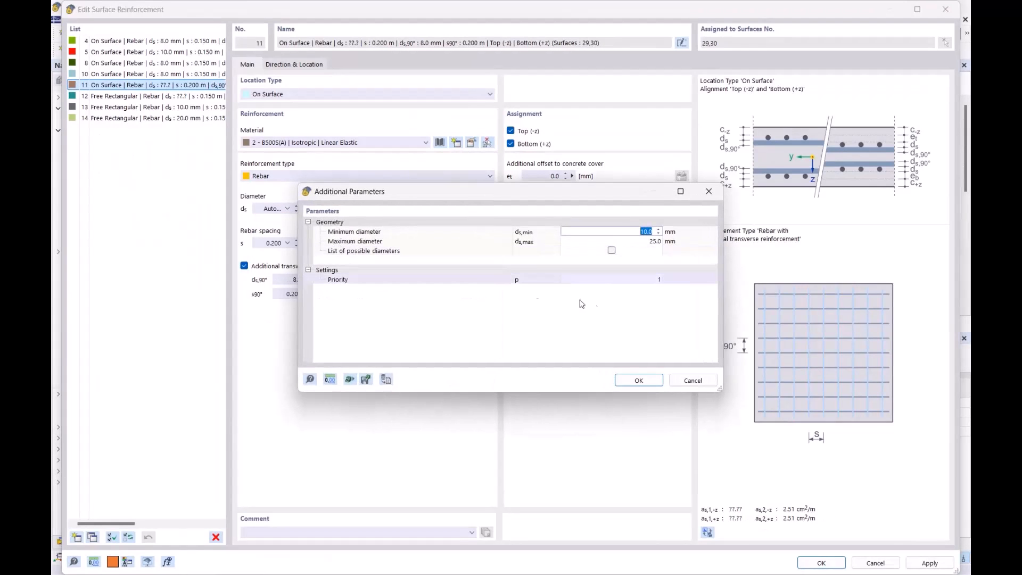
click(639, 379)
- Set the transverse rebar diameter to automatic and the rebar spacing to 0.15 m, and confirm the reinforcement and surface changes
click(308, 279)
click(290, 290)
click(323, 279)
click(273, 242)
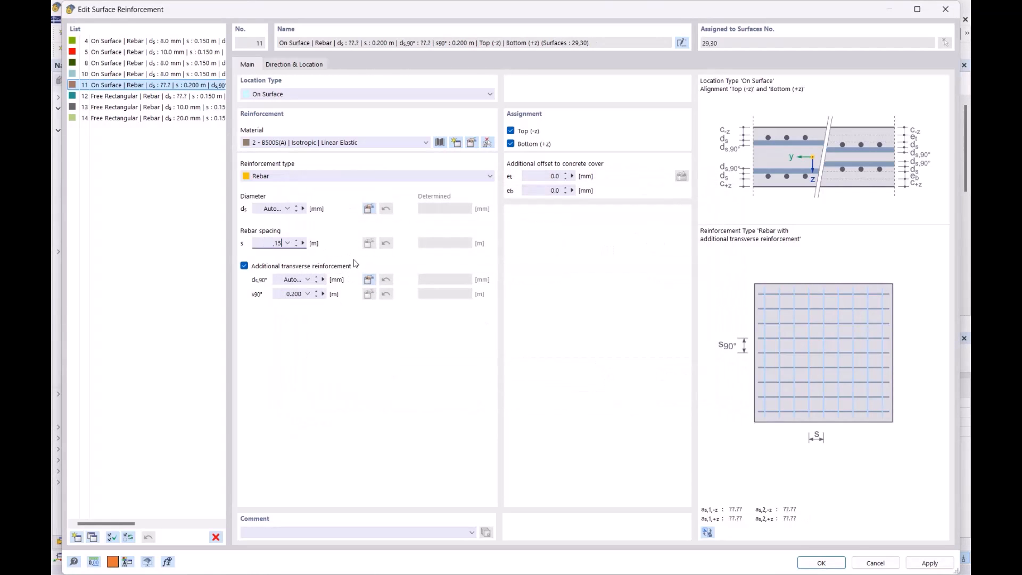
click(286, 296)
click(822, 563)
click(565, 354)
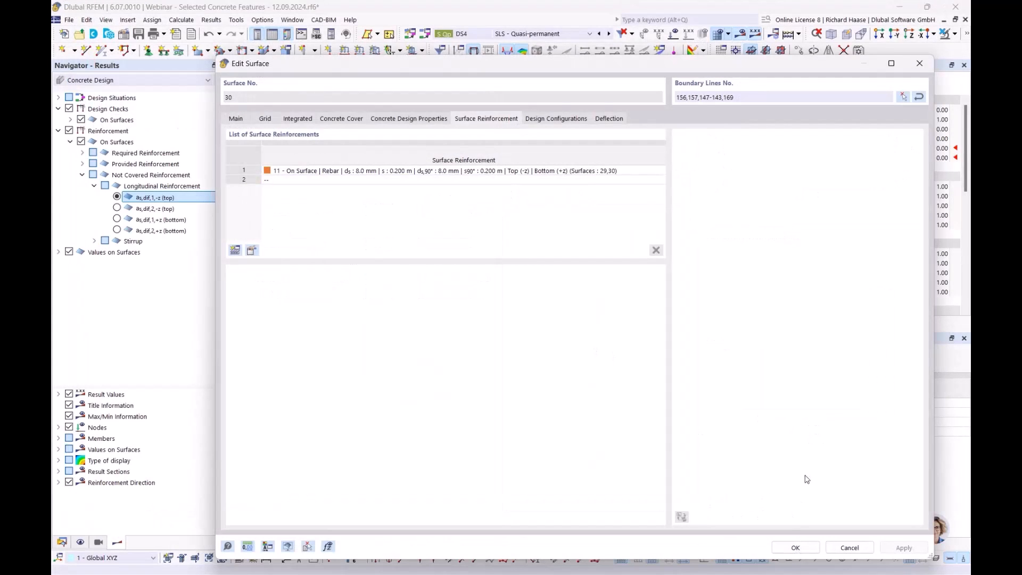
click(795, 547)
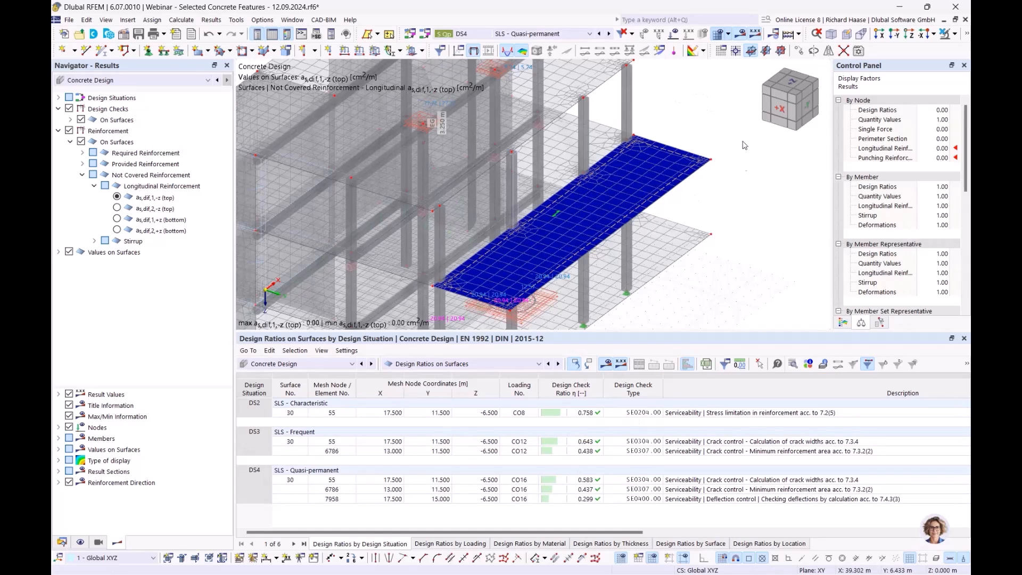
- Display the static analysis deformations for design situation DS4, SLS - Quasi-permanent
scroll(778, 185, down, 2)
middle_drag(777, 185, 637, 118)
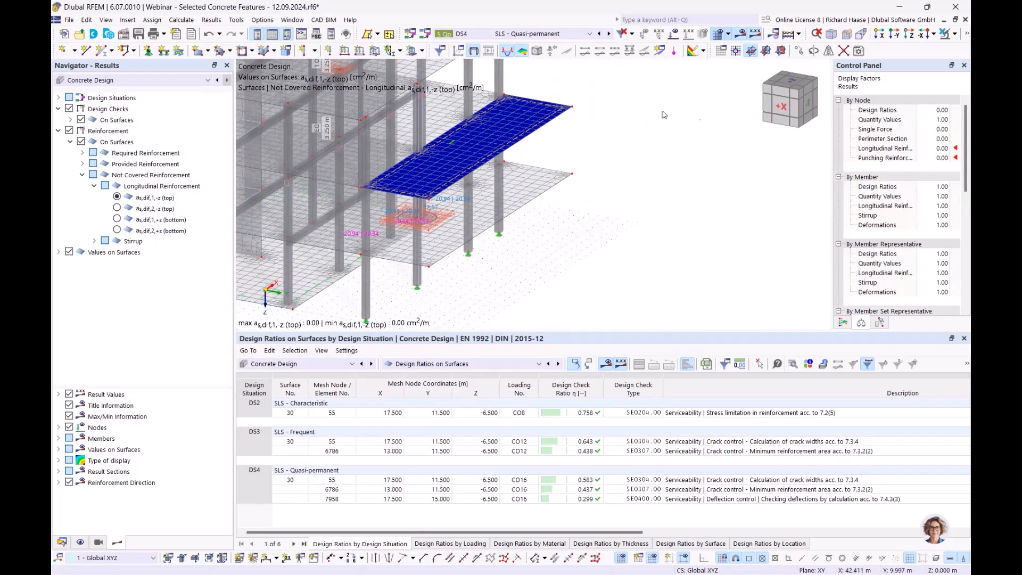
click(535, 34)
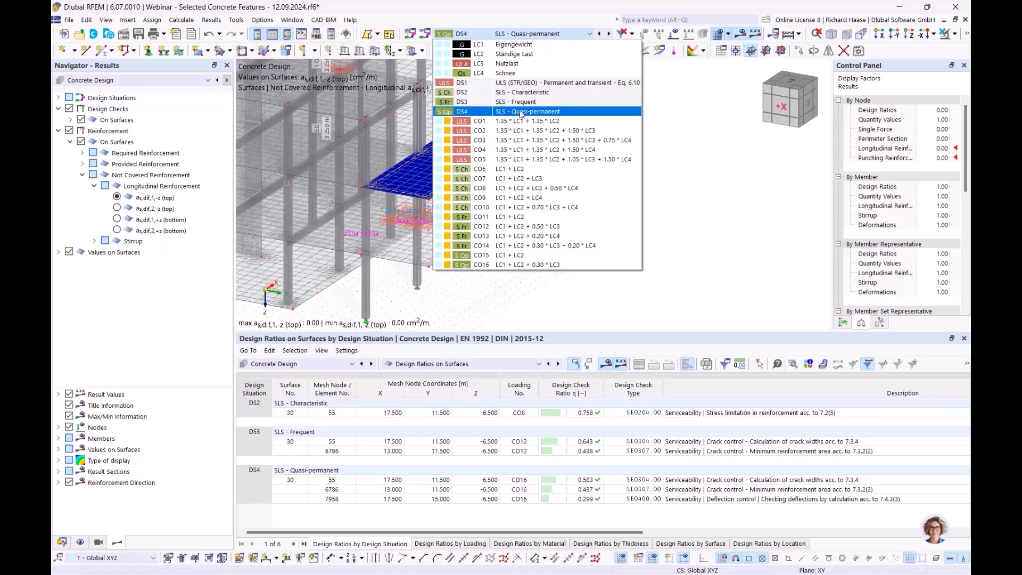
click(521, 112)
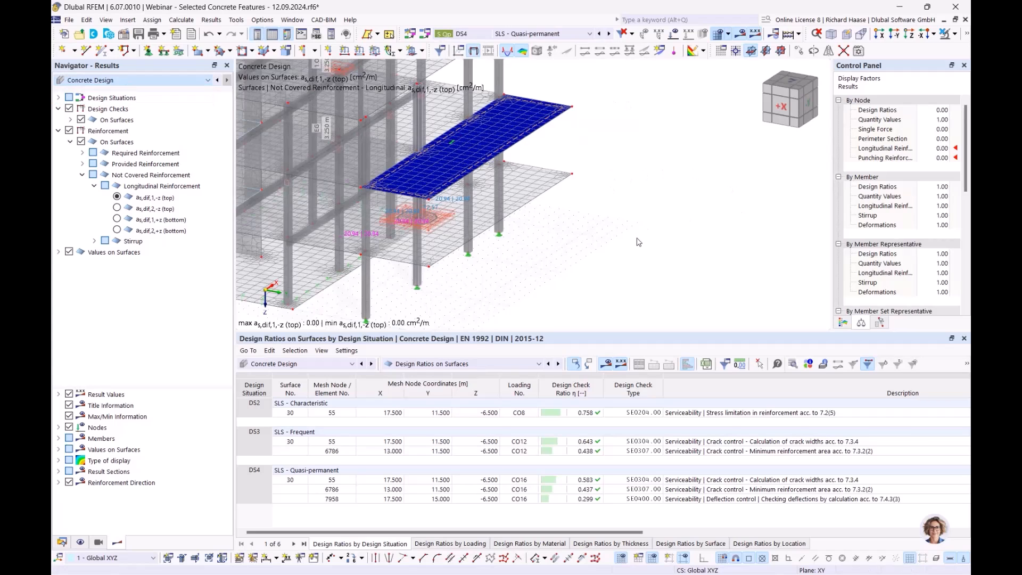
middle_drag(601, 218, 650, 207)
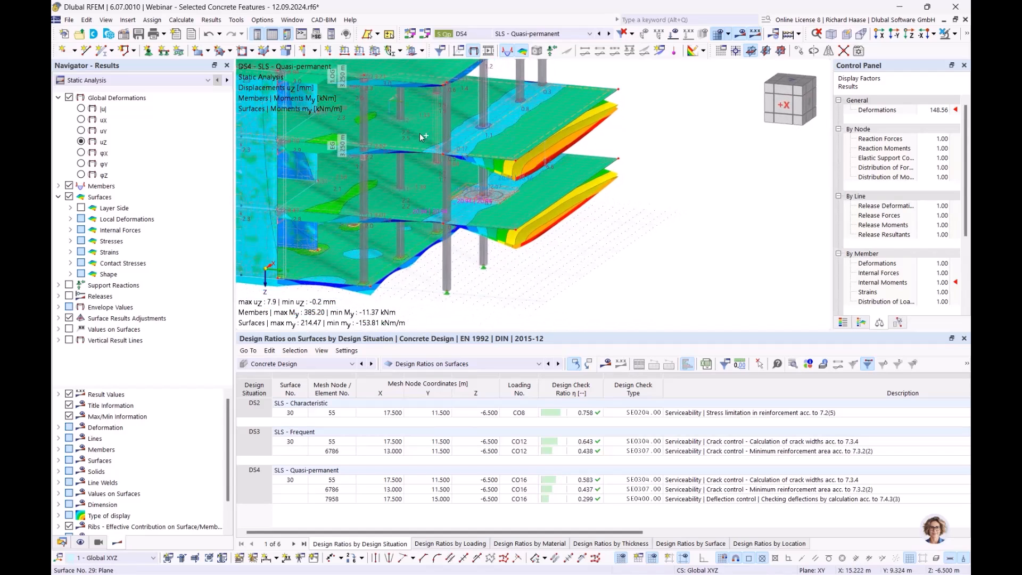
- Isolate the cantilevered floor slab in visibility mode and examine its vertical displacement uz along the free edge
click(954, 33)
click(954, 51)
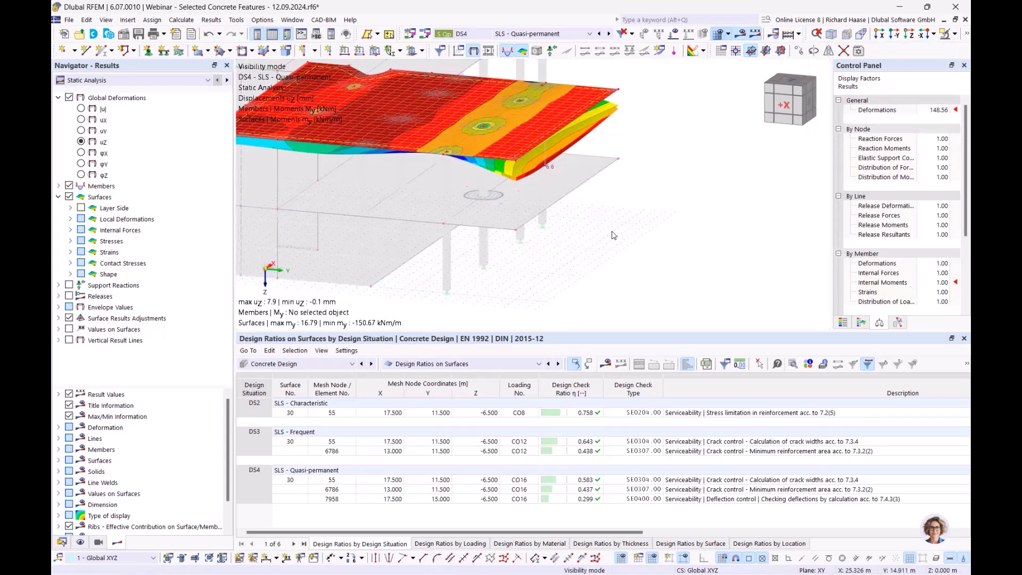
scroll(580, 159, up, 3)
ctrl+middle_drag(579, 161, 559, 154)
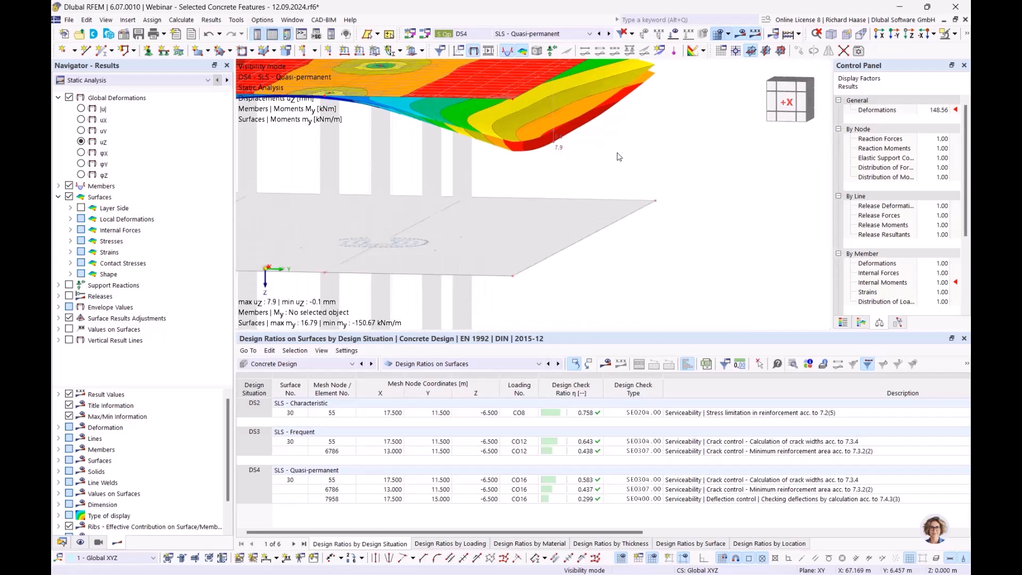
scroll(615, 160, down, 2)
ctrl+middle_drag(610, 160, 571, 177)
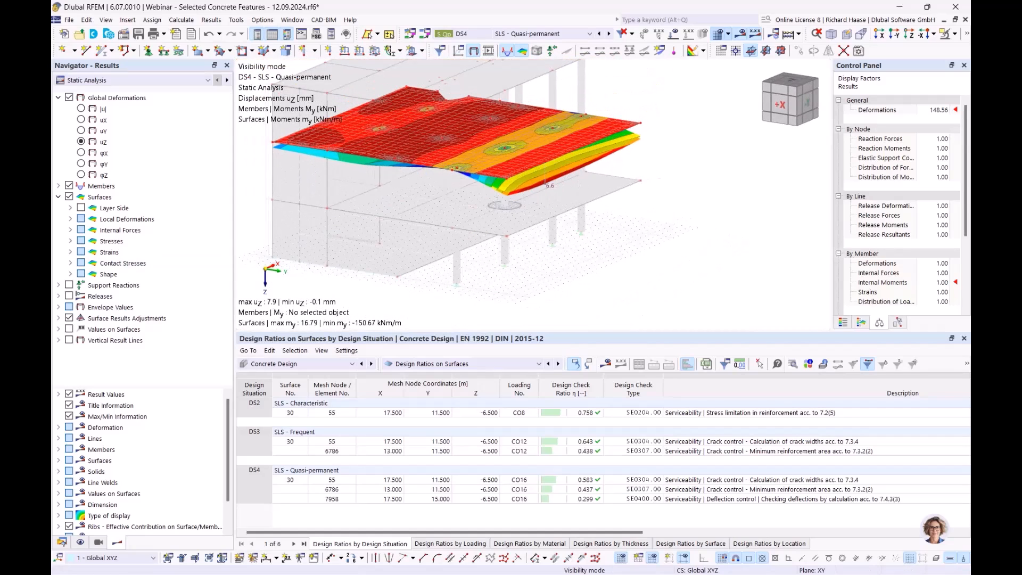
- Disable the resistance of concrete between cracks (tension stiffening effect) in the Standard serviceability configuration and accept deleting the results
click(62, 542)
double_click(139, 506)
scroll(391, 302, down, 6)
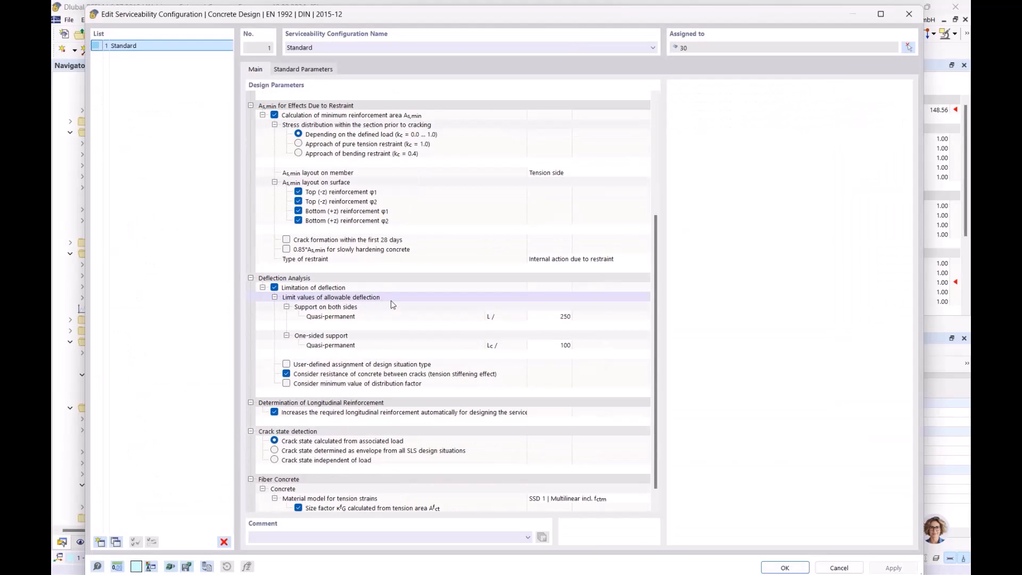
click(287, 374)
click(785, 568)
click(559, 354)
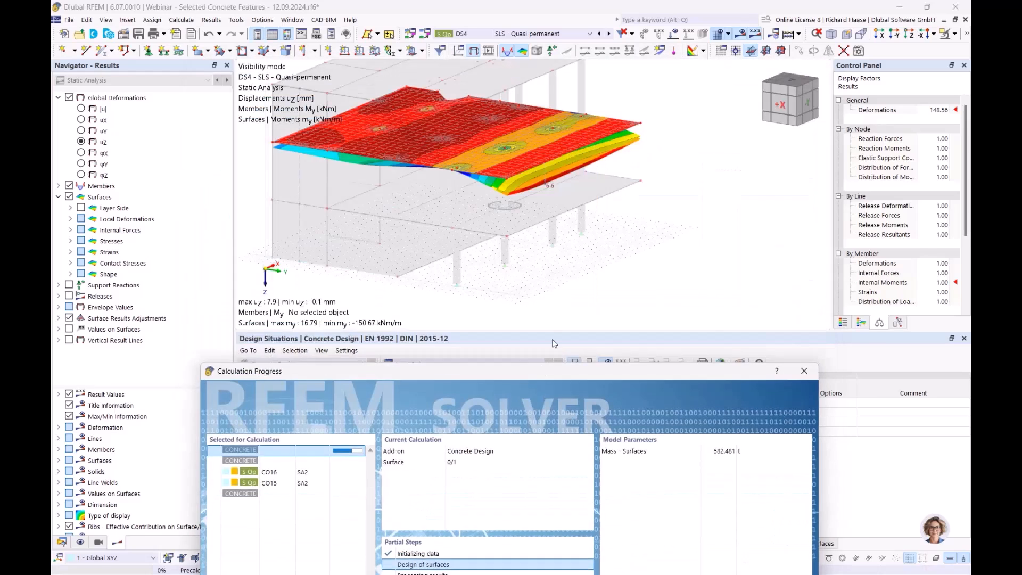
- Examine the static analysis displacement uz along the free edge of the cantilevered slab
drag(552, 340, 550, 148)
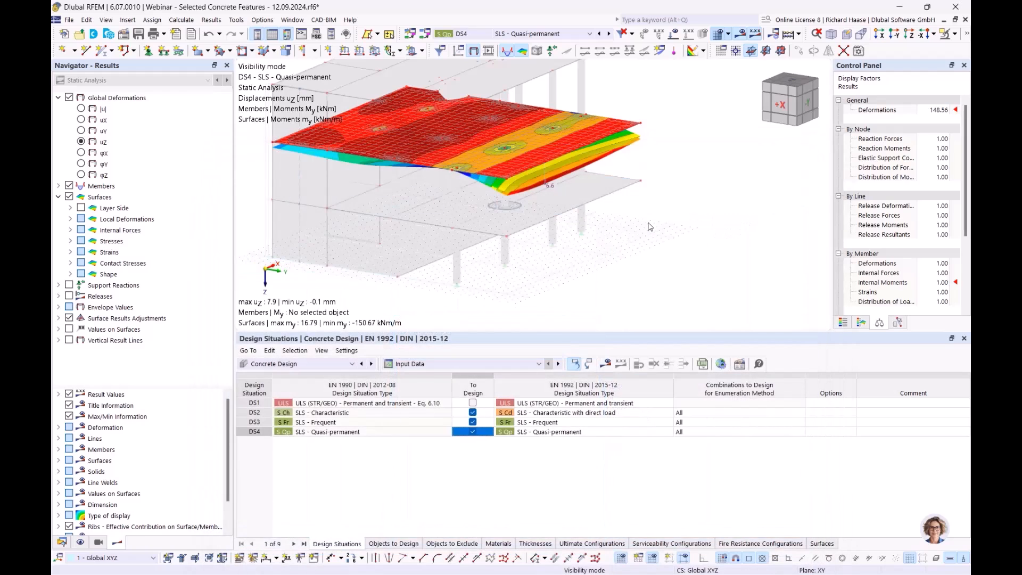
ctrl+middle_drag(645, 243, 670, 231)
click(127, 84)
click(117, 90)
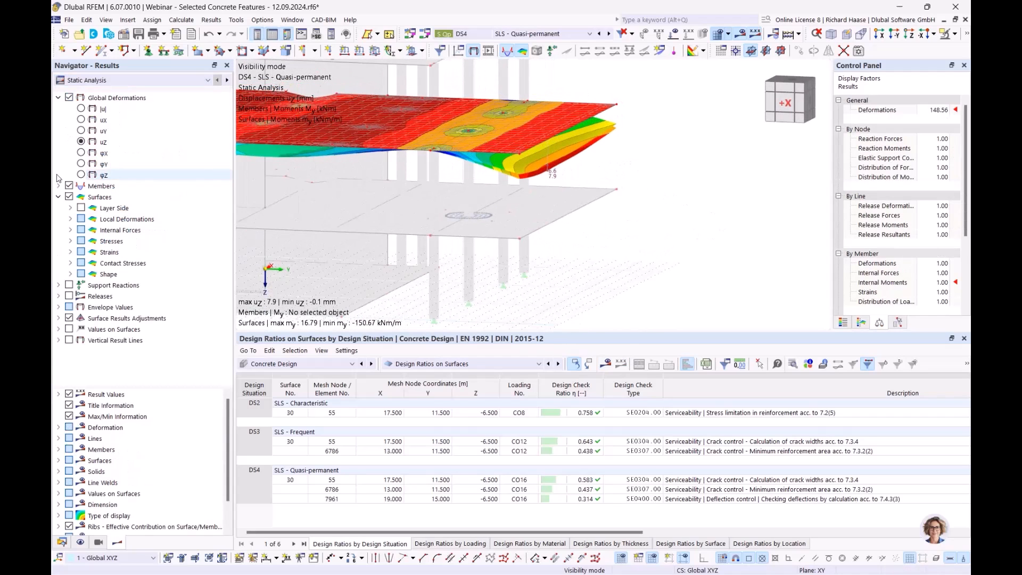
- Enable creep and shrinkage in the time-dependent properties of concrete material C30/37 and accept deleting the results
click(61, 542)
scroll(147, 137, up, 10)
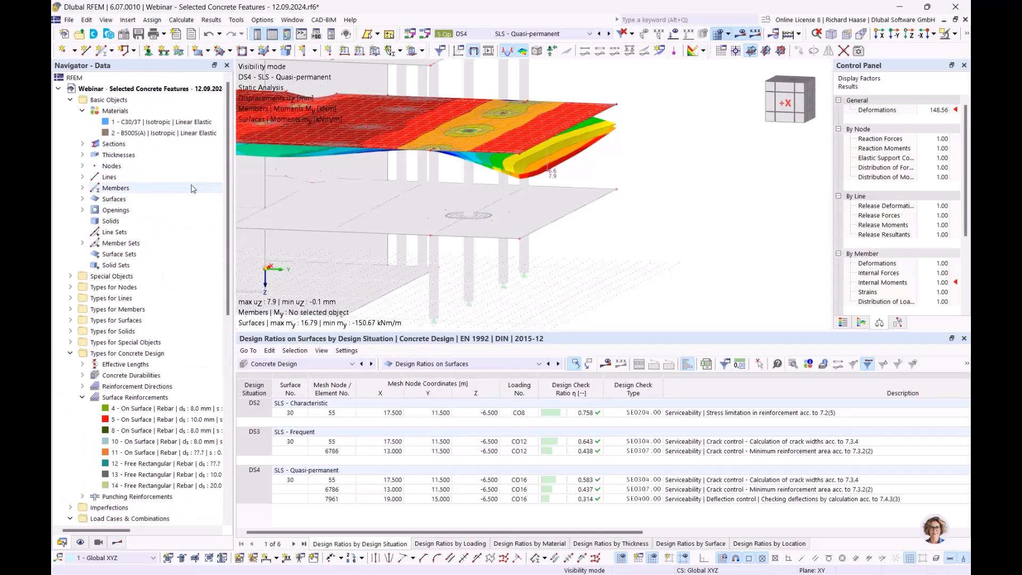
double_click(192, 123)
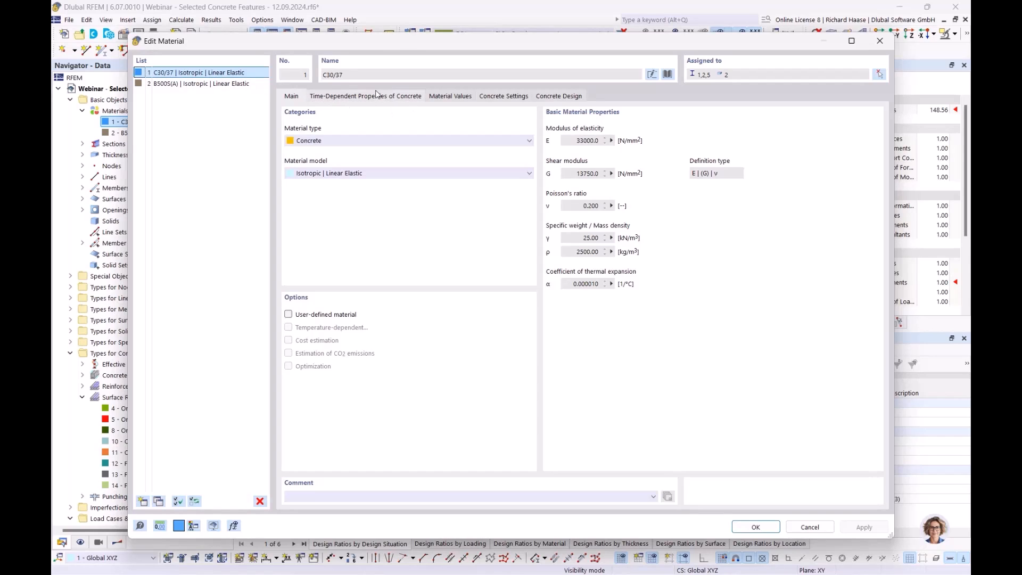
click(392, 99)
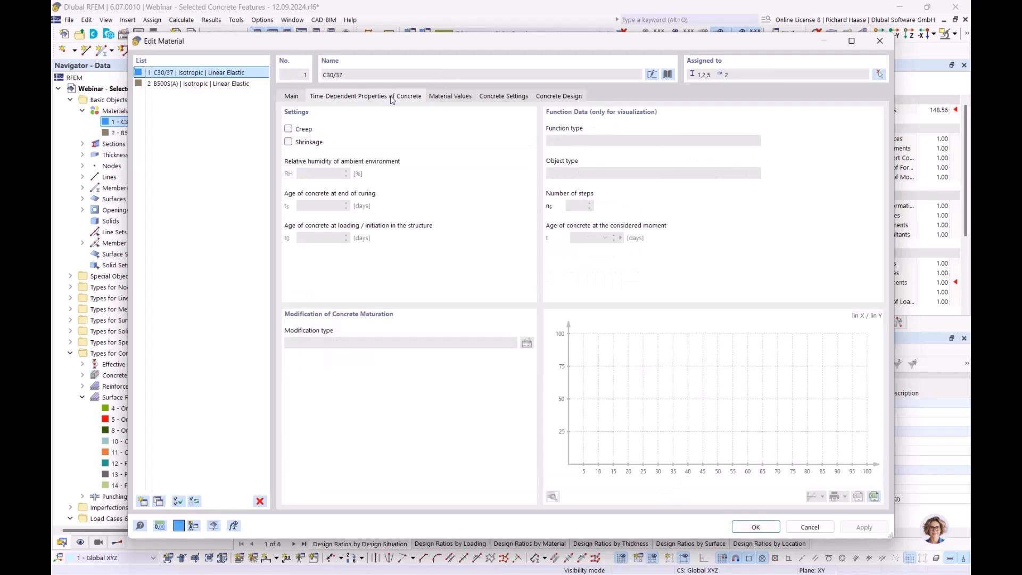
click(288, 130)
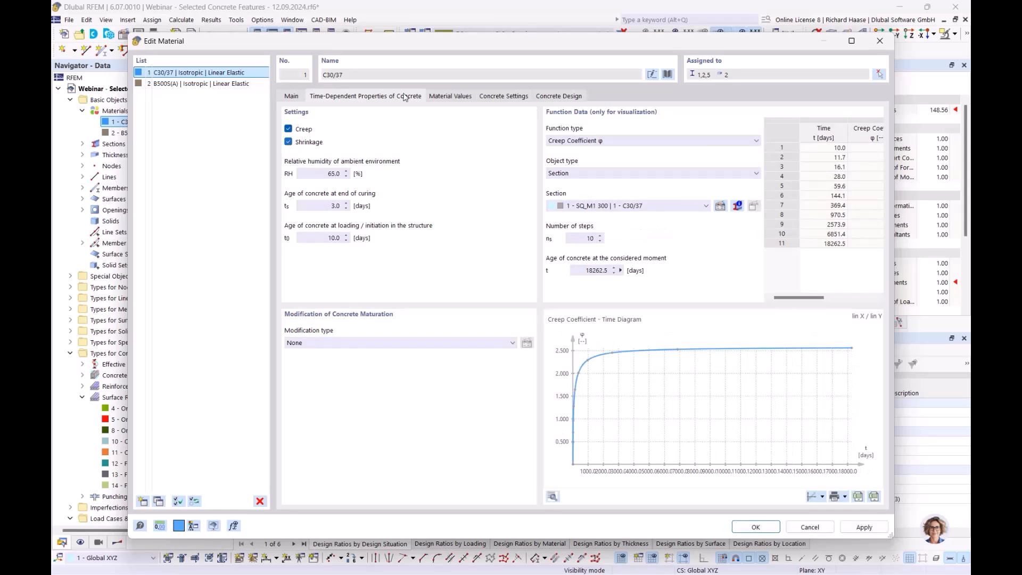
drag(441, 49, 441, 71)
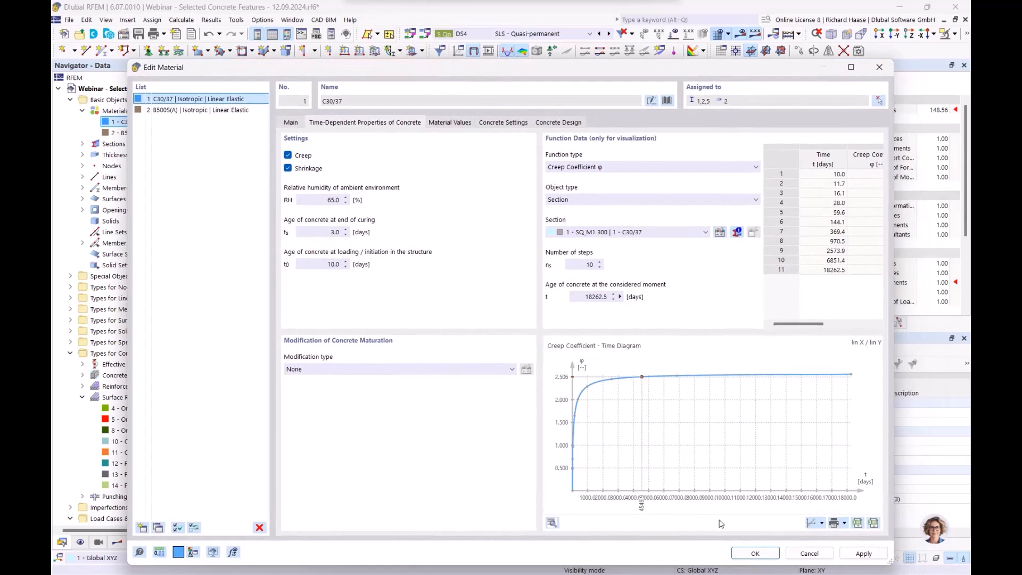
click(743, 554)
click(563, 347)
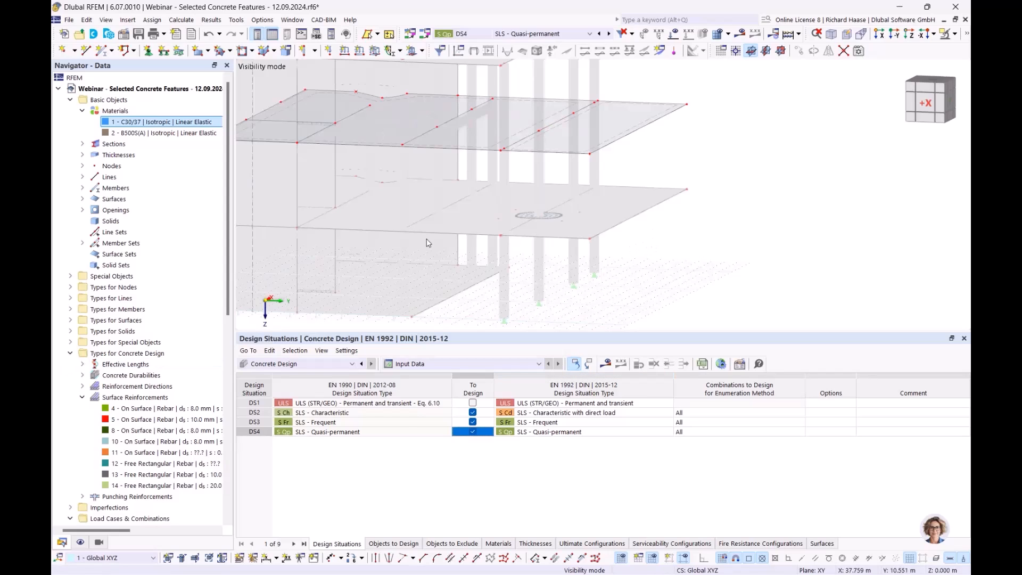
- Recalculate the concrete design and hide the reinforcement results on the surfaces
click(606, 365)
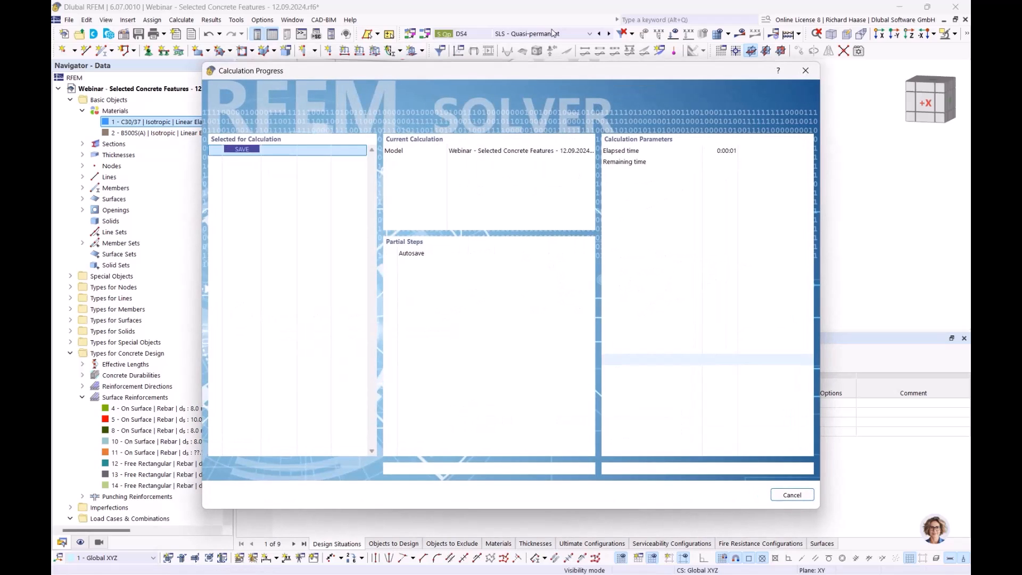
drag(554, 70, 575, 106)
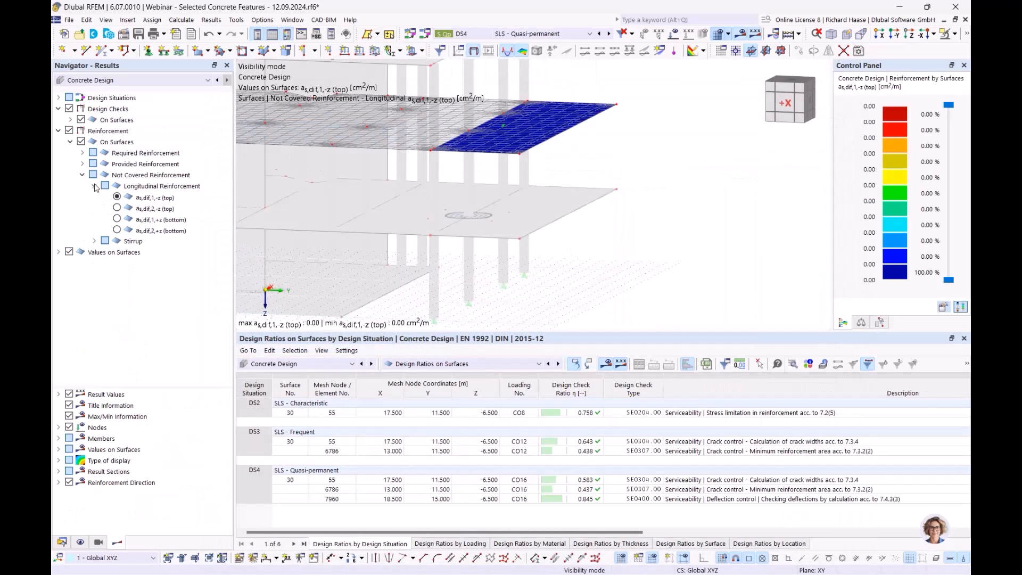
click(59, 130)
click(70, 131)
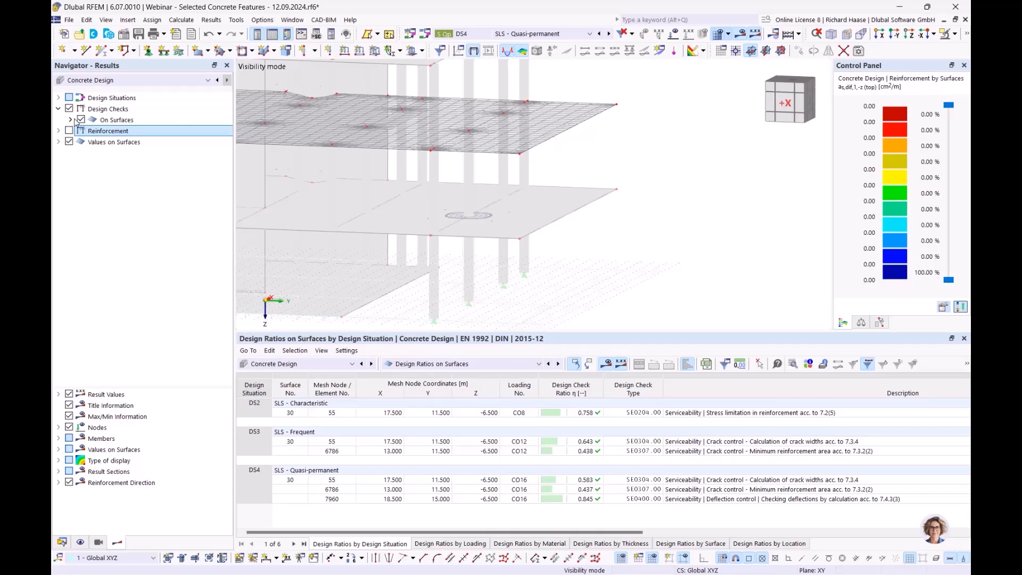
- Display the limit deflection uz,lim of serviceability check SE0400 on the designed surface
click(70, 119)
click(82, 131)
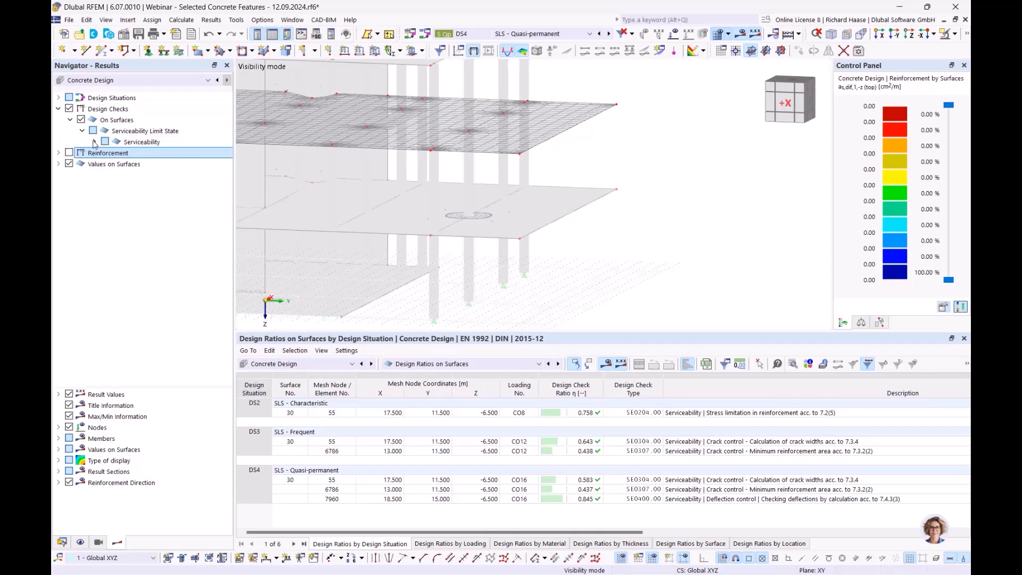
click(94, 142)
click(156, 177)
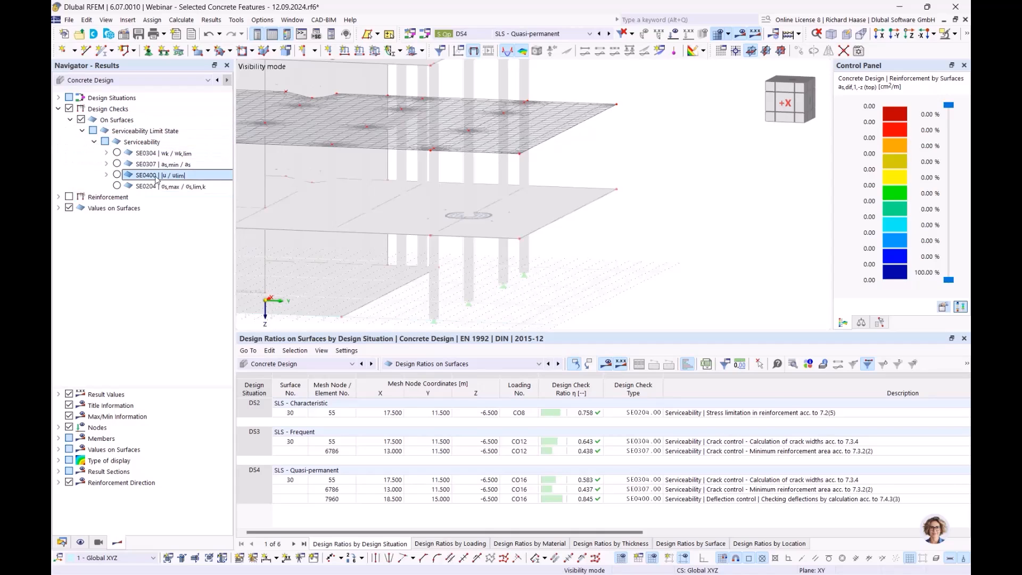
click(106, 175)
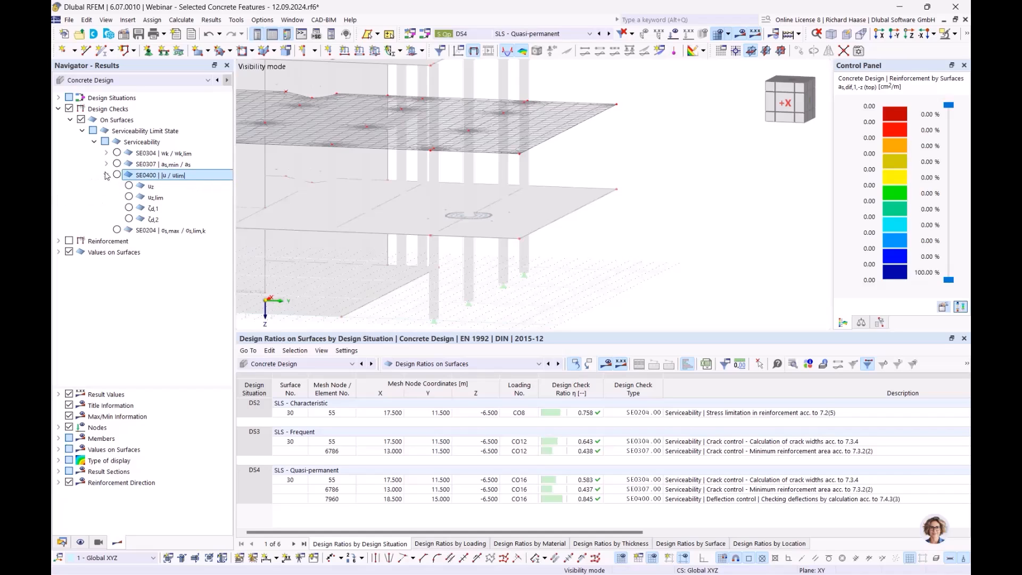
click(130, 197)
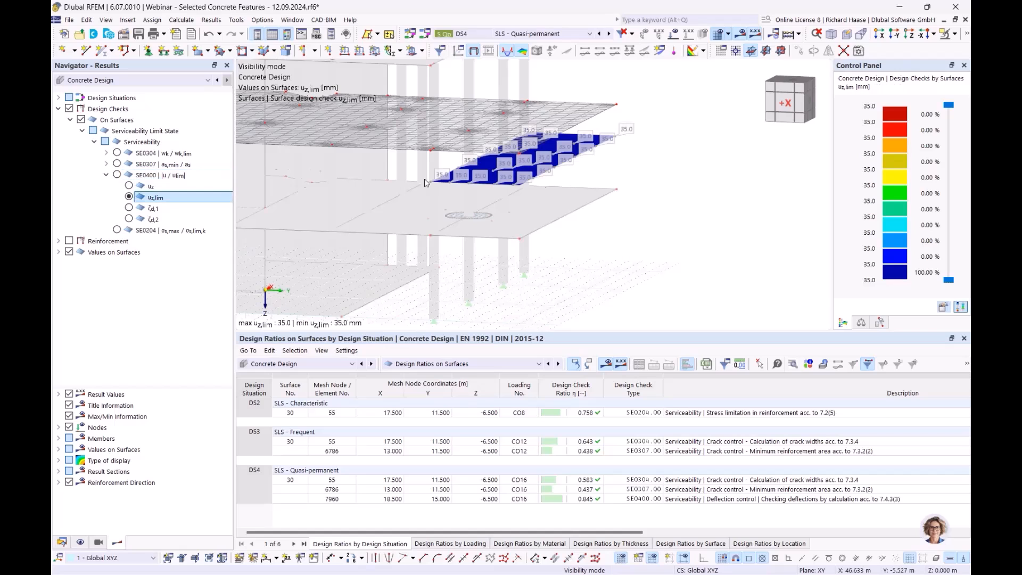
- Display the deflection uz of check SE0400 and examine it along the cantilevered slab's free edge
ctrl+middle_drag(664, 178, 535, 189)
scroll(677, 169, up, 3)
click(129, 185)
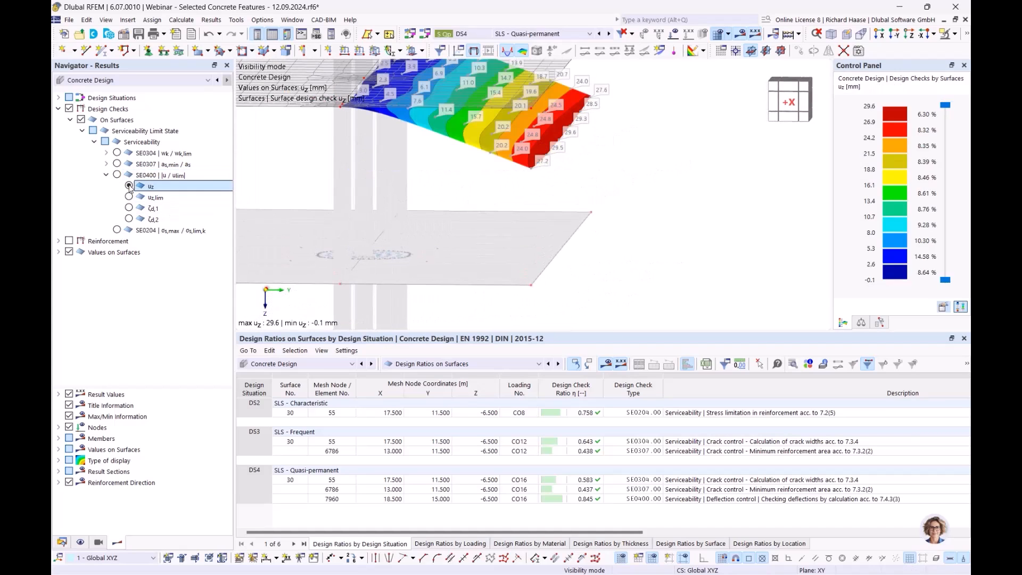
ctrl+middle_drag(631, 143, 564, 135)
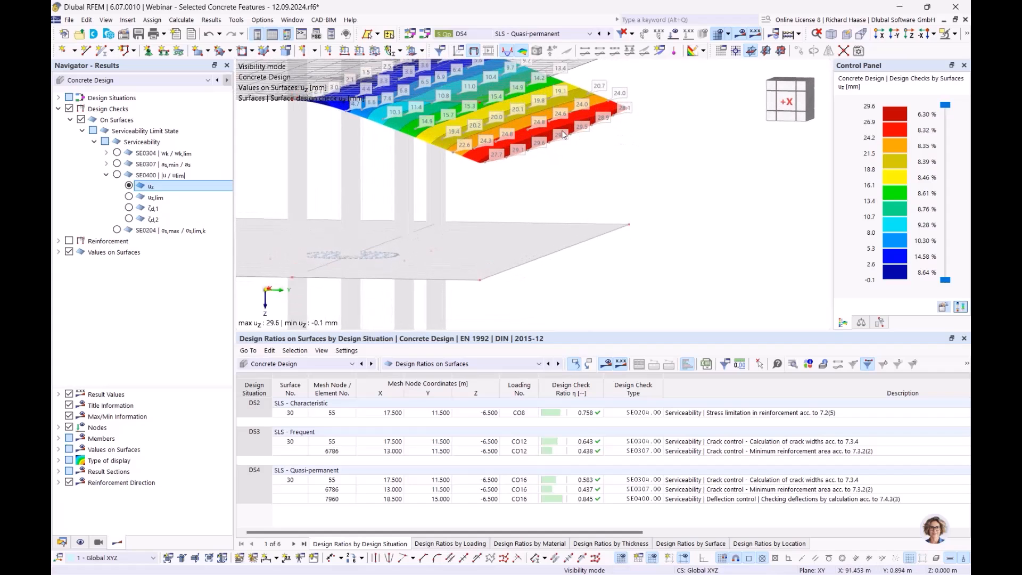
ctrl+middle_drag(645, 163, 597, 179)
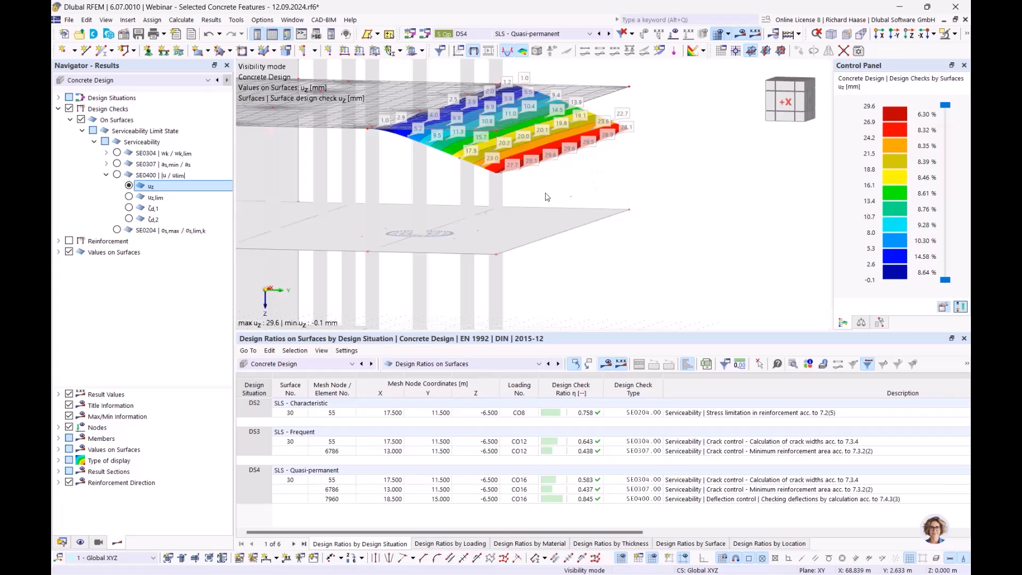
- Examine the distribution coefficient ζd,2 of check SE0400 without tension stiffening and switch back to the deflection uz
click(154, 219)
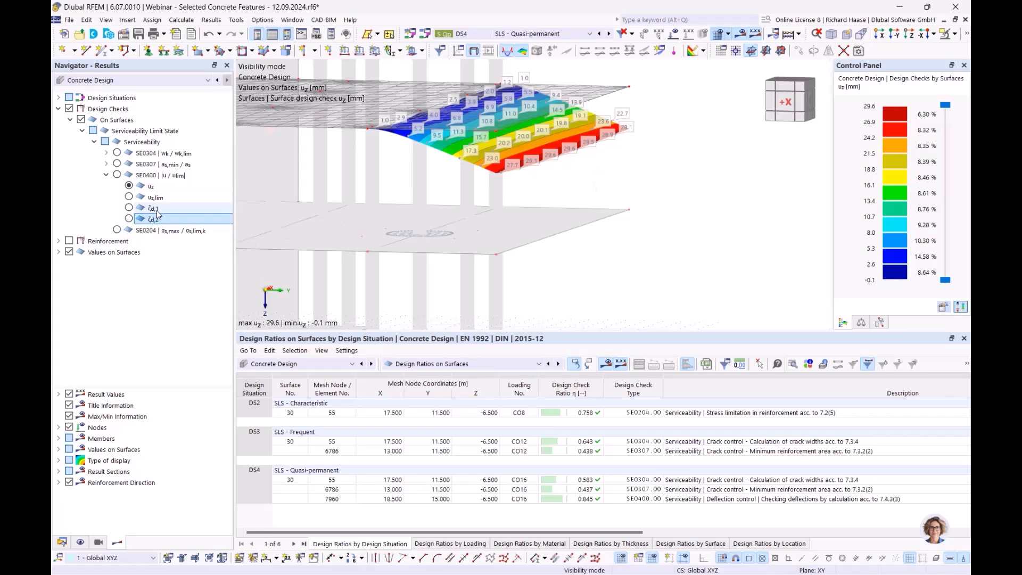
click(129, 219)
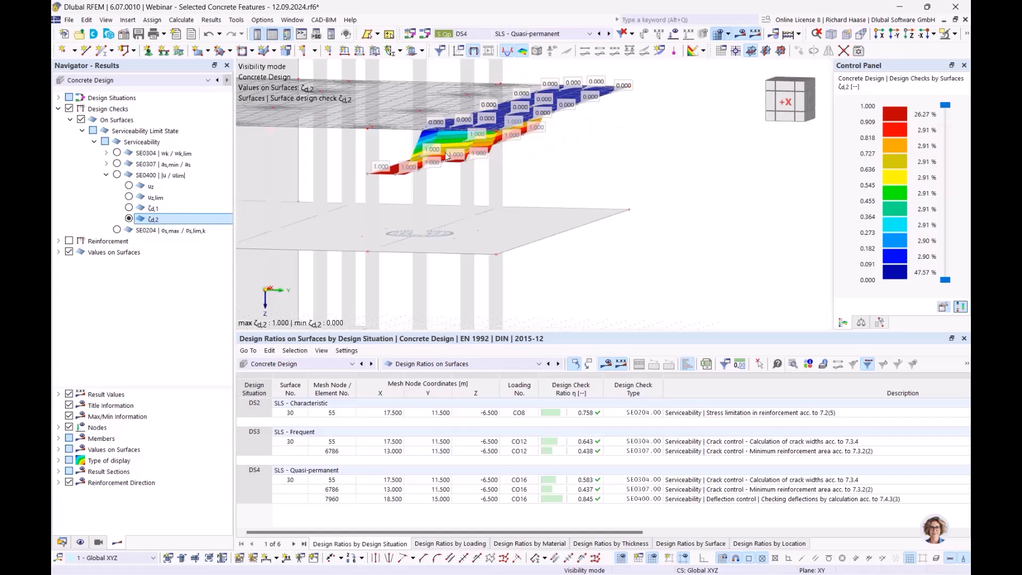
ctrl+middle_drag(560, 159, 530, 159)
scroll(426, 184, up, 2)
ctrl+middle_drag(426, 184, 395, 180)
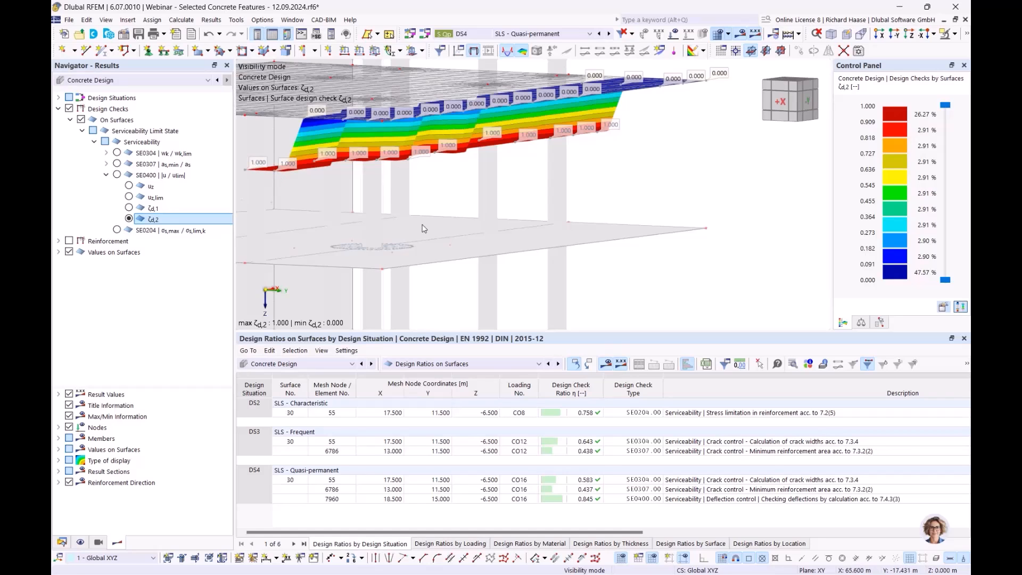
mouse_move(446, 210)
ctrl+middle_down()
mouse_move(422, 208)
mouse_move(443, 209)
ctrl+middle_up()
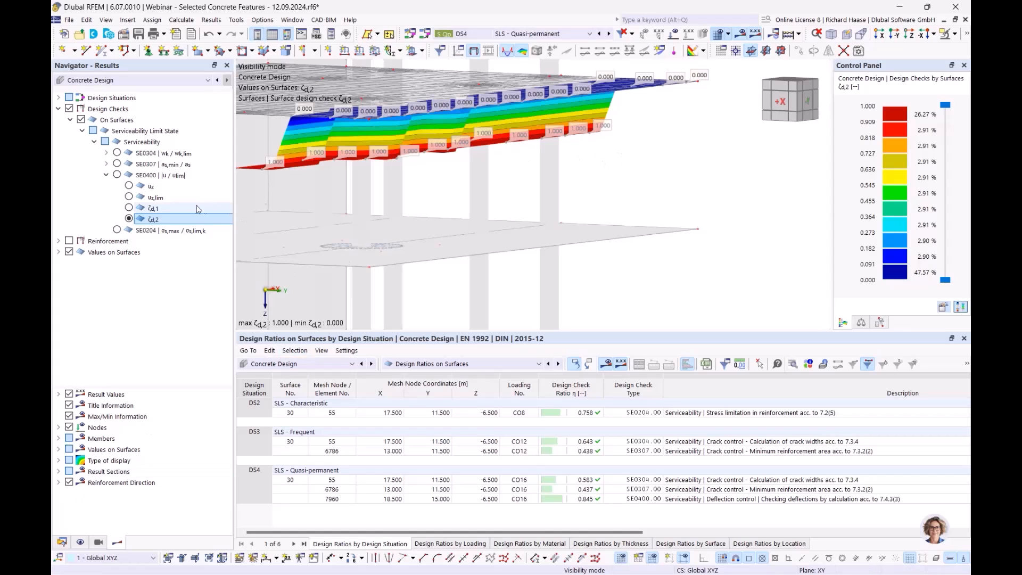
click(154, 186)
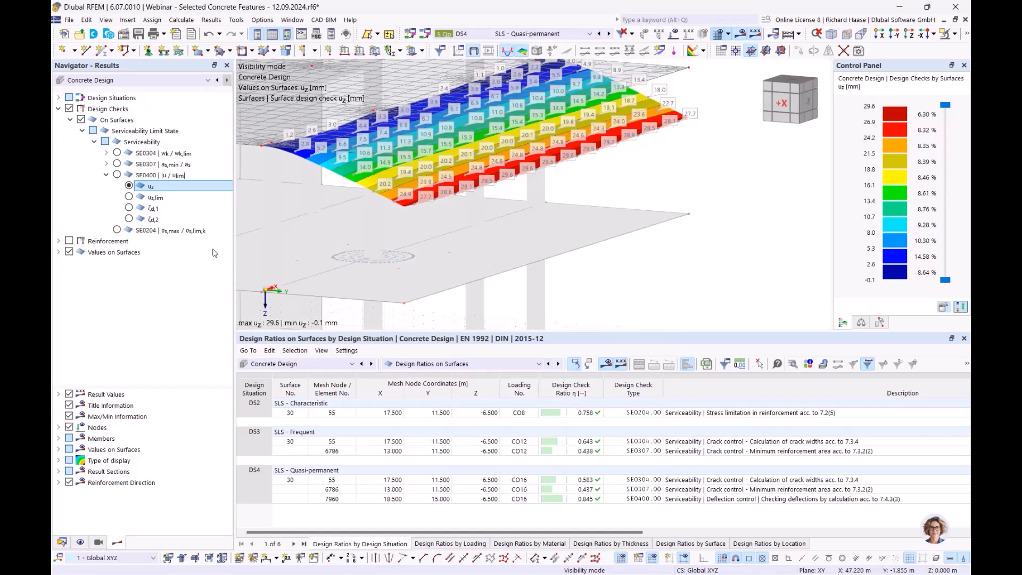
- Enable the resistance of concrete between cracks (tension stiffening effect) in the Standard serviceability configuration and recalculate the concrete design
click(62, 542)
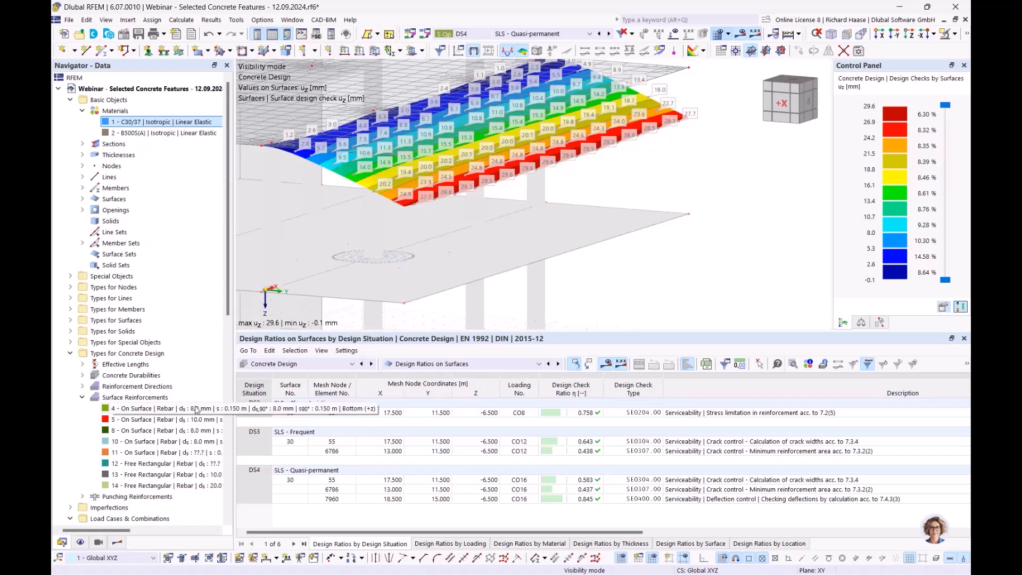
scroll(150, 490, down, 12)
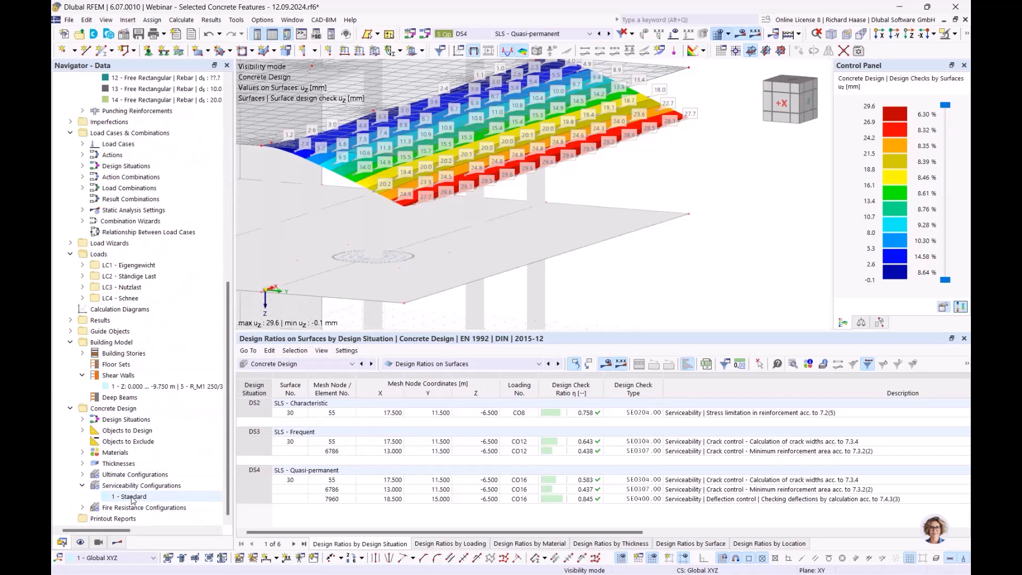
double_click(133, 497)
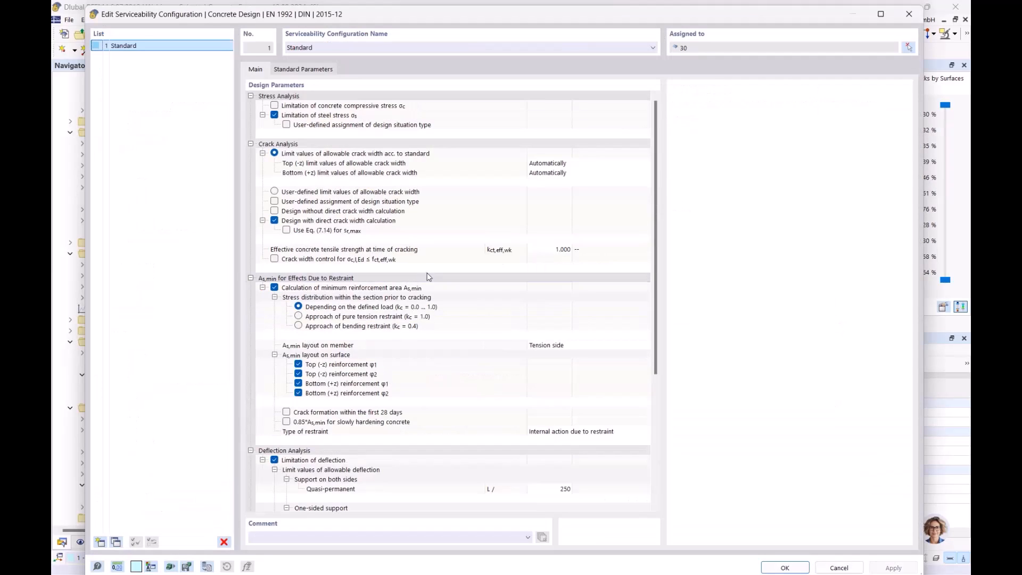
scroll(440, 282, down, 5)
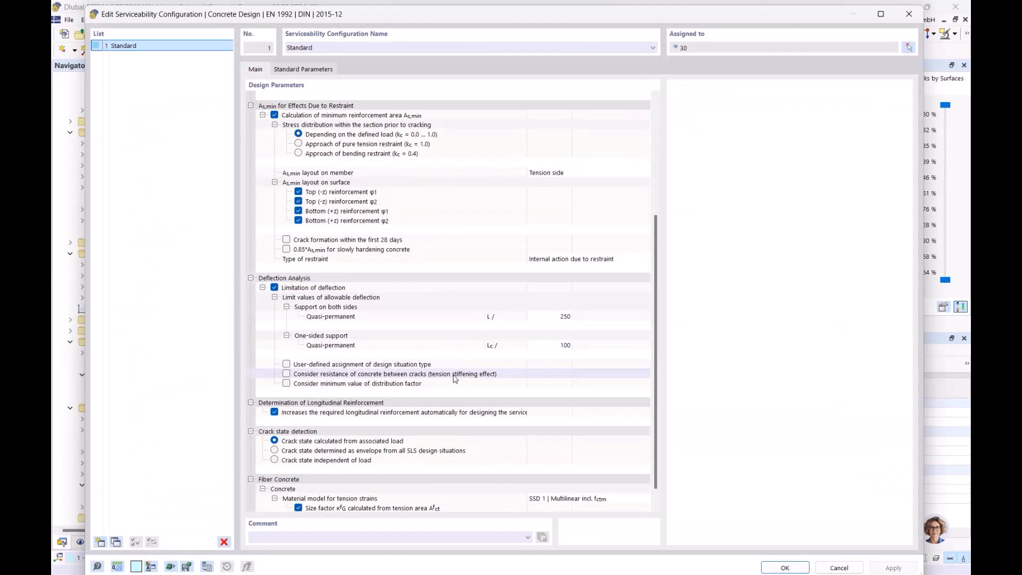
click(425, 376)
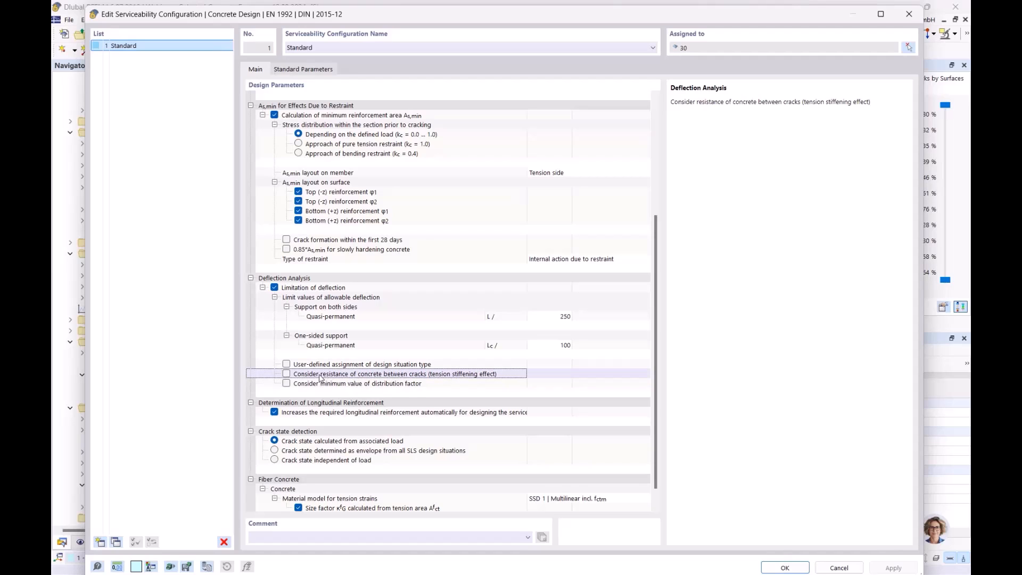
click(286, 374)
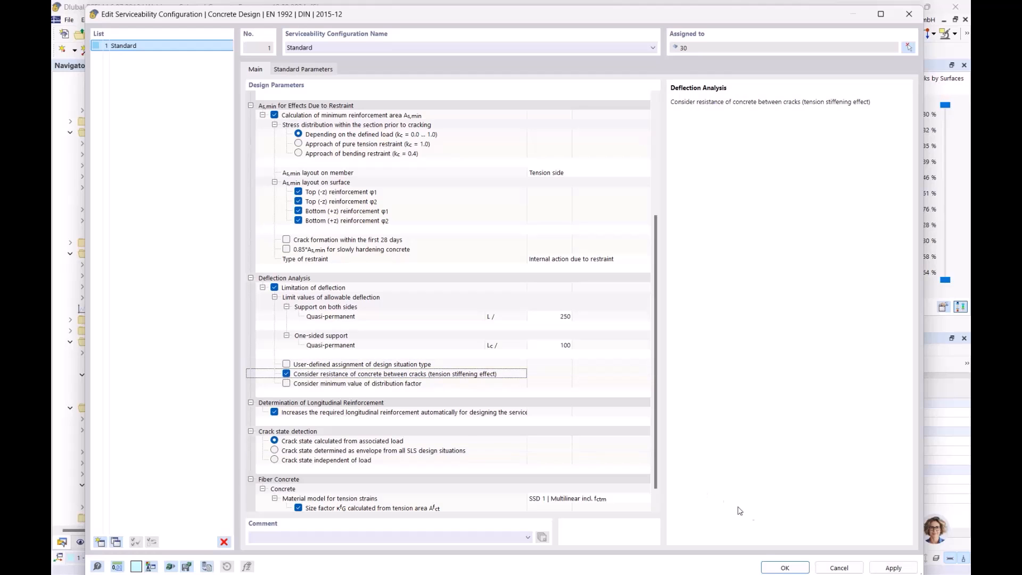
click(785, 567)
click(599, 354)
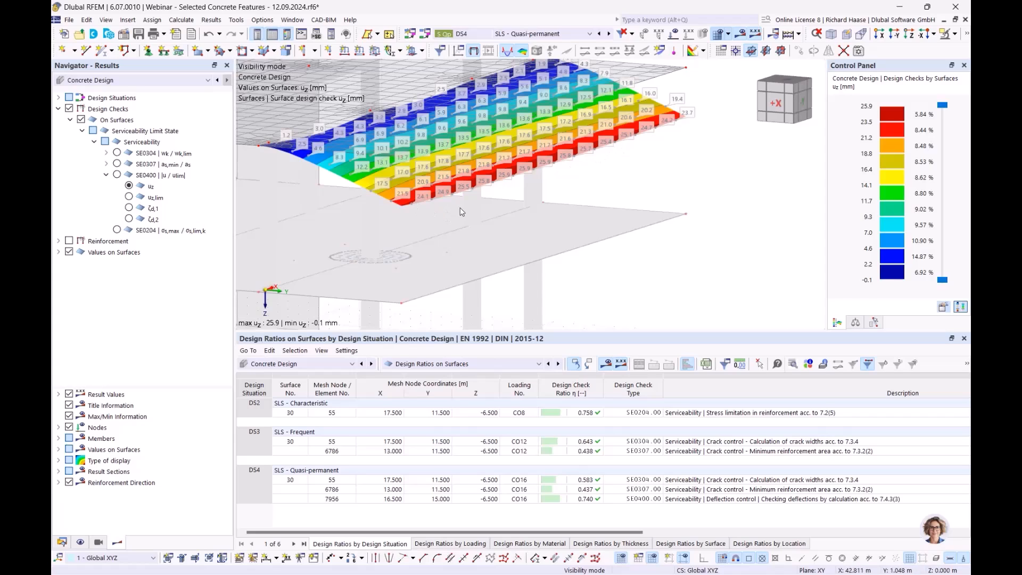
- Examine the distribution coefficient ζd,2 across the cantilevered slab with tension stiffening active, and redisplay the deflection uz
ctrl+middle_drag(501, 231, 364, 226)
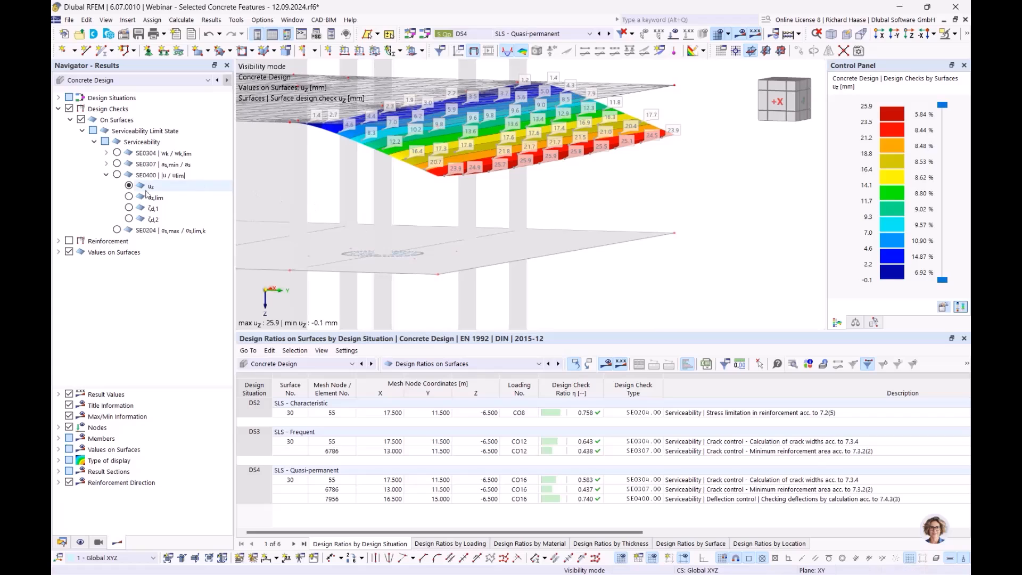
click(152, 219)
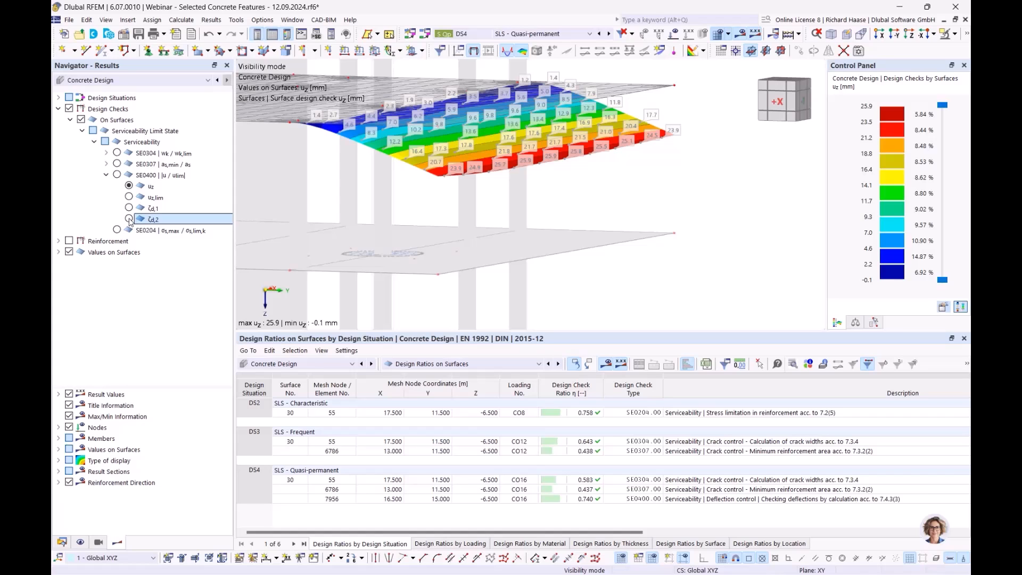
click(129, 218)
ctrl+middle_drag(412, 190, 496, 183)
scroll(392, 171, up, 2)
ctrl+middle_drag(392, 171, 446, 221)
ctrl+middle_drag(542, 203, 529, 203)
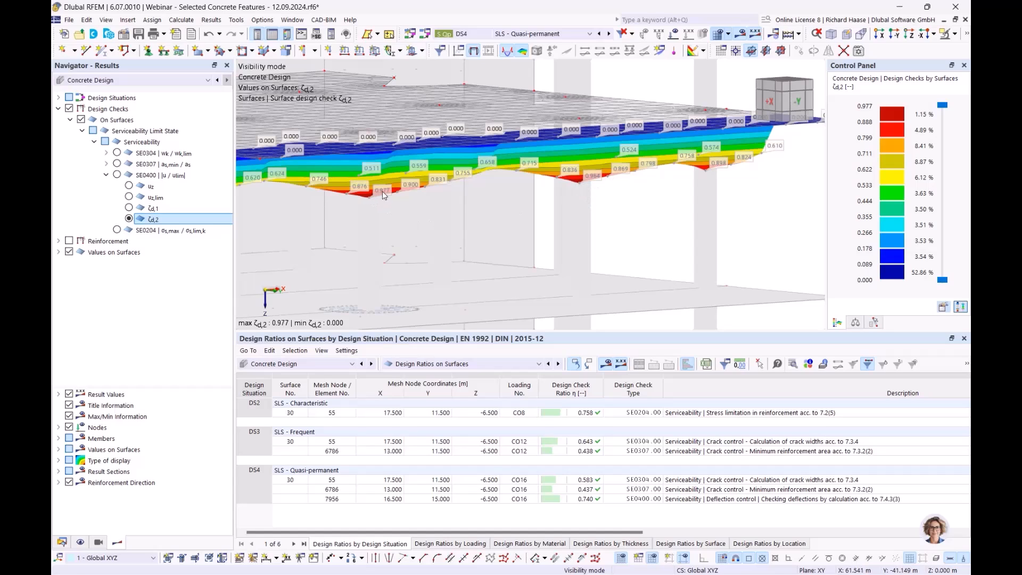
scroll(526, 210, down, 2)
middle_drag(511, 212, 538, 210)
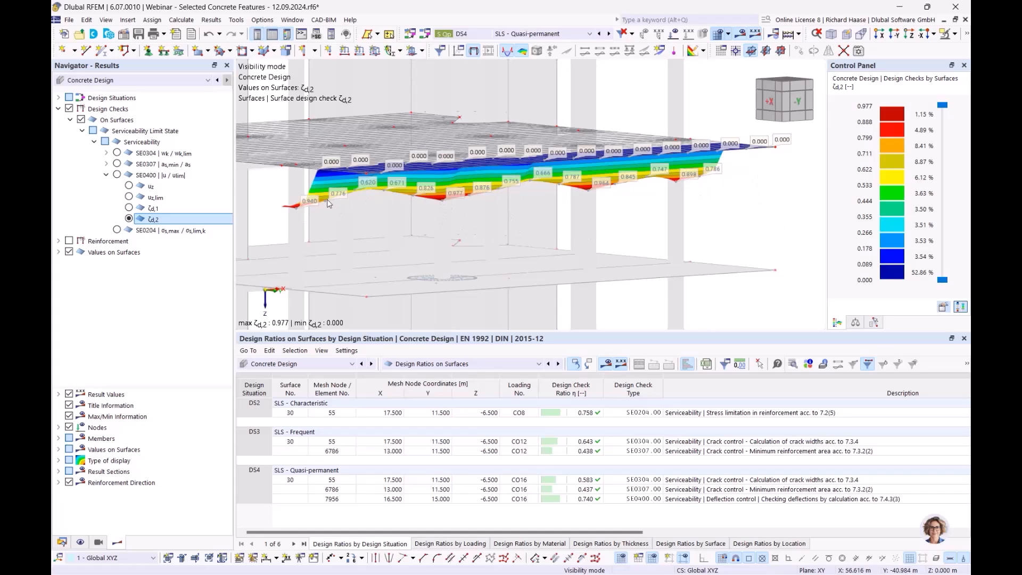
middle_drag(504, 206, 519, 208)
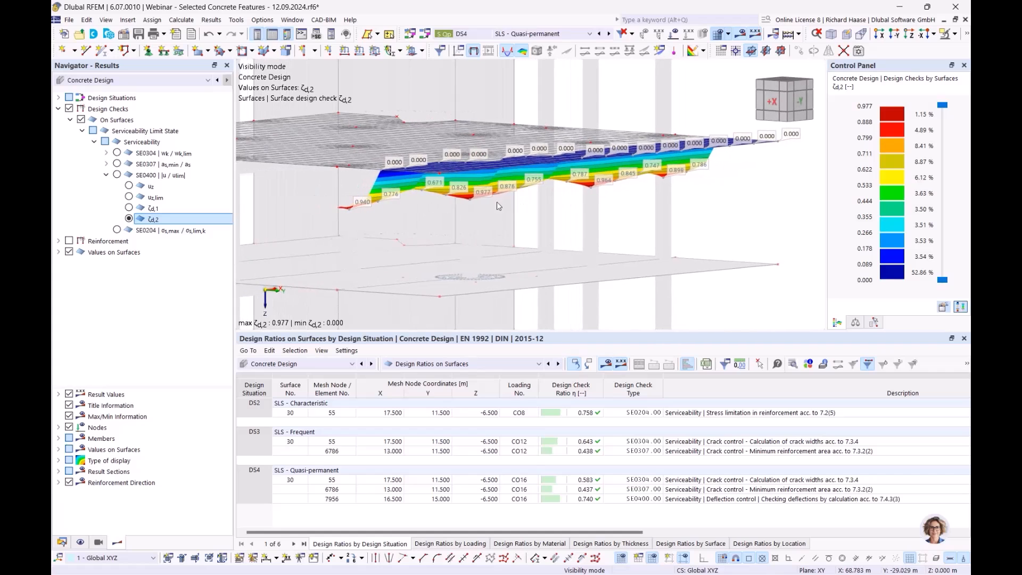
ctrl+middle_drag(619, 247, 588, 245)
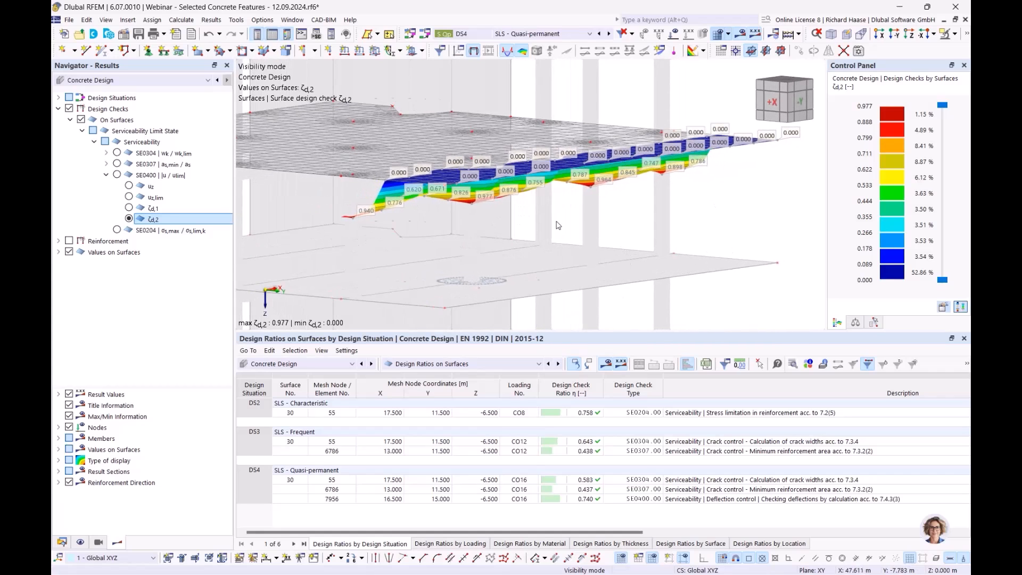
ctrl+middle_drag(652, 226, 694, 183)
click(129, 186)
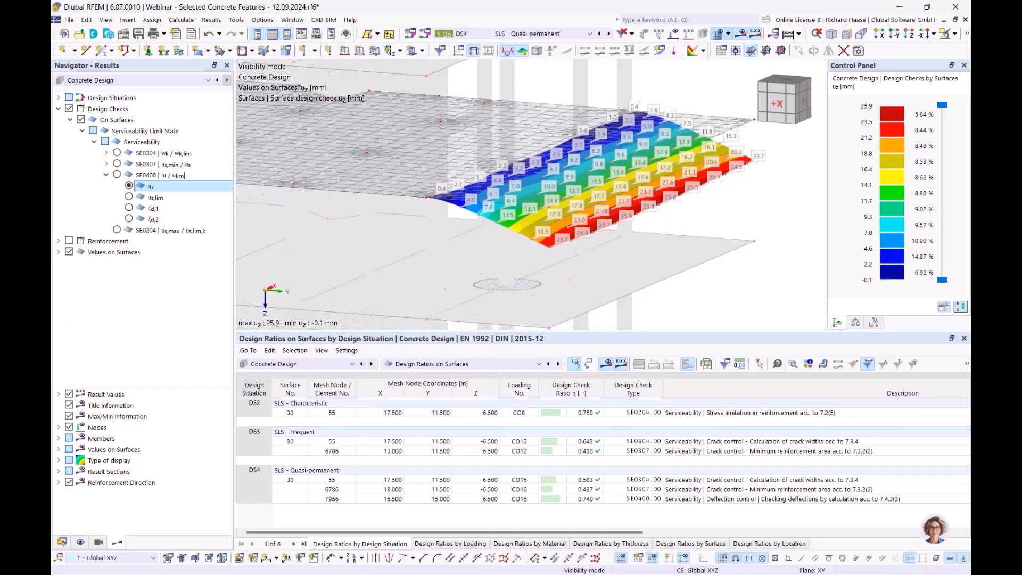
- Switch to the PowerPoint presentation and advance to slide 9, Fatigue design
key(alt+Tab)
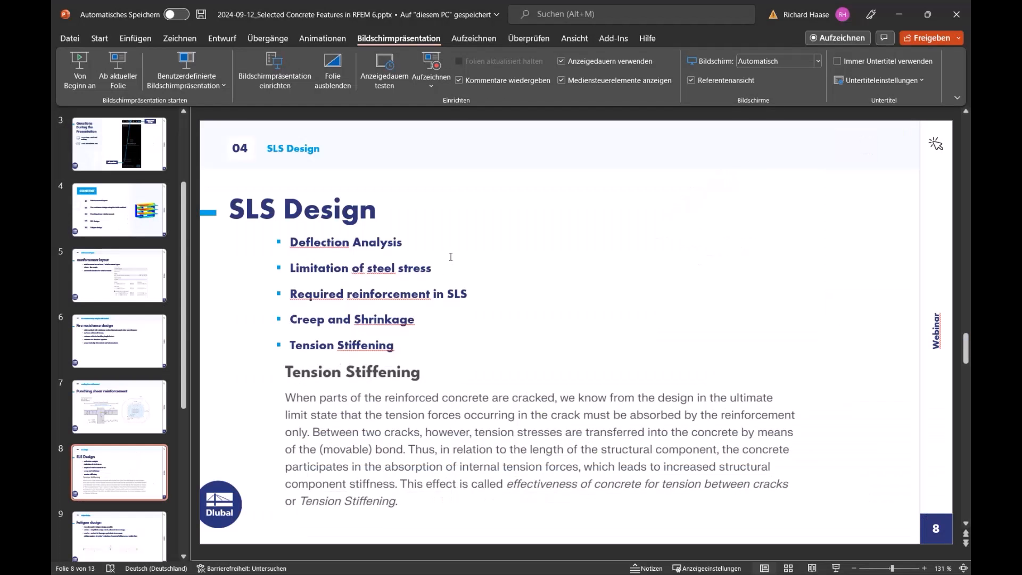
scroll(452, 256, down, 1)
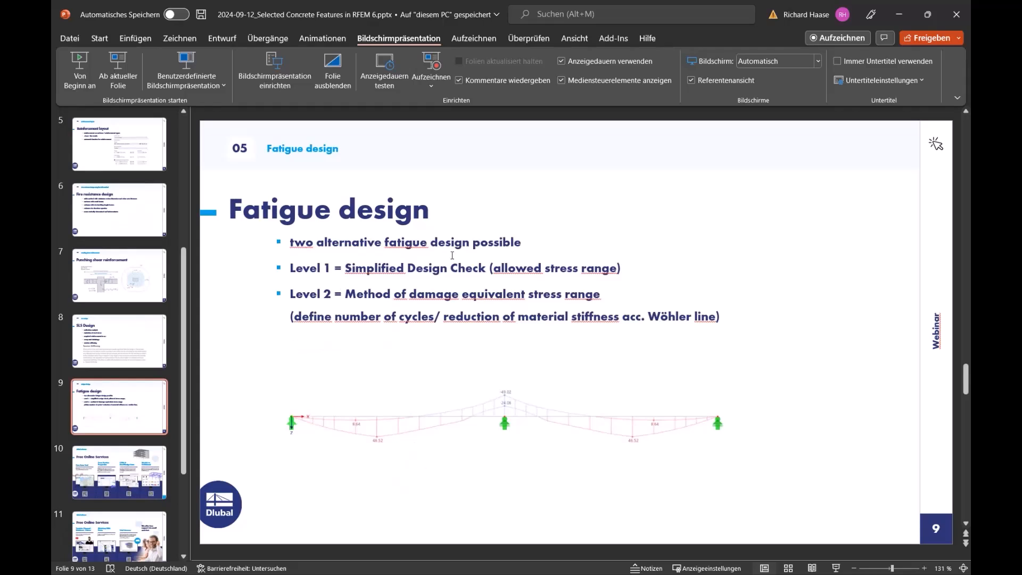
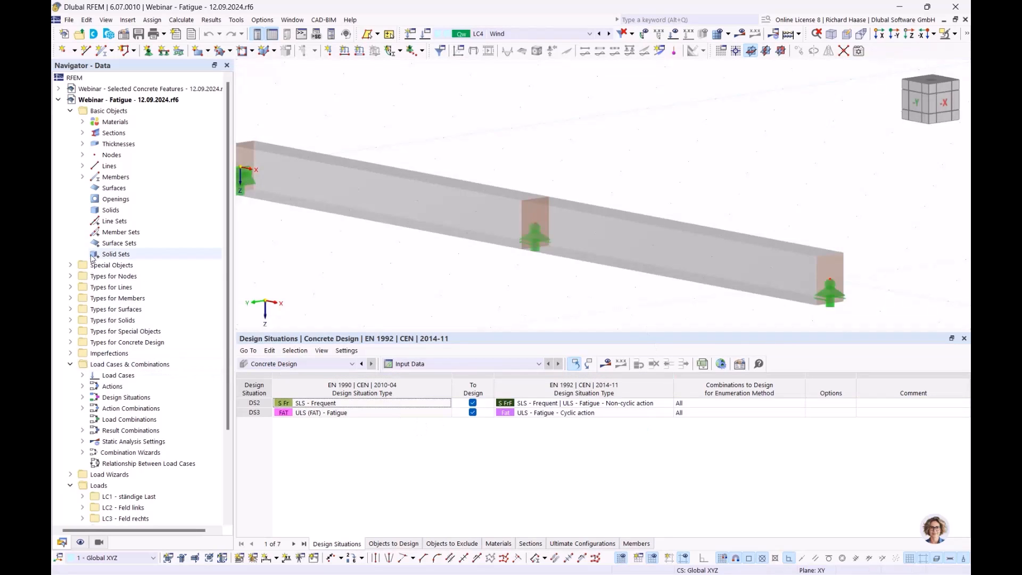
- Open the load cases and combinations settings and read the combination rules of design situations DS2 SLS - Frequent and DS3 ULS (FAT) - Fatigue
scroll(129, 402, down, 1)
right_click(105, 345)
click(125, 353)
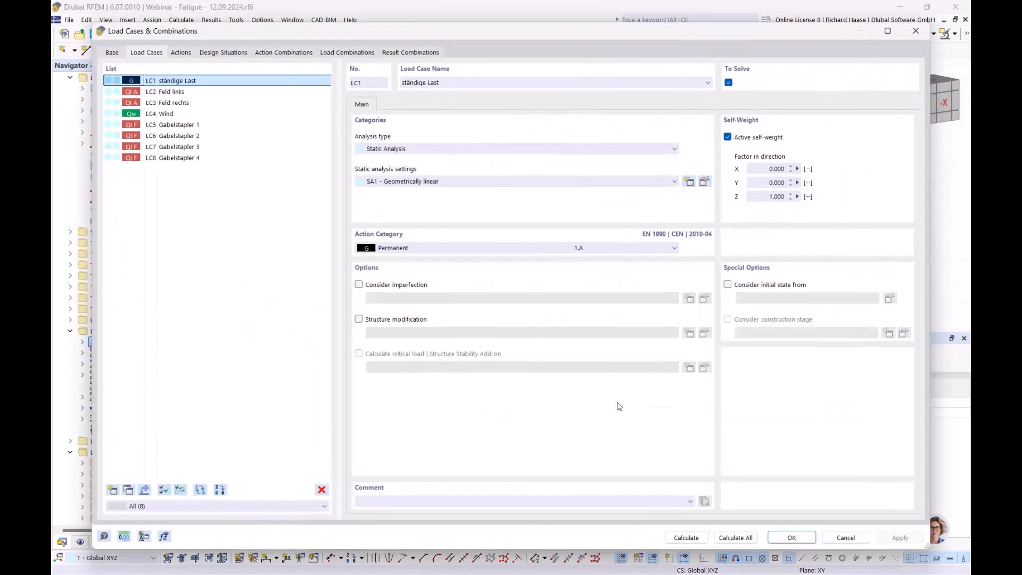
click(228, 52)
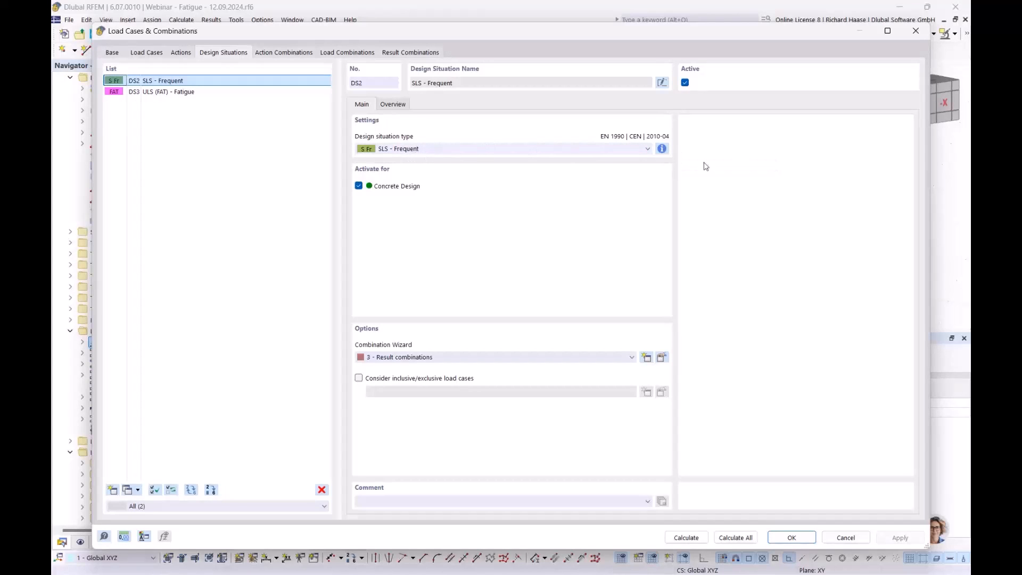
click(662, 150)
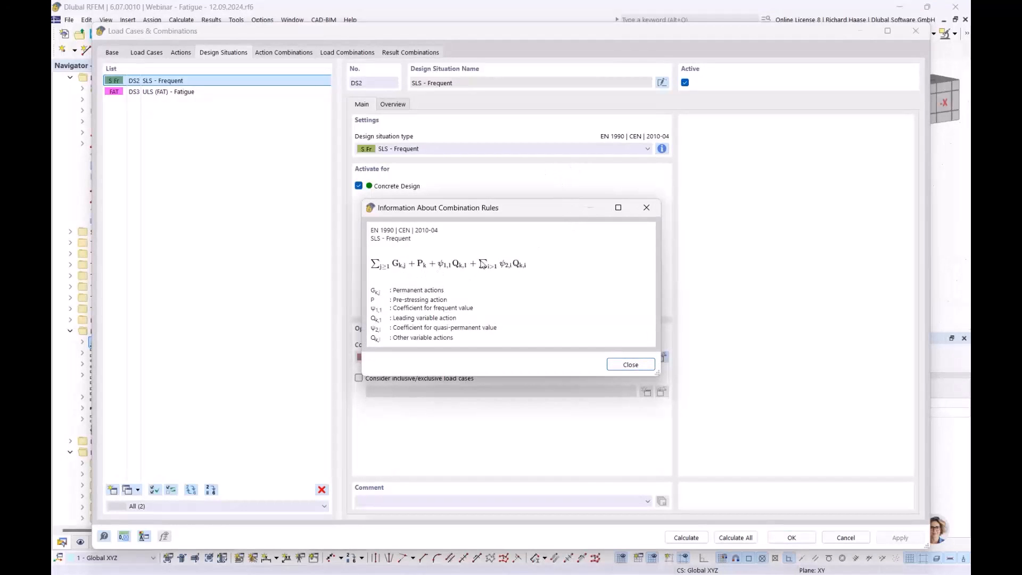
click(631, 364)
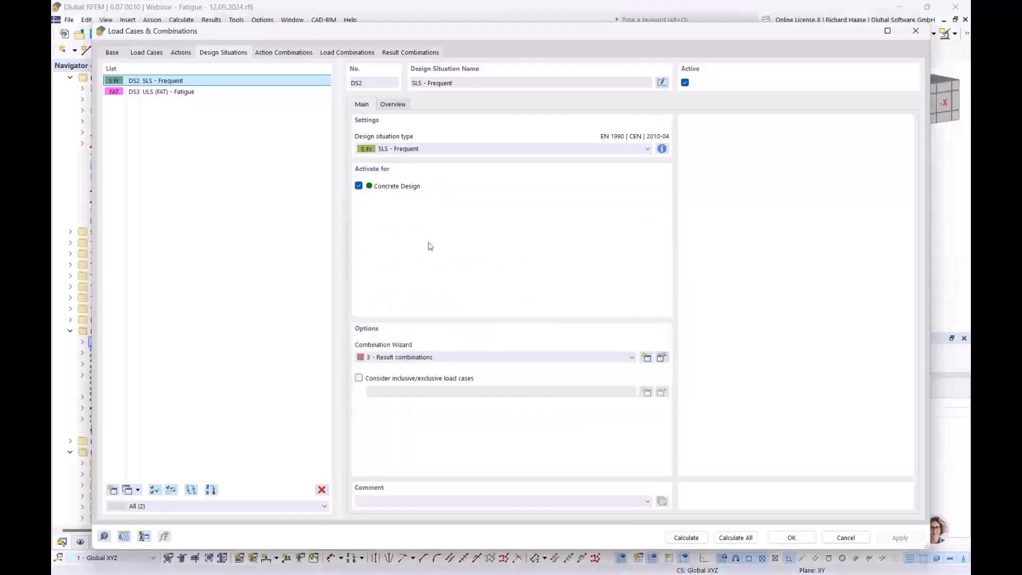
click(194, 94)
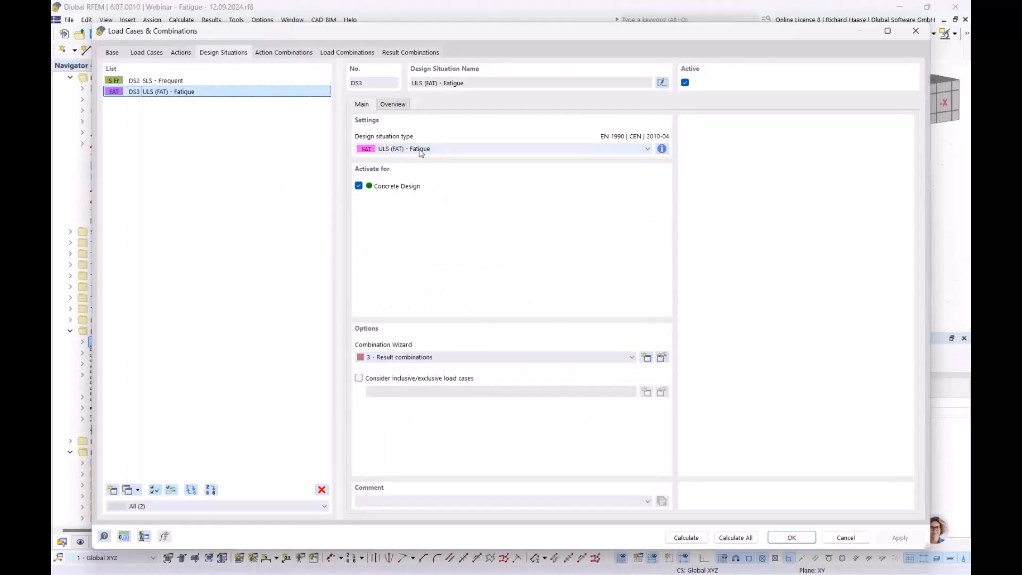
click(662, 149)
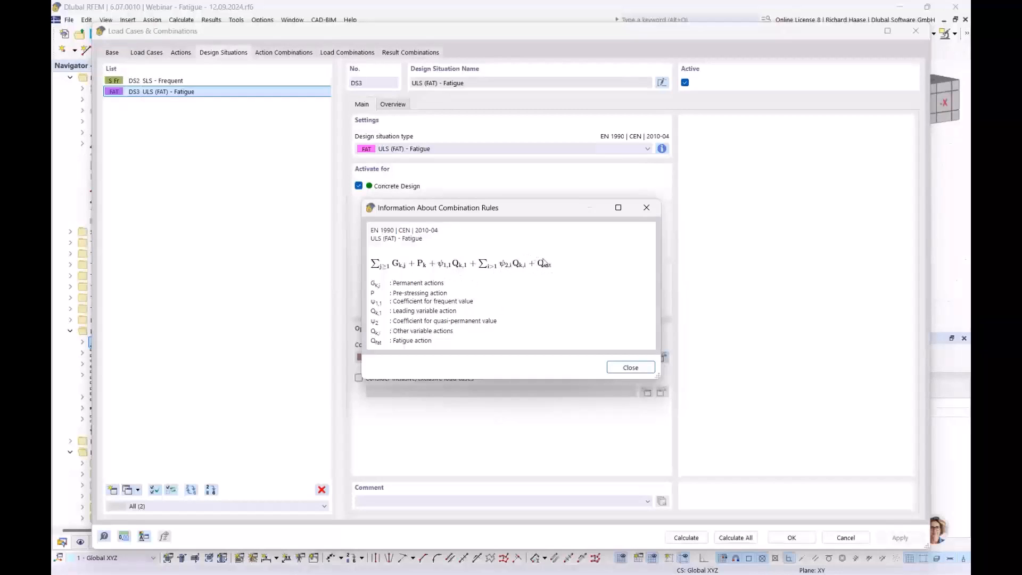
click(622, 368)
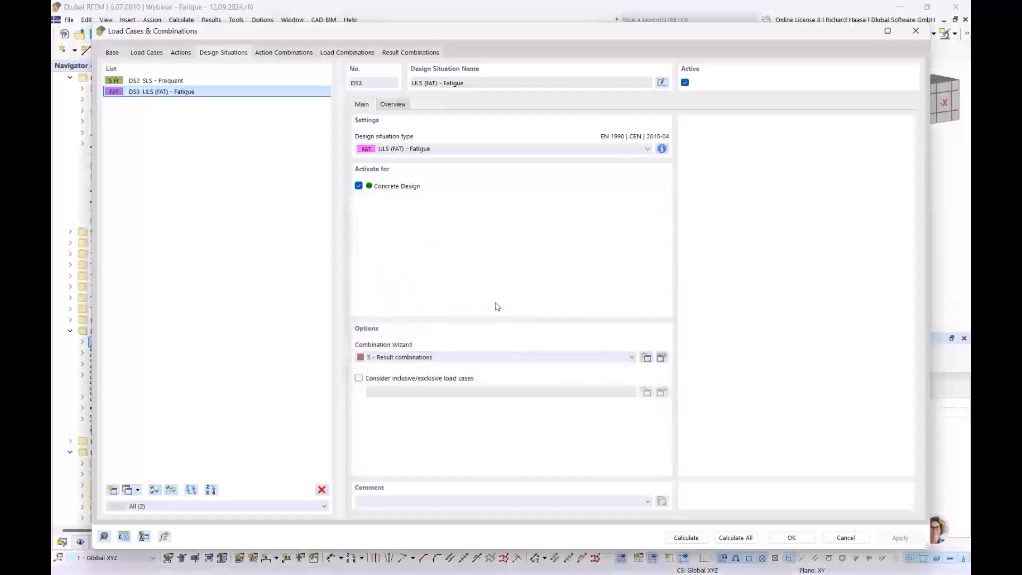
- Review the action categories of load cases LC3, LC4 and LC5, and check the fatigue load option of LC5 Gabelstapler 1
click(145, 53)
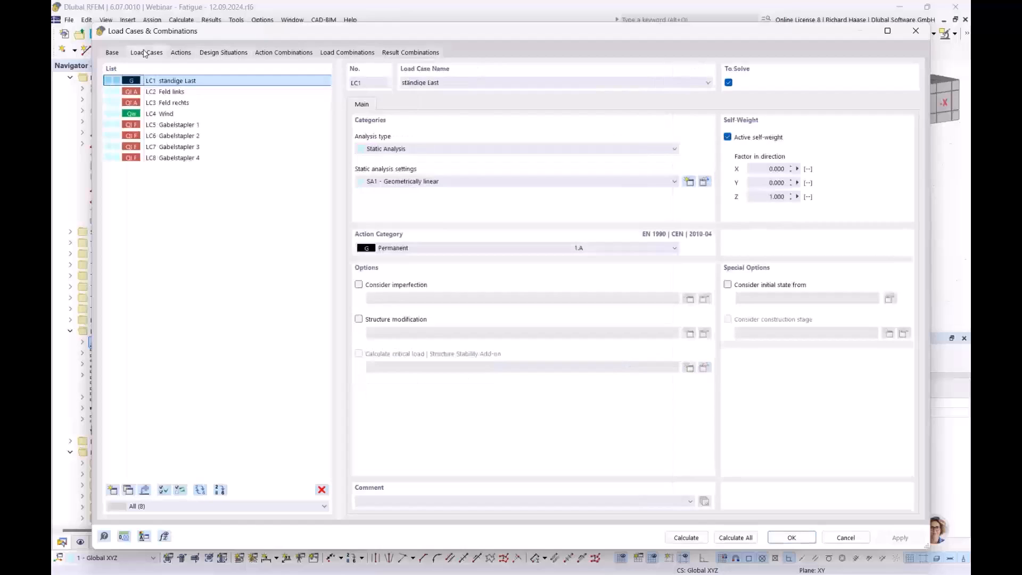
click(171, 102)
click(172, 113)
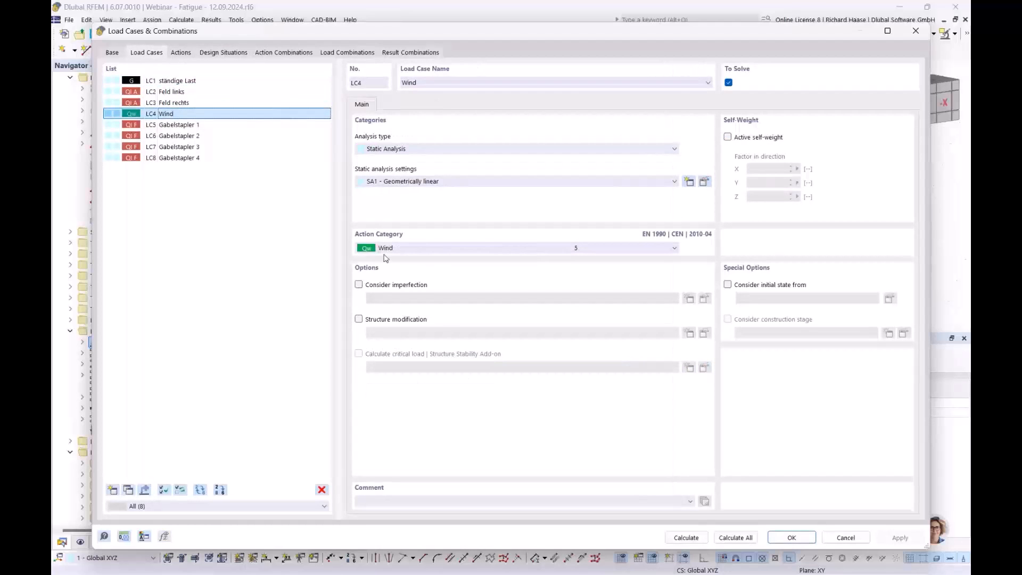
click(199, 104)
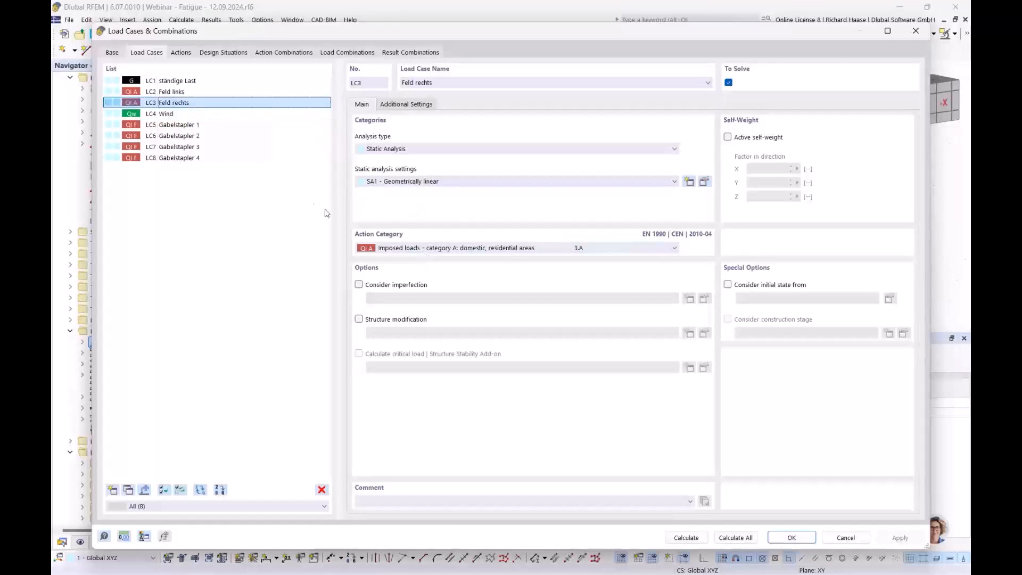
click(181, 126)
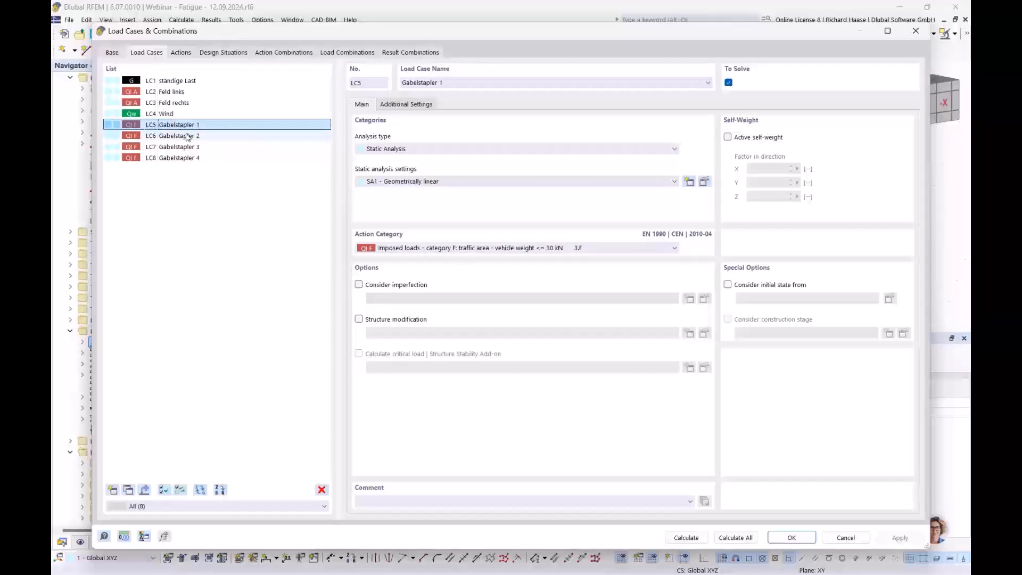
click(406, 106)
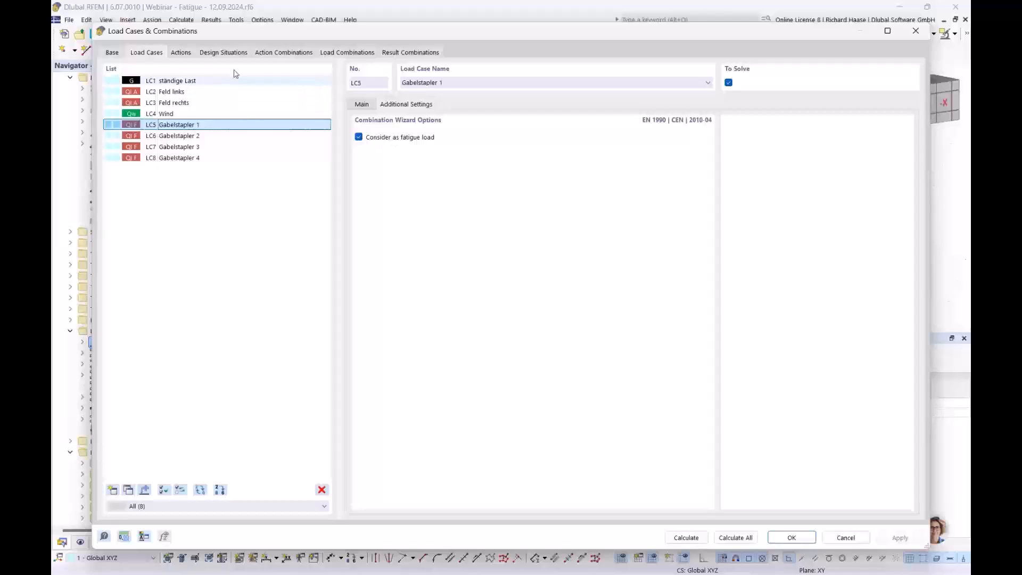
- Review the action type and assigned load cases of fatigue action A5, and close the load cases and combinations settings
click(182, 53)
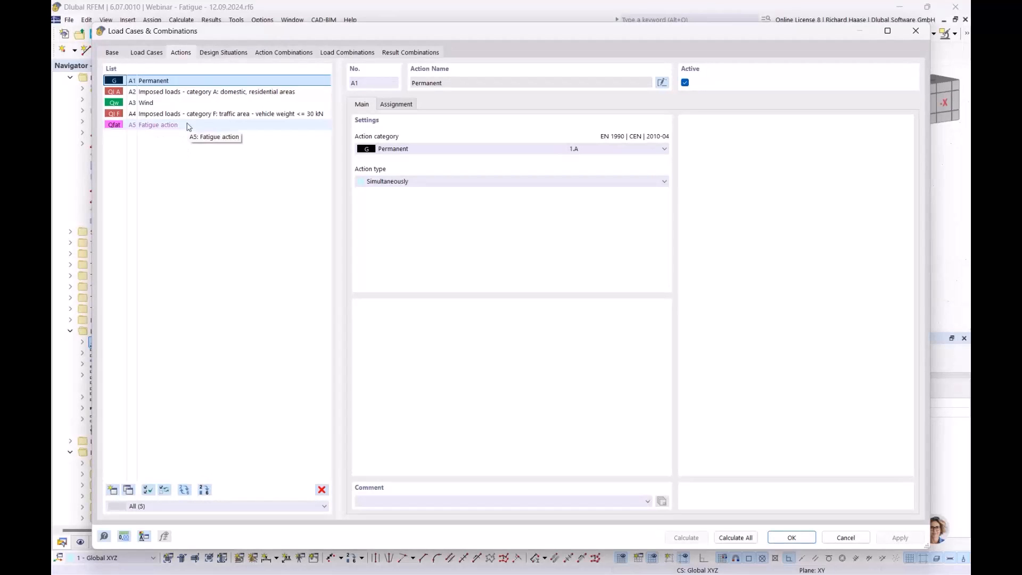
click(163, 125)
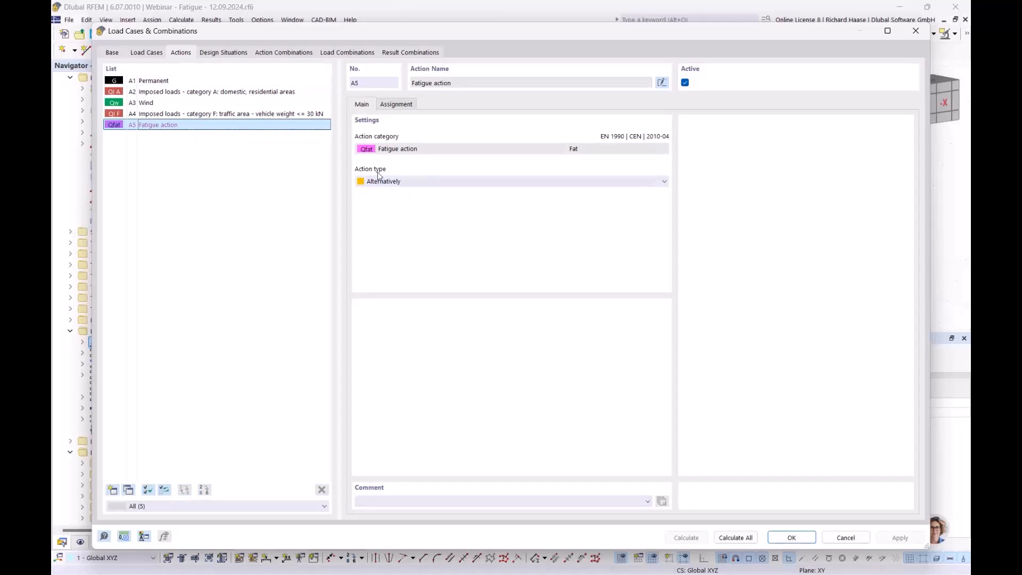
click(395, 105)
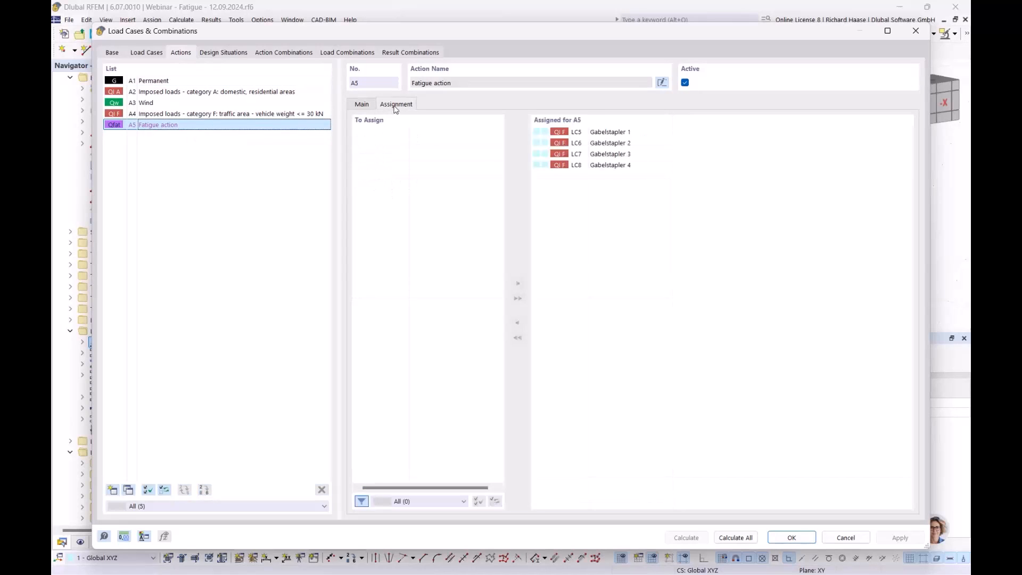
click(792, 538)
- Show the loads on the two-span beam and go through load cases LC1 to LC8, ending at design situation DS2
click(521, 35)
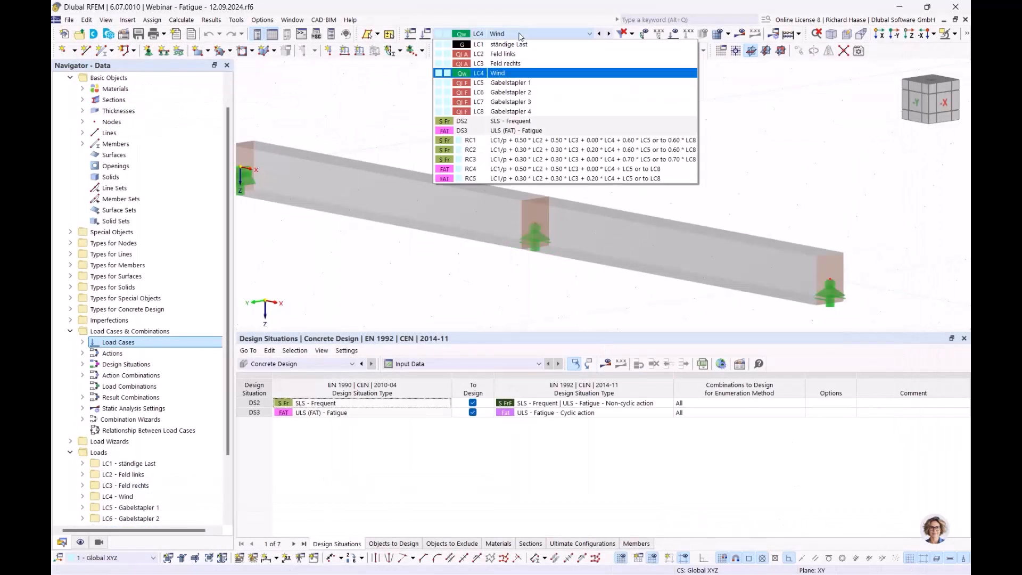
click(527, 43)
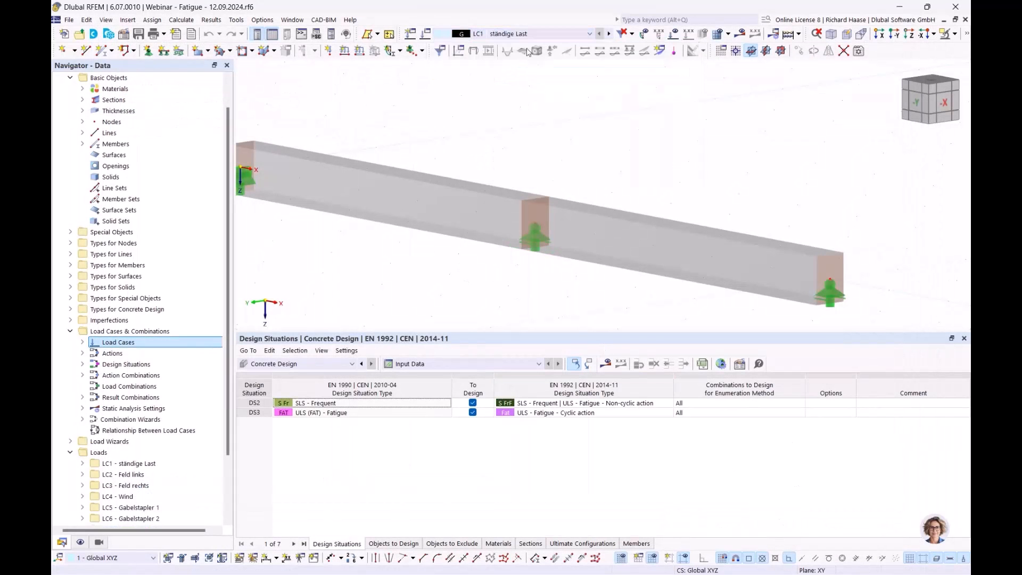
click(674, 35)
scroll(679, 130, down, 3)
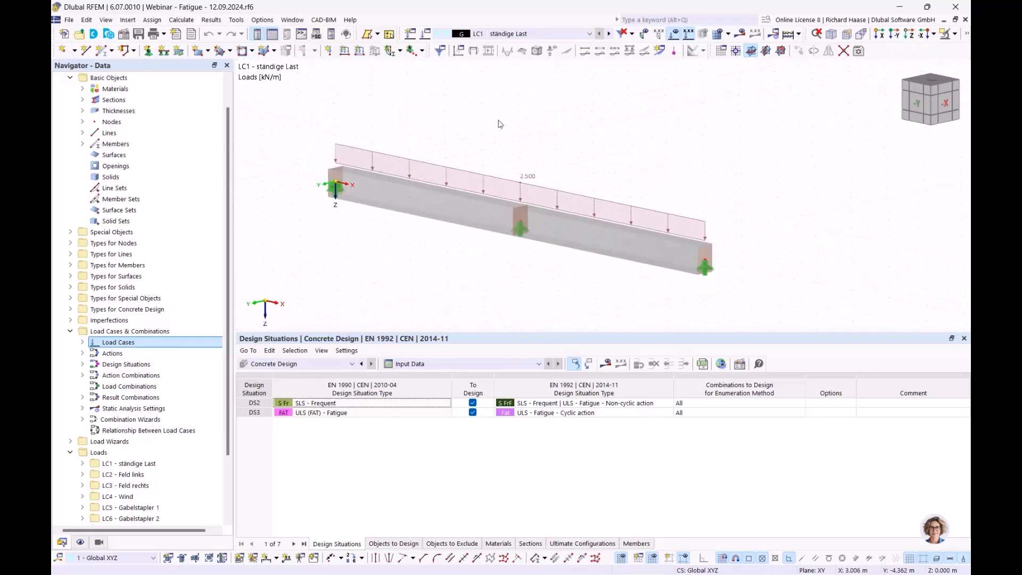
click(608, 34)
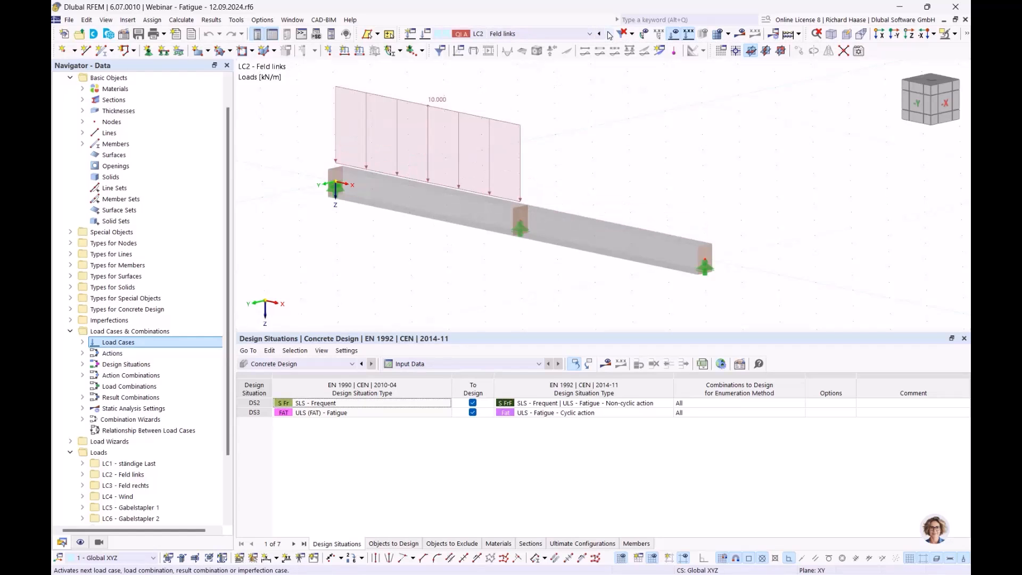
click(610, 33)
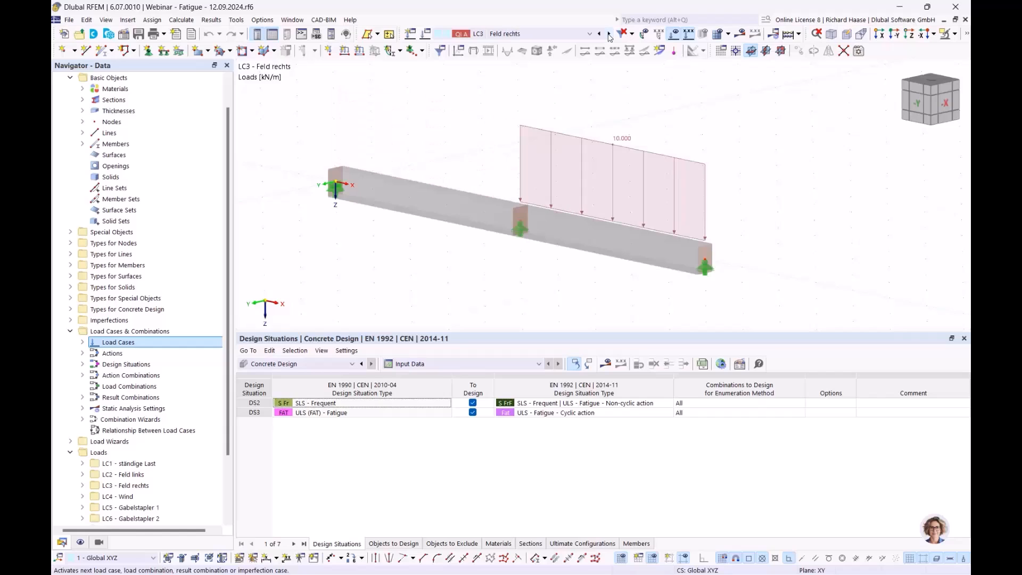
click(609, 34)
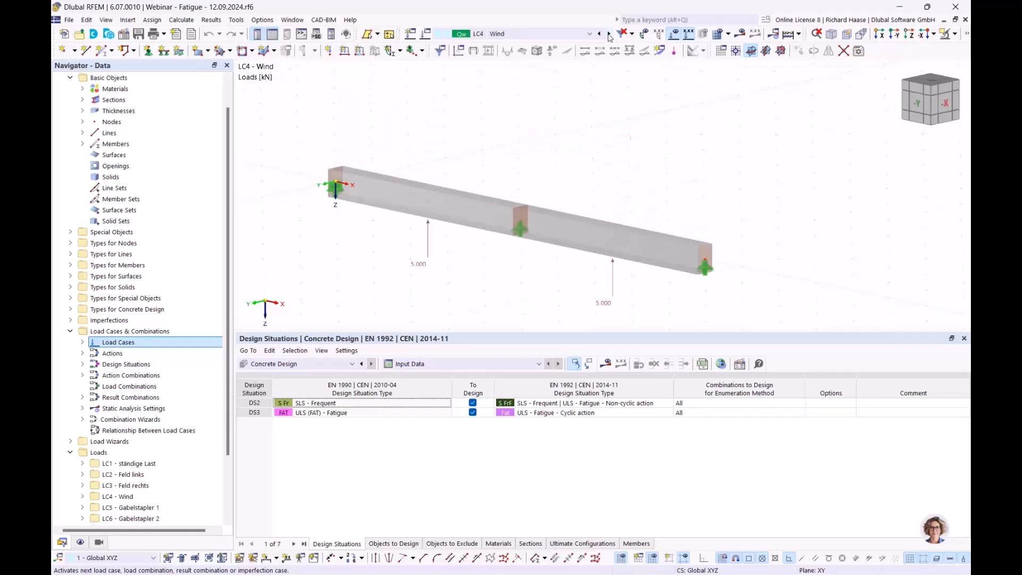
click(609, 33)
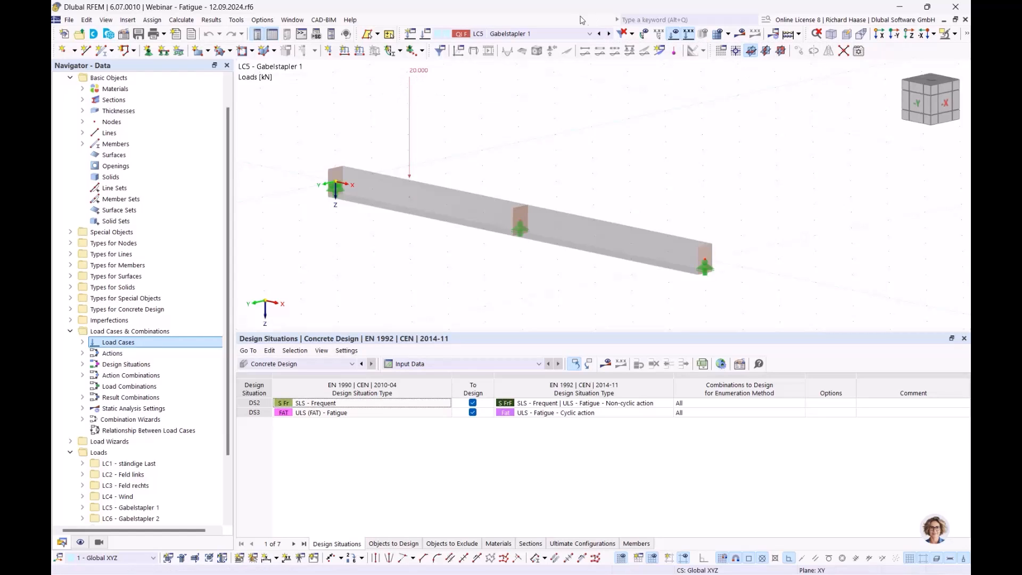
click(609, 36)
click(609, 37)
click(610, 36)
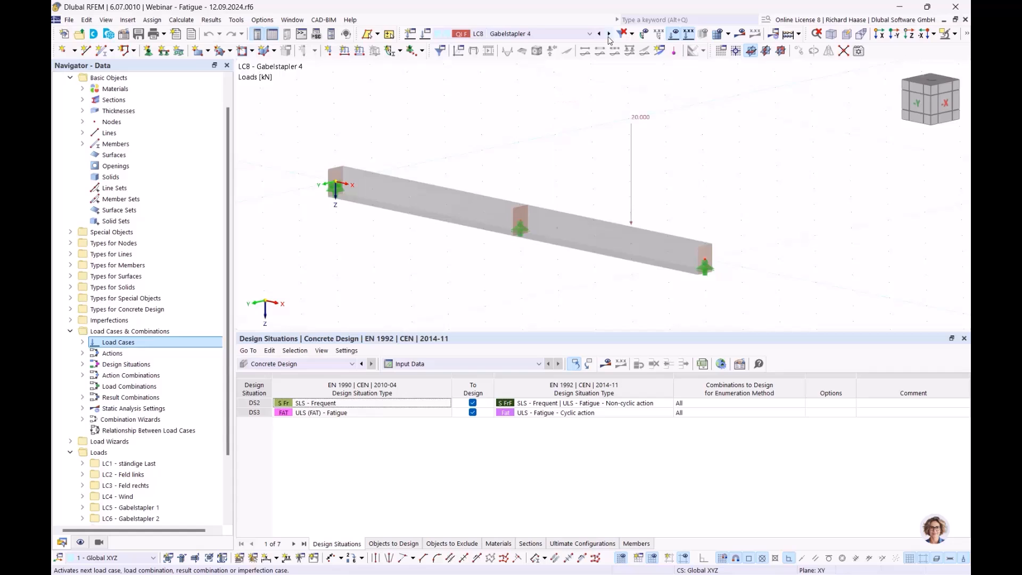
click(609, 36)
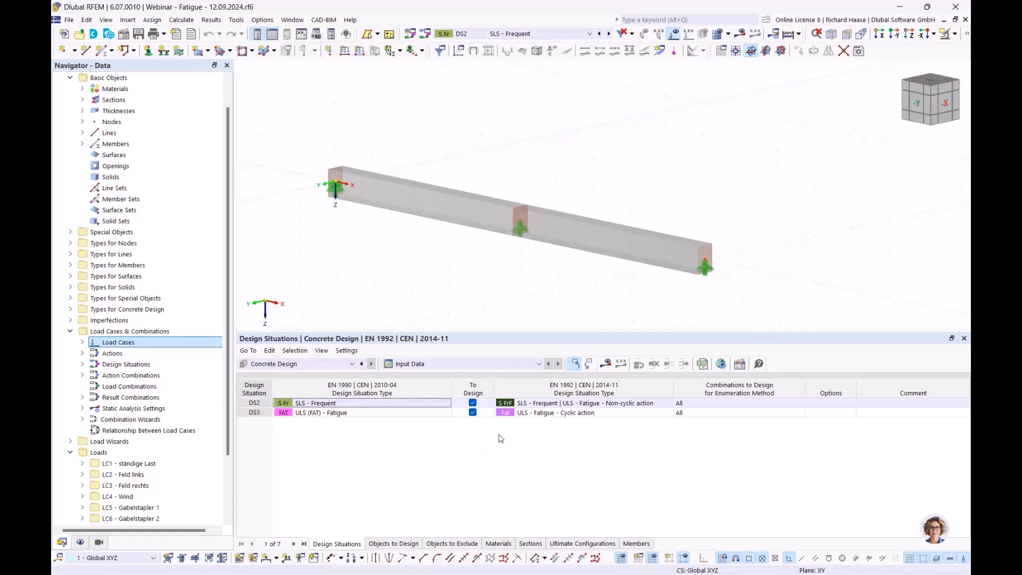
- Choose the simplified fatigue design method acc. to 6.8.6 and 6.8.7(2) in the Standard ultimate configuration, and display the concrete design results
scroll(81, 519, down, 3)
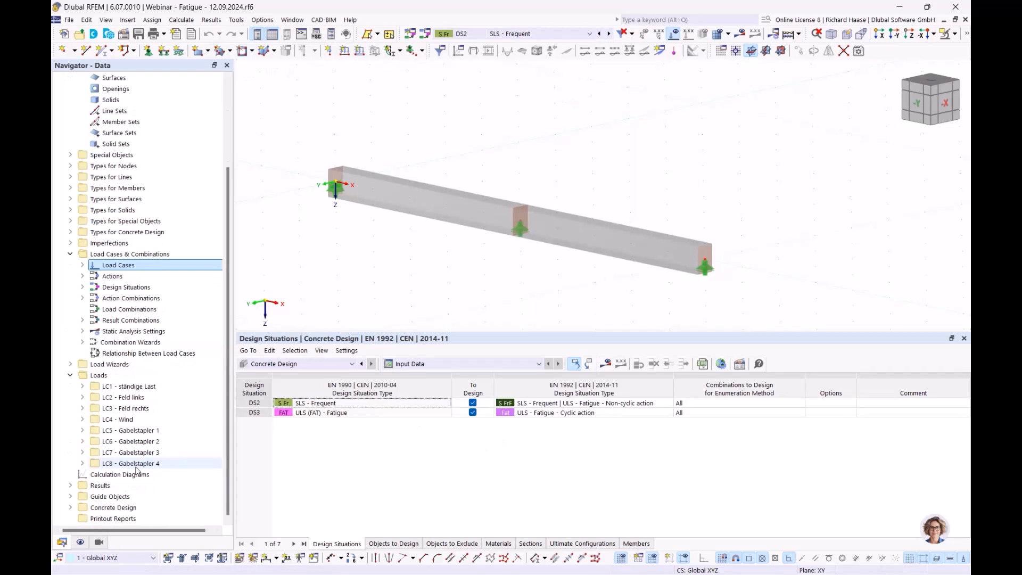
click(70, 507)
scroll(115, 521, down, 3)
click(82, 507)
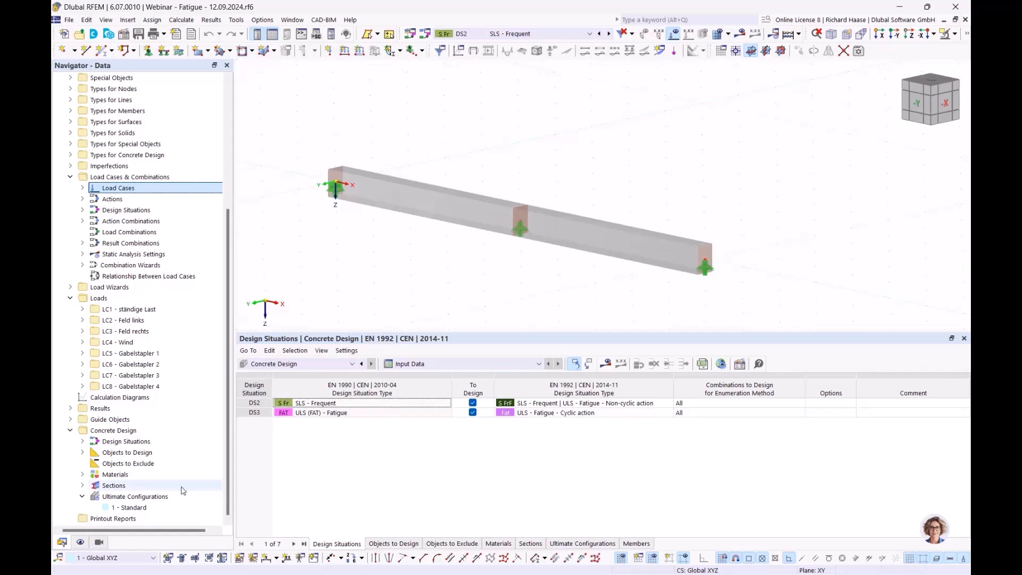
double_click(121, 507)
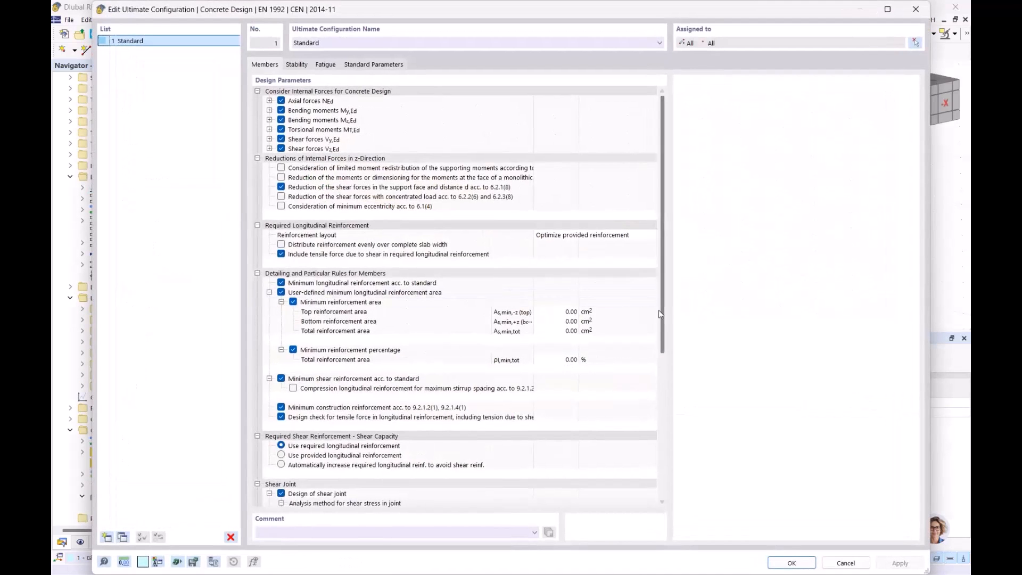
click(326, 65)
click(364, 101)
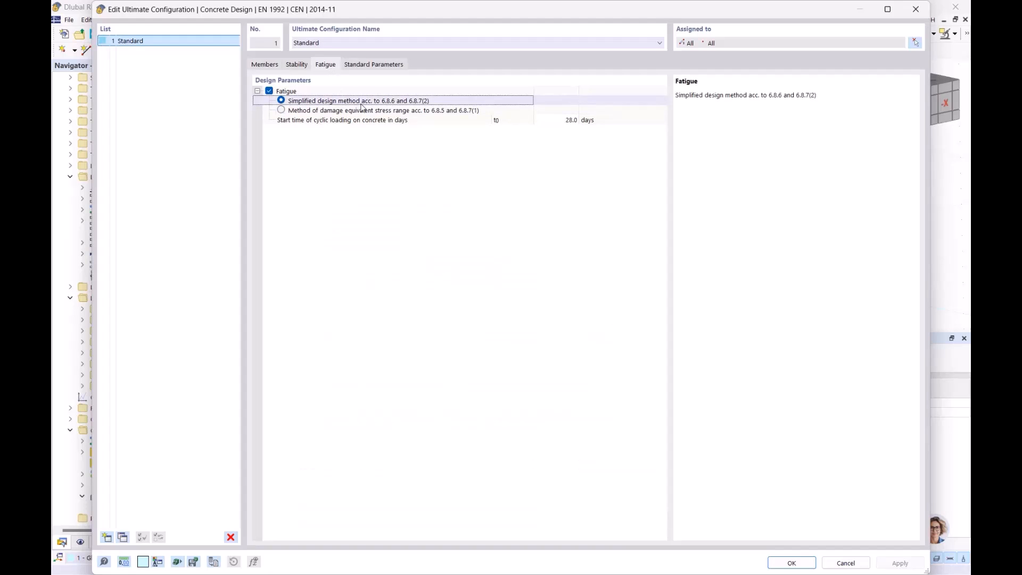
click(354, 110)
click(298, 103)
click(798, 563)
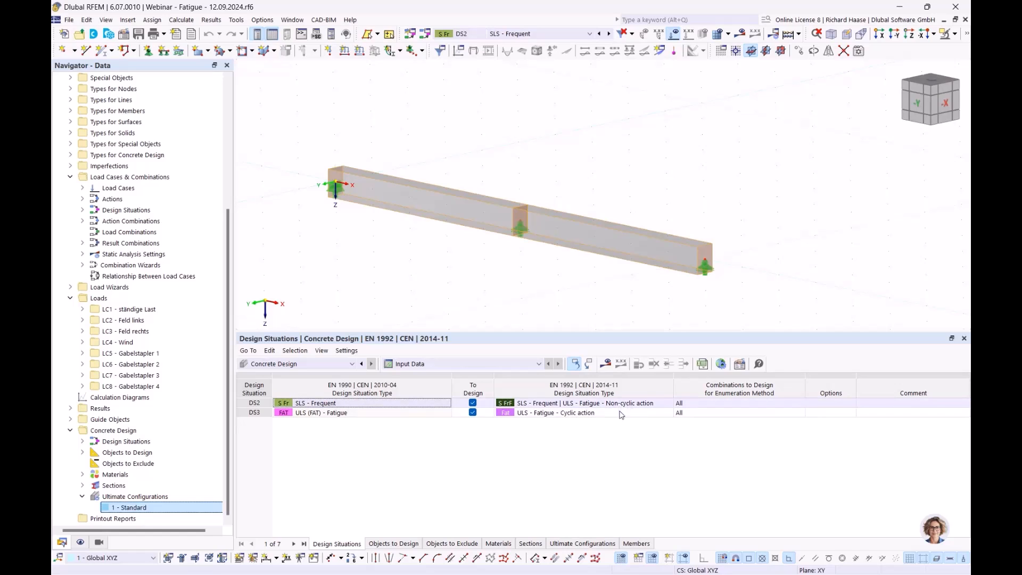
click(607, 365)
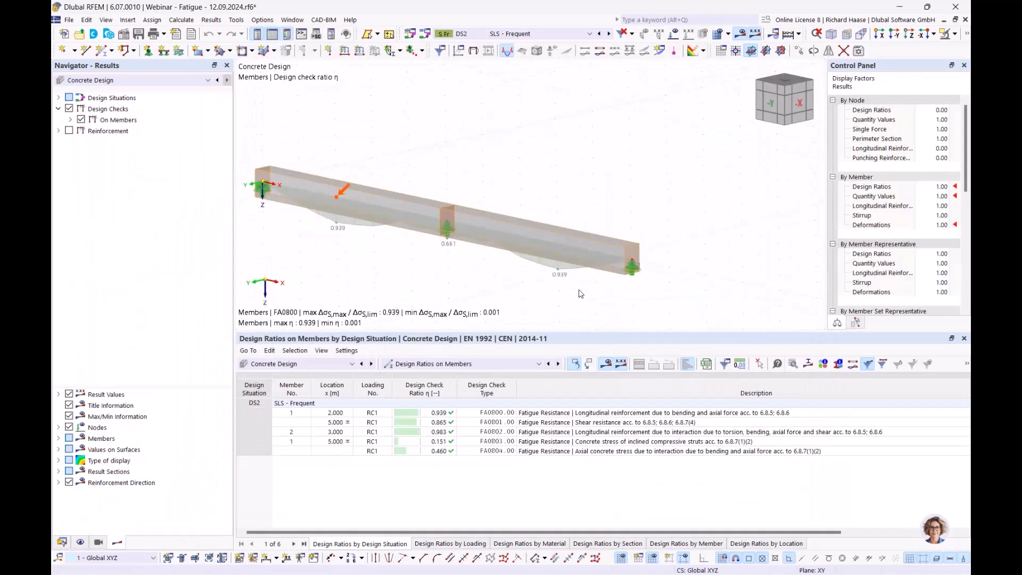
- Examine the steel stress range and the factor k1 in the details of fatigue check FA0800 for member 1 at 2.000 m
click(605, 416)
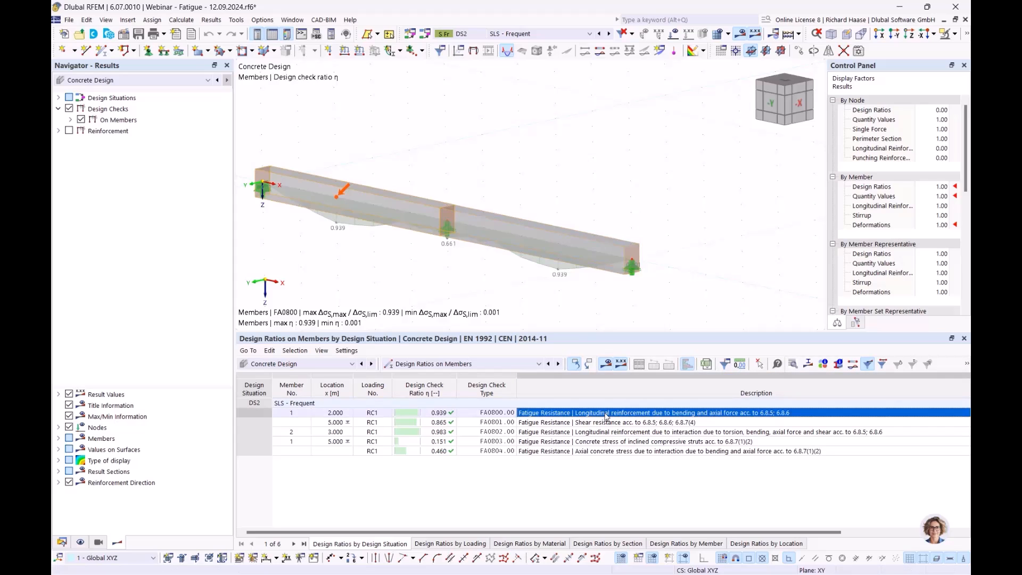
double_click(605, 414)
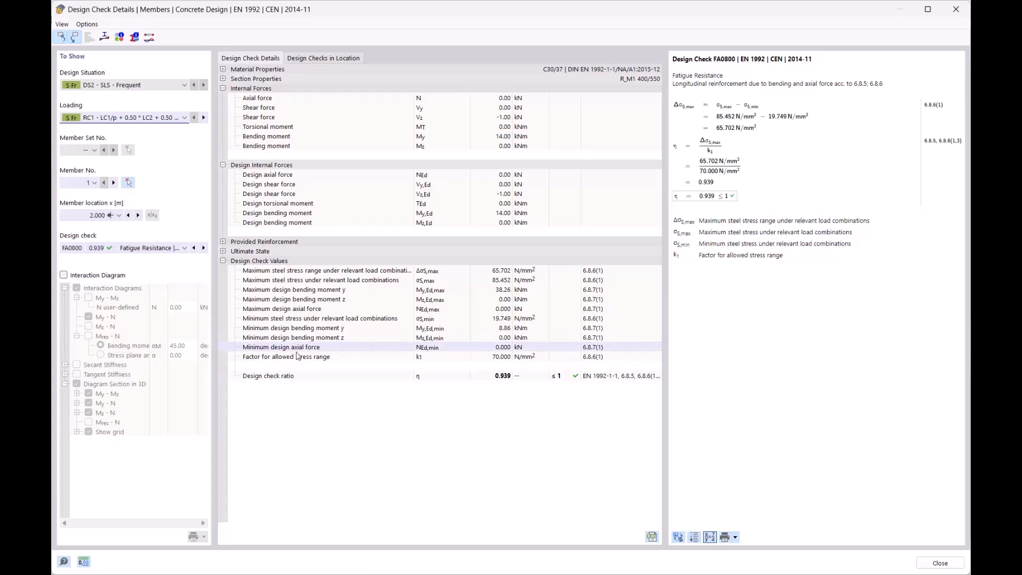
click(254, 358)
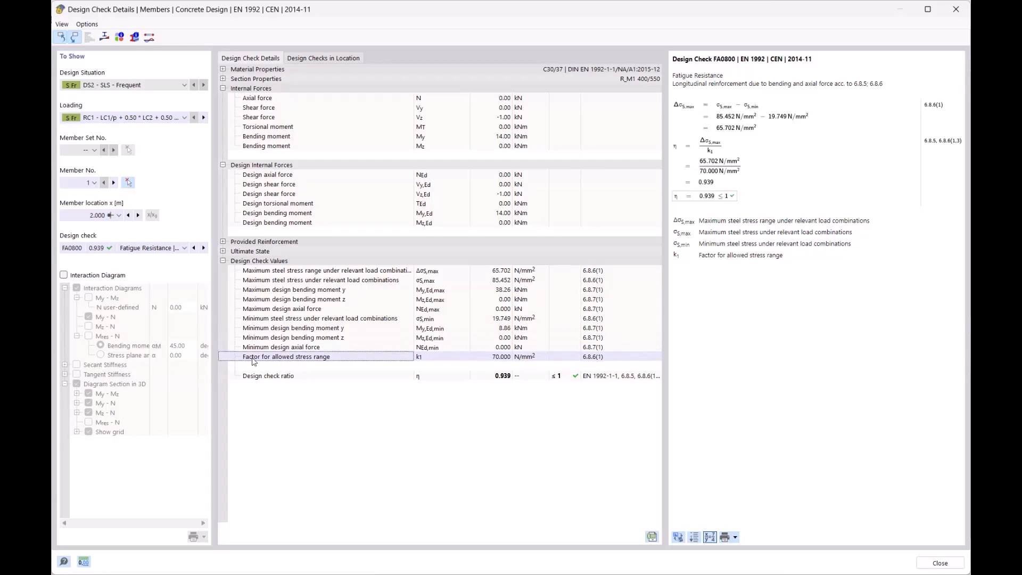
click(499, 359)
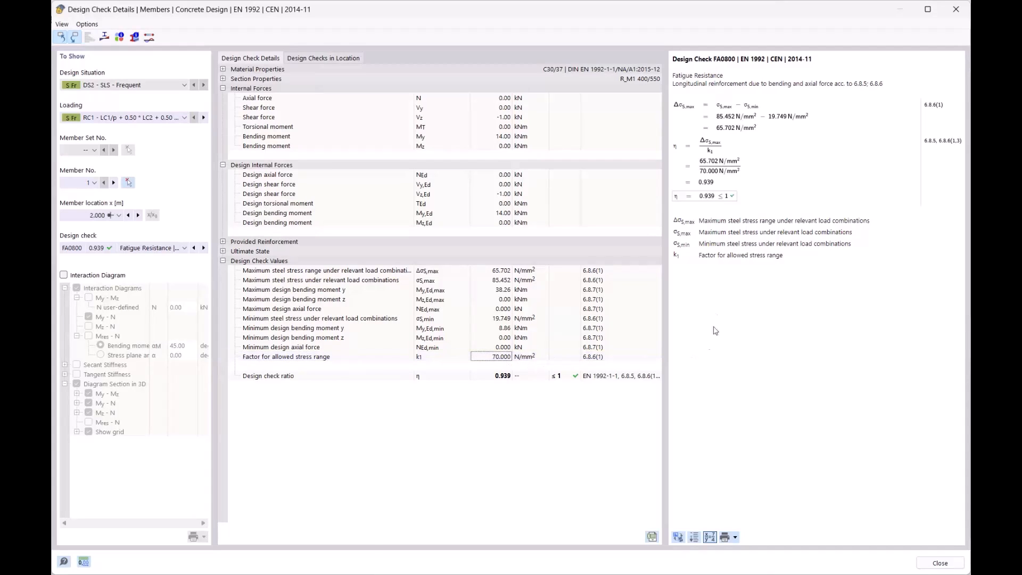
click(735, 117)
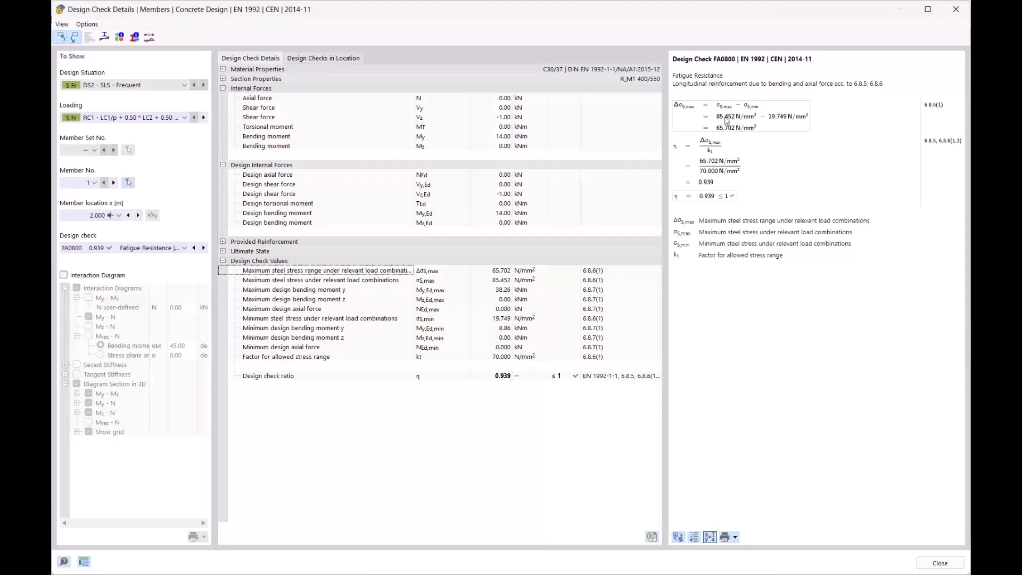
- Examine the maximum and minimum steel stresses and the allowed stress range factor in the FA0800 check, and close the check details
click(499, 290)
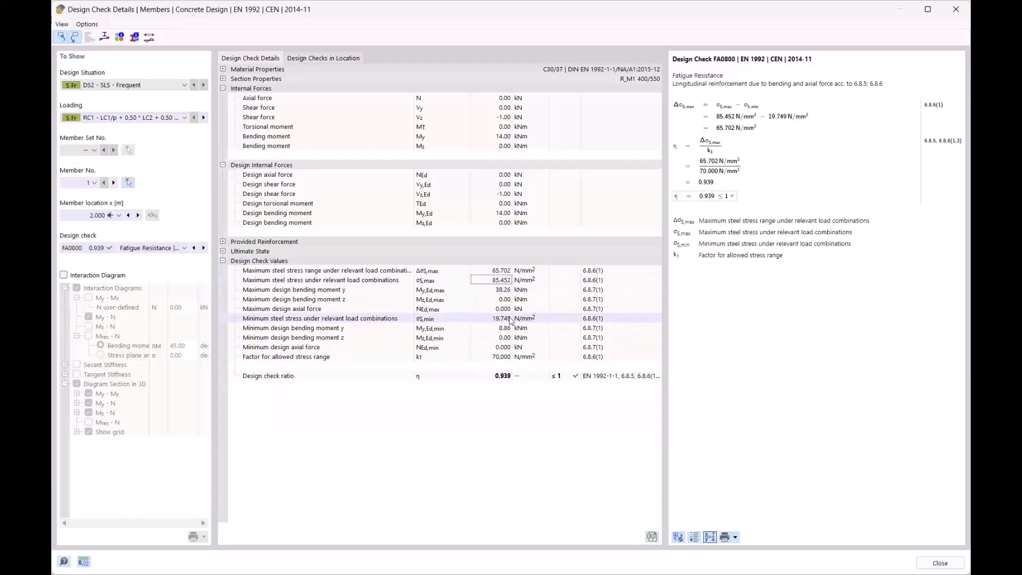
click(737, 123)
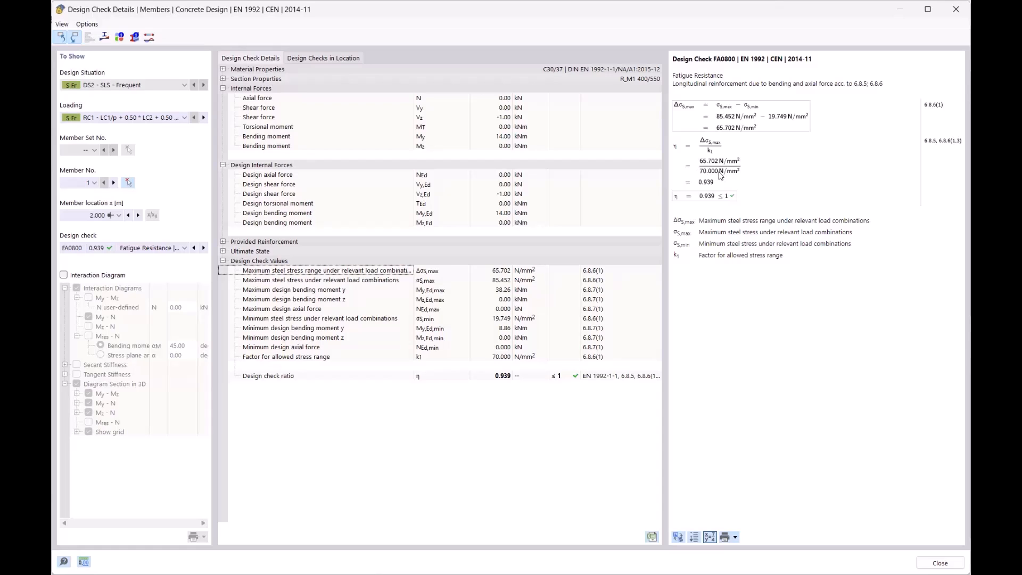
click(314, 358)
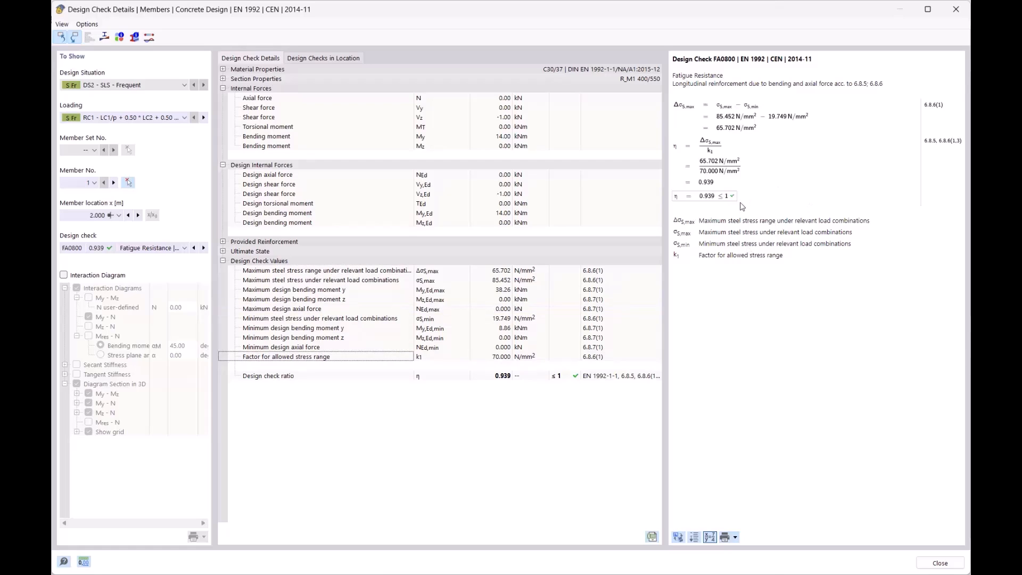
click(957, 10)
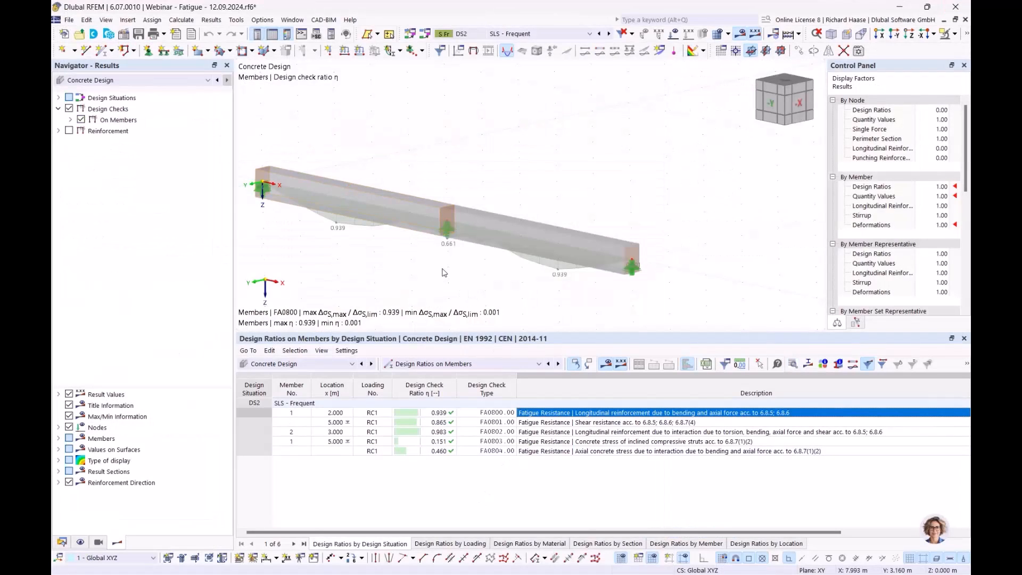
- Switch the fatigue design of the Standard ultimate configuration to the method of damage equivalent stress range acc. to 6.8.5 and 6.8.7(1)
click(62, 542)
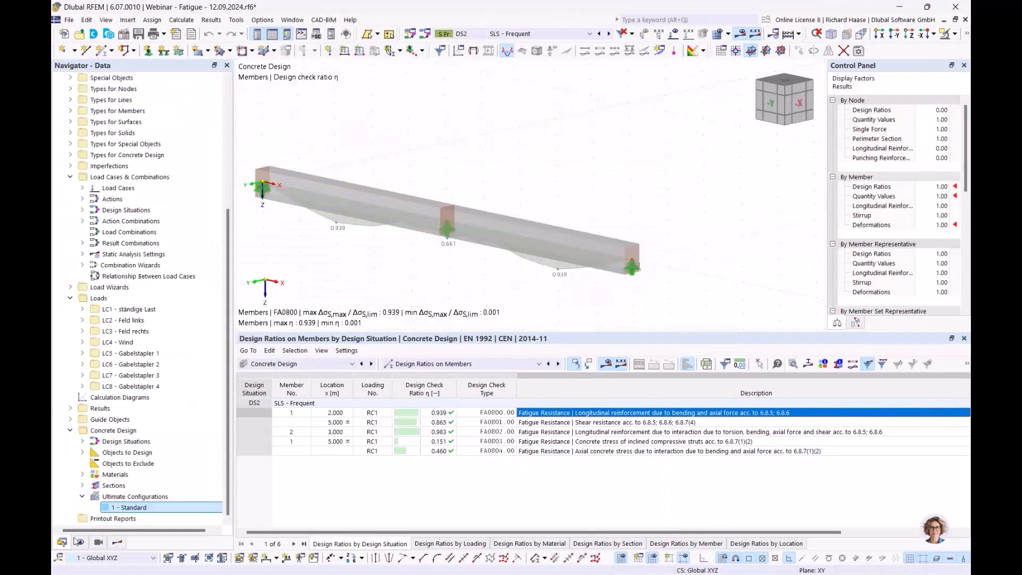
double_click(133, 513)
click(326, 64)
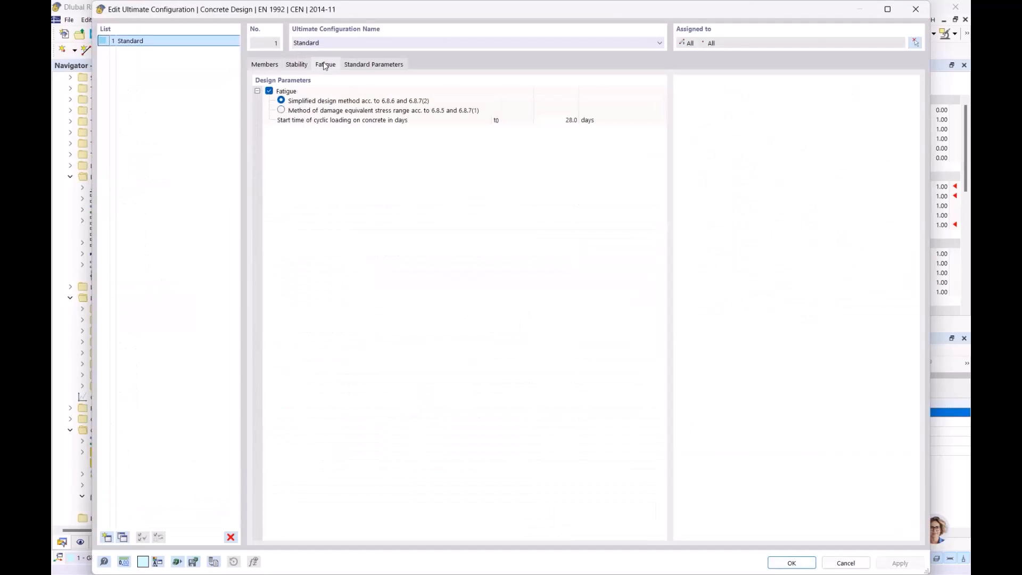
click(281, 111)
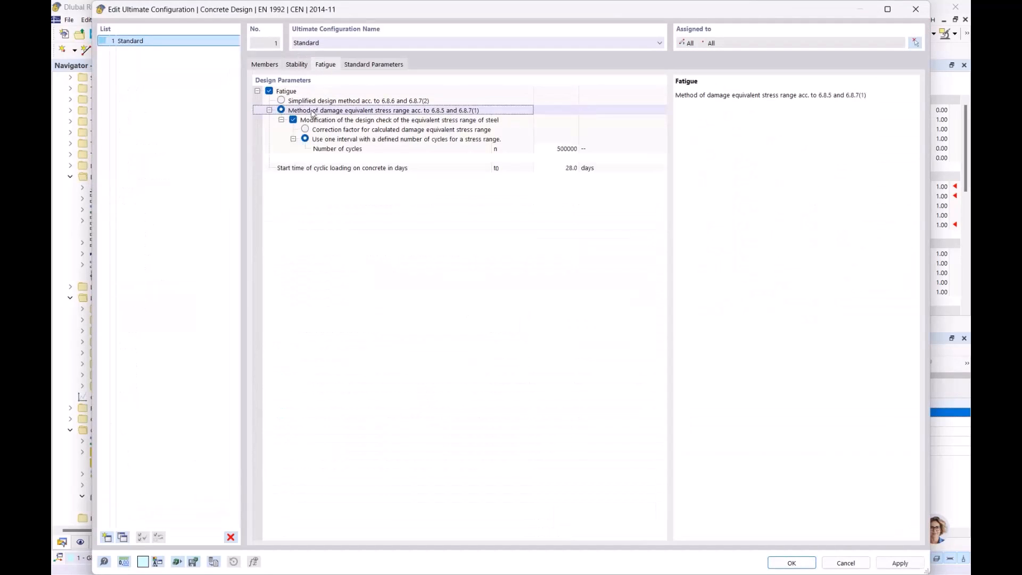
- Set the number of cycles for the stress range to 2000000, accept the configuration, and display the concrete design results
click(567, 151)
click(561, 149)
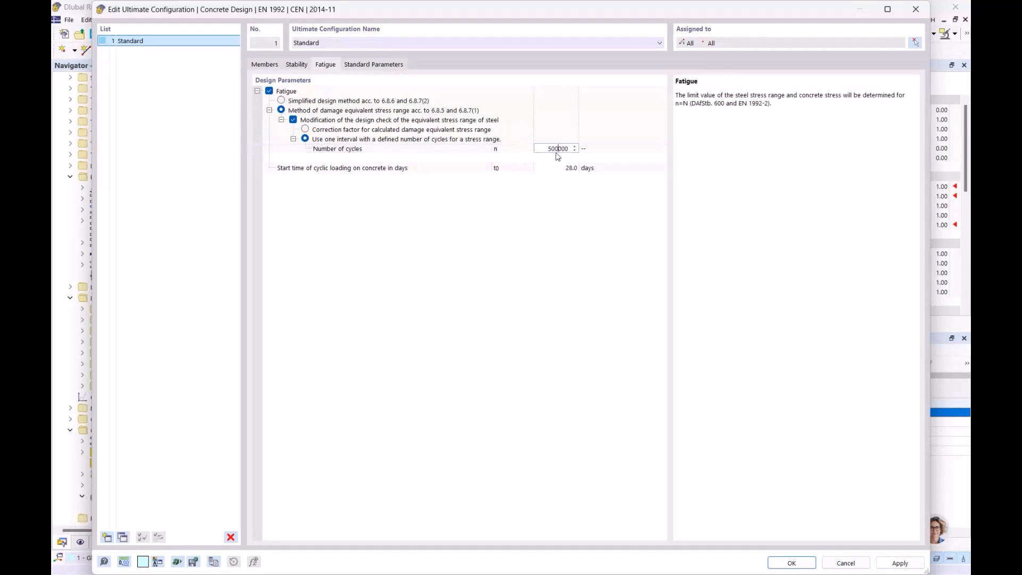
key(Tab)
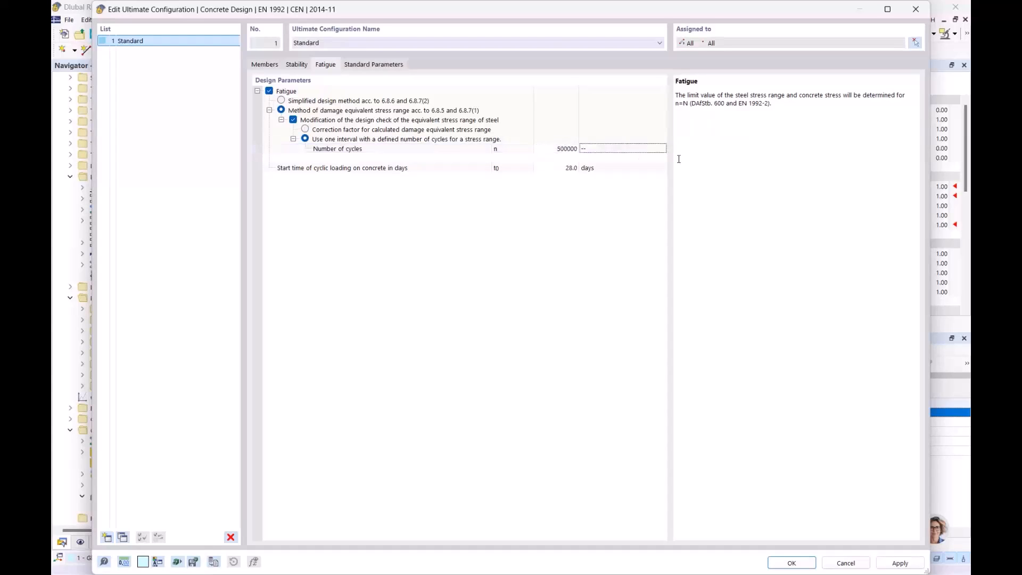
click(562, 152)
drag(549, 150, 553, 150)
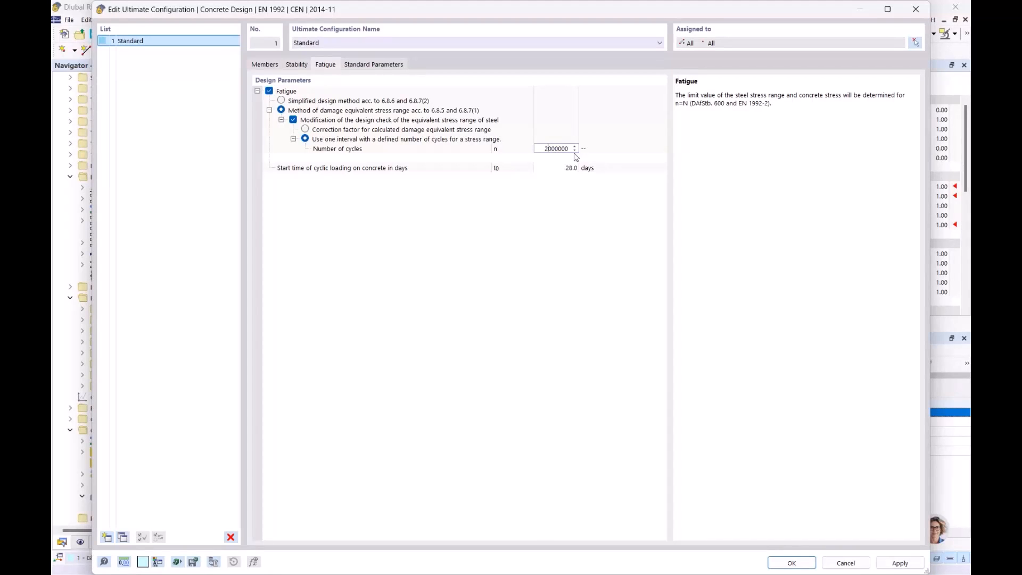
click(584, 211)
click(791, 566)
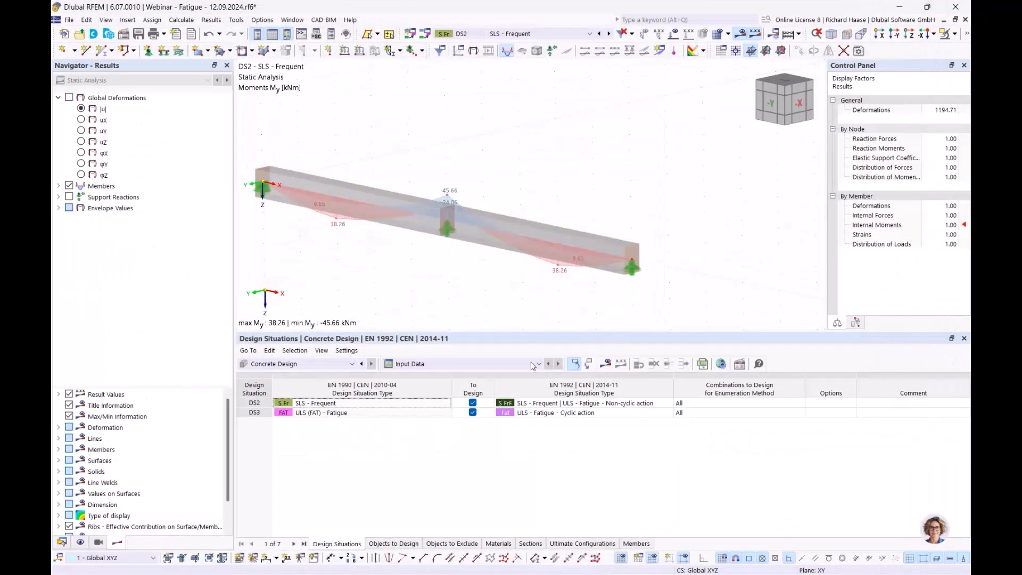
click(548, 414)
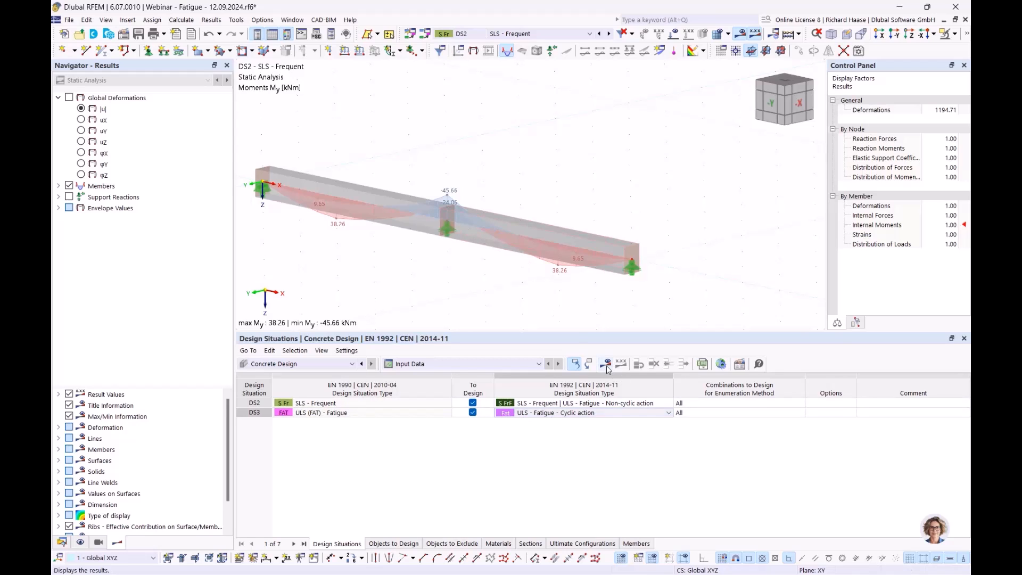
click(611, 364)
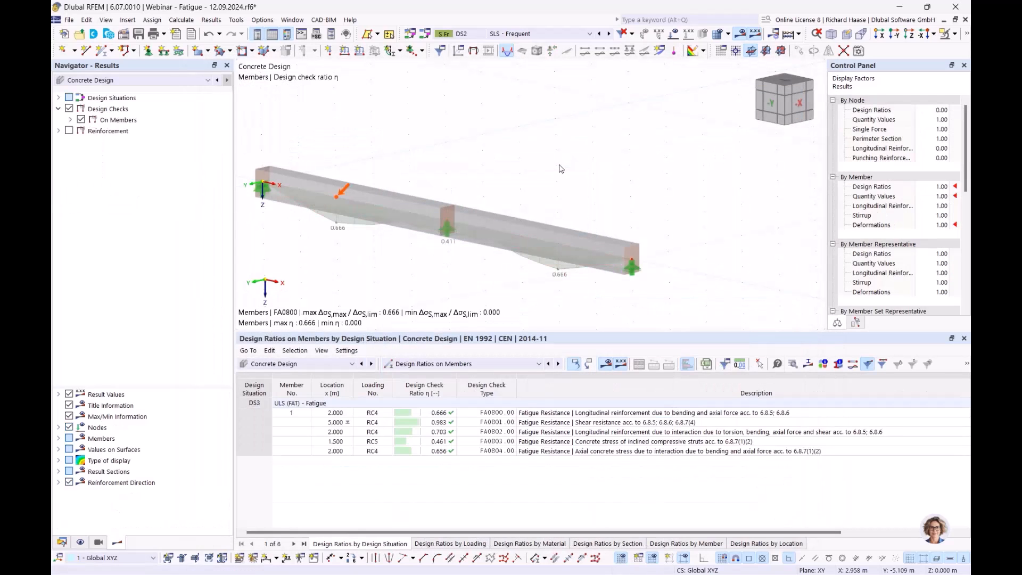
- Examine the design ratio formula of fatigue check FA0800 for member 1 at 2.000 m in design situation DS3, and close the details
click(624, 416)
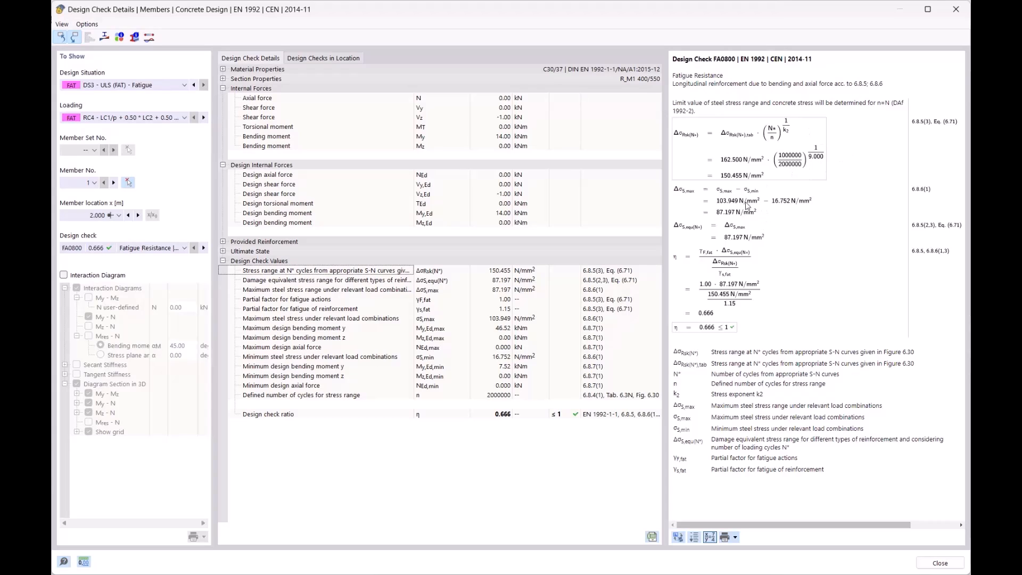
click(724, 263)
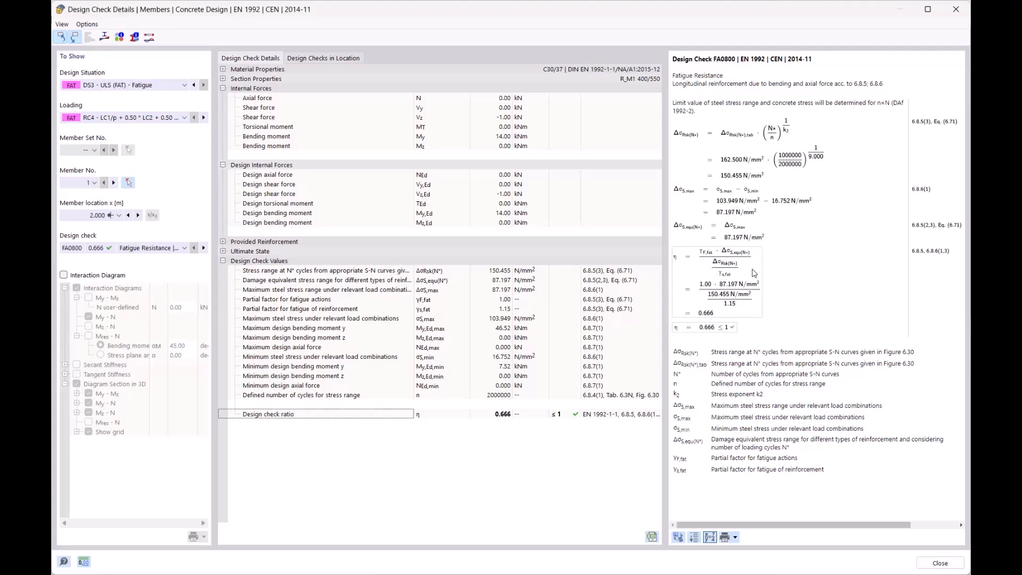
click(955, 15)
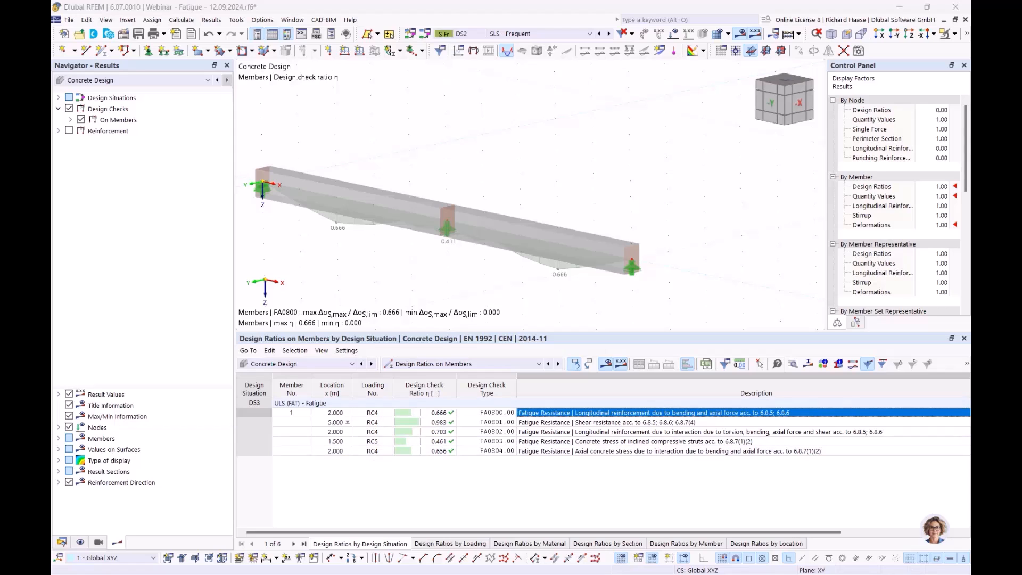
- Switch to the PowerPoint presentation and start the slide show from the current Fatigue design slide
key(alt+Tab)
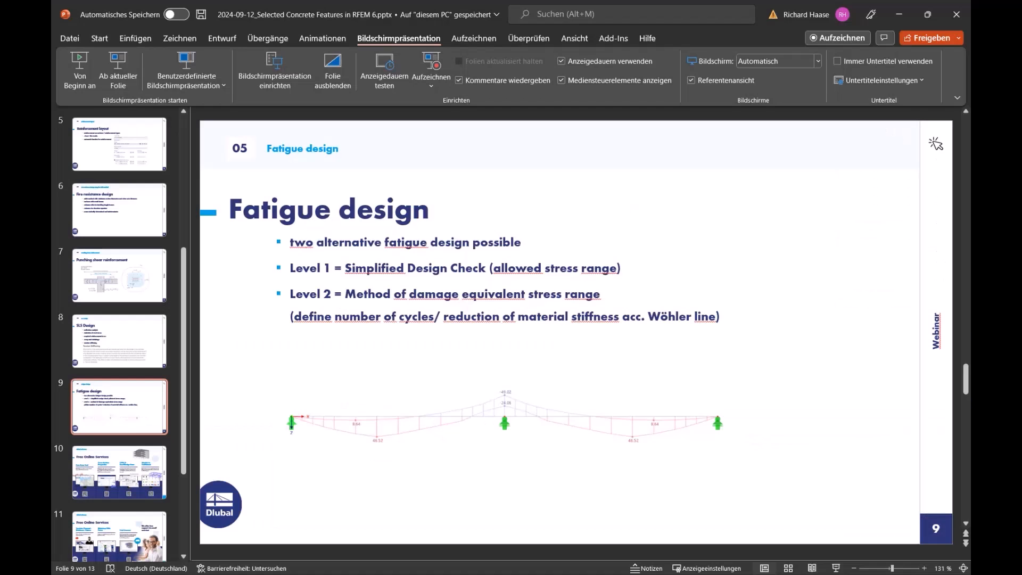
click(122, 79)
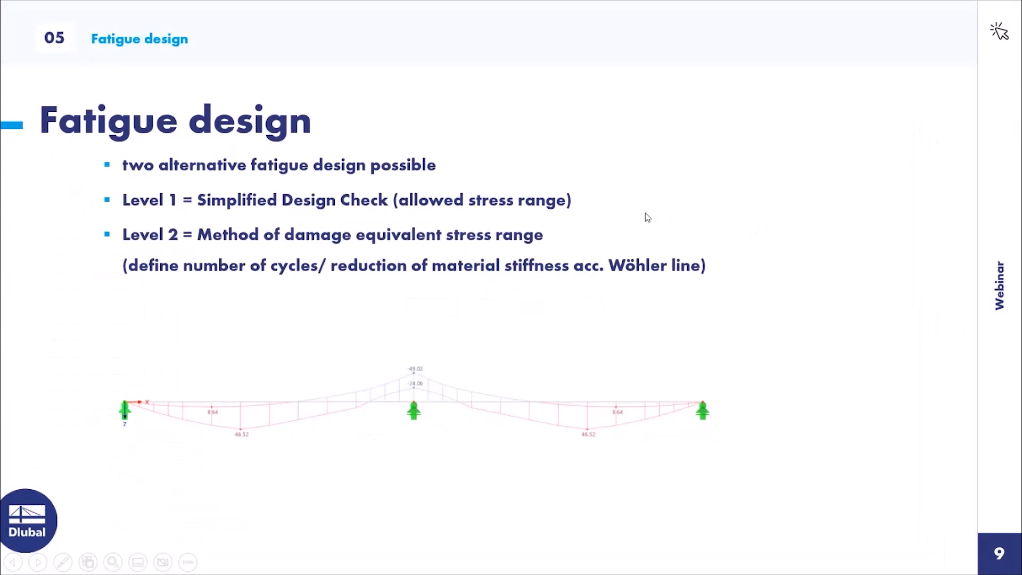